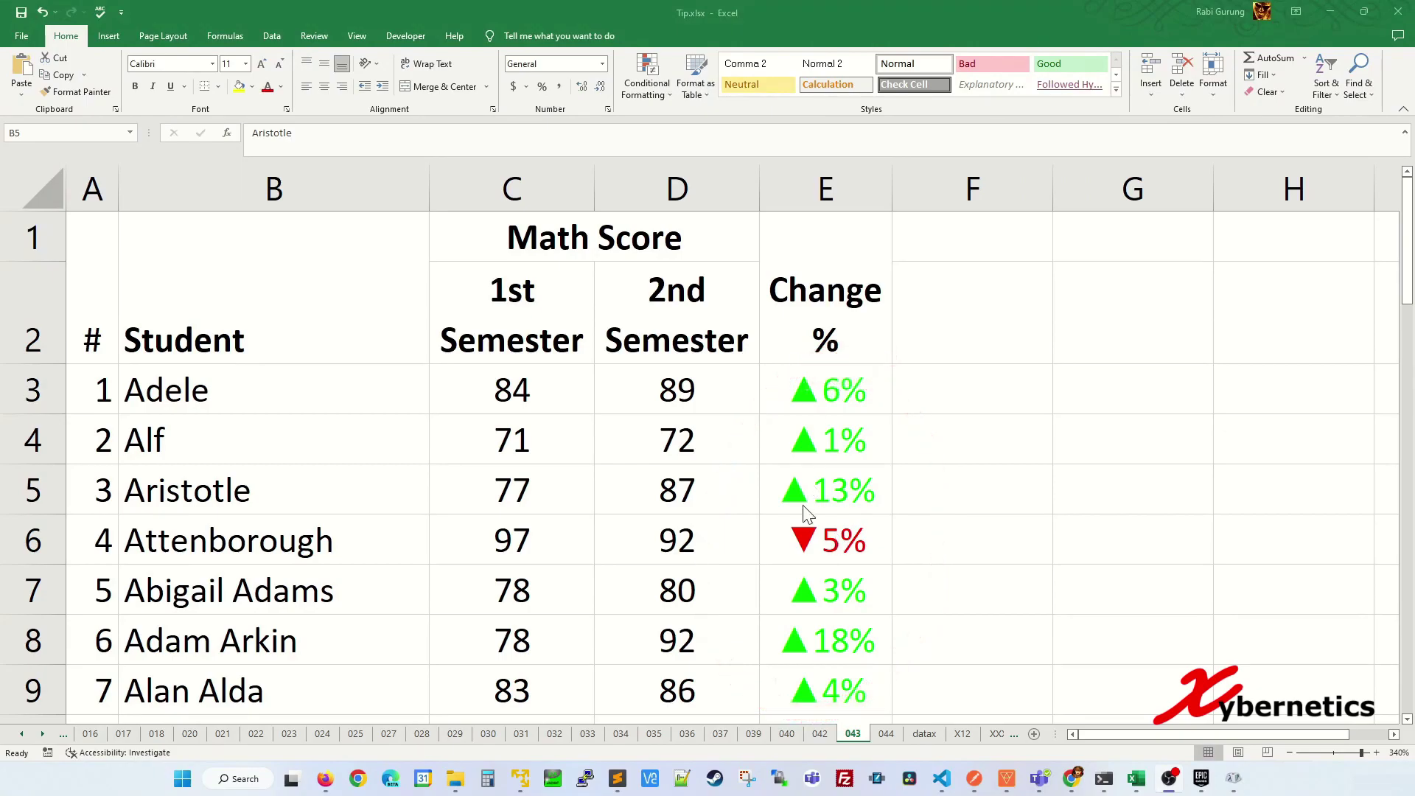
- Undo the arrow format so Change % shows plain percentages like 6% and -5%, then select E3
scroll(698, 513, "up", 4)
key("ctrl+z")
left_click(657, 442)
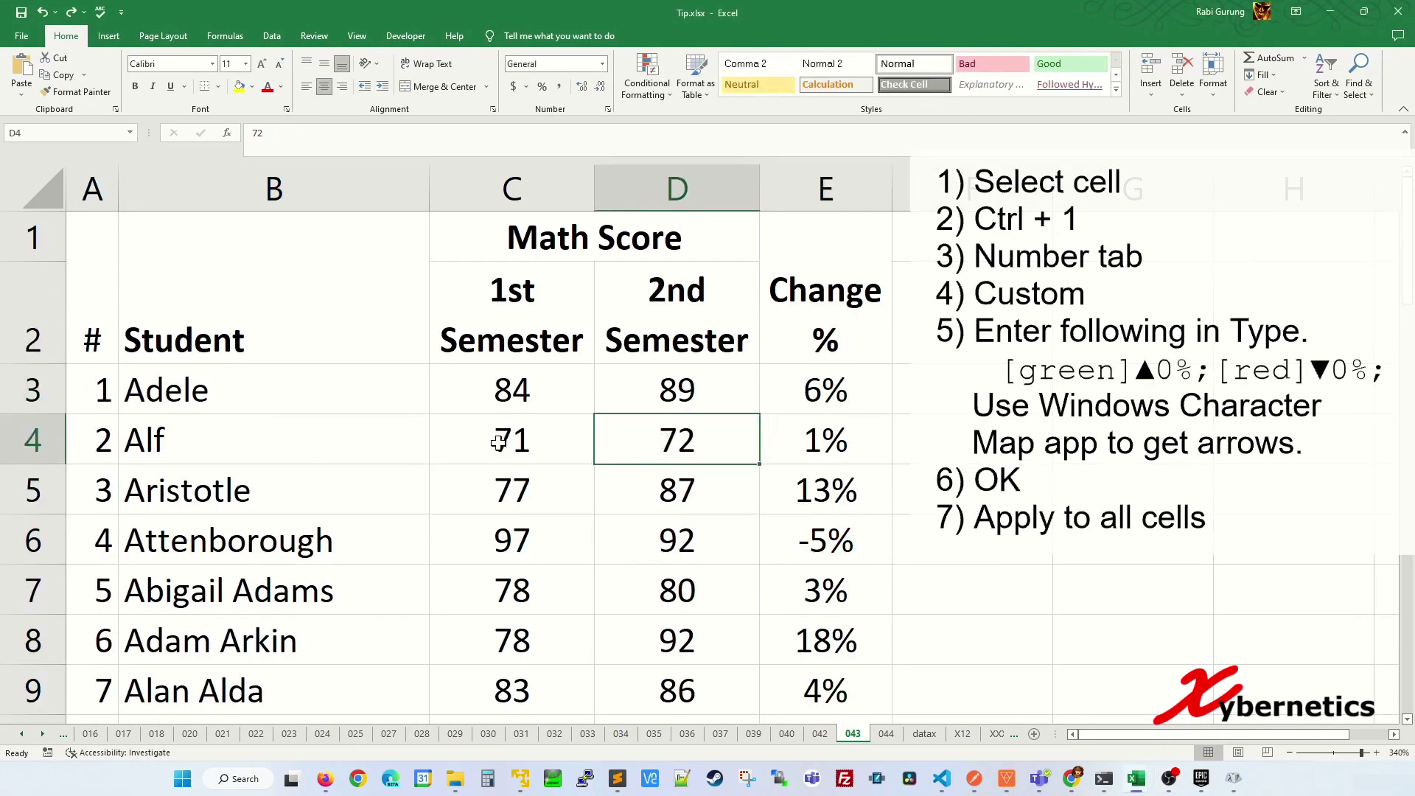
left_click(808, 388)
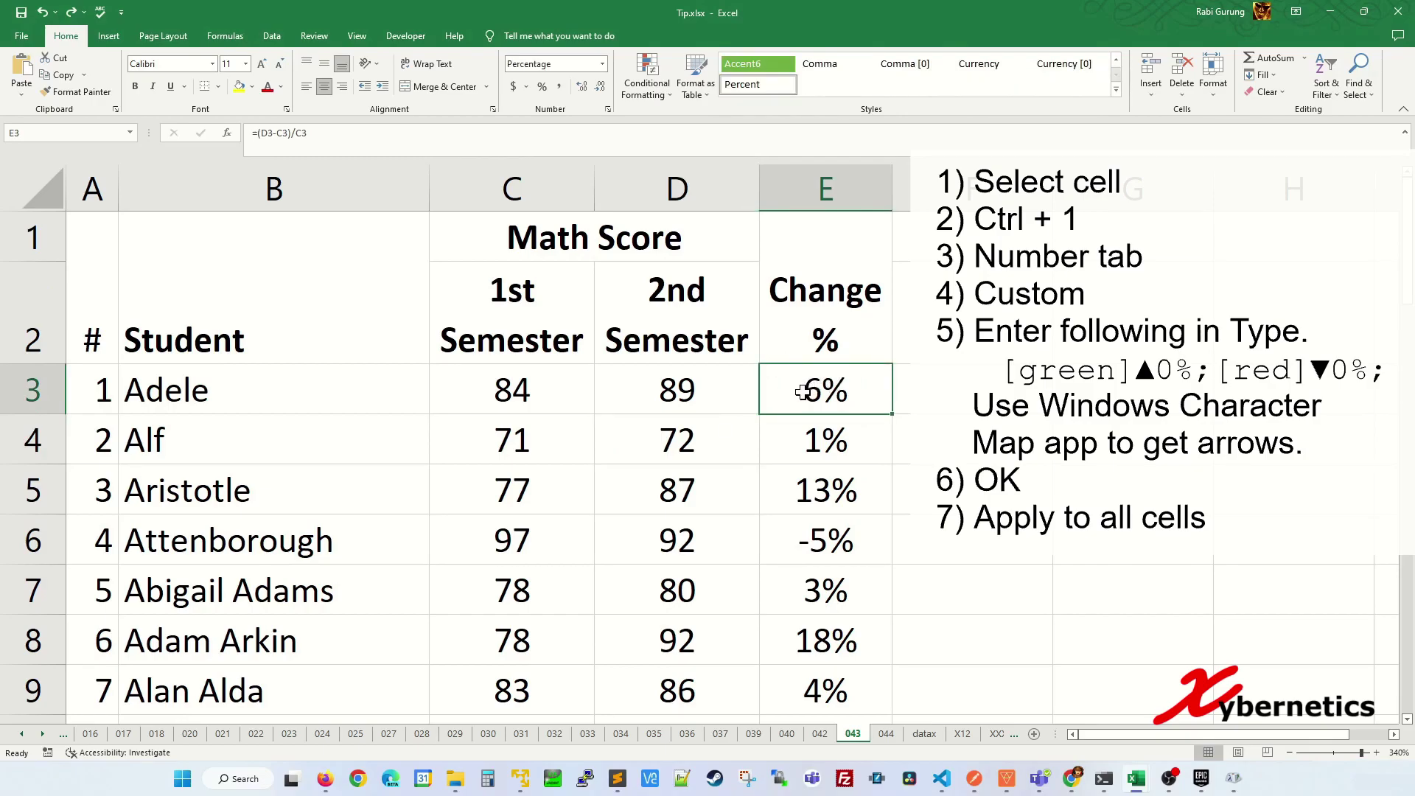
- Open Format Cells for E3 and replace the Custom 0% code with [green]
key("ctrl+1")
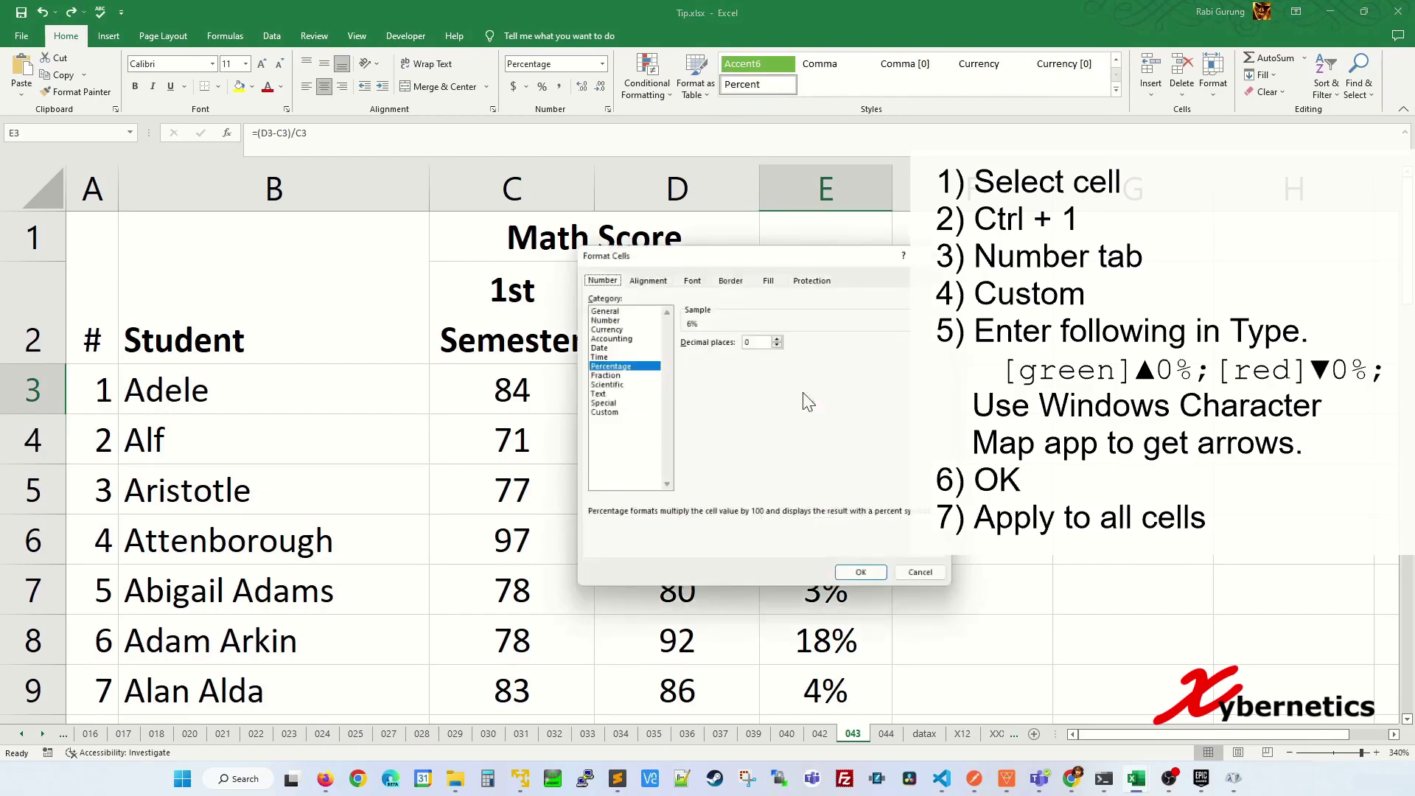
left_click_drag(733, 245, 444, 313)
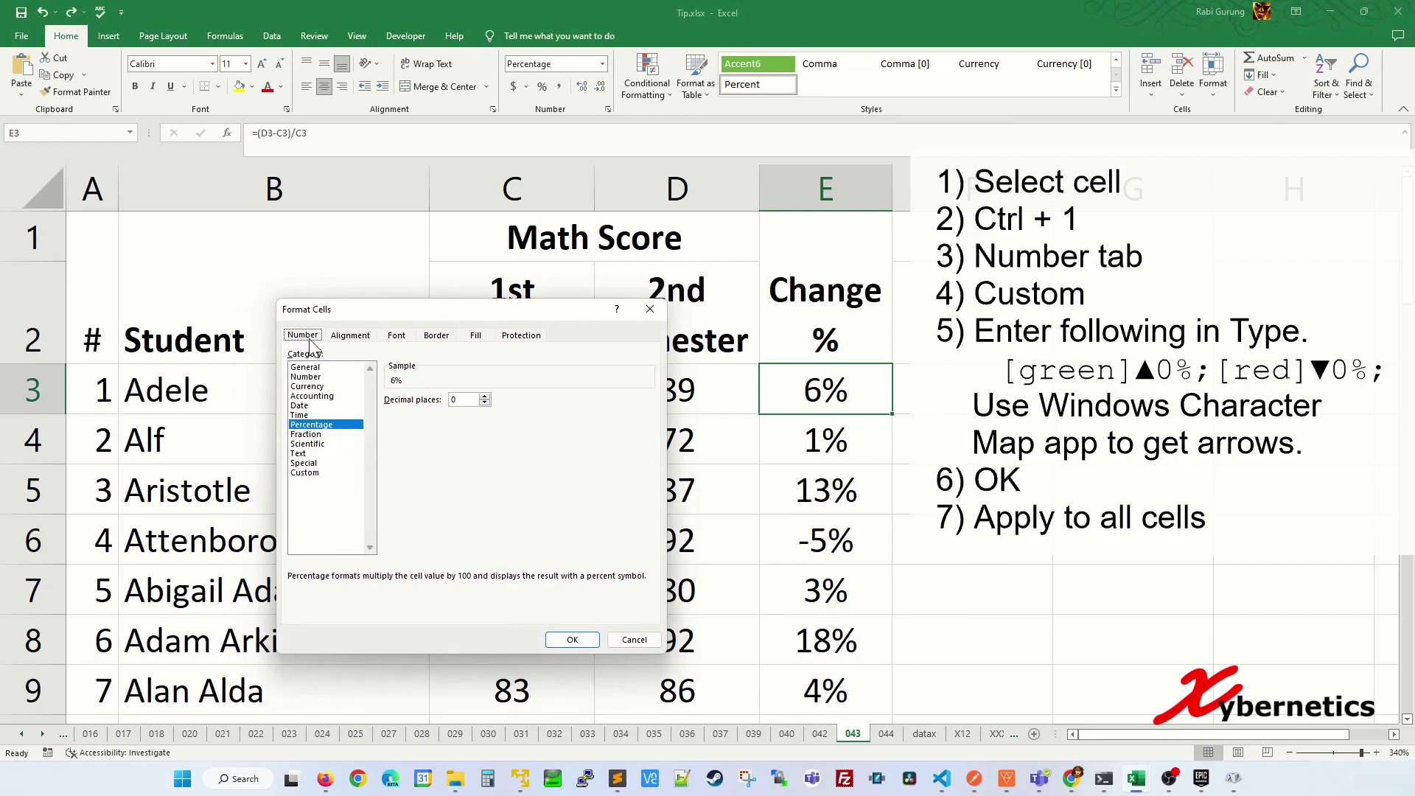
left_click(314, 473)
left_click_drag(400, 411, 380, 412)
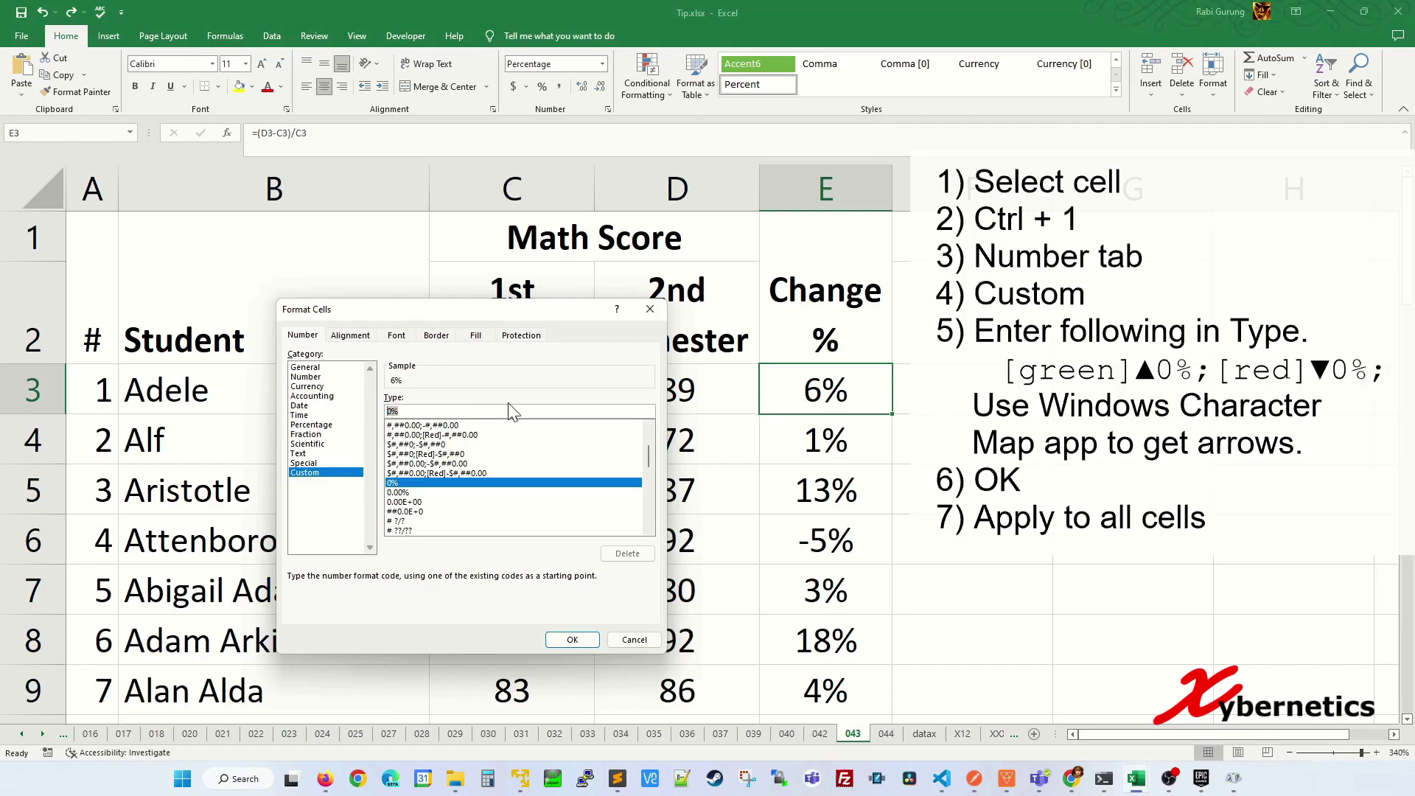
type("[")
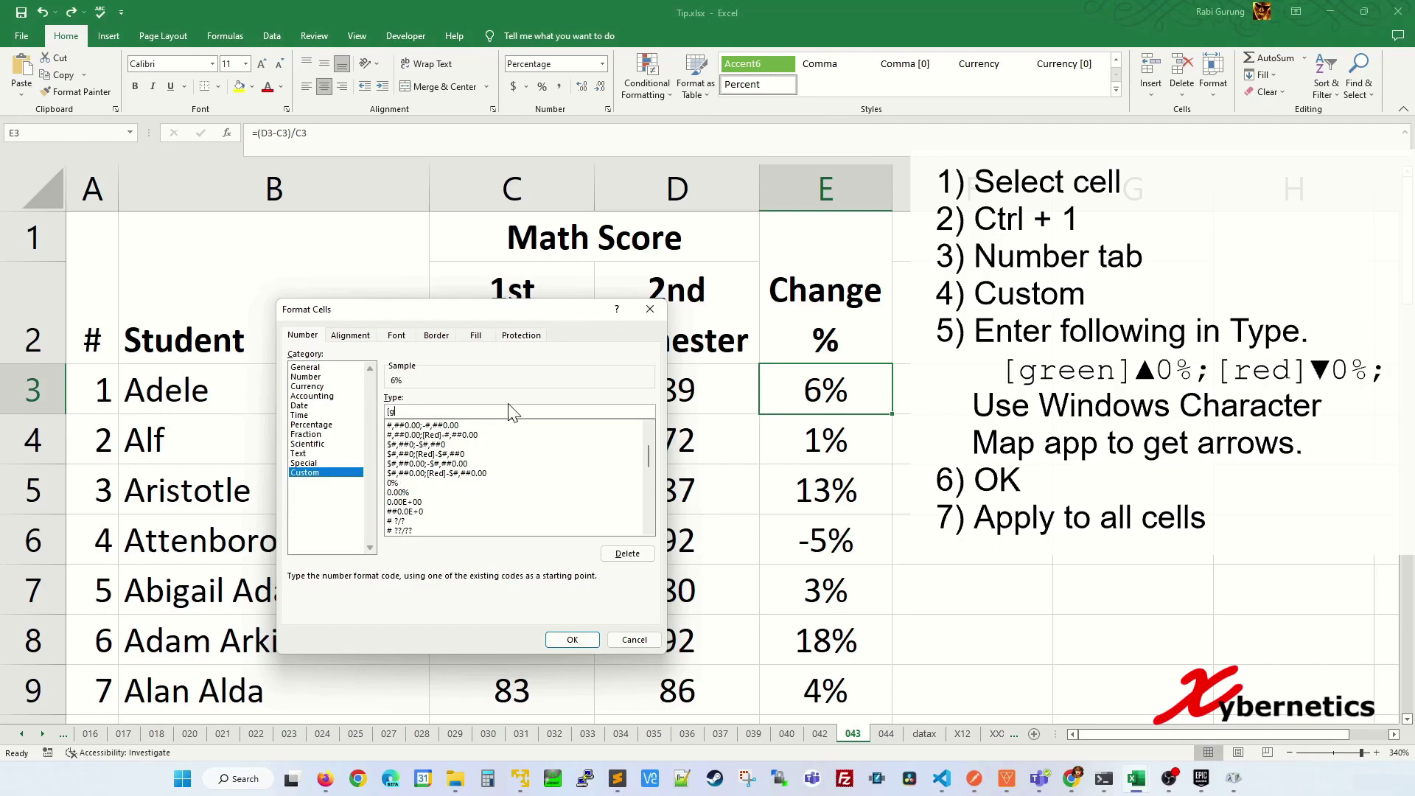
type("green]")
- Launch Character Map by searching 'chra' in the Start menu, keeping the Arial font
left_click(188, 779)
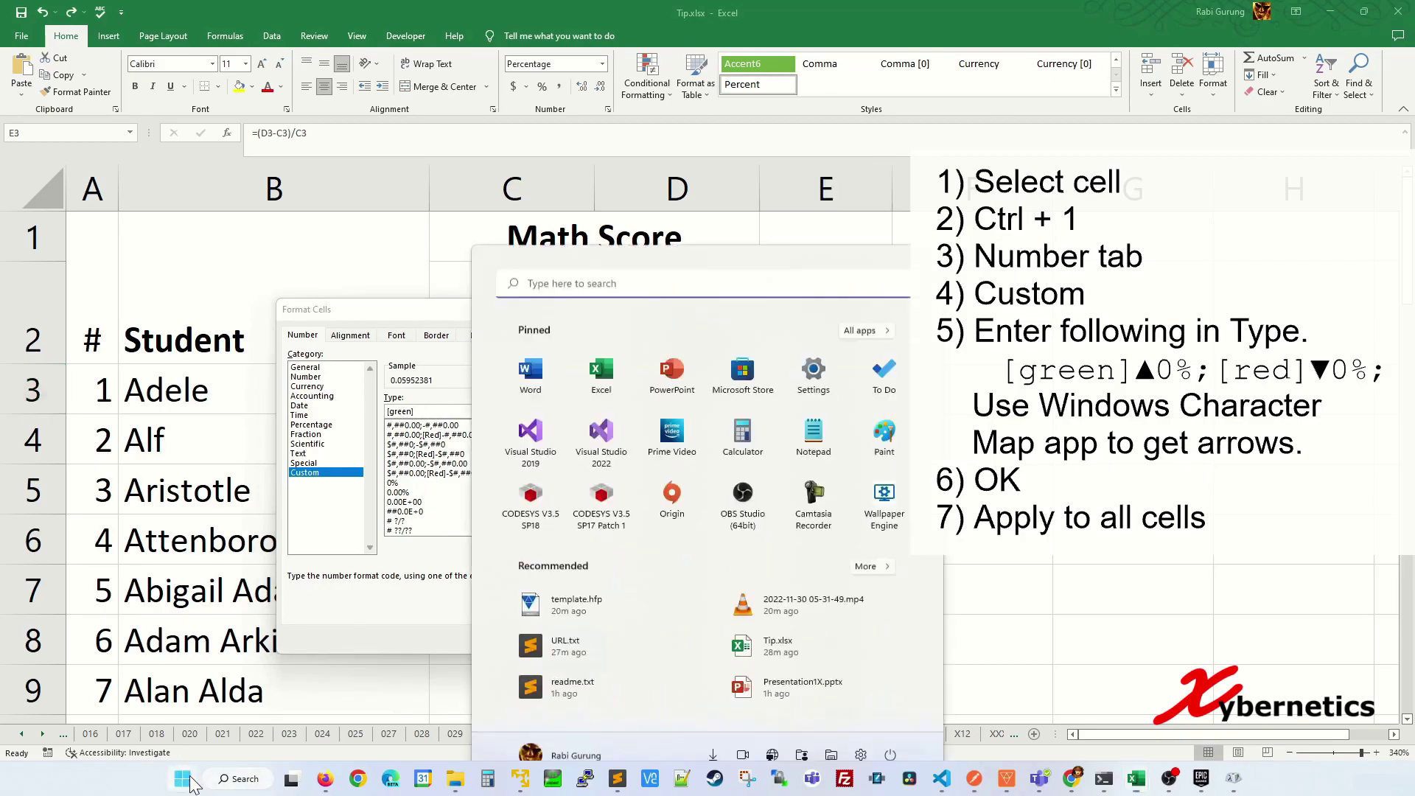
type("chra")
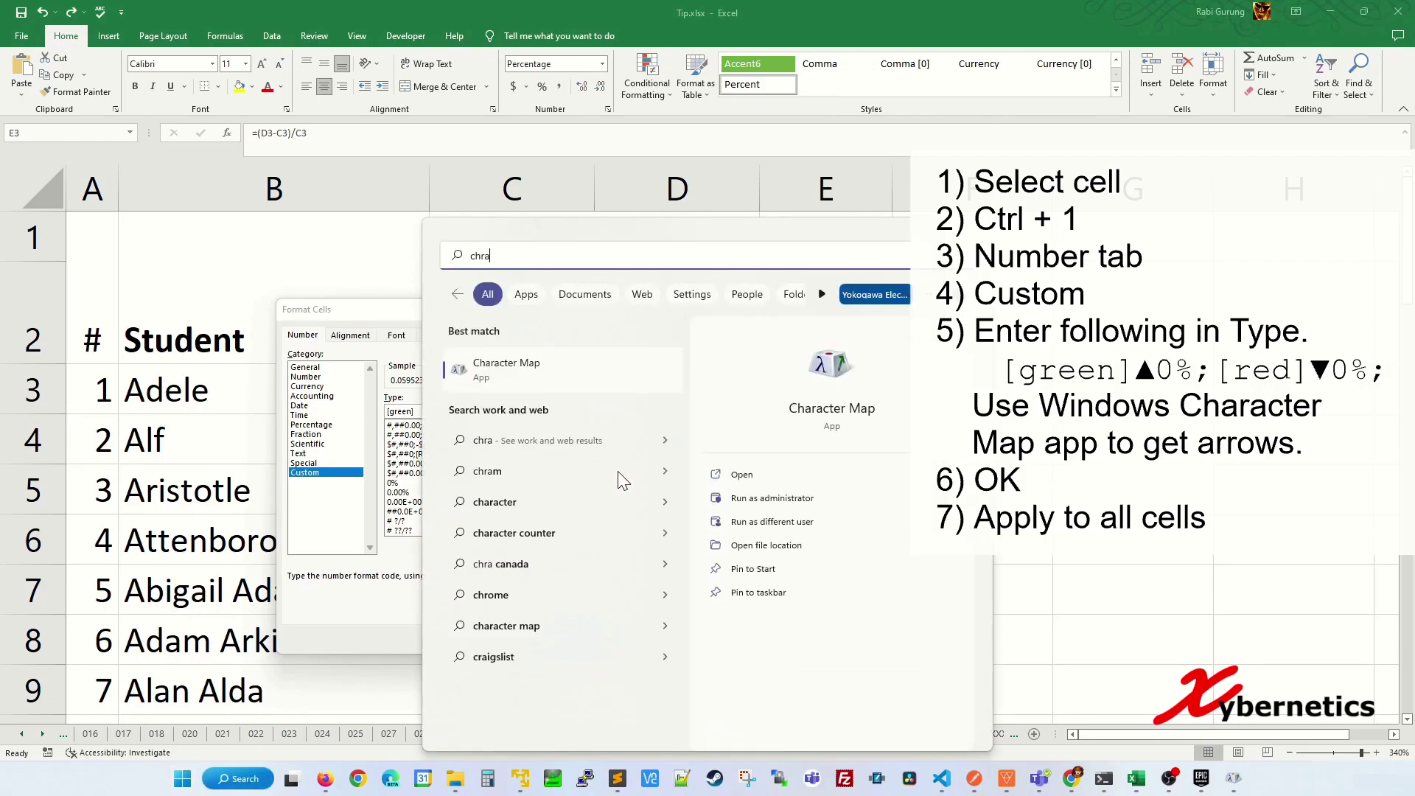
key("Return")
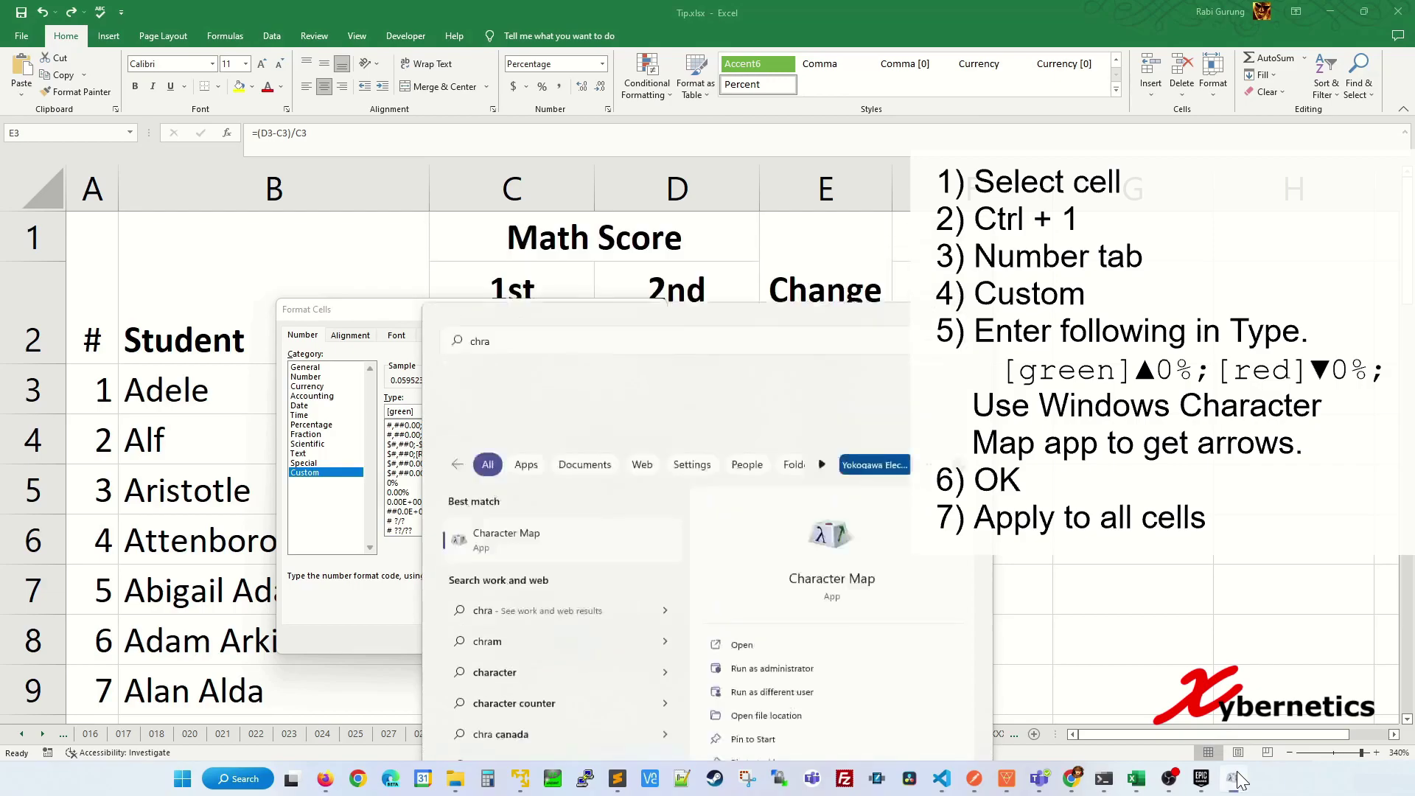
left_click(608, 338)
left_click(608, 338)
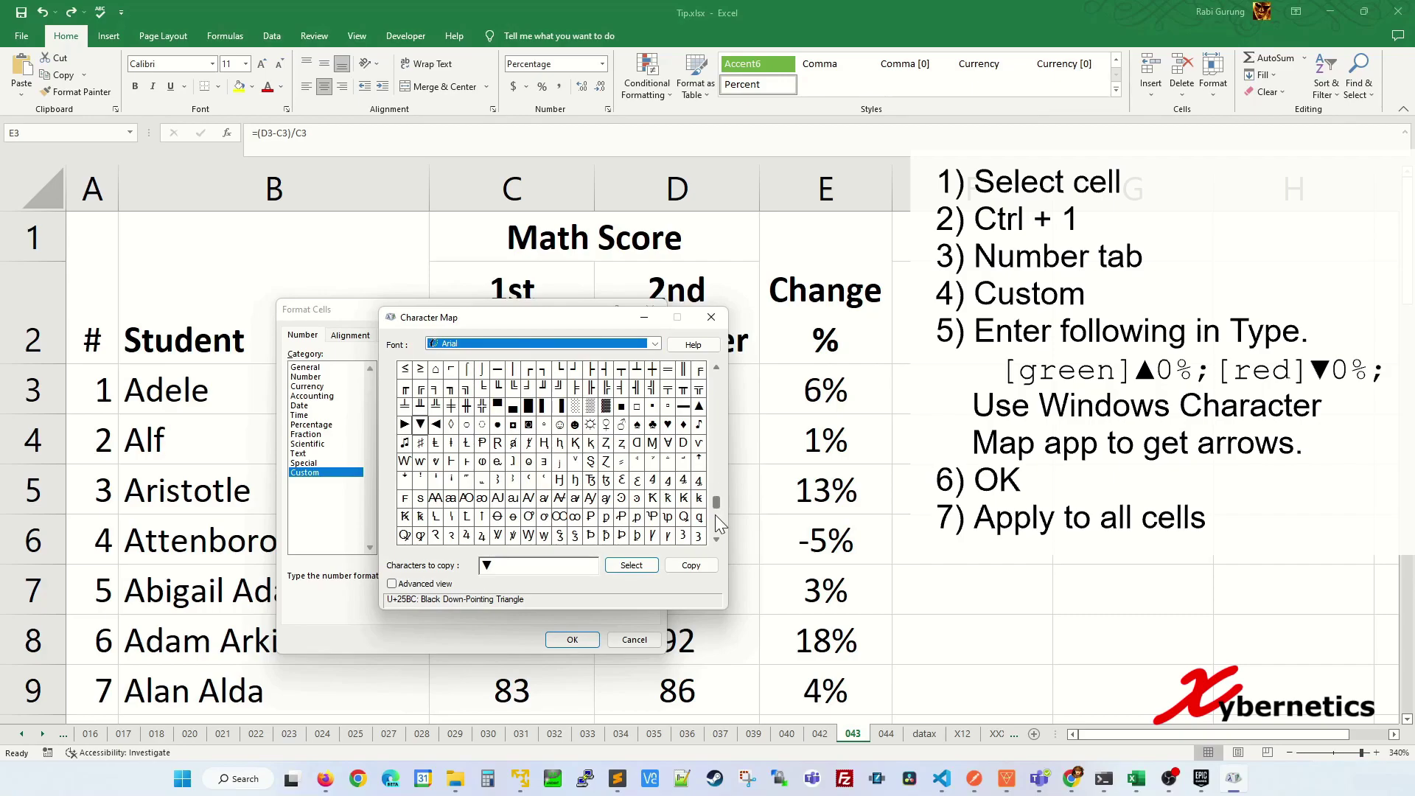
- Swap the ▼ in Characters to copy for ▲ (U+25B2), copy it, and minimize Character Map
left_click(487, 569)
key("BackSpace")
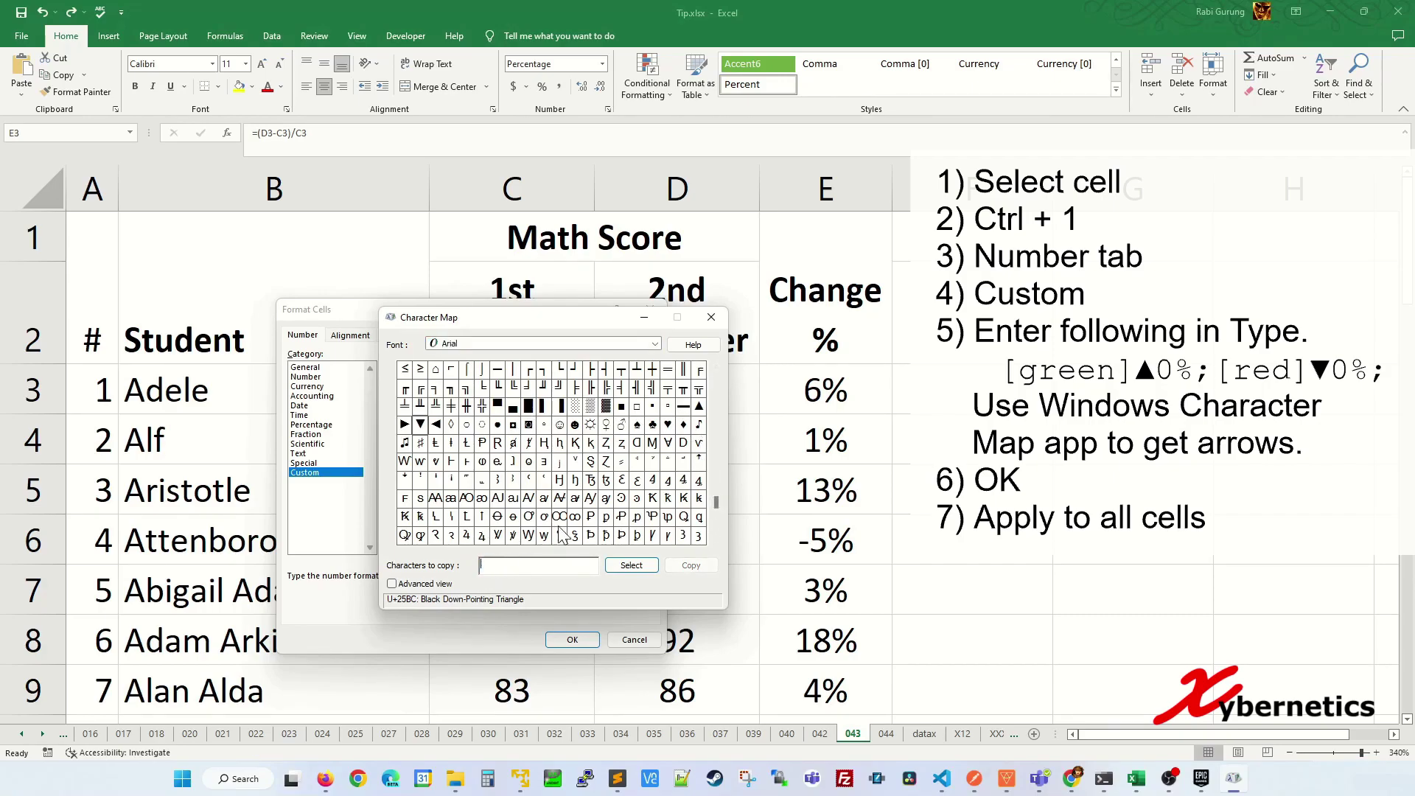
left_click(700, 404)
double_click(701, 407)
left_click_drag(503, 564, 479, 563)
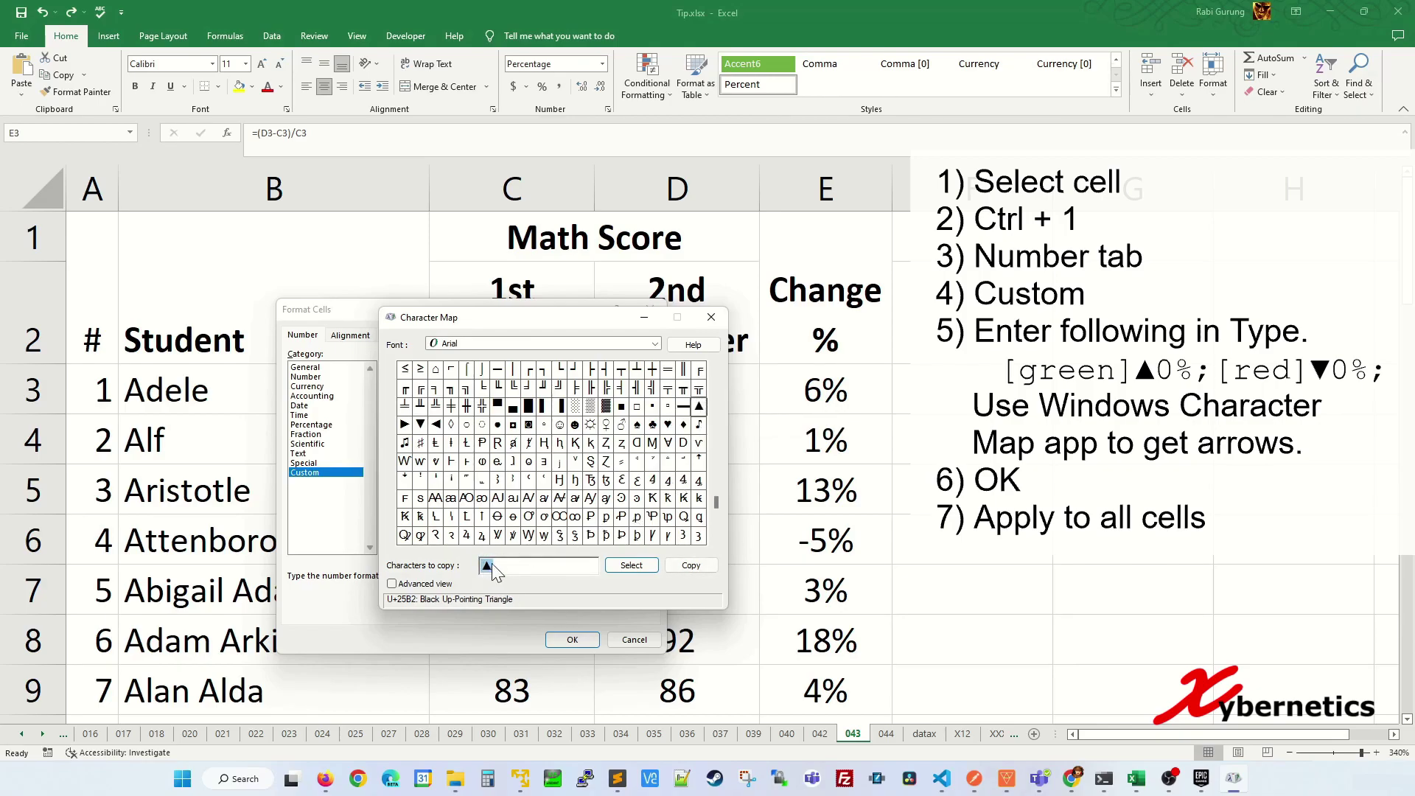
left_click(700, 566)
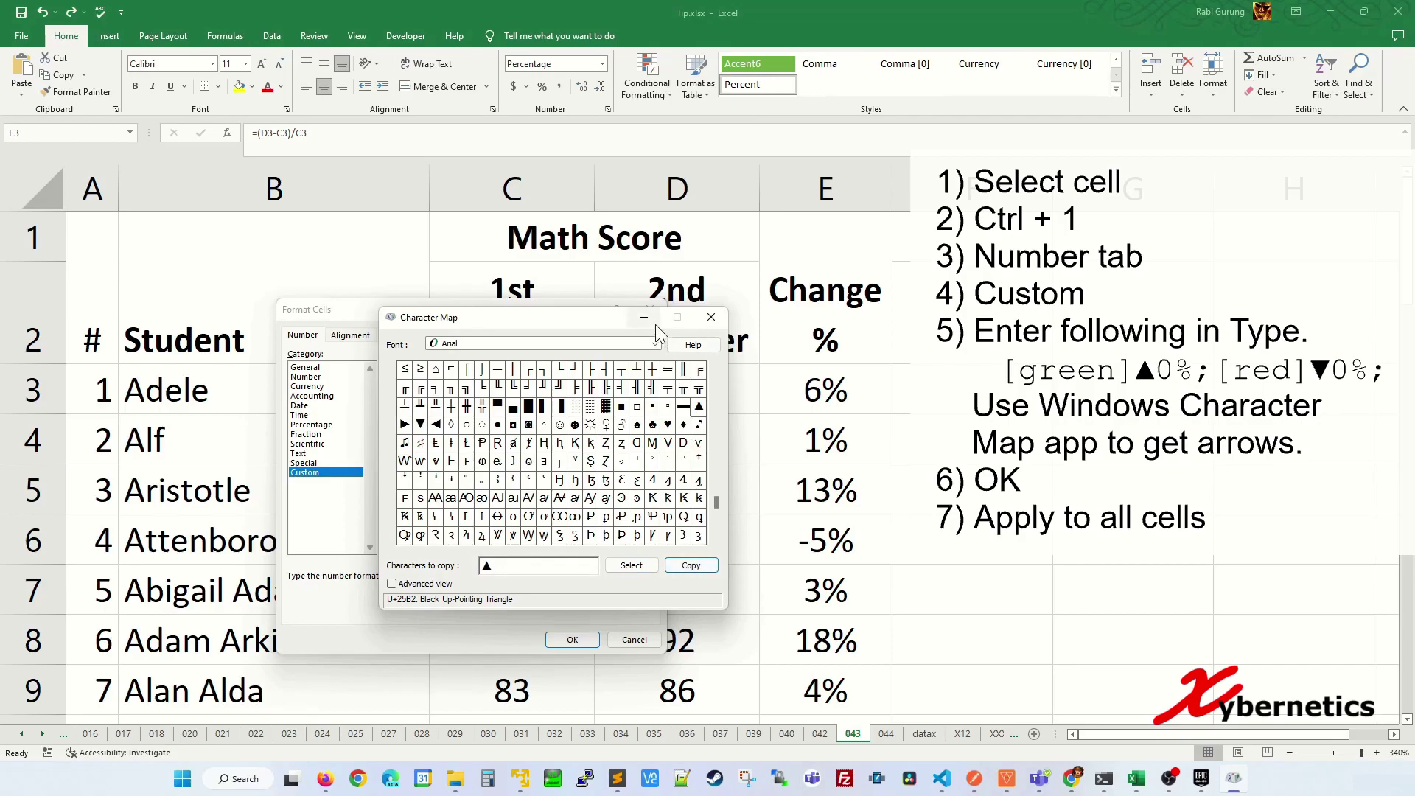
left_click(645, 318)
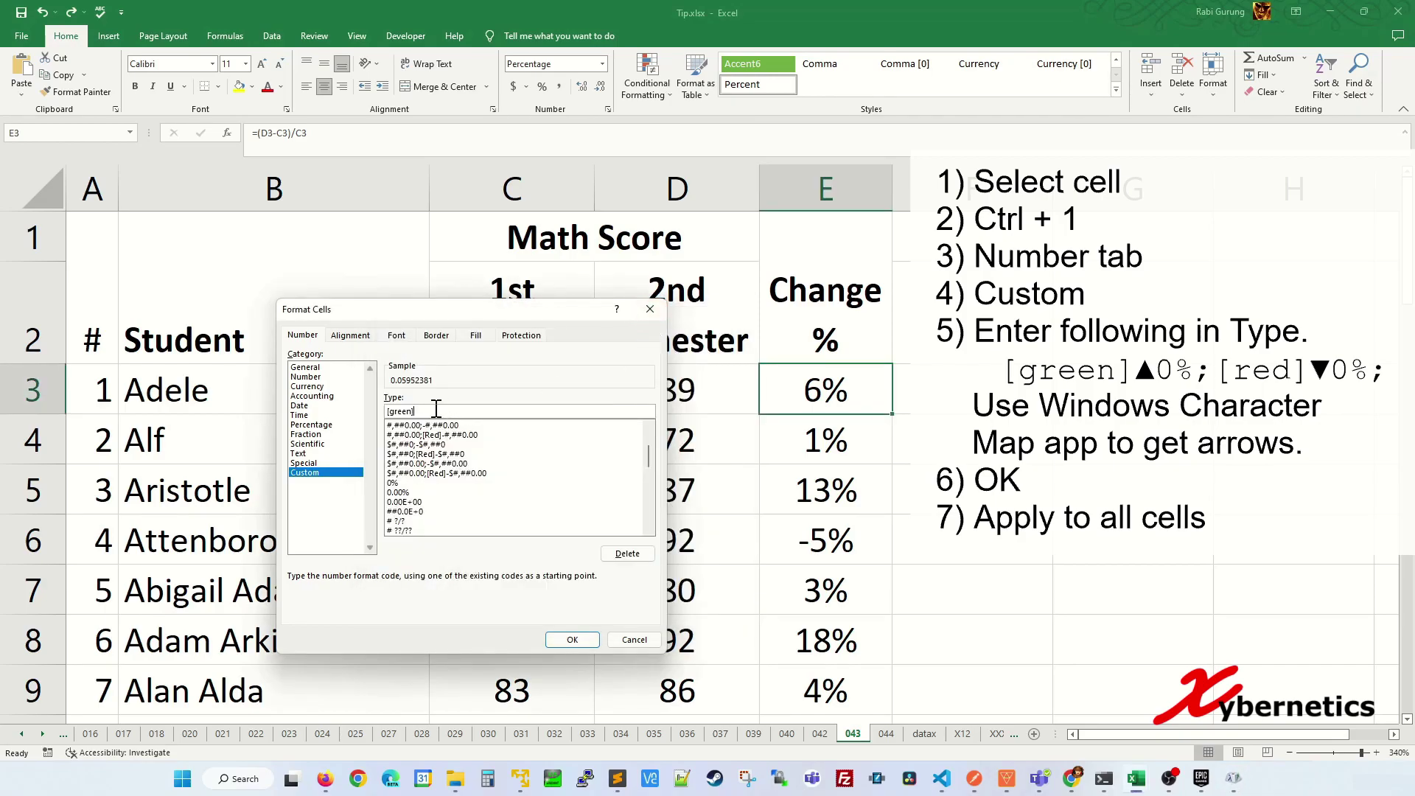
- Paste ▲, copy ▼ from Character Map, and apply [green]▲0%;[red]▼0%; to E3
key("ctrl+v")
left_click(1229, 779)
left_click_drag(500, 566, 418, 575)
key("Delete")
left_click(419, 426)
double_click(419, 426)
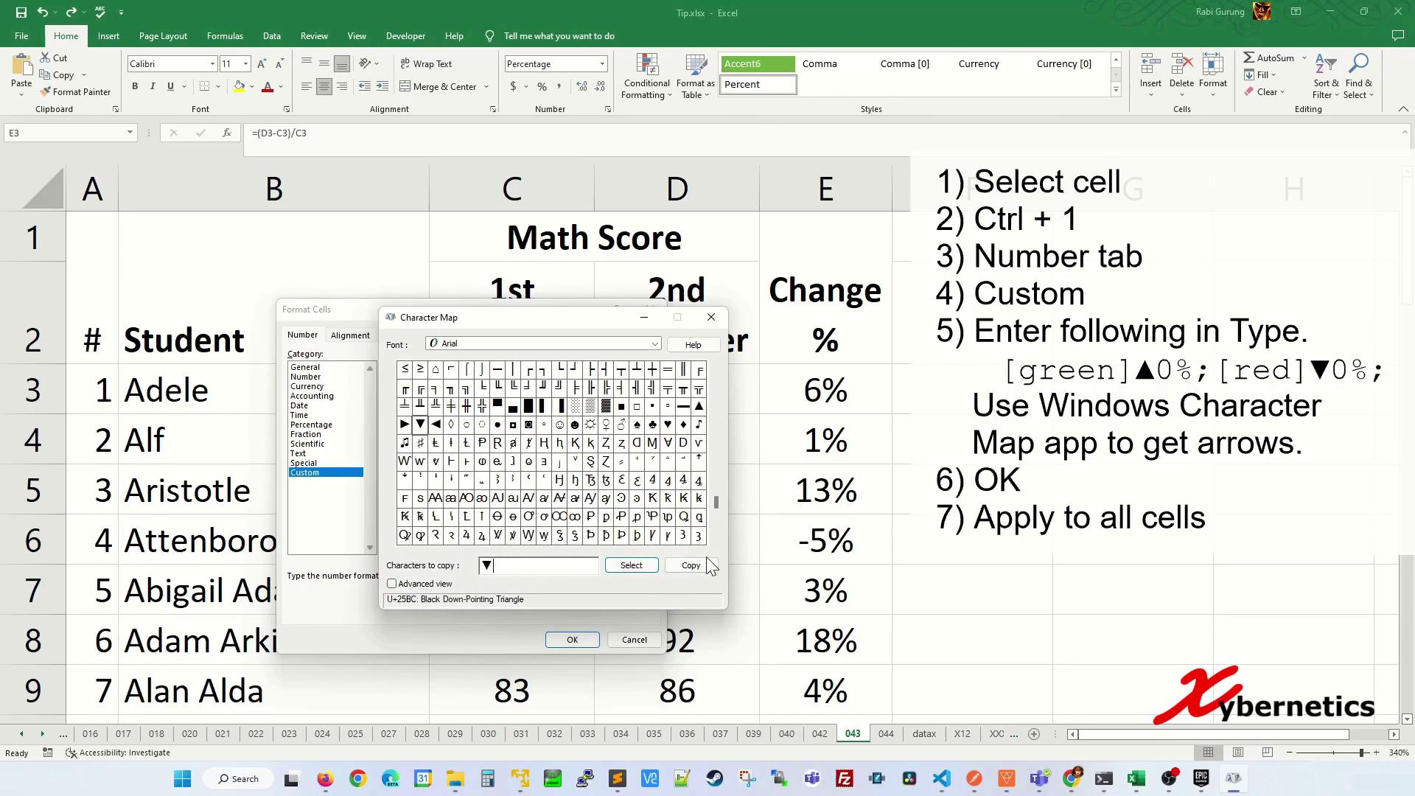
left_click(687, 565)
left_click(644, 317)
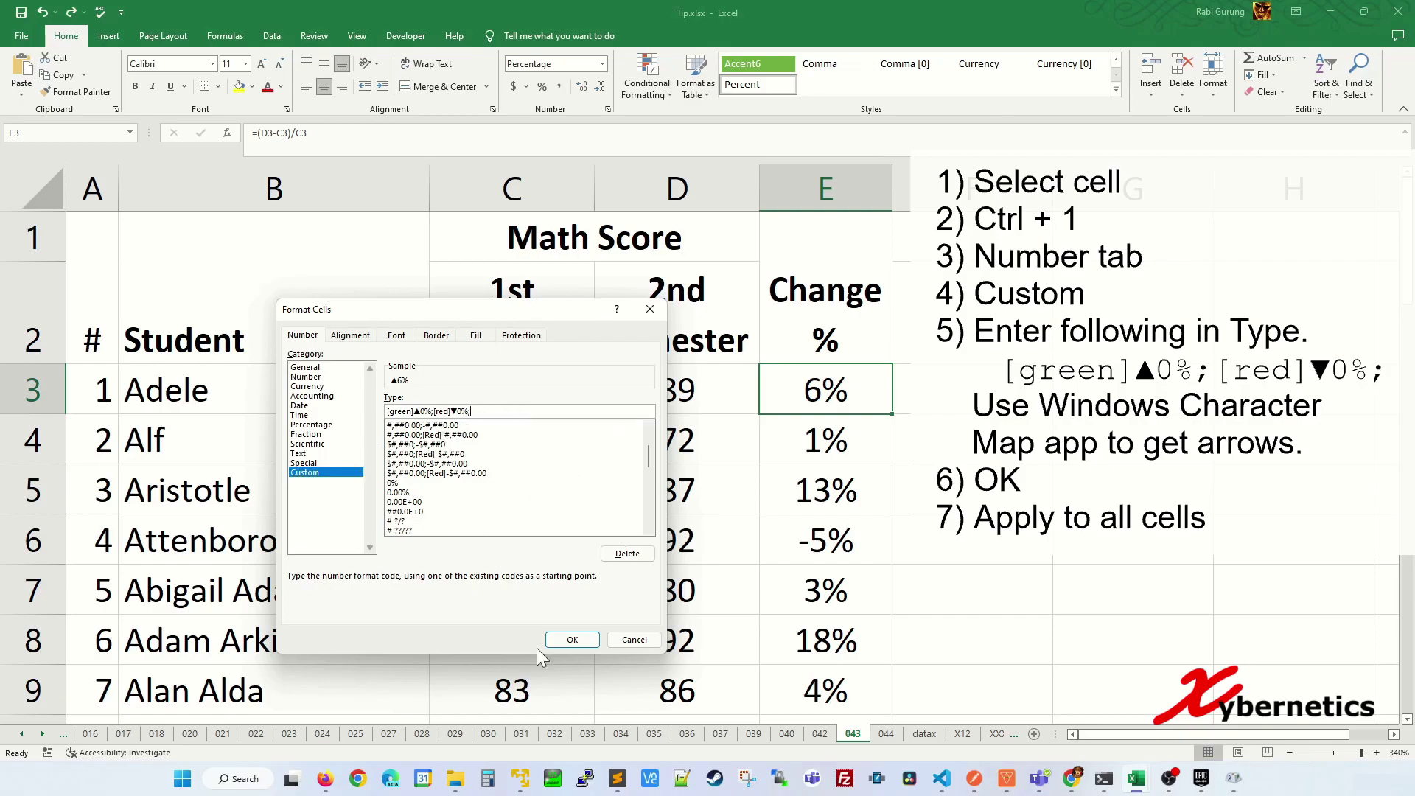
left_click(584, 643)
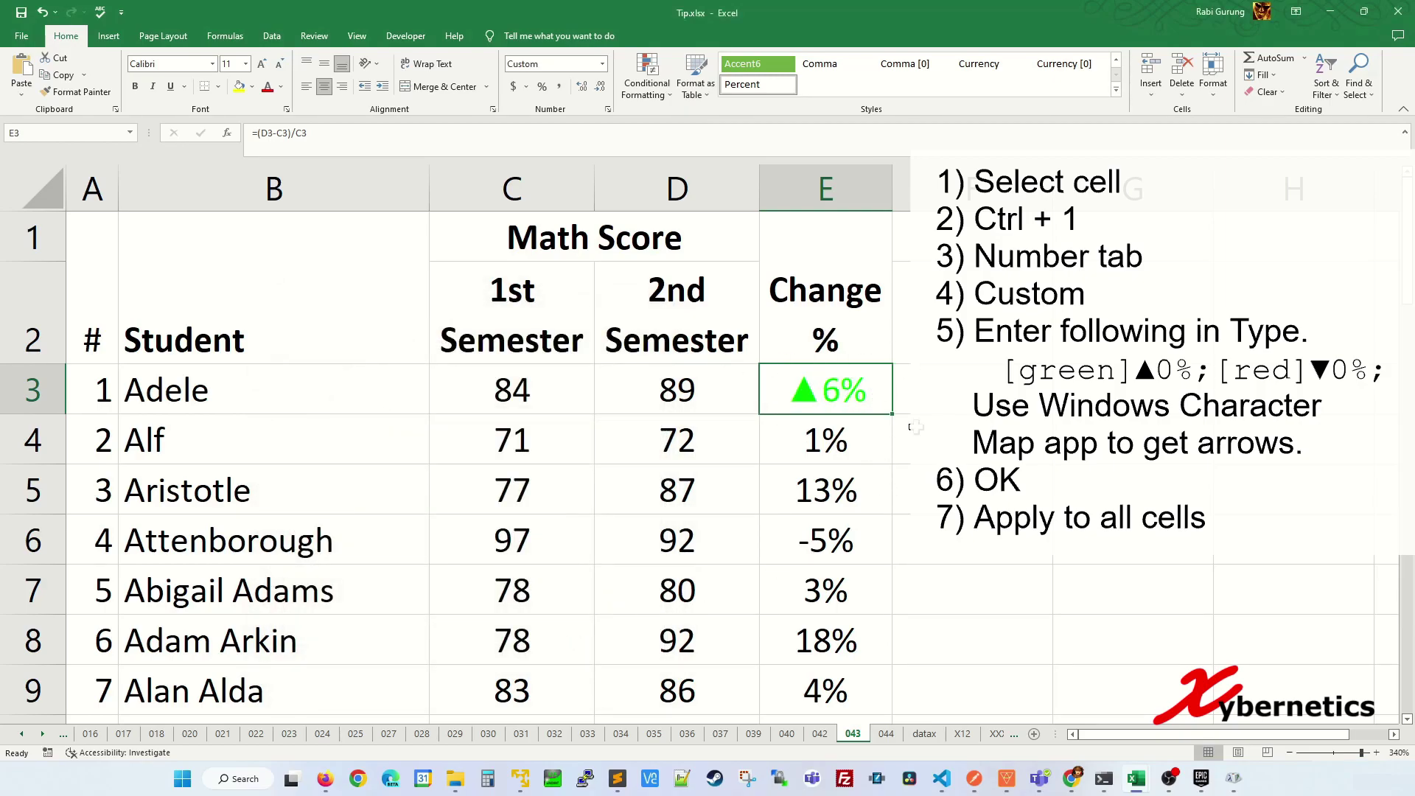
- Fill E3's arrow format down the whole Change % column and review the green and red arrows
scroll(872, 429, "down", 1)
scroll(872, 429, "up", 1)
double_click(894, 417)
left_click(629, 442)
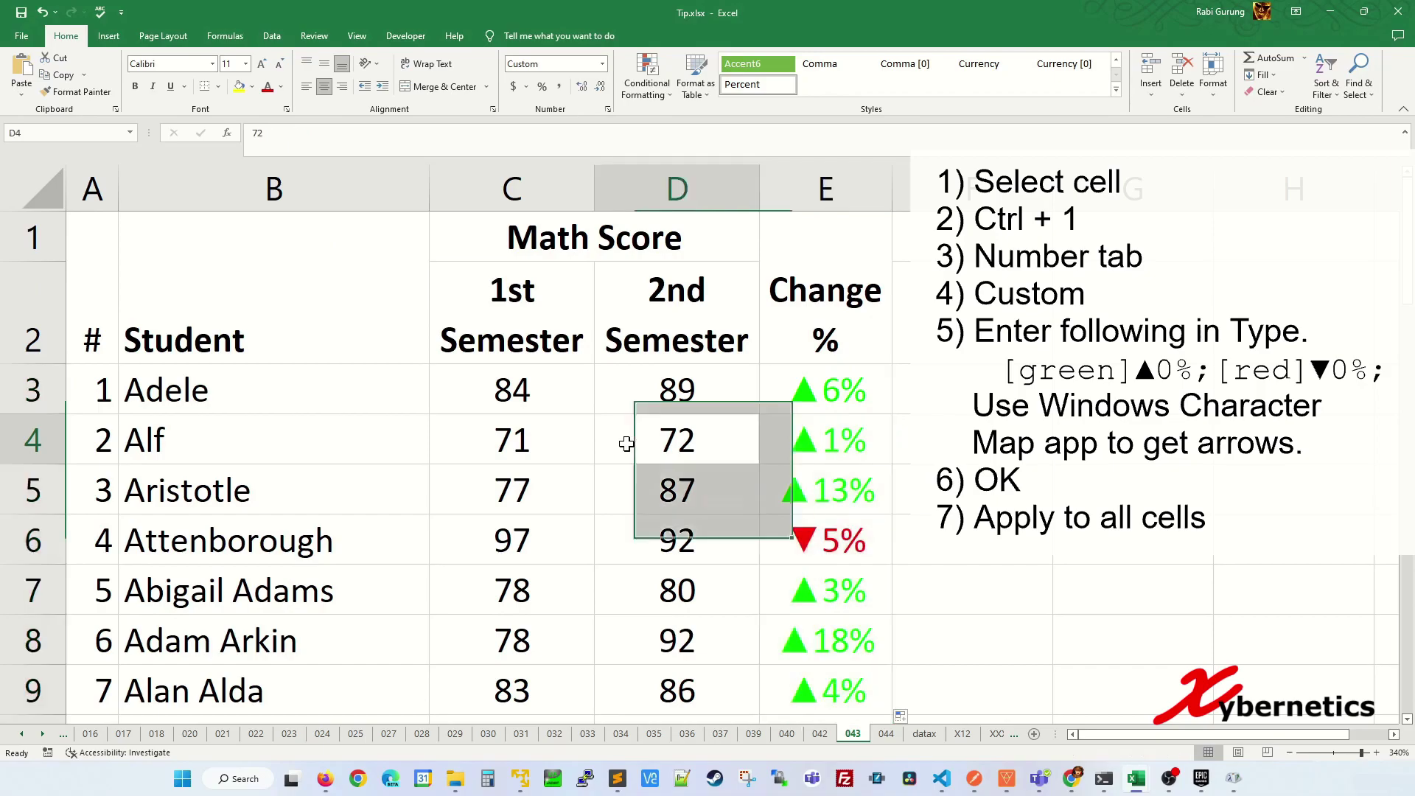
scroll(699, 484, "down", 5)
scroll(700, 485, "down", 3)
scroll(693, 483, "up", 8)
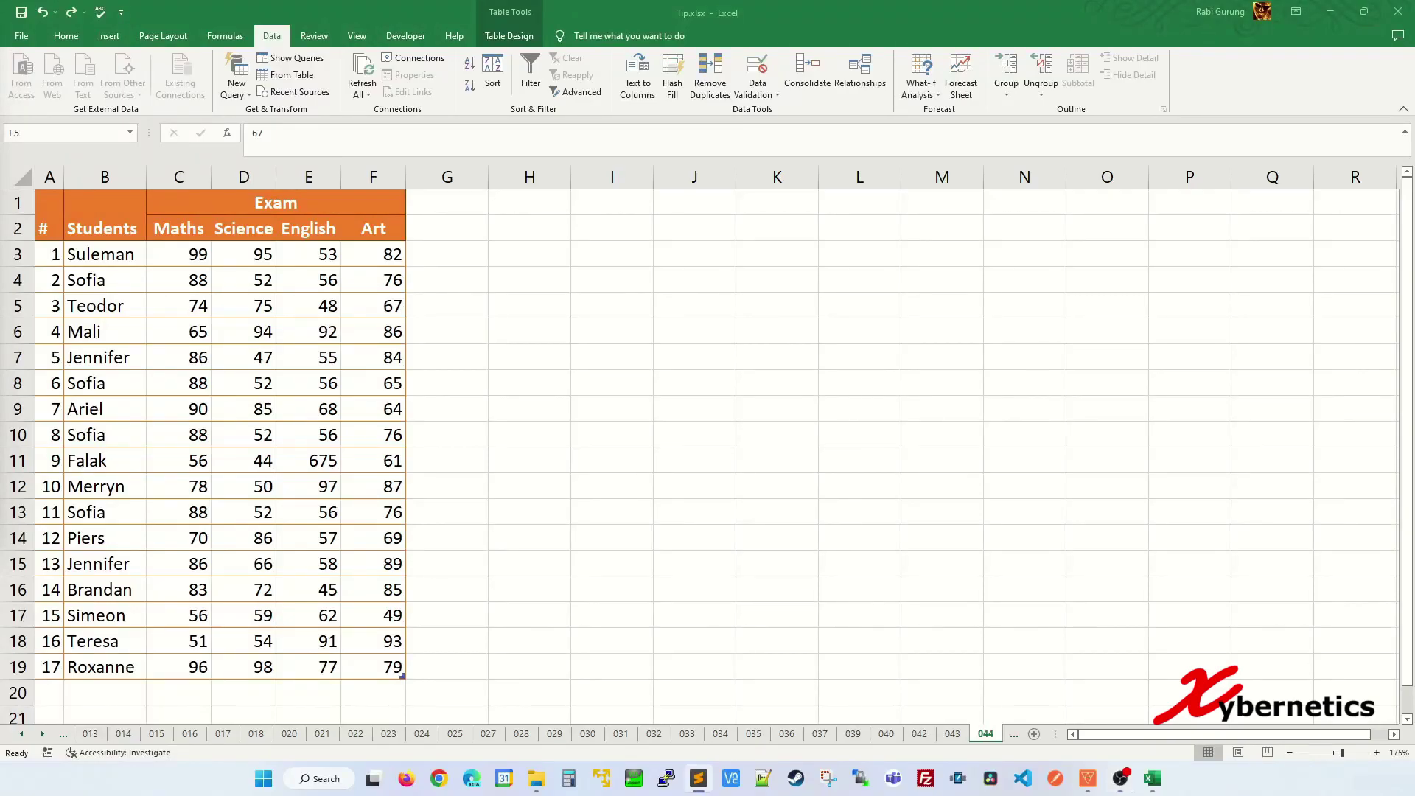
left_click(186, 359)
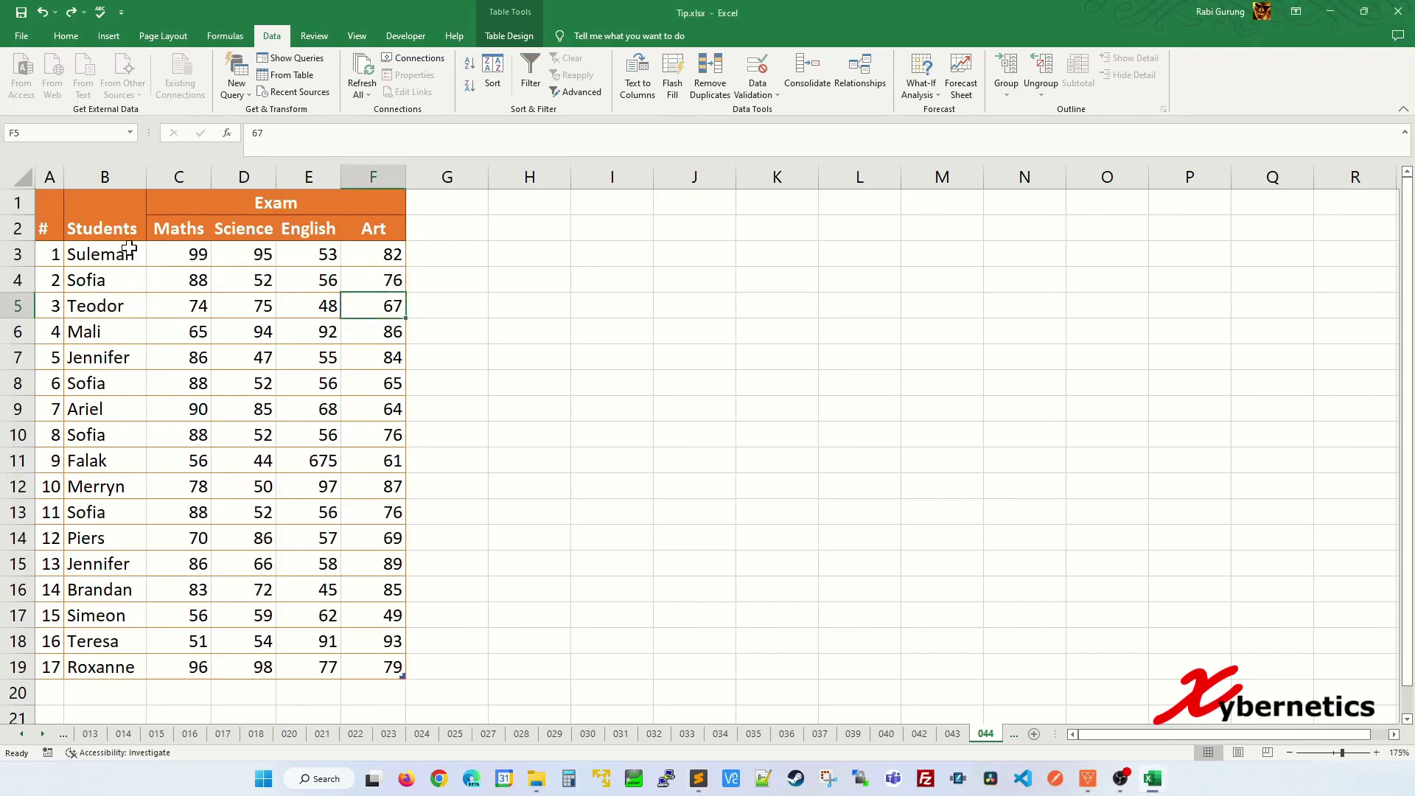
left_click_drag(129, 247, 104, 667)
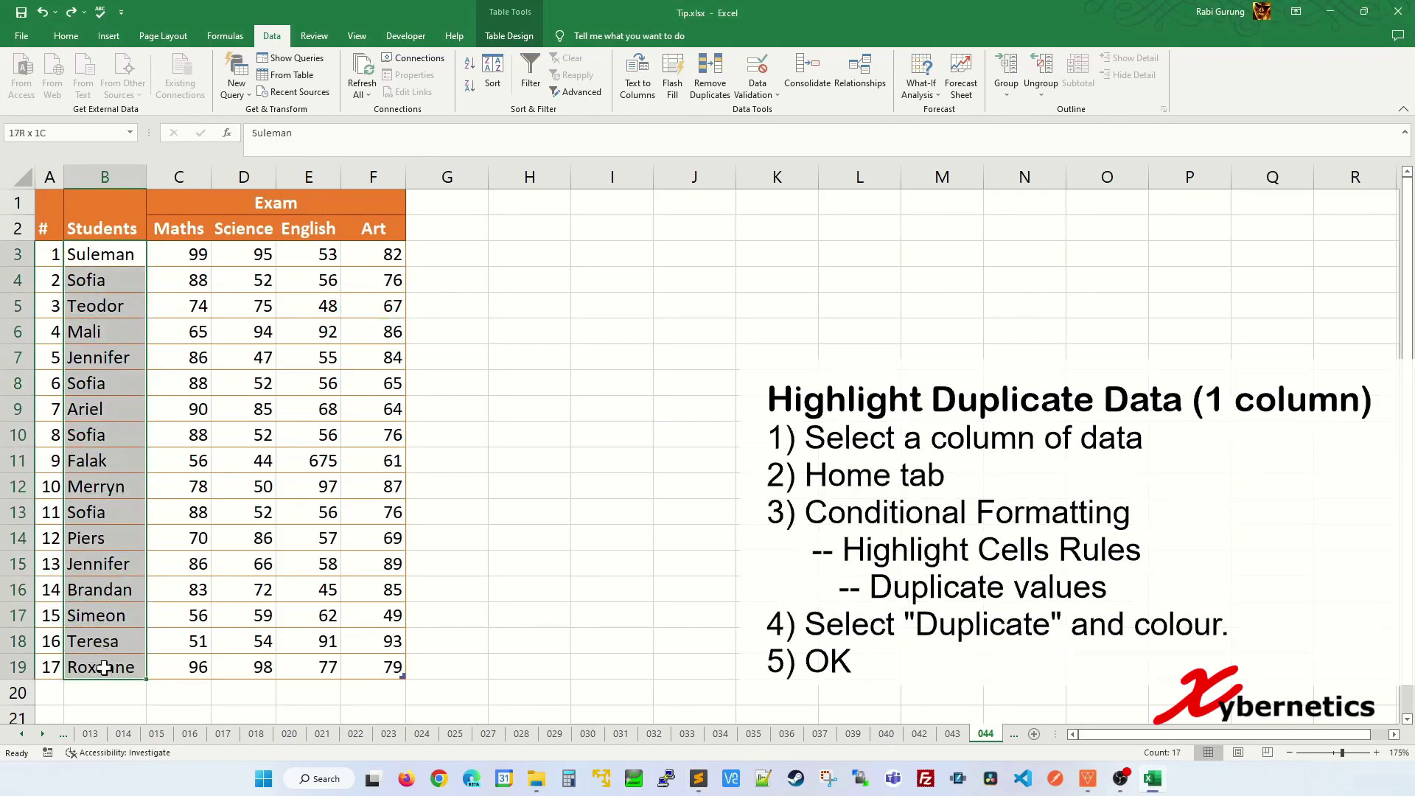
left_click(66, 37)
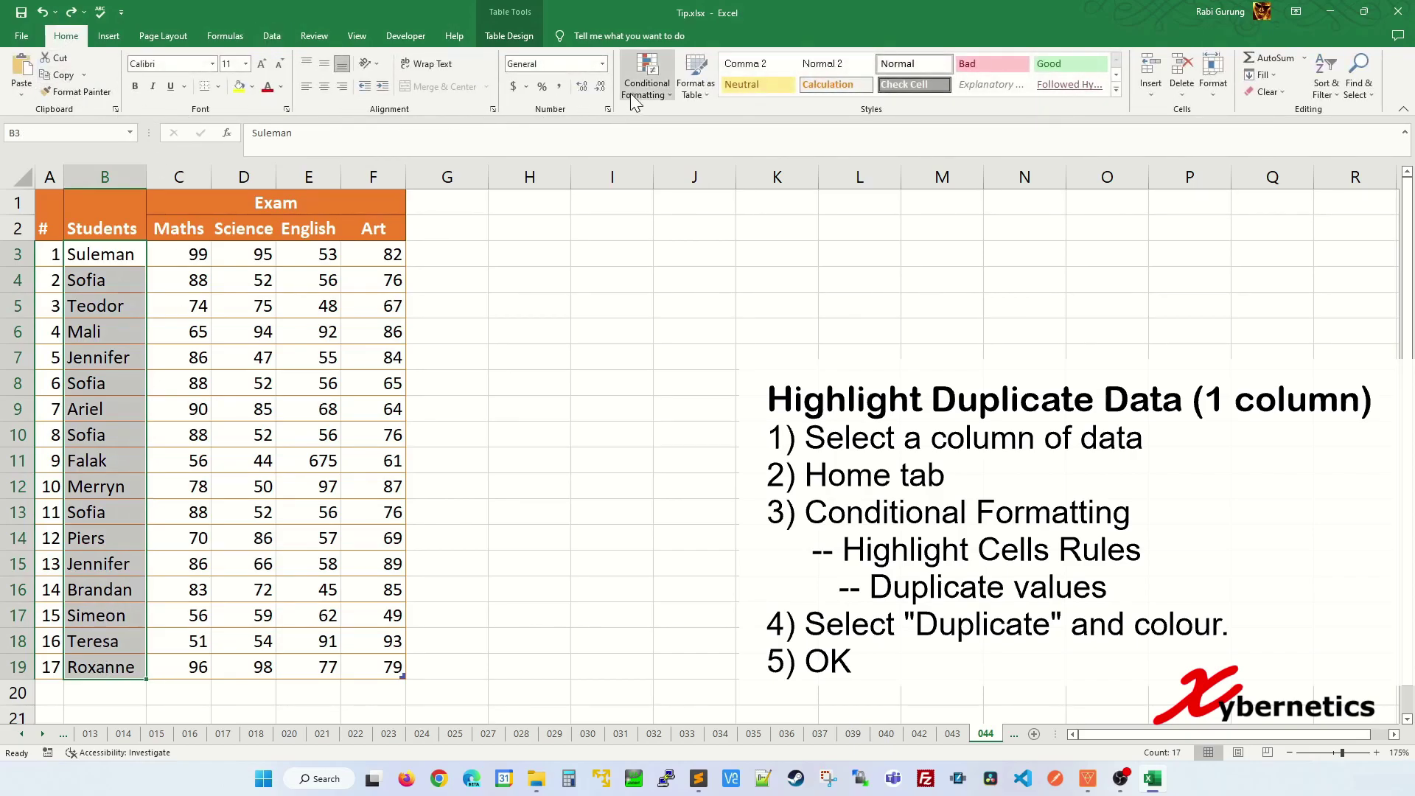
left_click(647, 77)
mouse_move(651, 124)
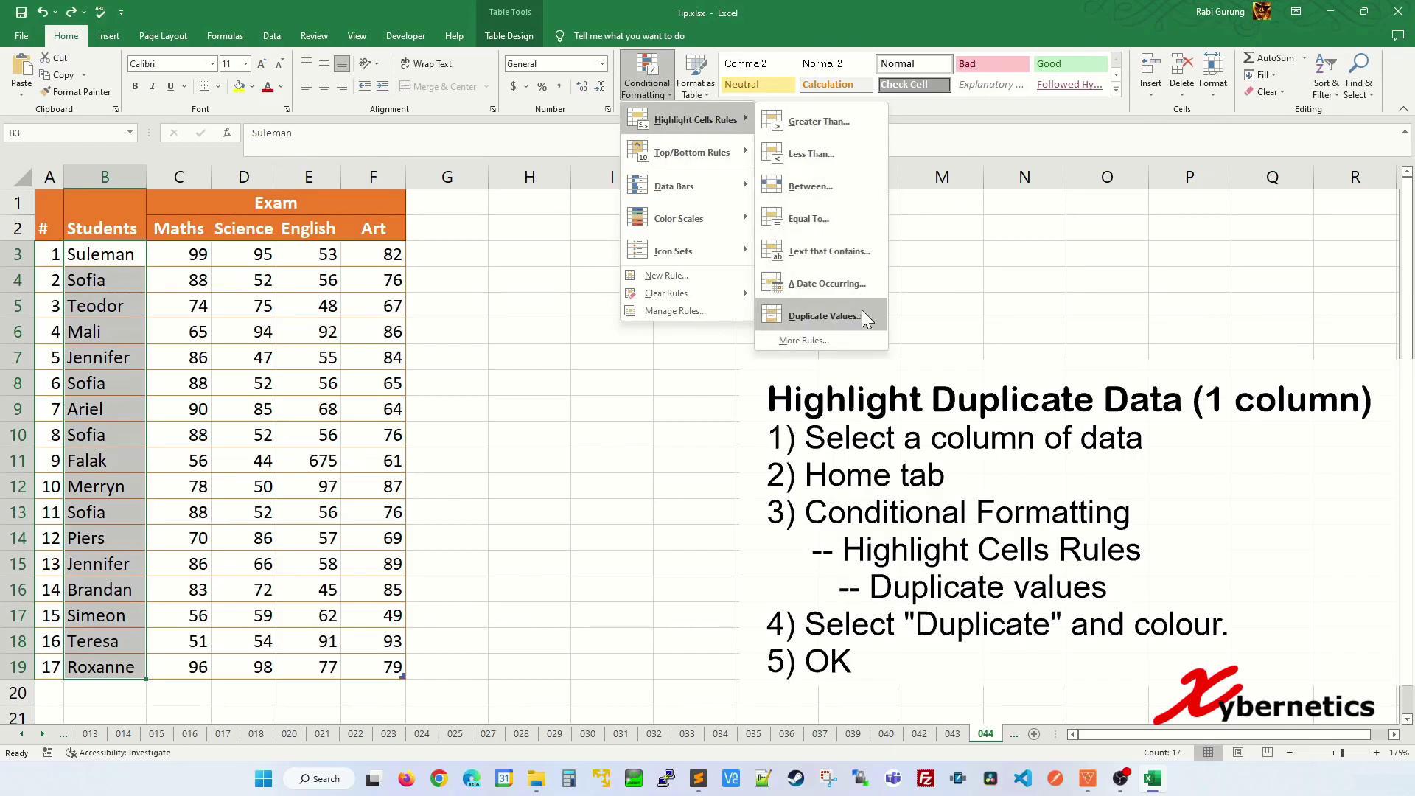
left_click(824, 317)
left_click(309, 378)
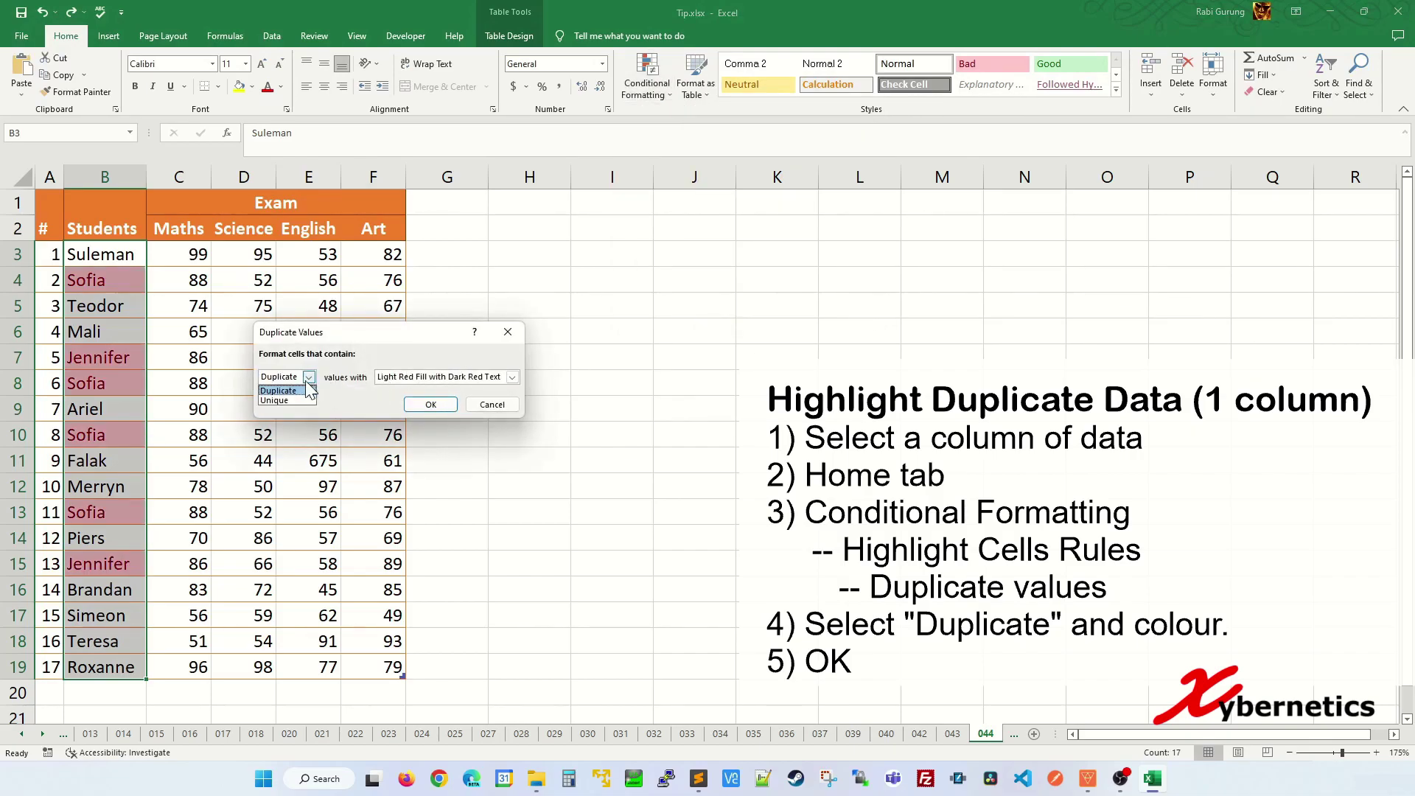
left_click(307, 392)
left_click(435, 377)
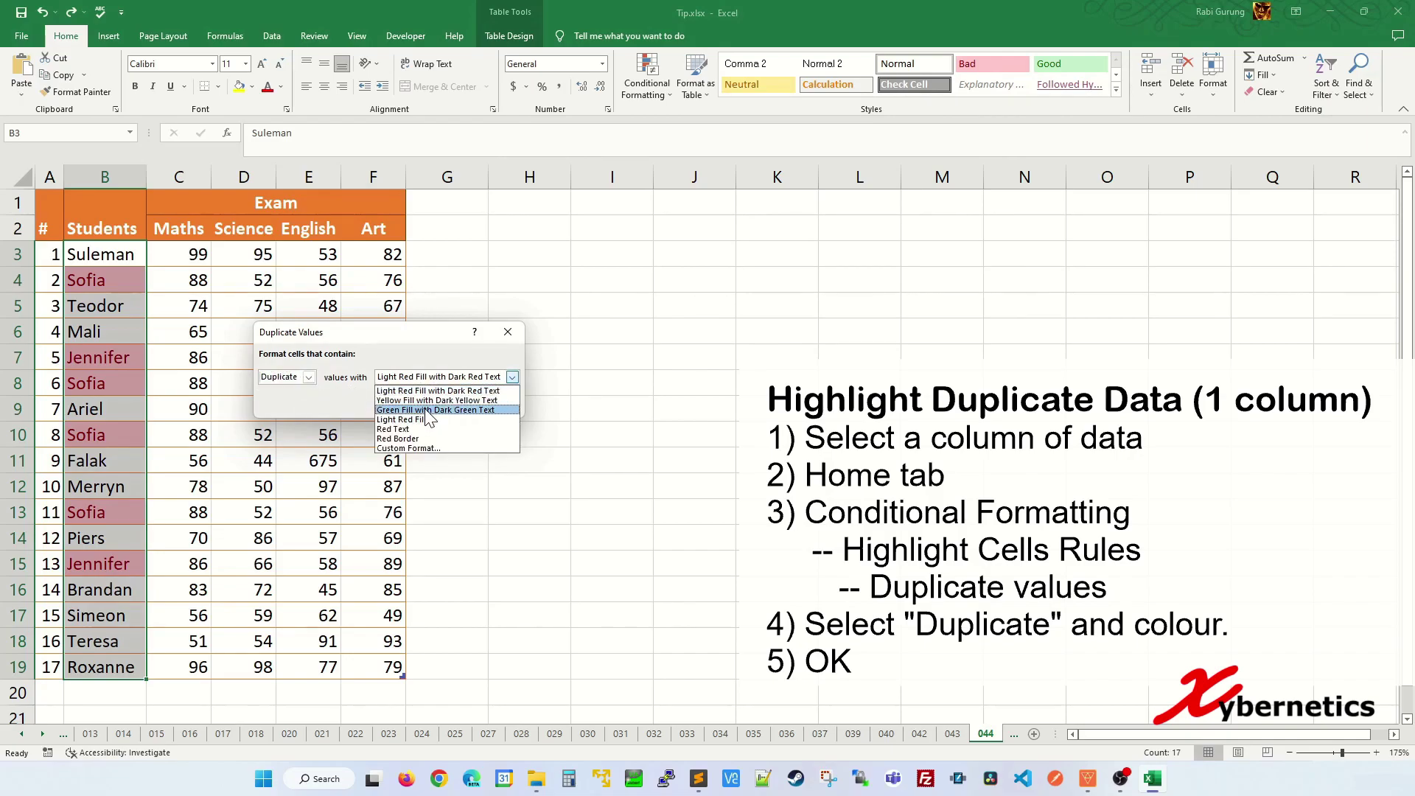
left_click(428, 410)
left_click(432, 401)
left_click(193, 410)
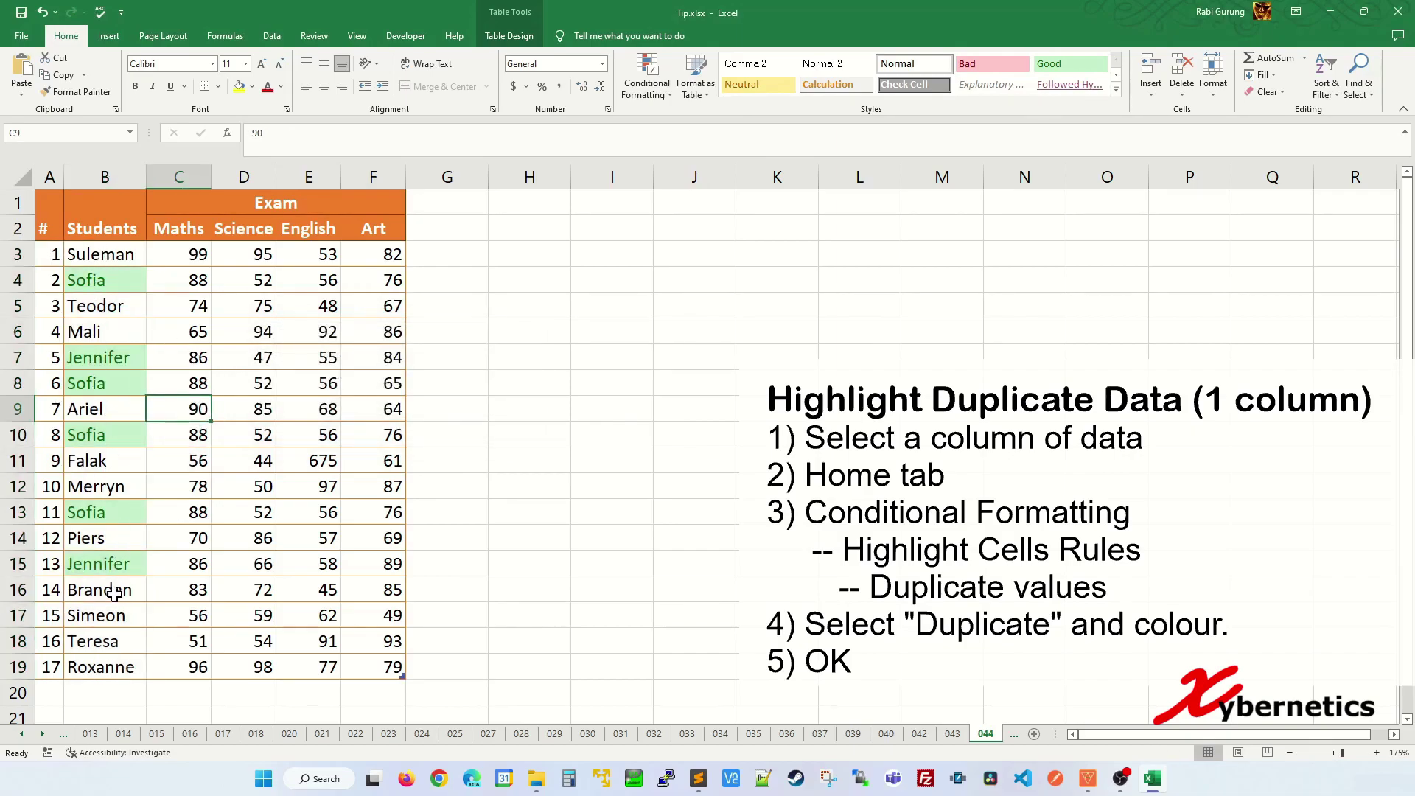
key("ctrl+z")
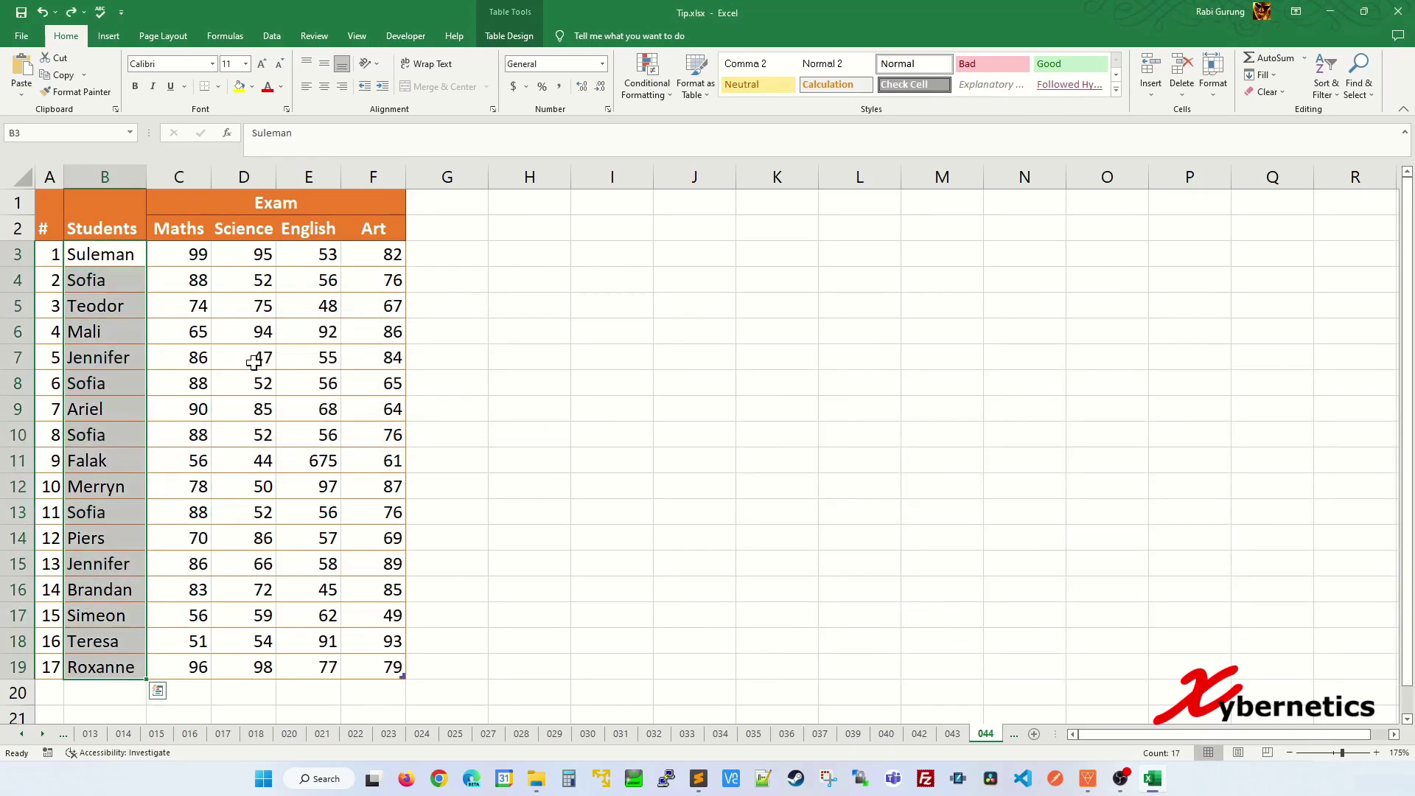
- Highlight Sofia's identical rows 4, 10 and 13, then select the table B2:F19 with headers
left_click(252, 359)
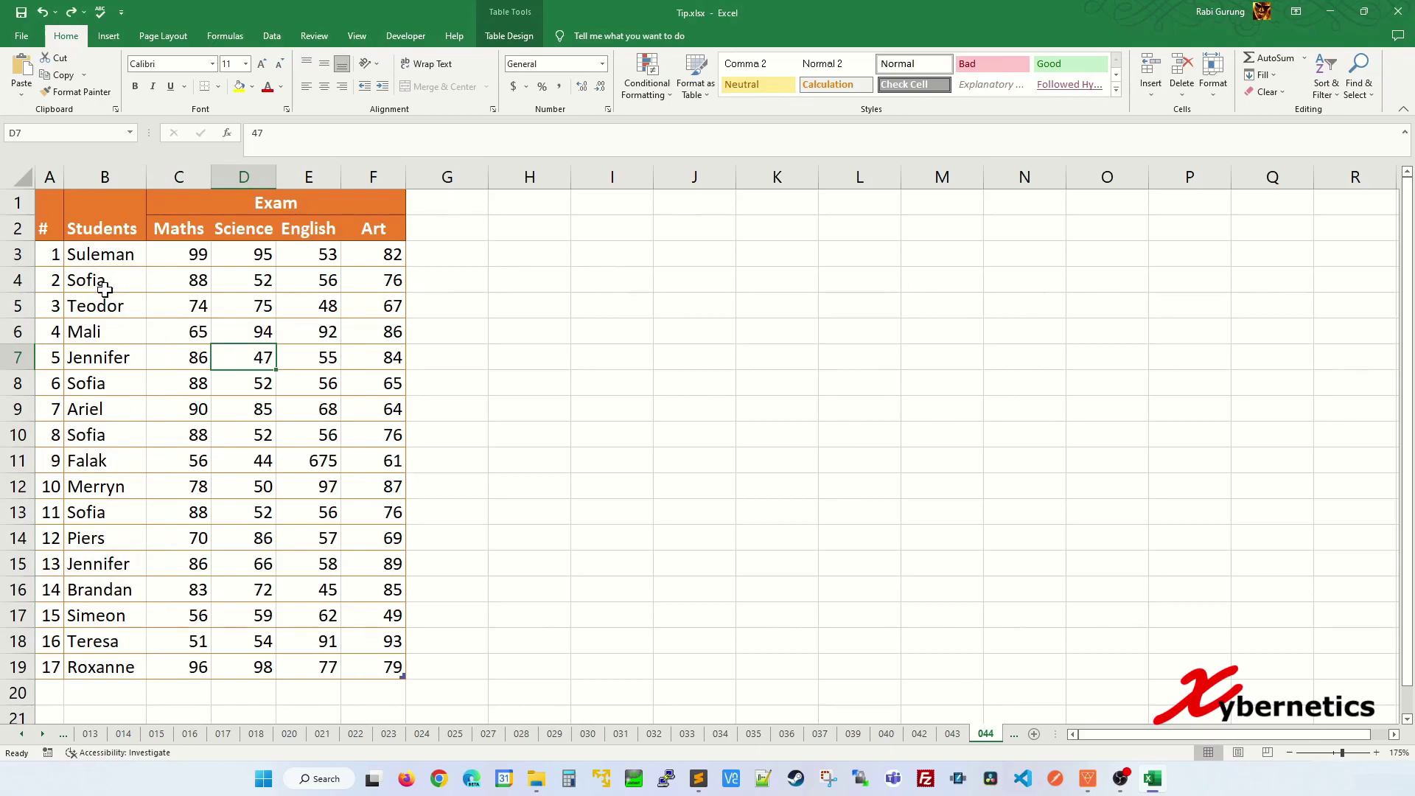
left_click_drag(110, 279, 379, 281)
left_click_drag(103, 435, 354, 446)
left_click_drag(110, 514, 375, 517)
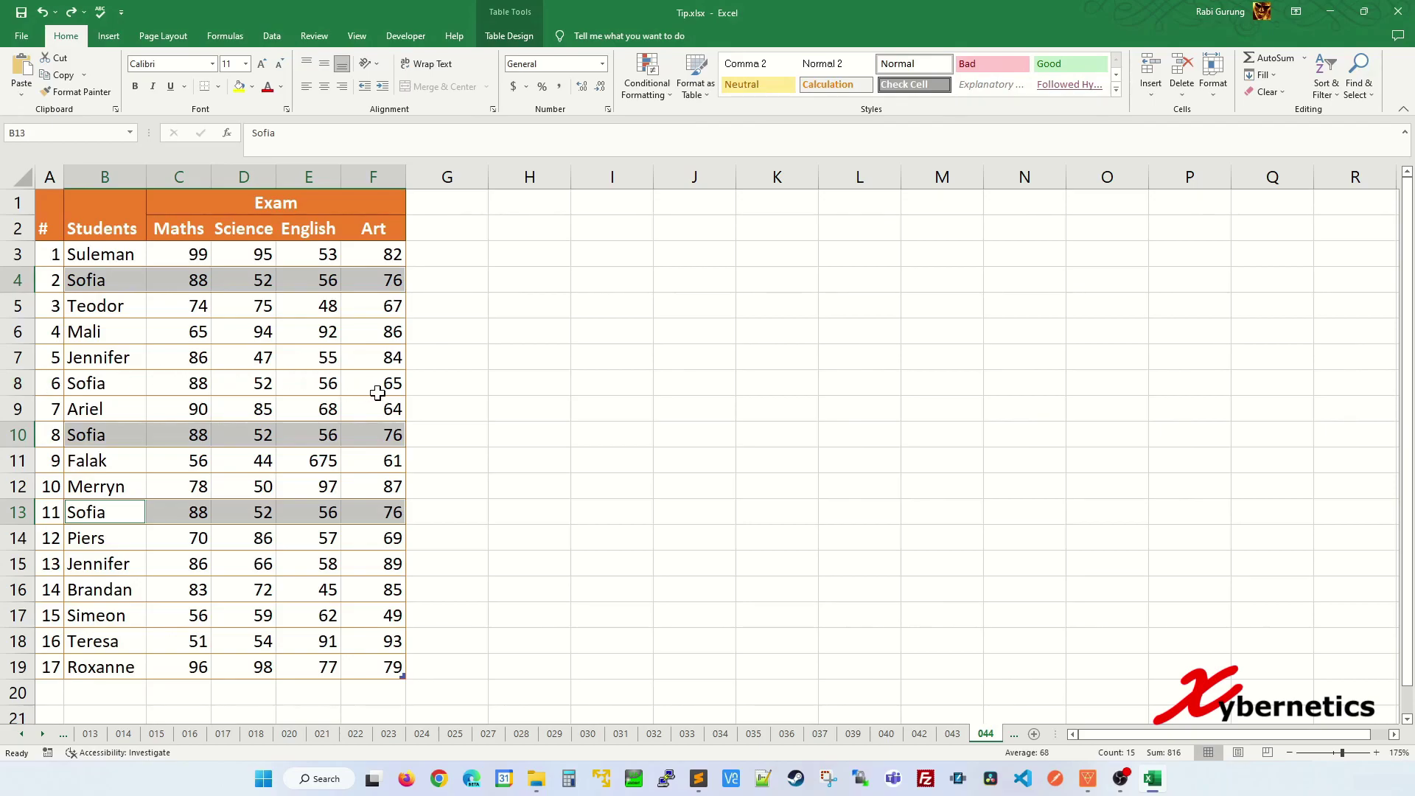
left_click(344, 359)
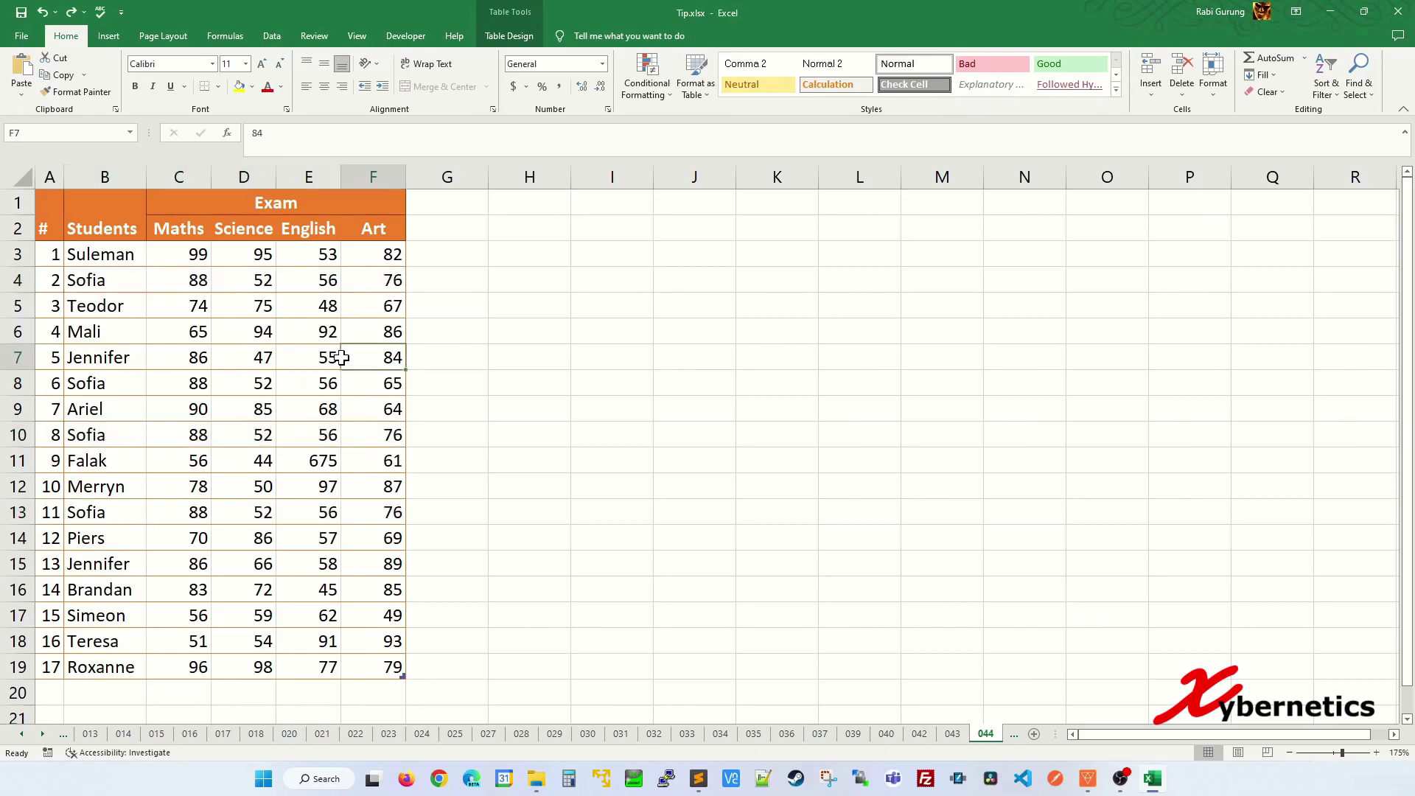
left_click_drag(105, 228, 391, 660)
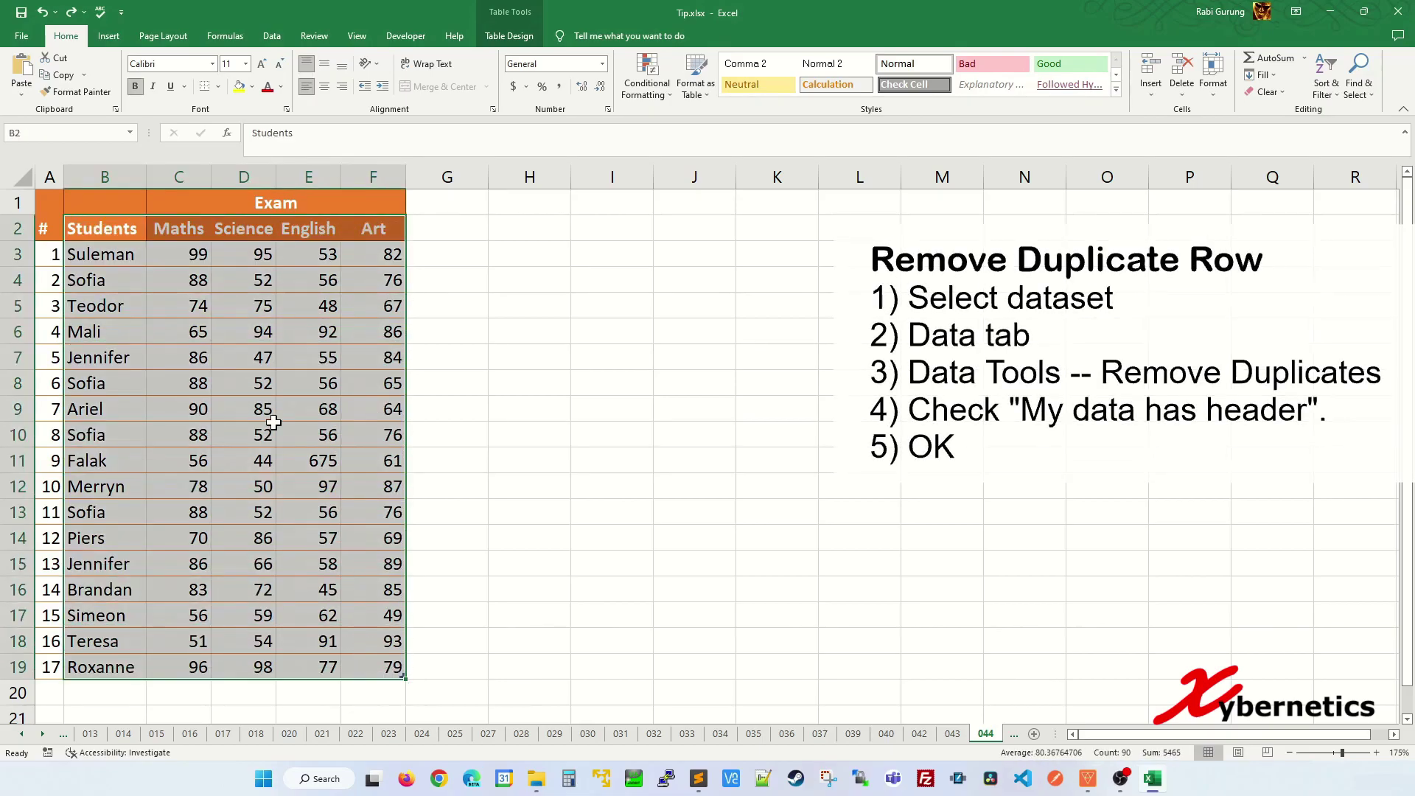
- Run Data > Remove Duplicates with 'My data has headers' ticked and all columns checked
left_click(272, 37)
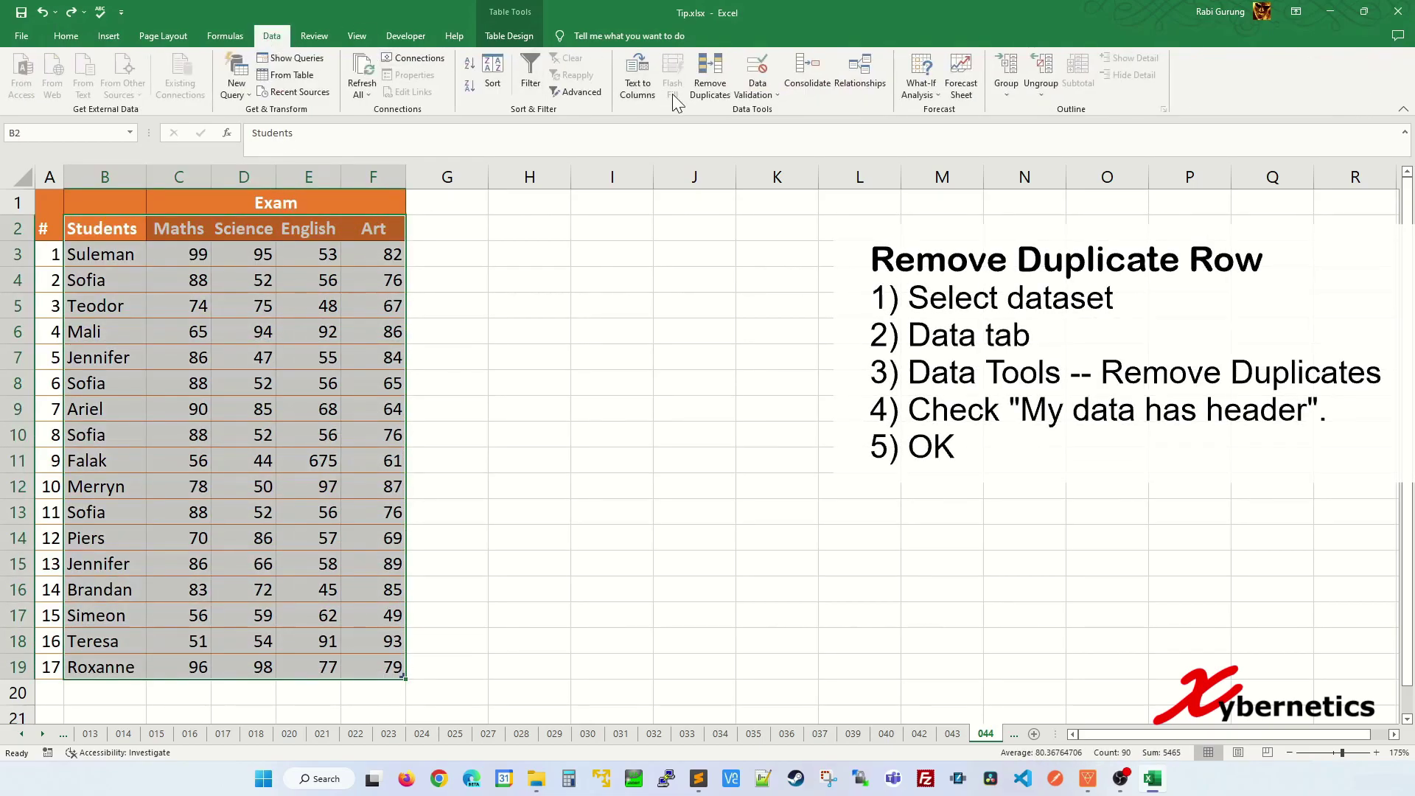
left_click(711, 98)
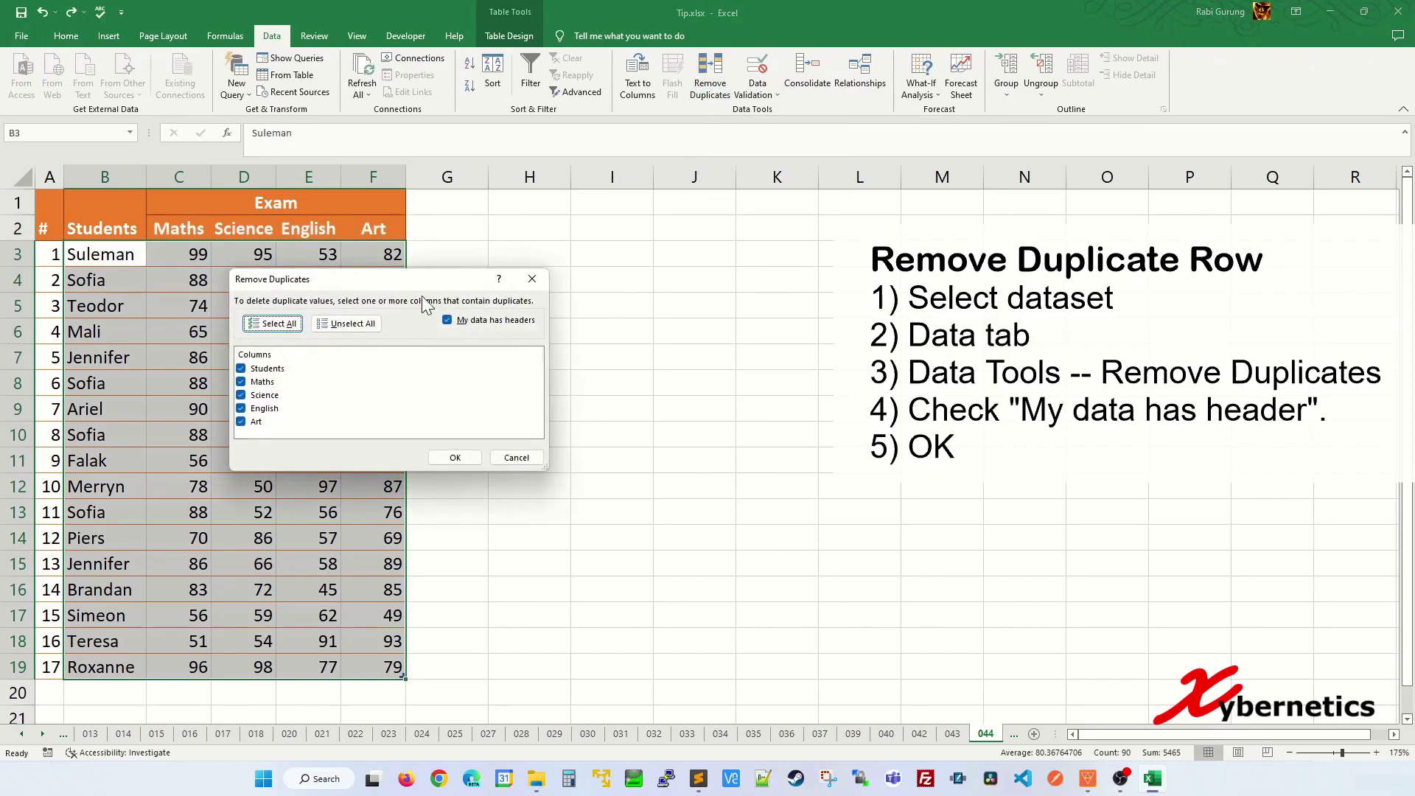
left_click_drag(425, 318, 409, 343)
left_click(410, 377)
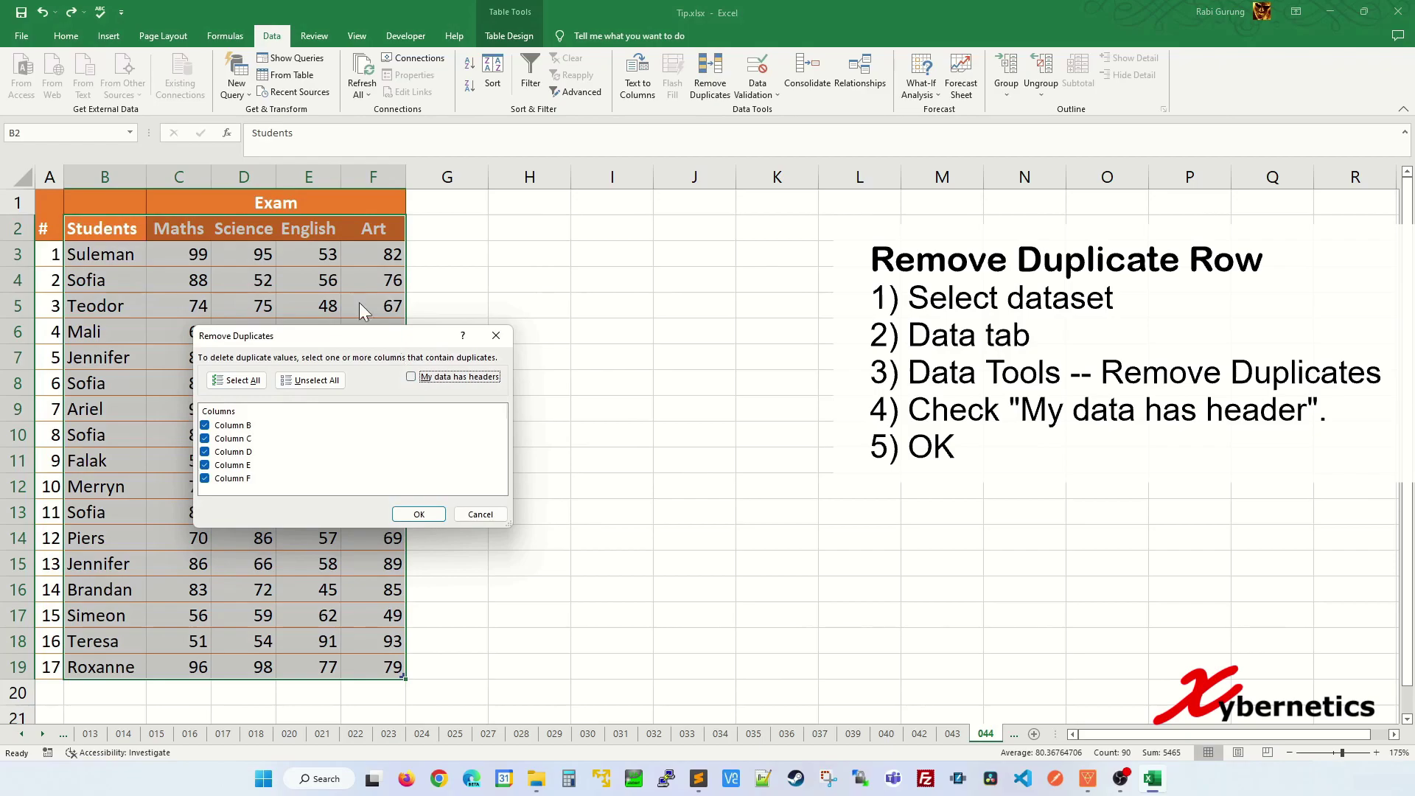
left_click(448, 378)
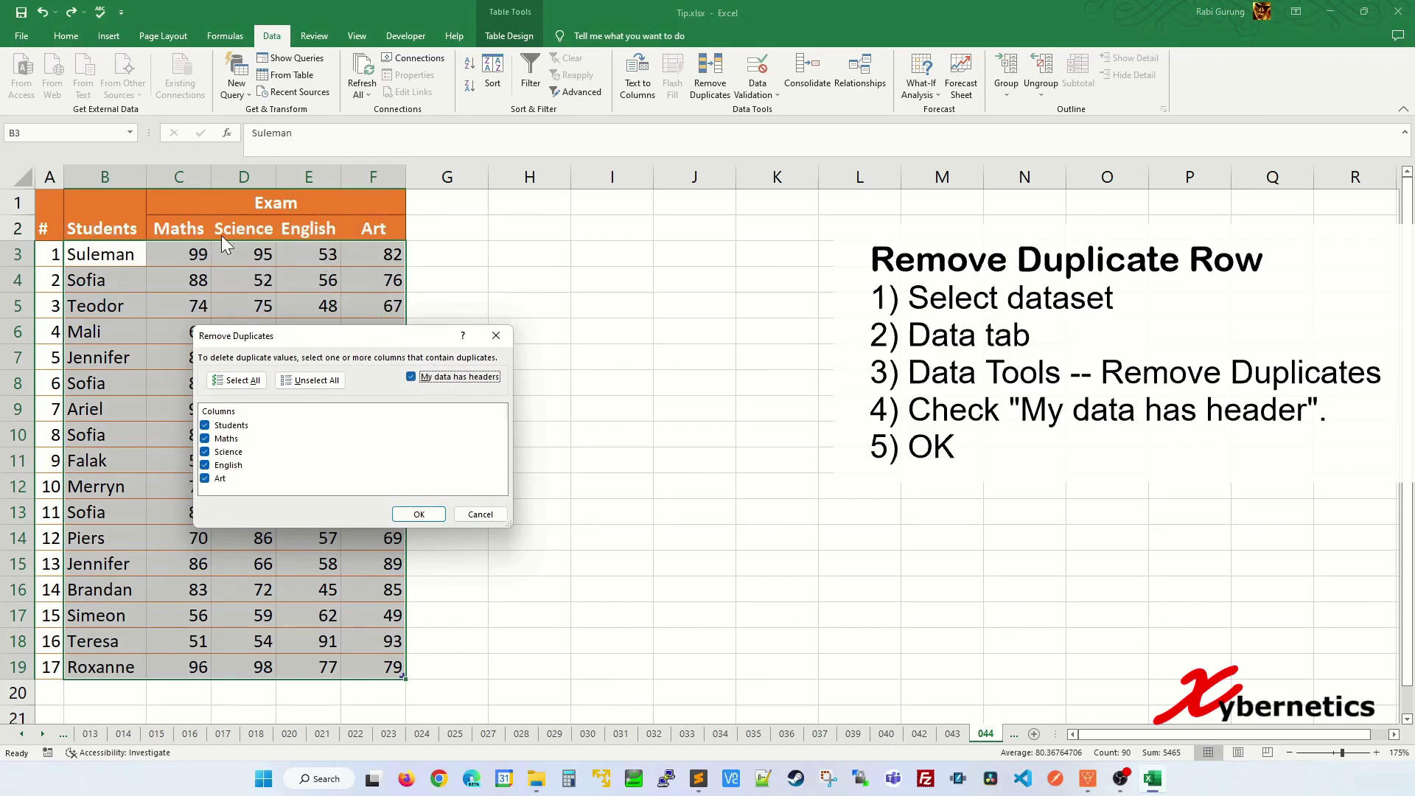
left_click(428, 377)
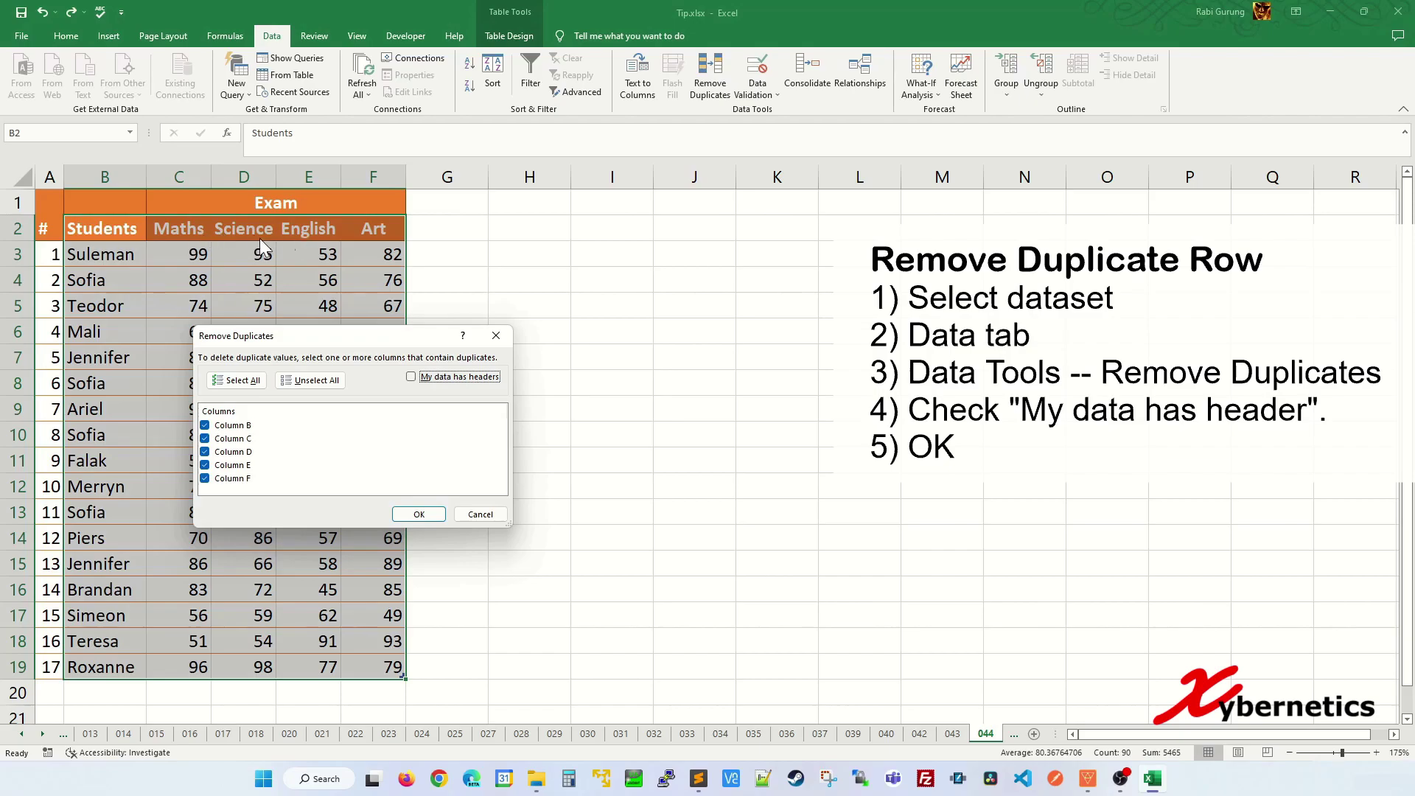
left_click(428, 376)
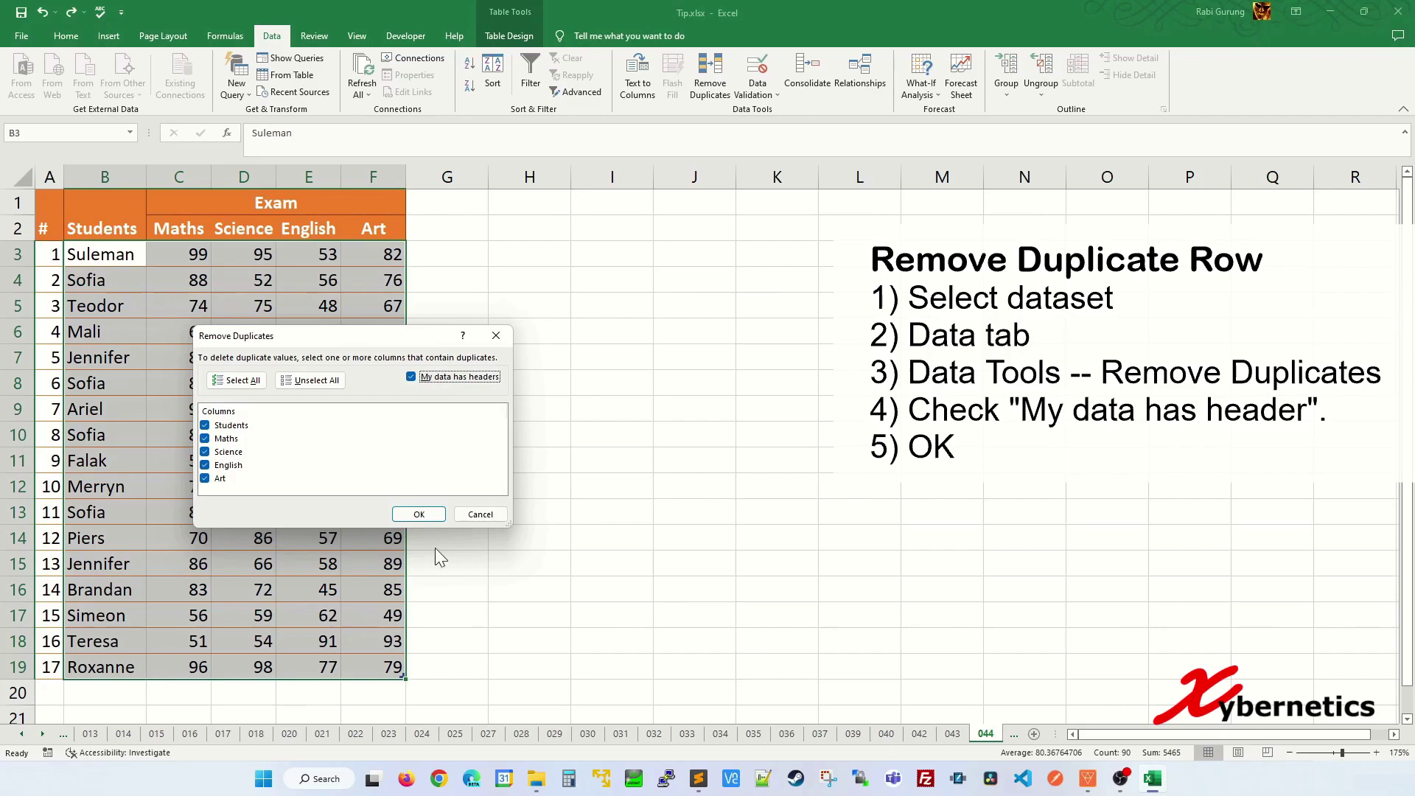
left_click(418, 514)
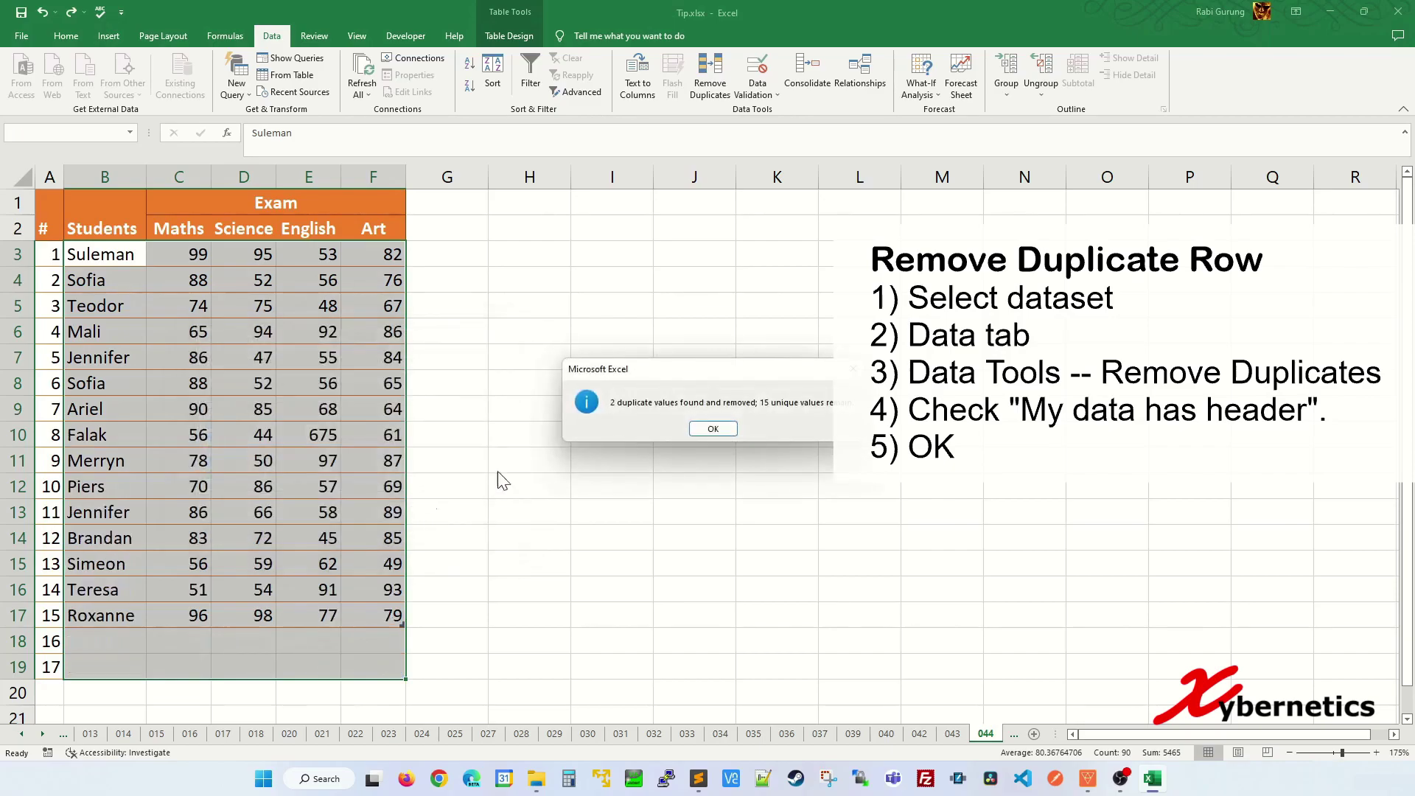
- Close the 2-duplicates-removed report, compare Sofia's rows 4 and 8, then select C4 on sheet 045
left_click_drag(687, 383, 543, 409)
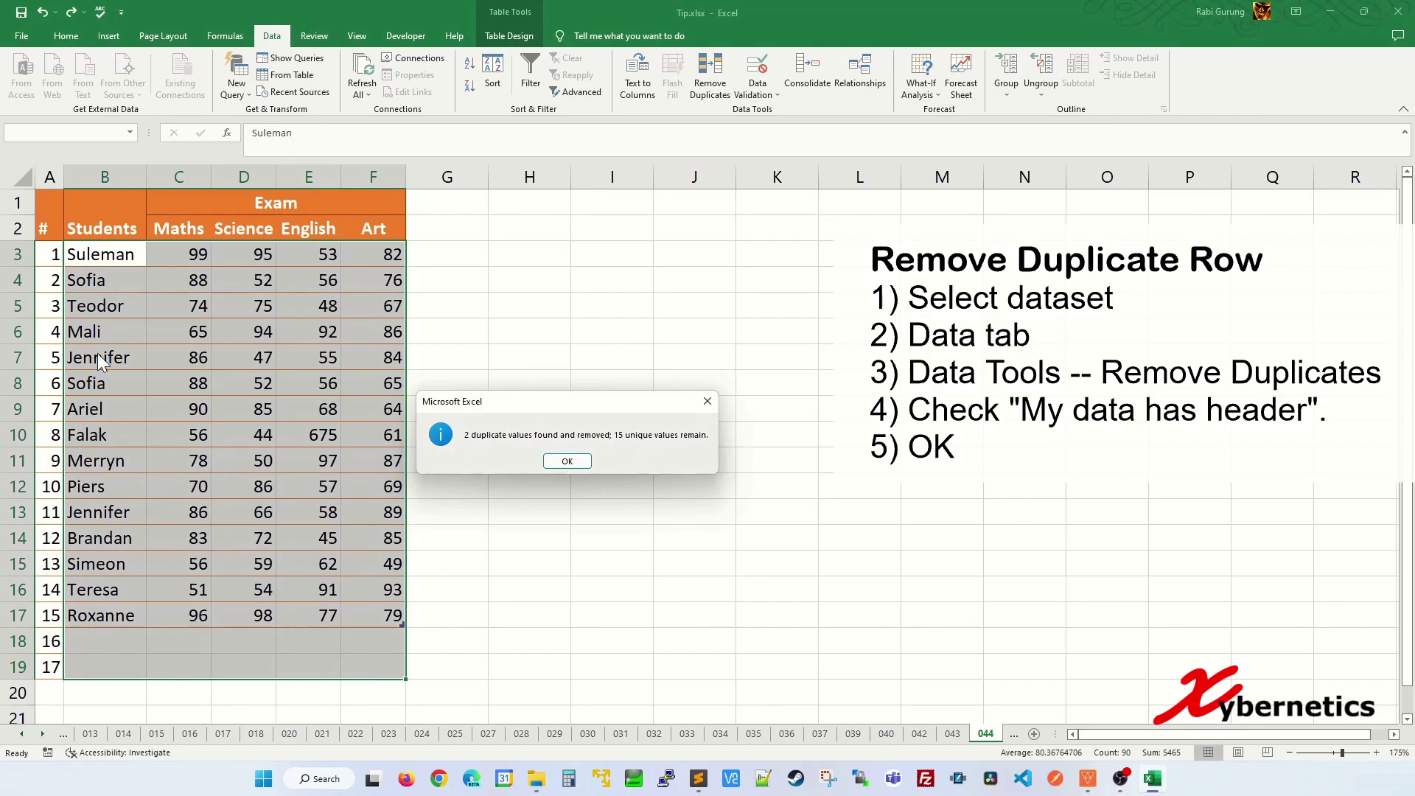
left_click(568, 466)
left_click(347, 478)
left_click_drag(90, 280, 367, 280)
left_click_drag(109, 381, 328, 382)
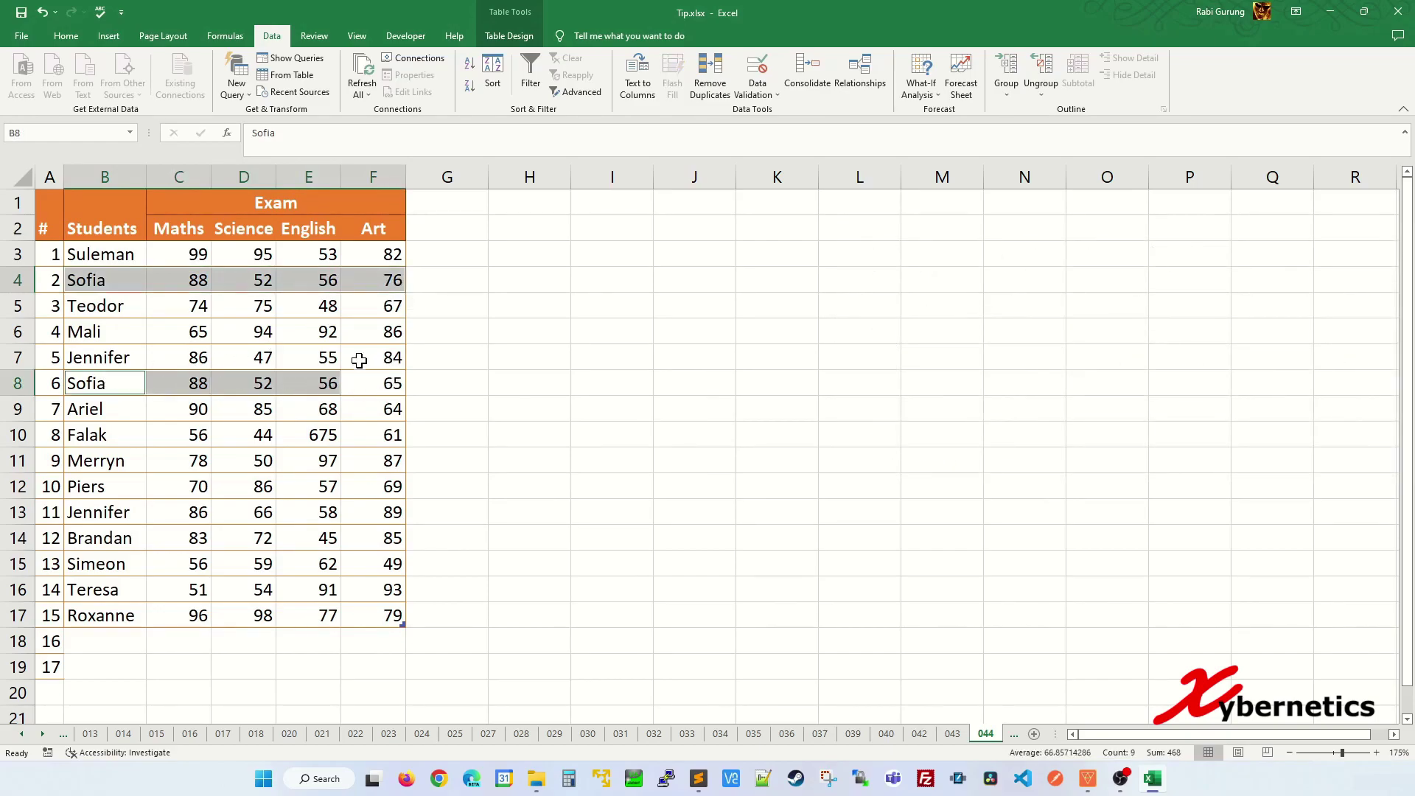
left_click(141, 338)
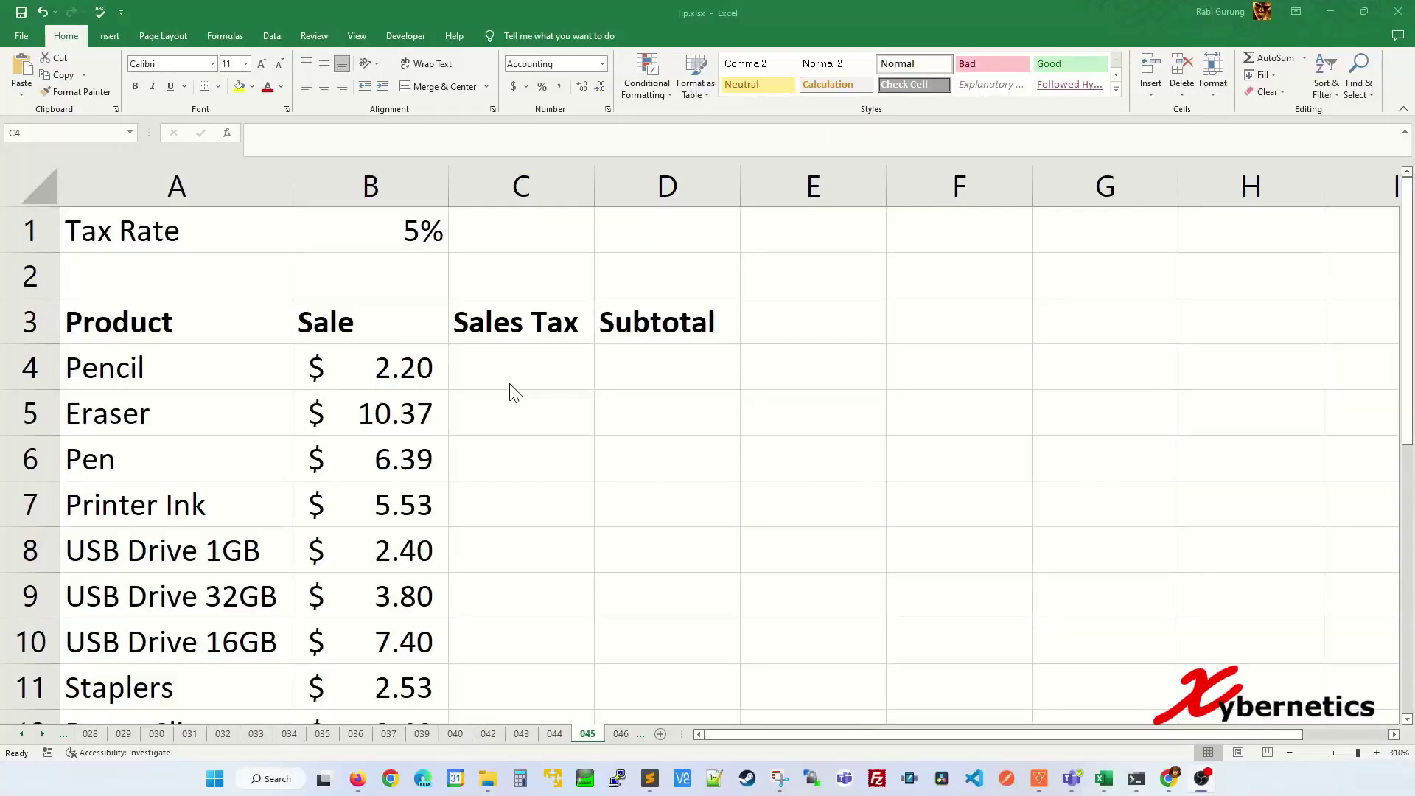
left_click(516, 363)
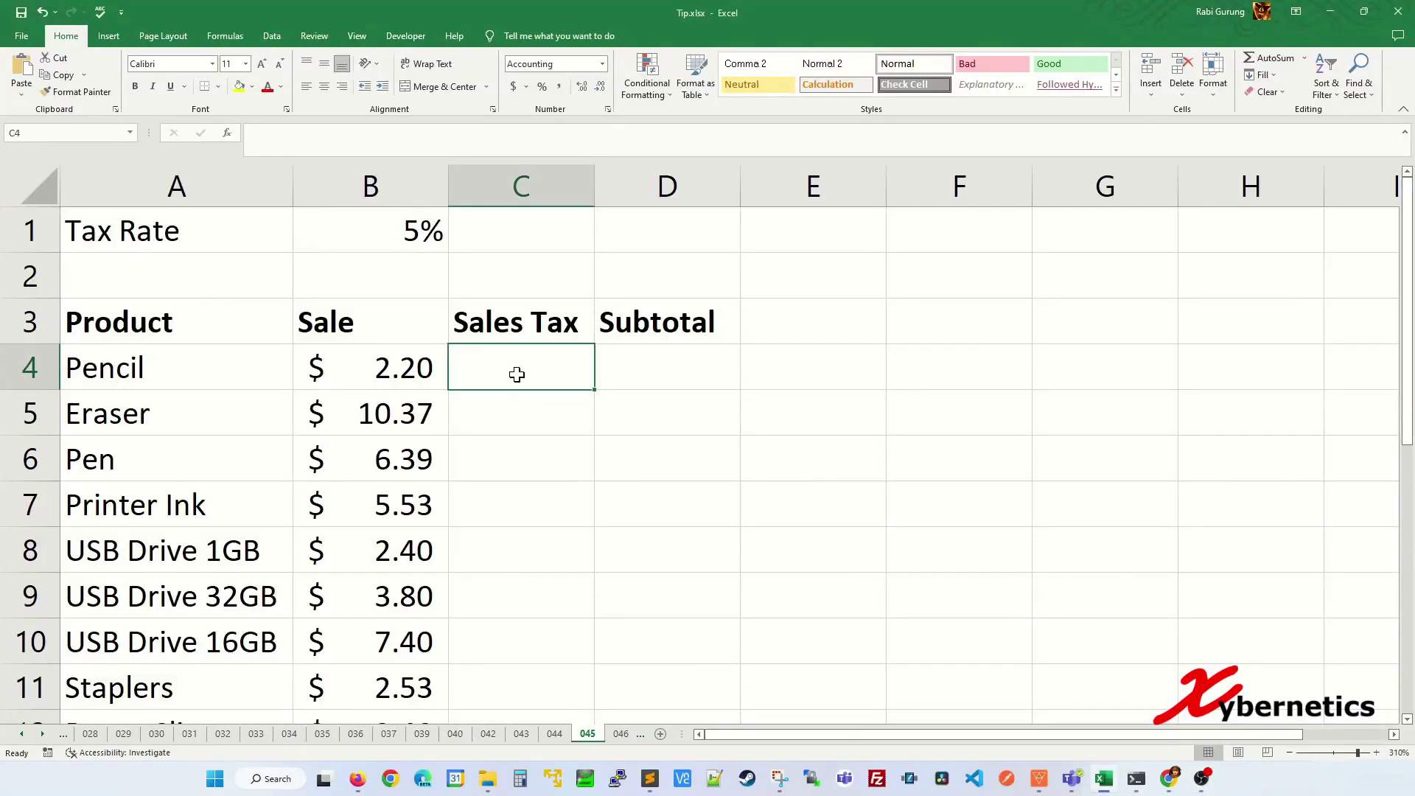
- Enter =B4*B1 in C4 so Pencil's sales tax shows $0.11
type("=")
left_click(388, 368)
type("*")
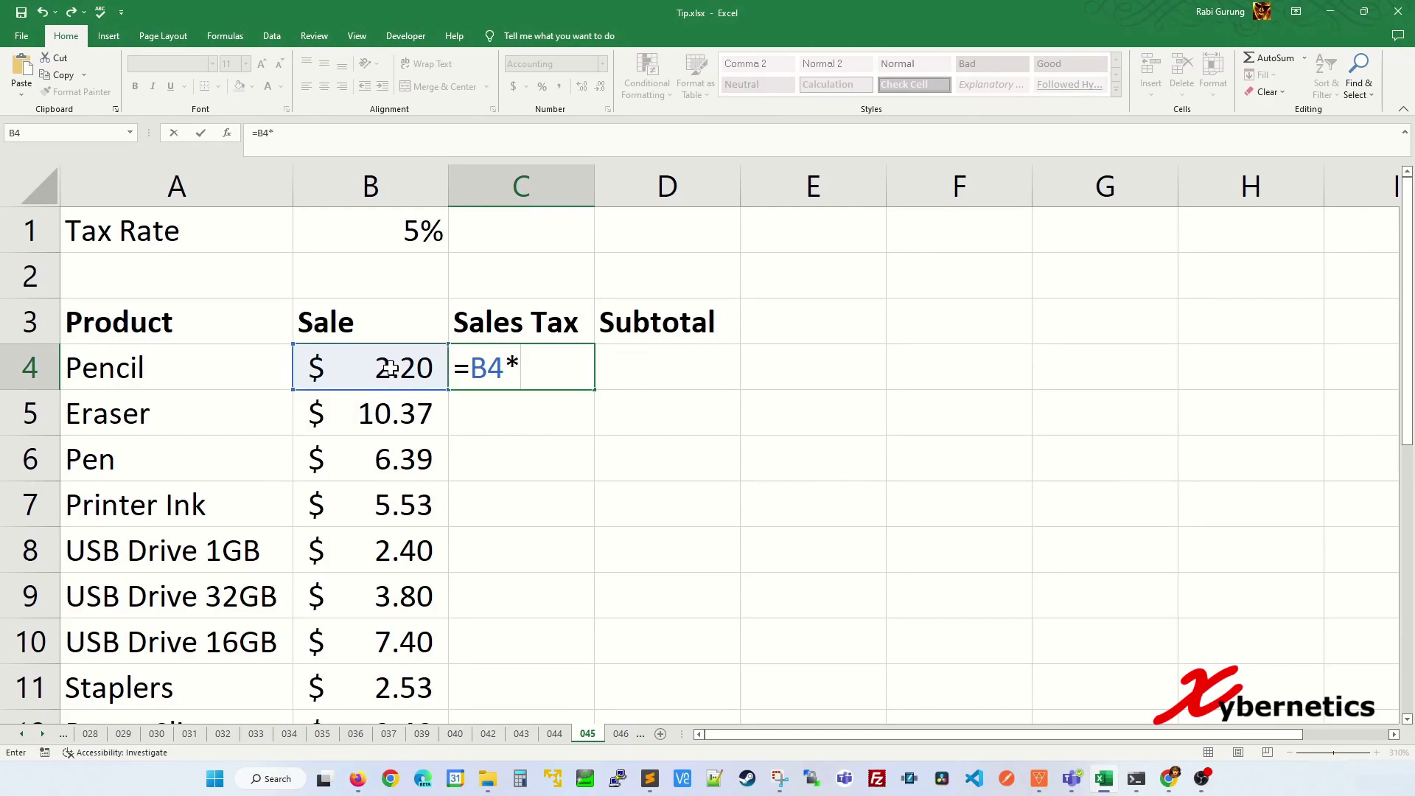
left_click(398, 221)
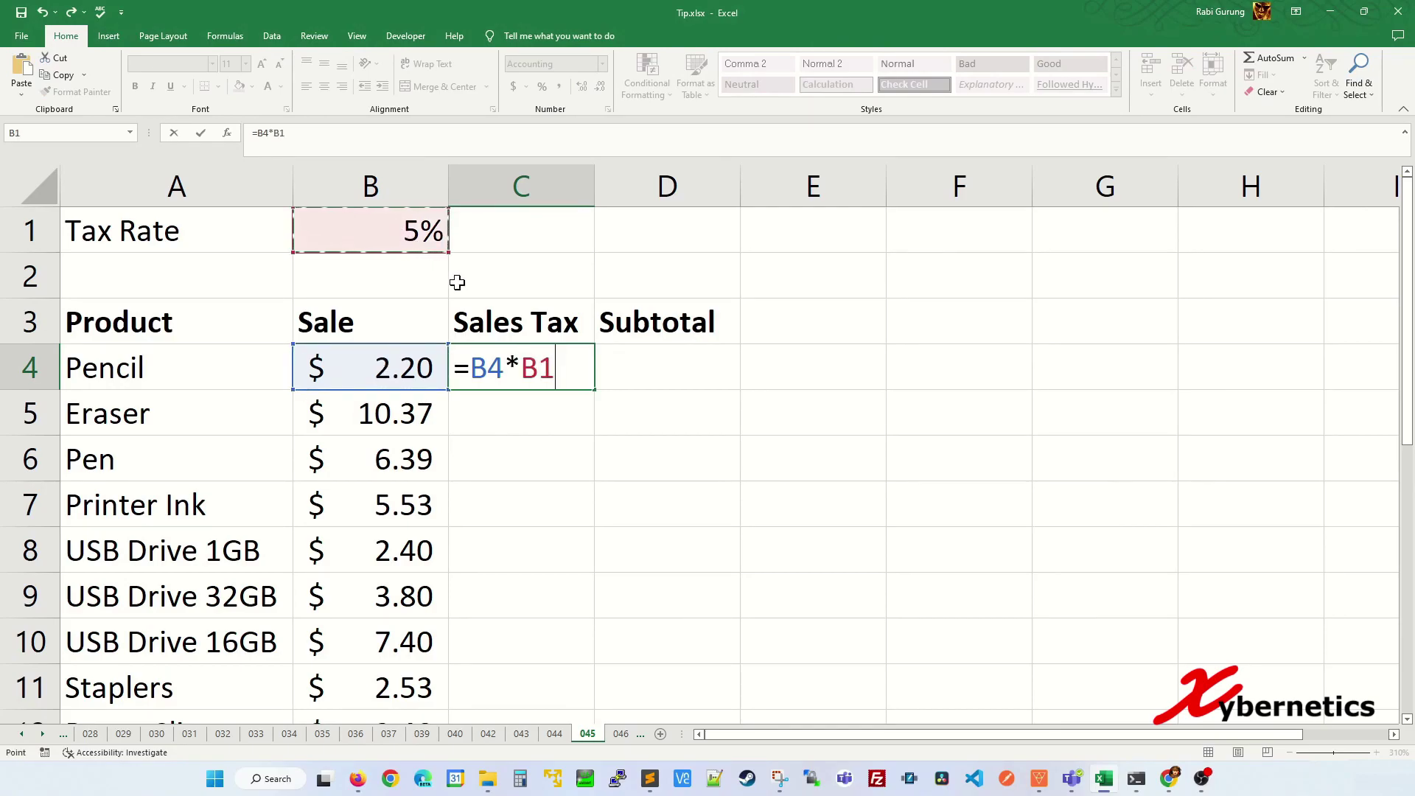
key("Return")
key("Up")
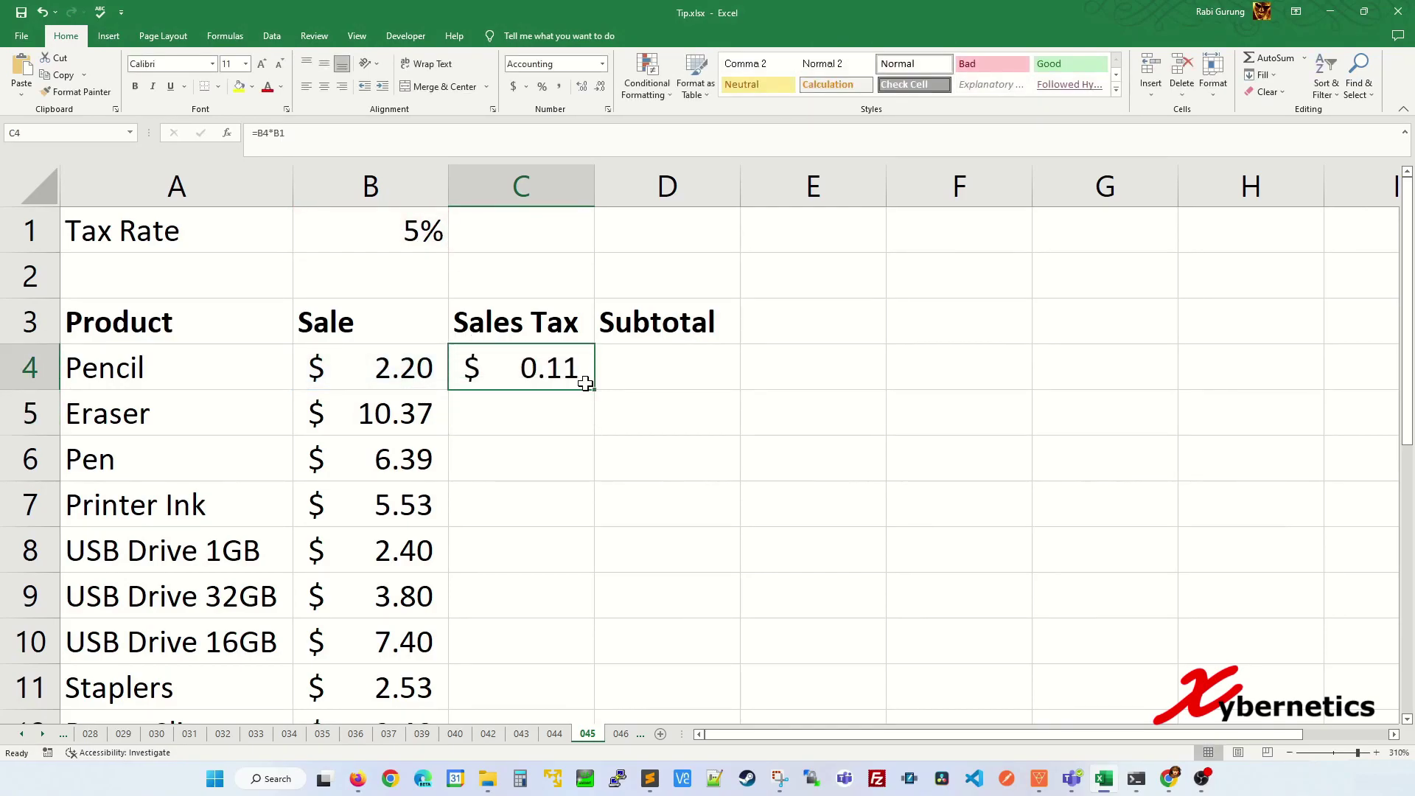
- Fill the tax formula down to C9, inspect each copied formula in C5–C9, then undo the fill
left_click_drag(595, 395, 596, 616)
left_click(573, 519)
left_click(534, 406)
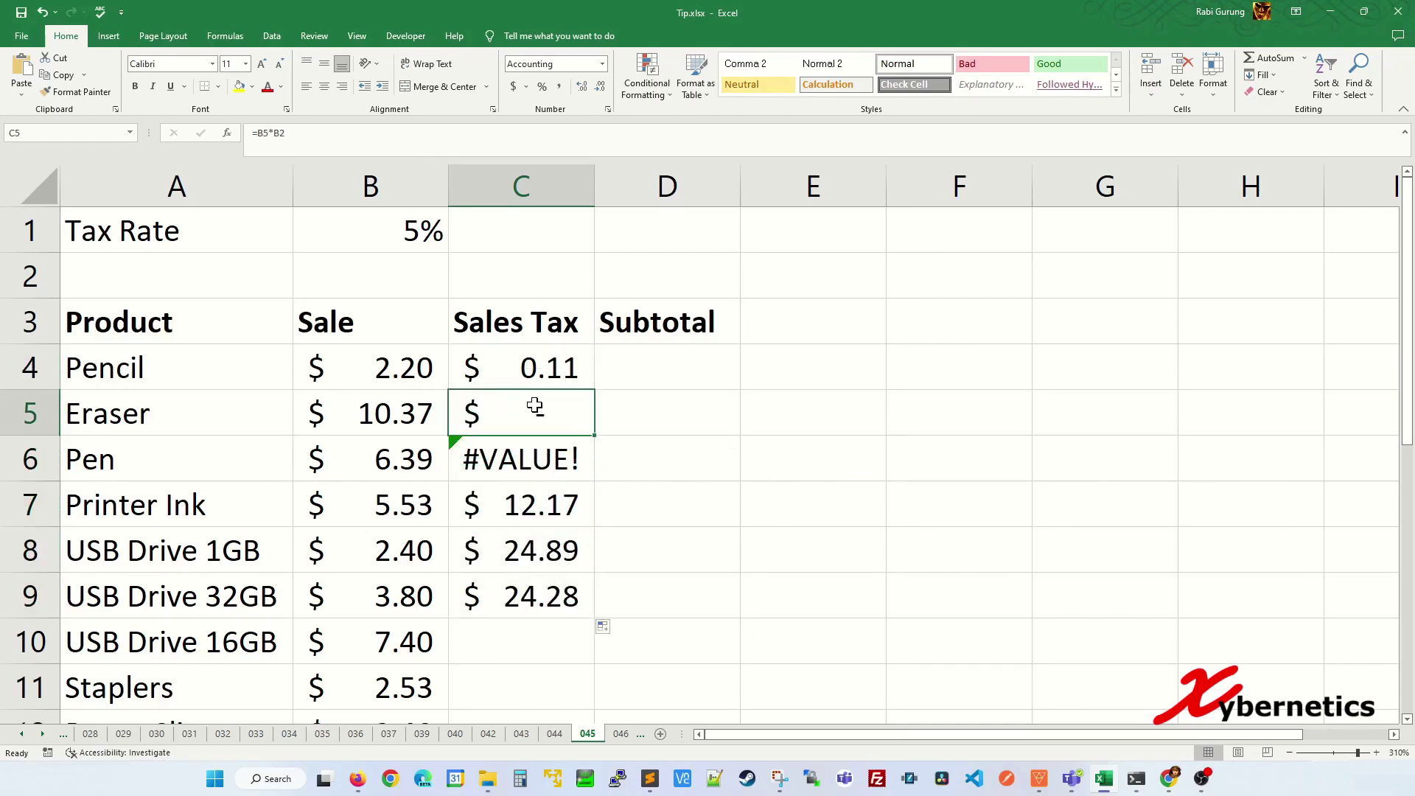
key("F2")
key("Escape")
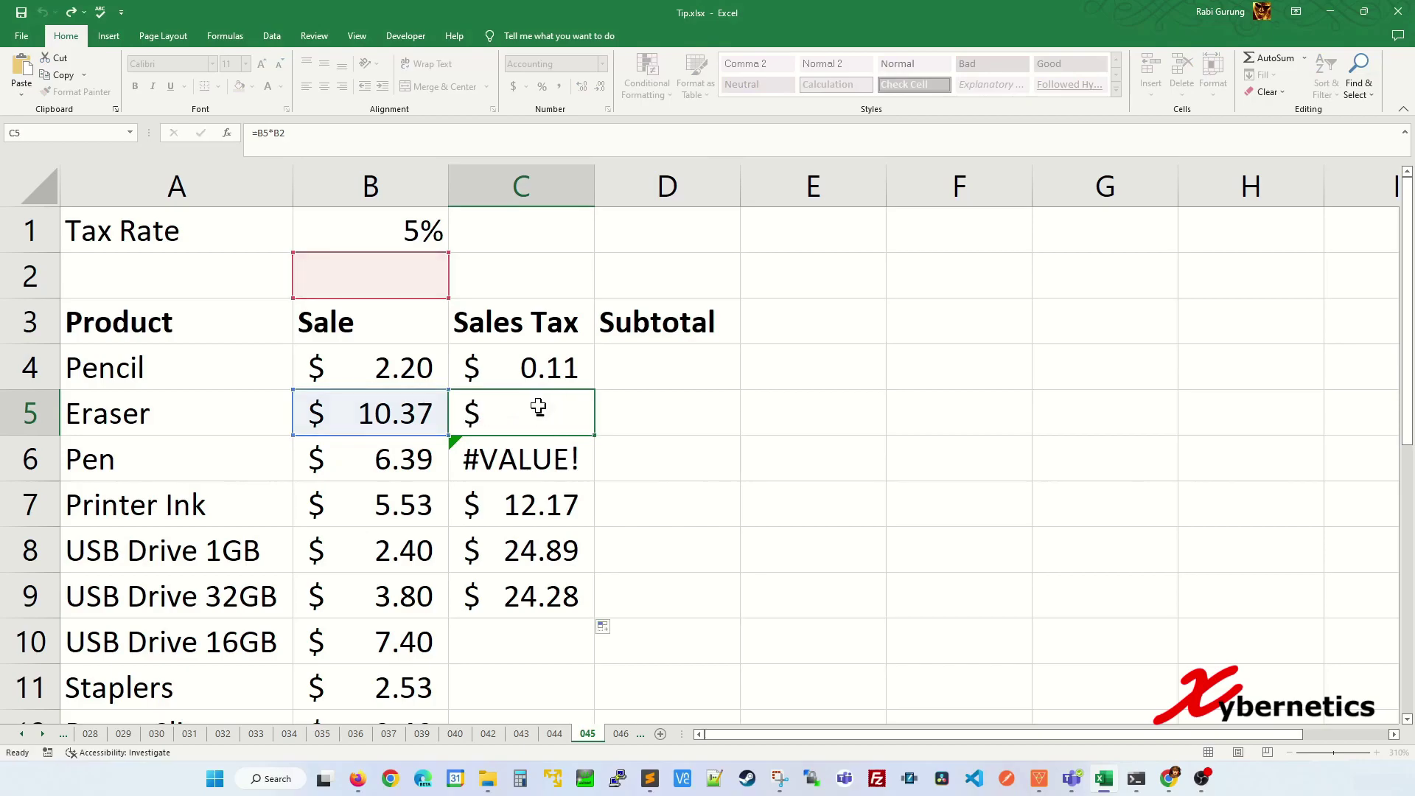
key("Down")
key("F2")
key("Escape")
key("F2")
key("Escape")
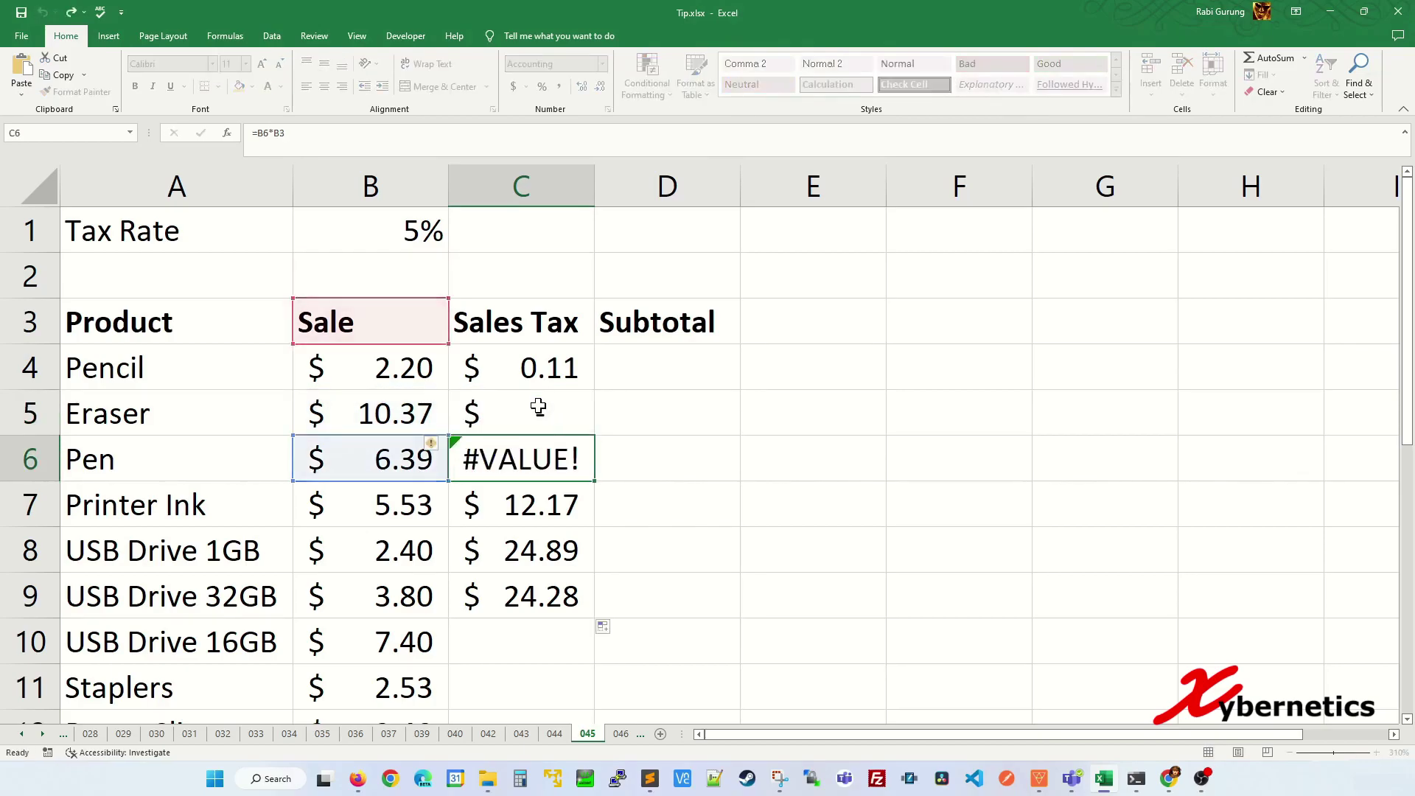
key("Down")
key("F2")
key("Escape")
key("Down")
key("F2")
key("Escape")
key("Down")
key("F2")
key("Escape")
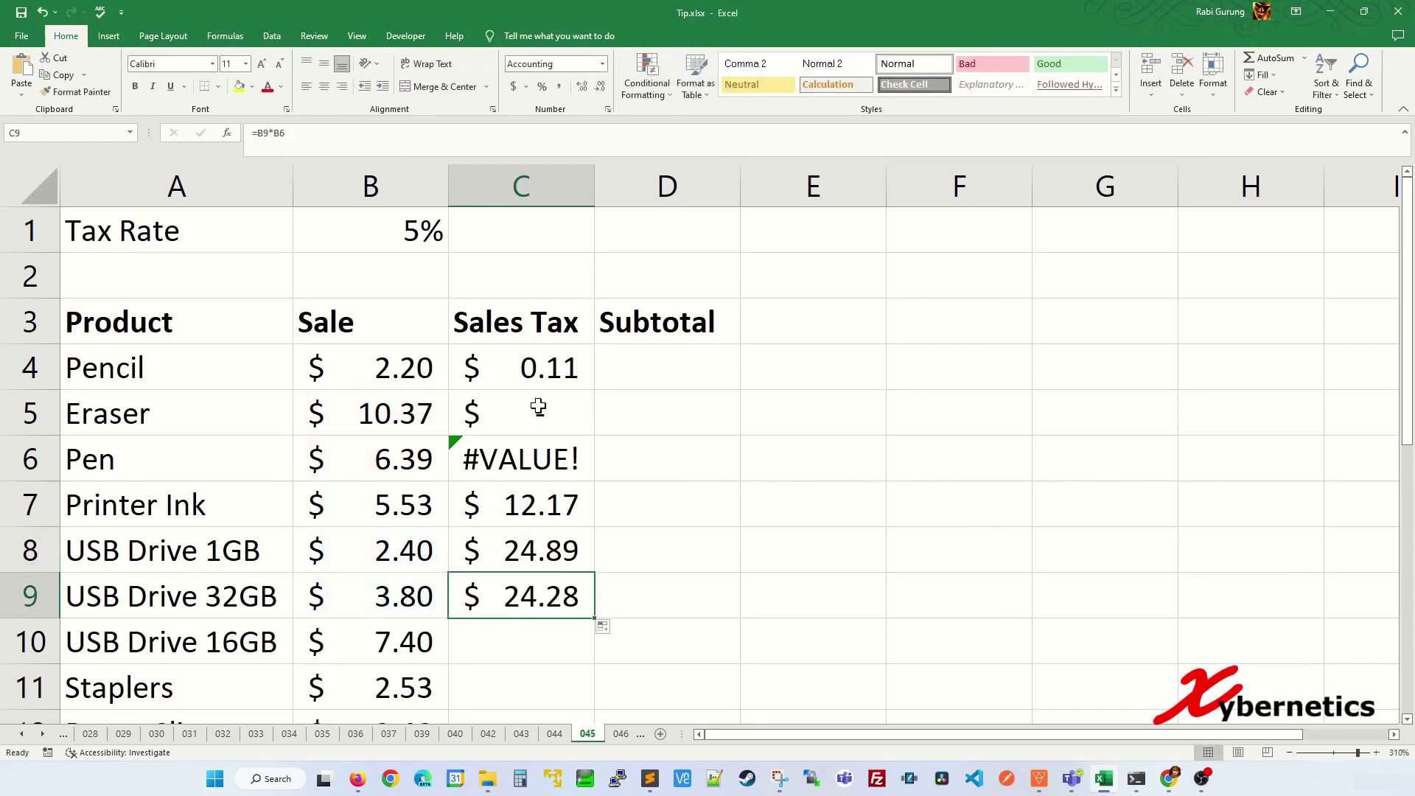
key("ctrl+z")
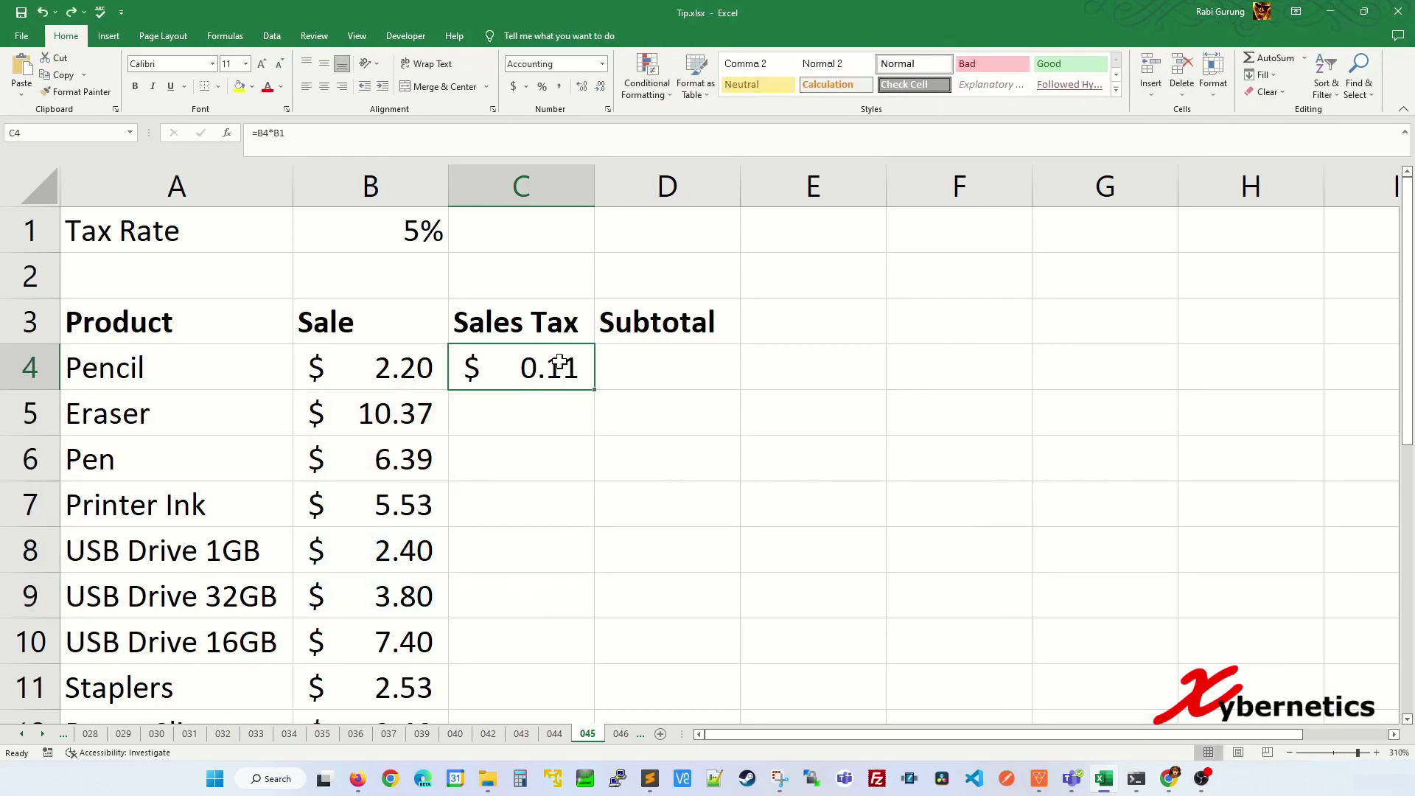
- Rewrite C4's formula as =B4*B1, multiplying the sale by the tax rate
key("Delete")
type("=")
key("Left")
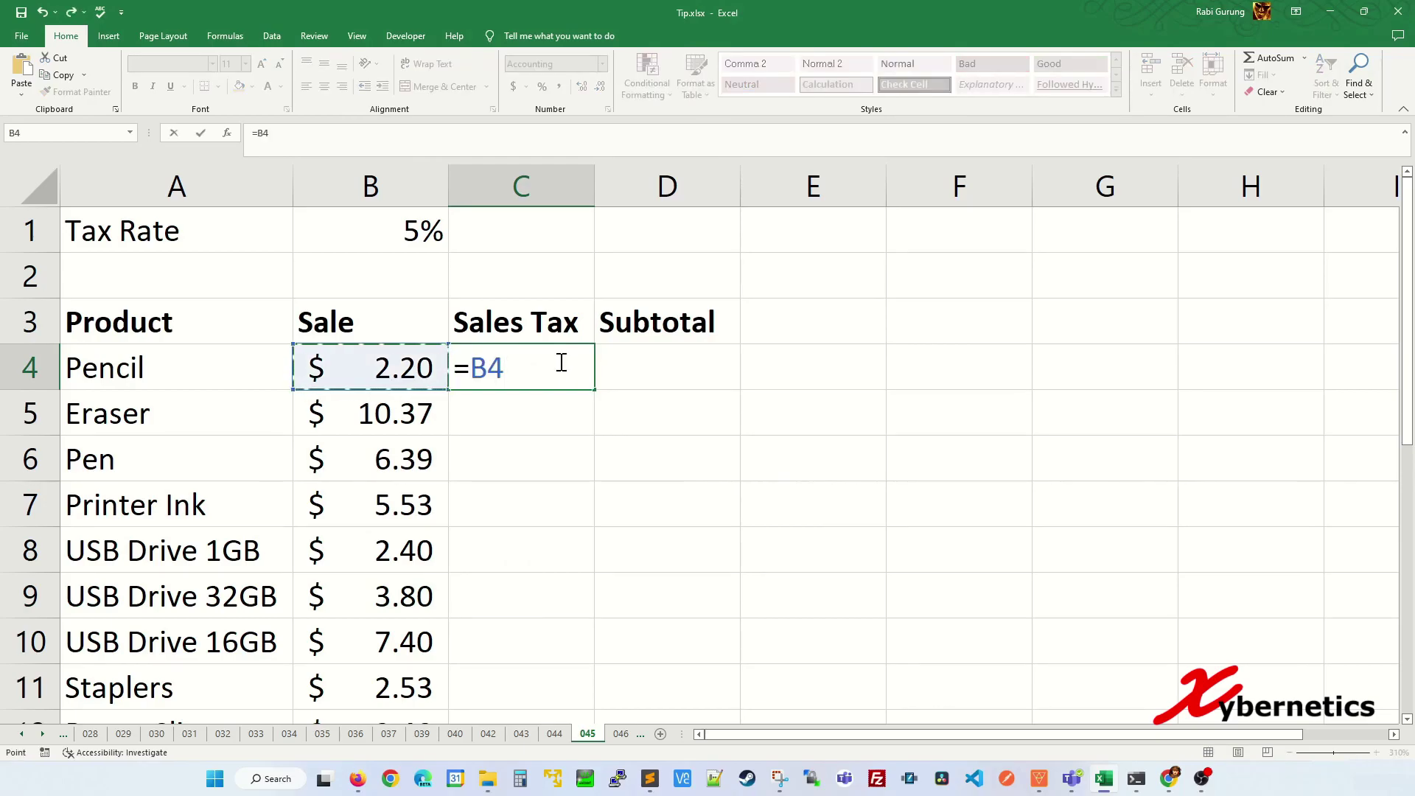
type("*")
left_click(410, 243)
- Make the B1 reference absolute with F4 so it reads $B$1, examining its column and row locks
left_click(534, 368)
key("shift+Left")
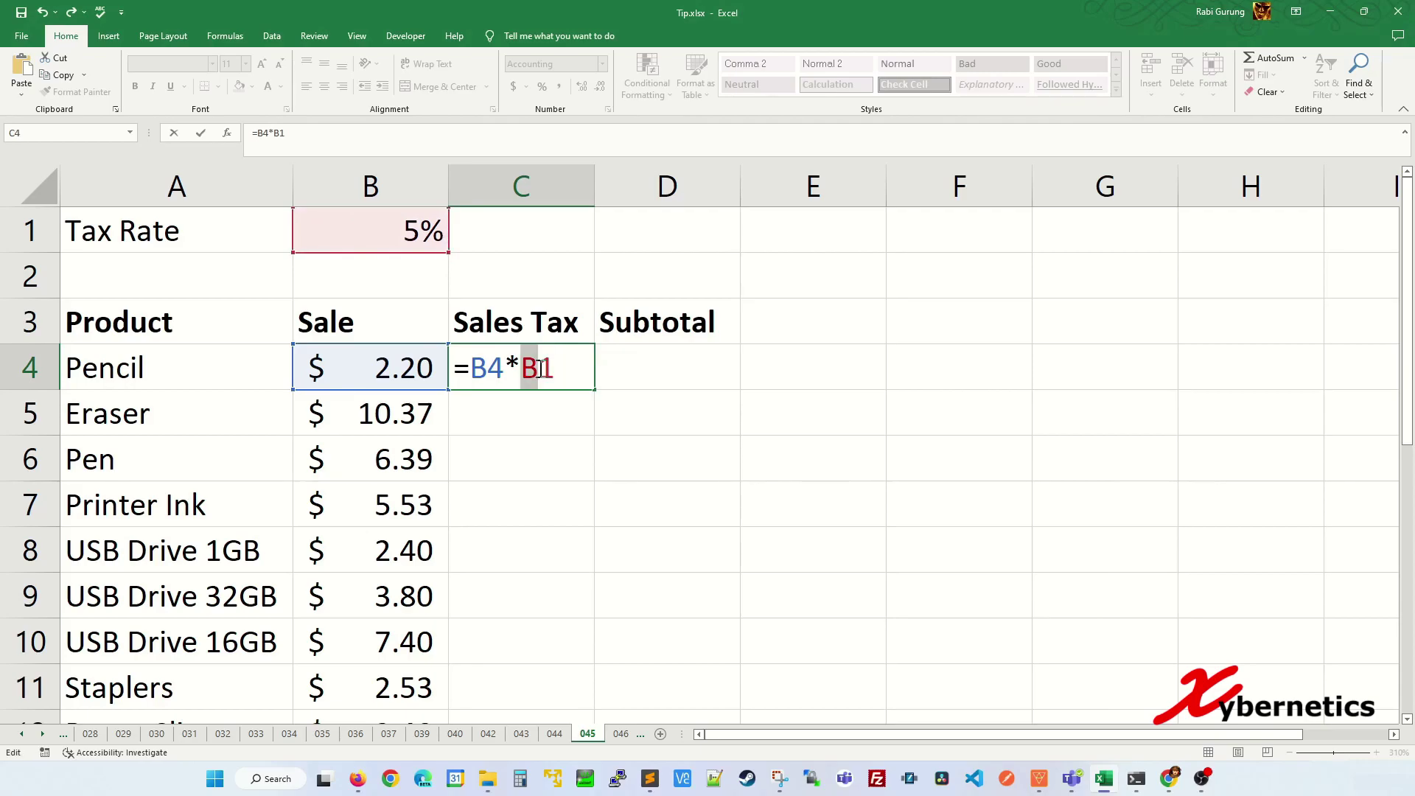
left_click_drag(547, 368, 552, 368)
left_click(540, 368)
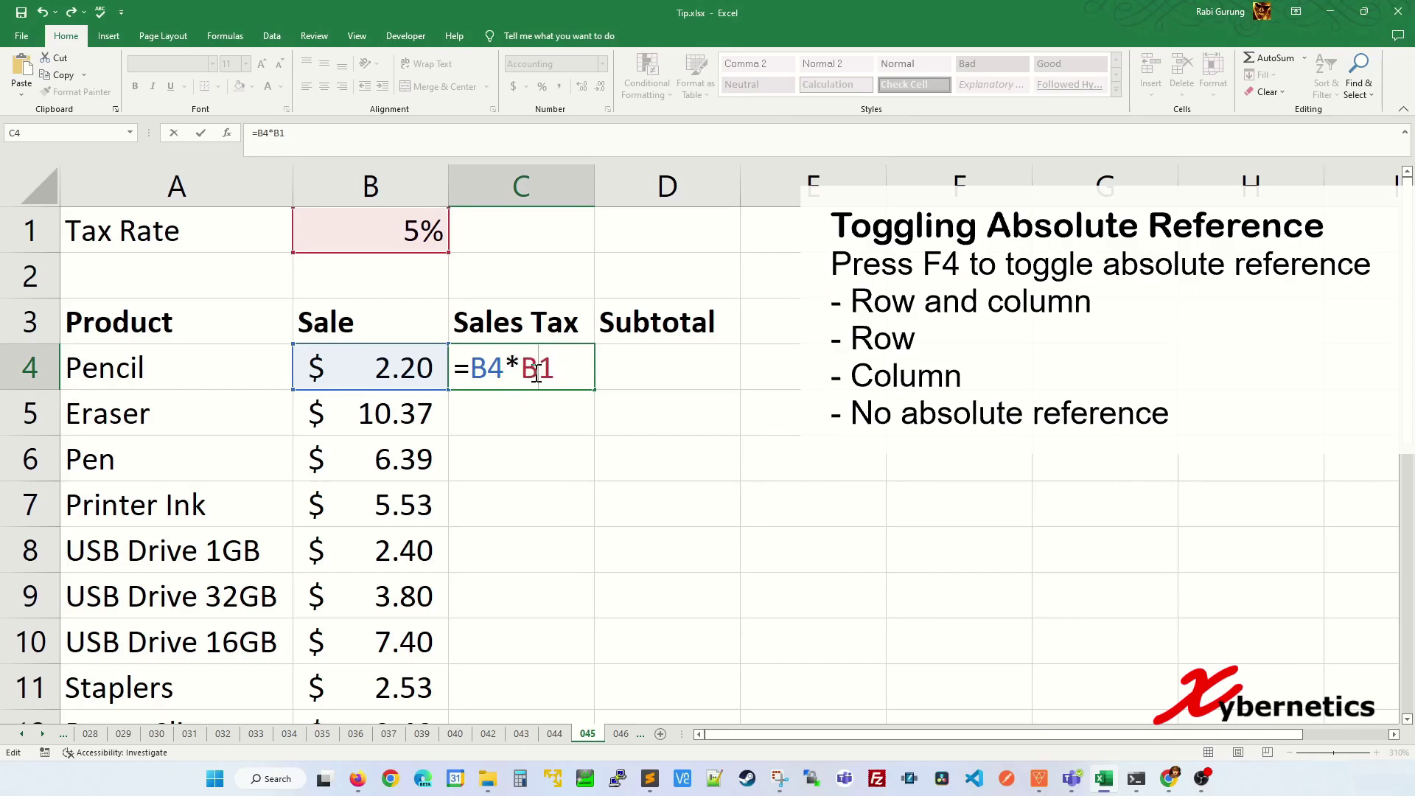
key("F4")
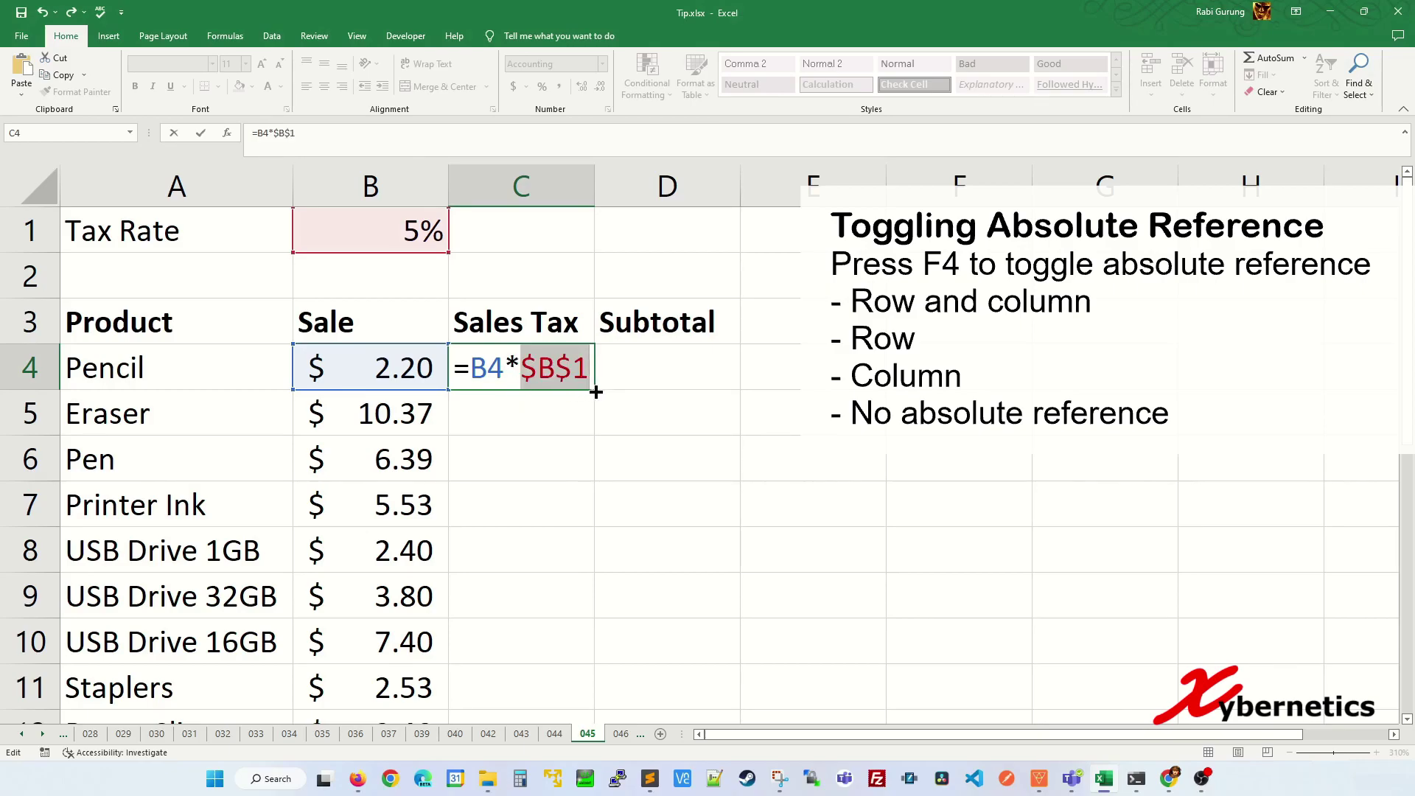
left_click(526, 370)
left_click_drag(526, 370, 546, 370)
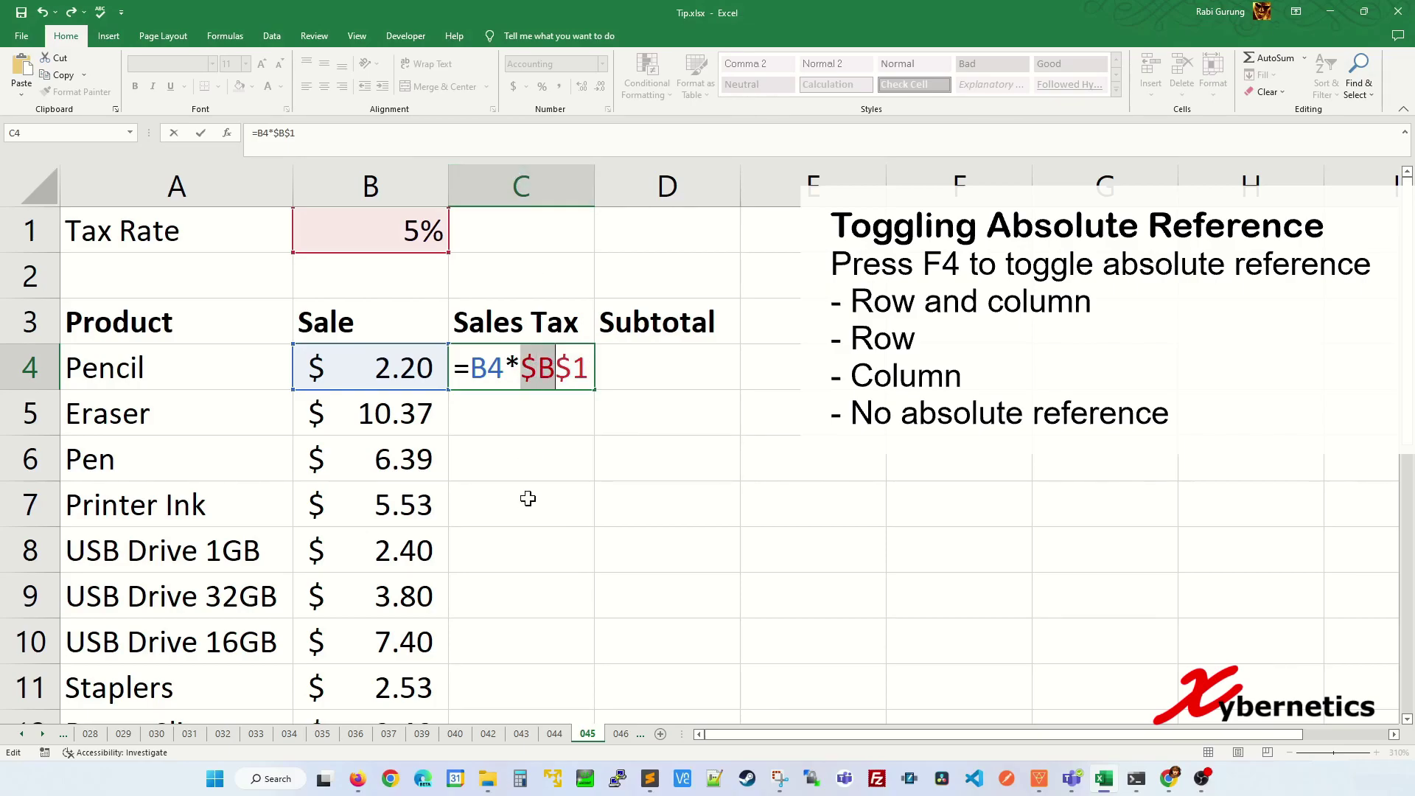
double_click(571, 368)
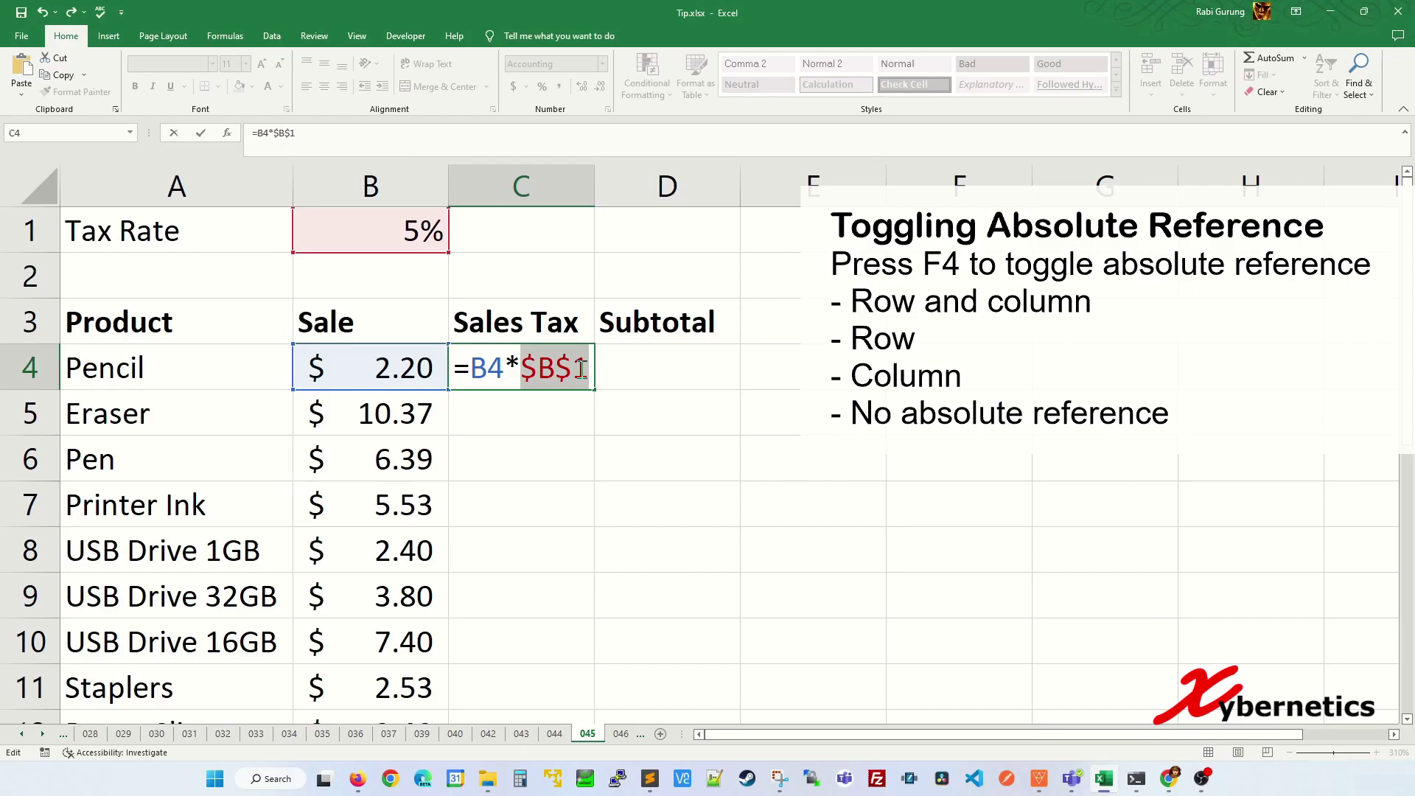
- Cycle the reference through row-only and relative locks back to $B$1, then commit =B4*$B$1
left_click(571, 366)
left_click_drag(557, 365, 590, 369)
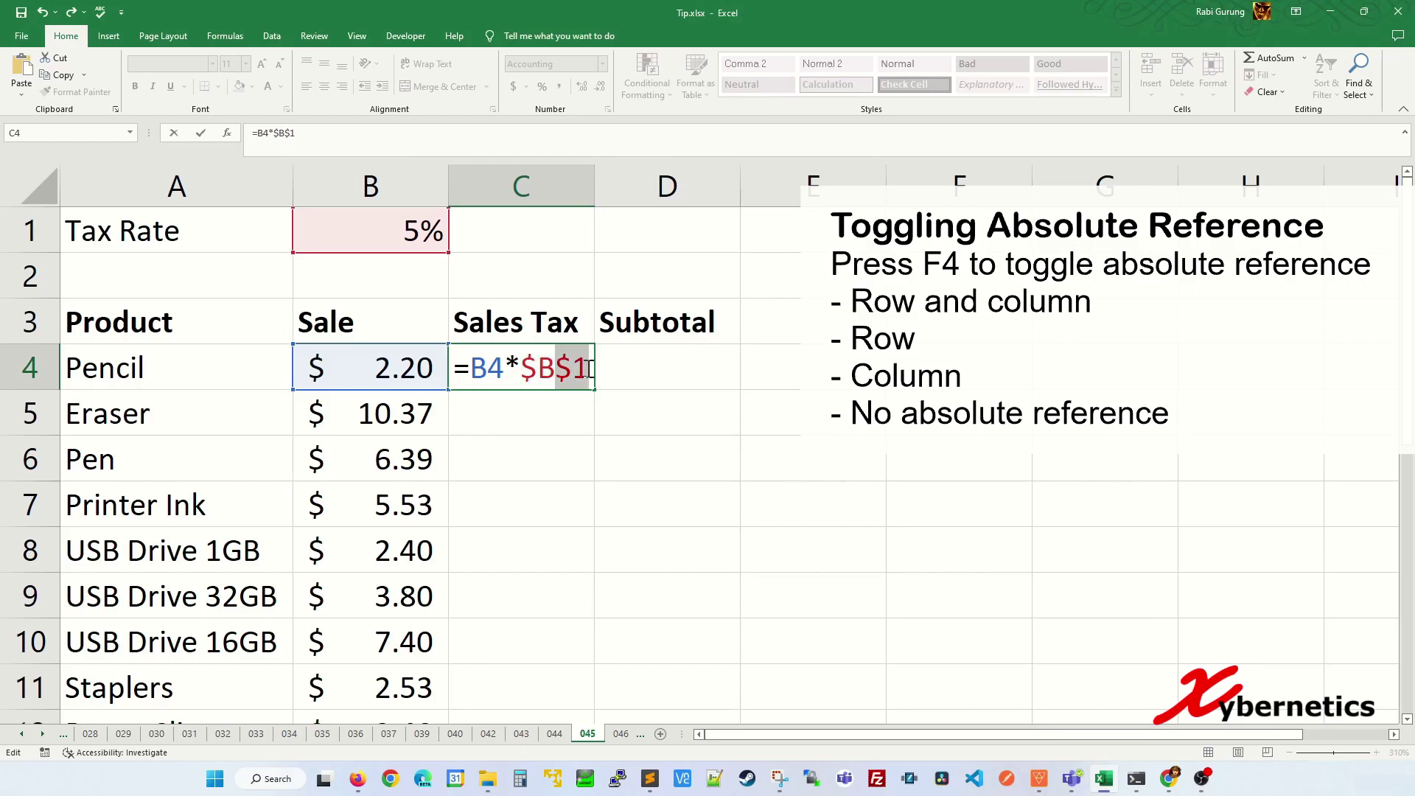
left_click(562, 369)
key("F4")
key("F4")
key("F4")
key("F4")
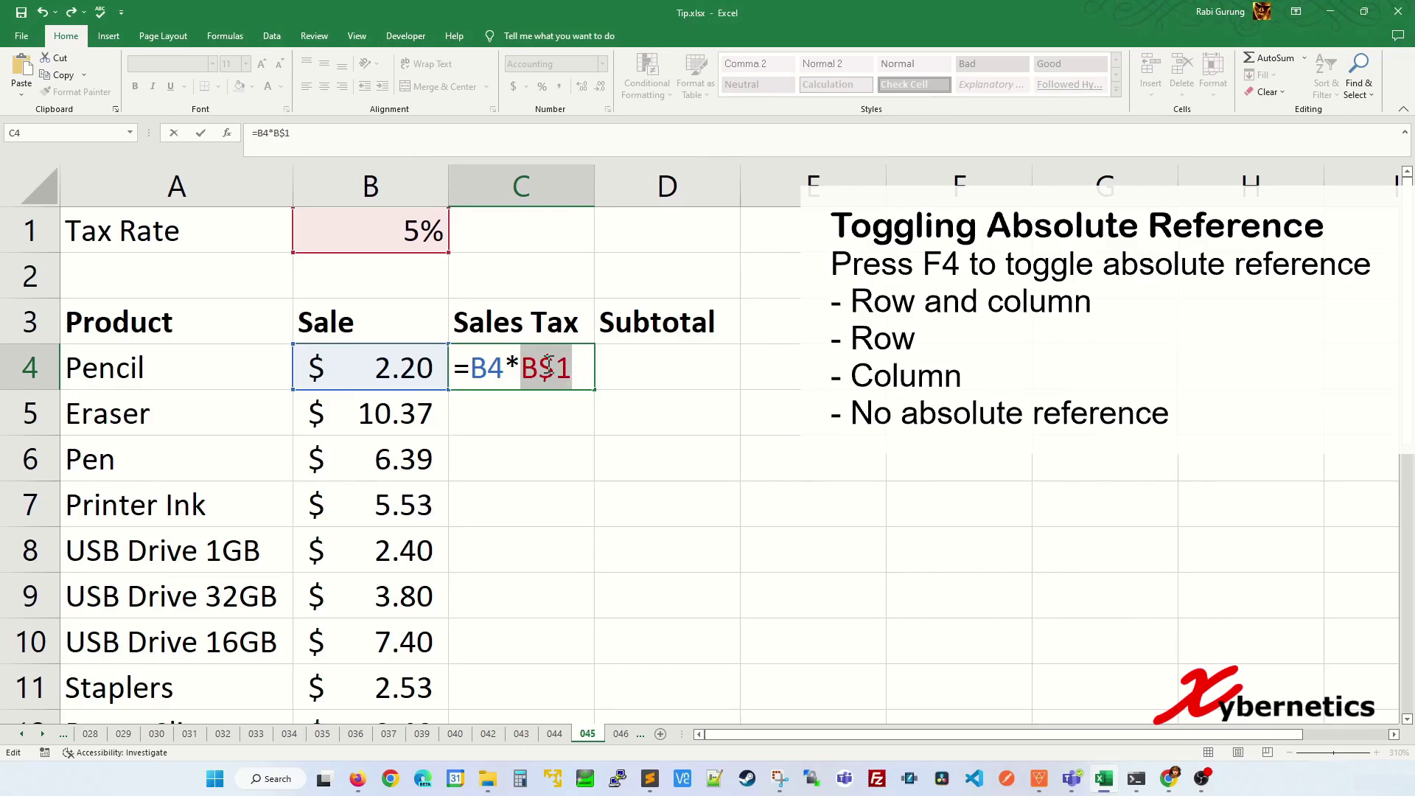
key("F4")
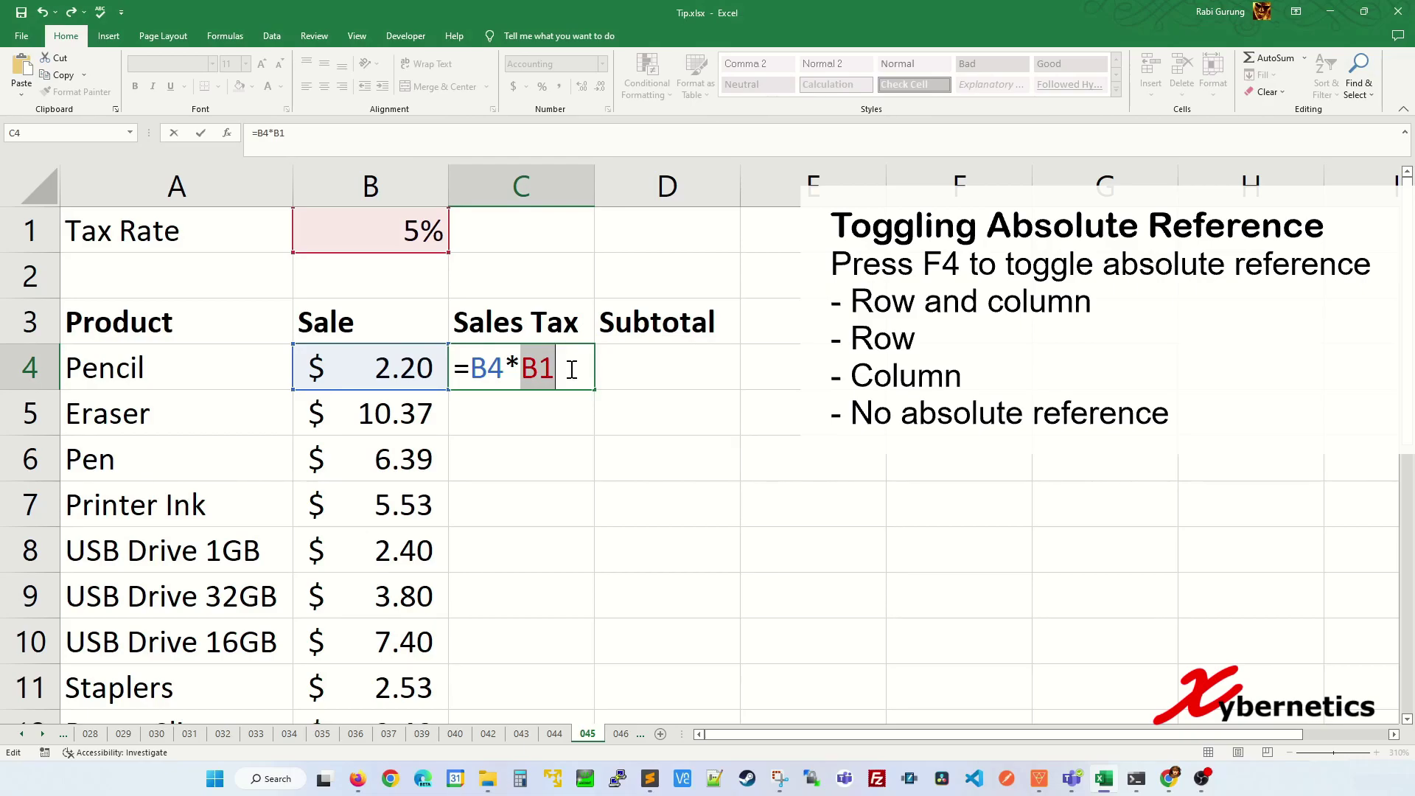
key("F4")
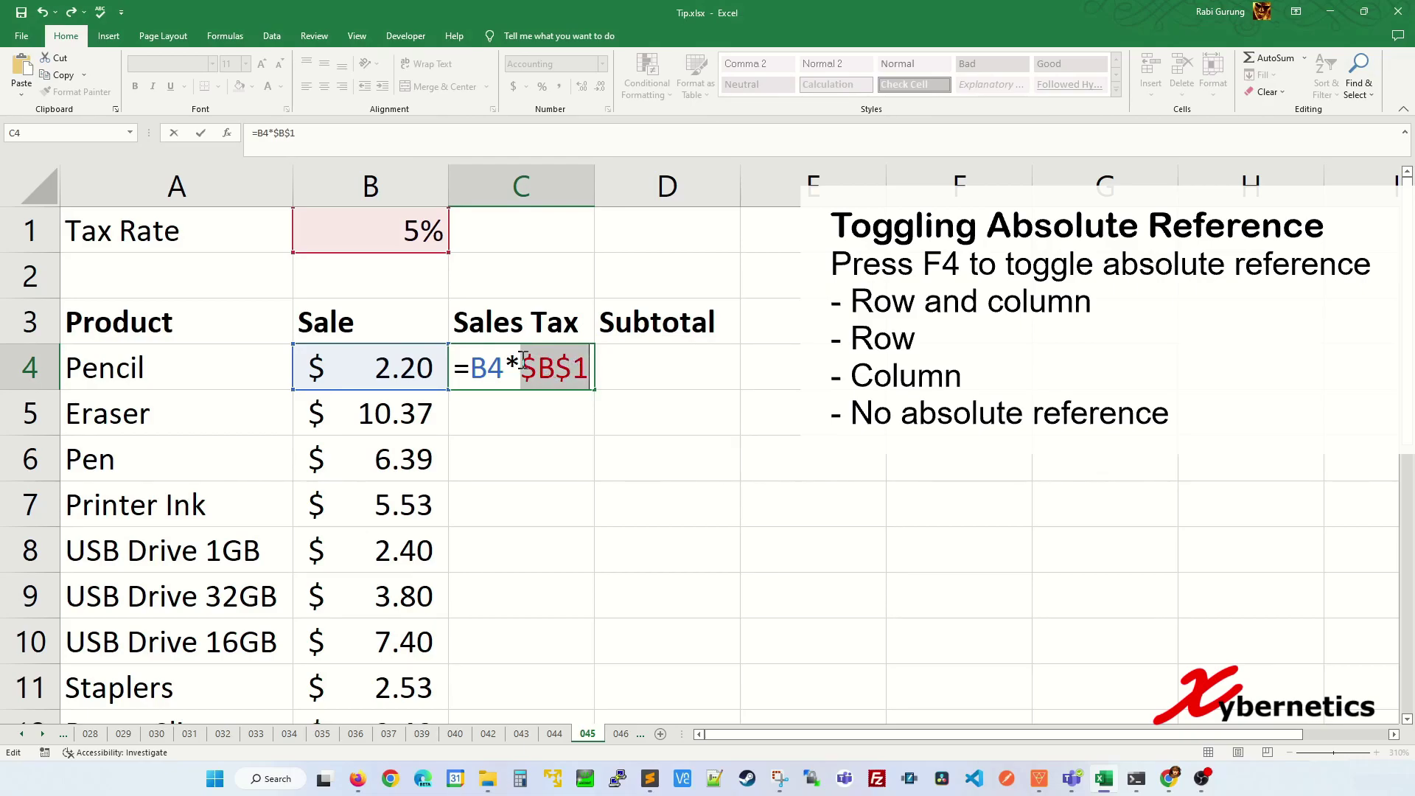
key("Return")
- Copy the =B4*$B$1 formula from C4 down to C18
left_click(572, 364)
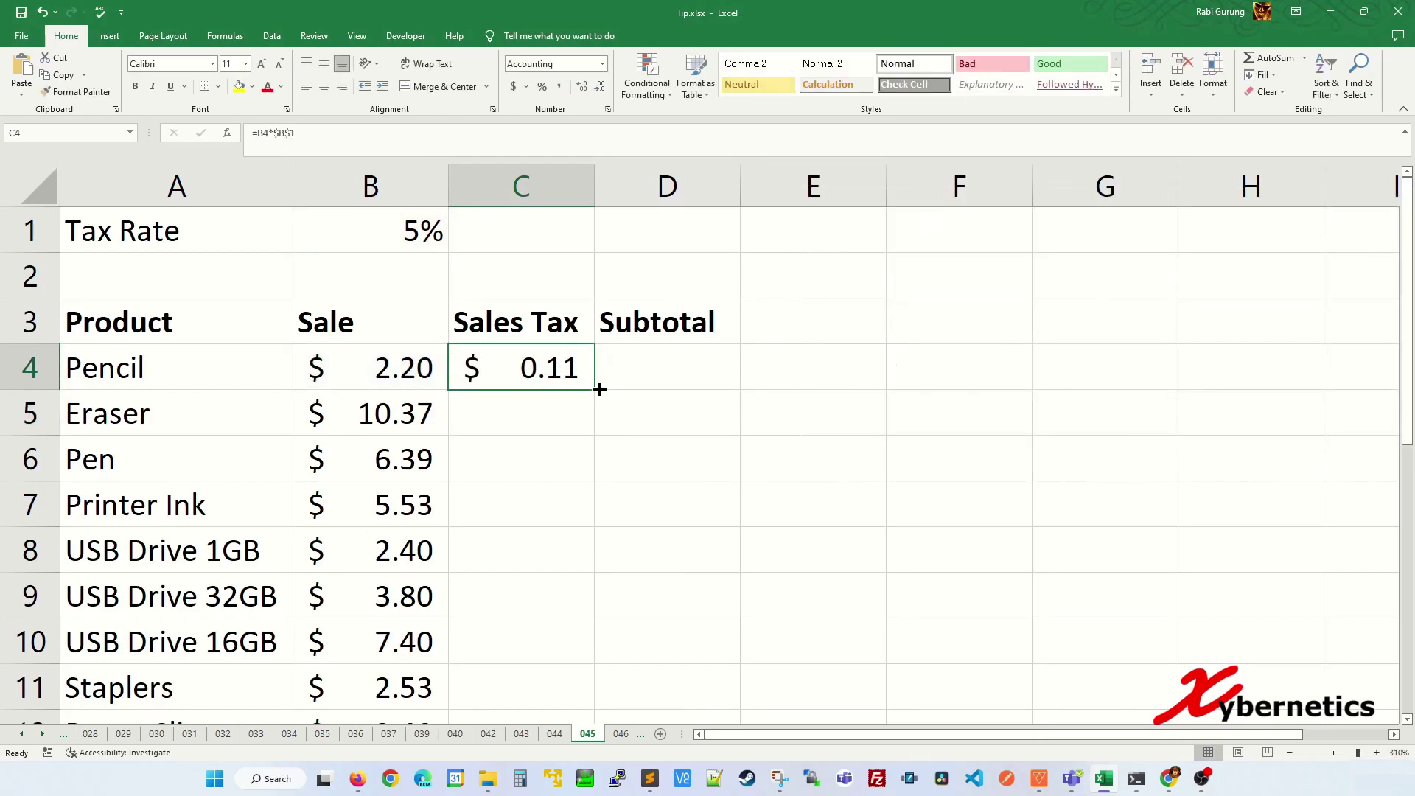
left_click_drag(593, 388, 559, 566)
scroll(596, 438, "up", 3)
- Inspect the formulas in C6 through C10 to confirm each still multiplies by $B$1
left_click(569, 439)
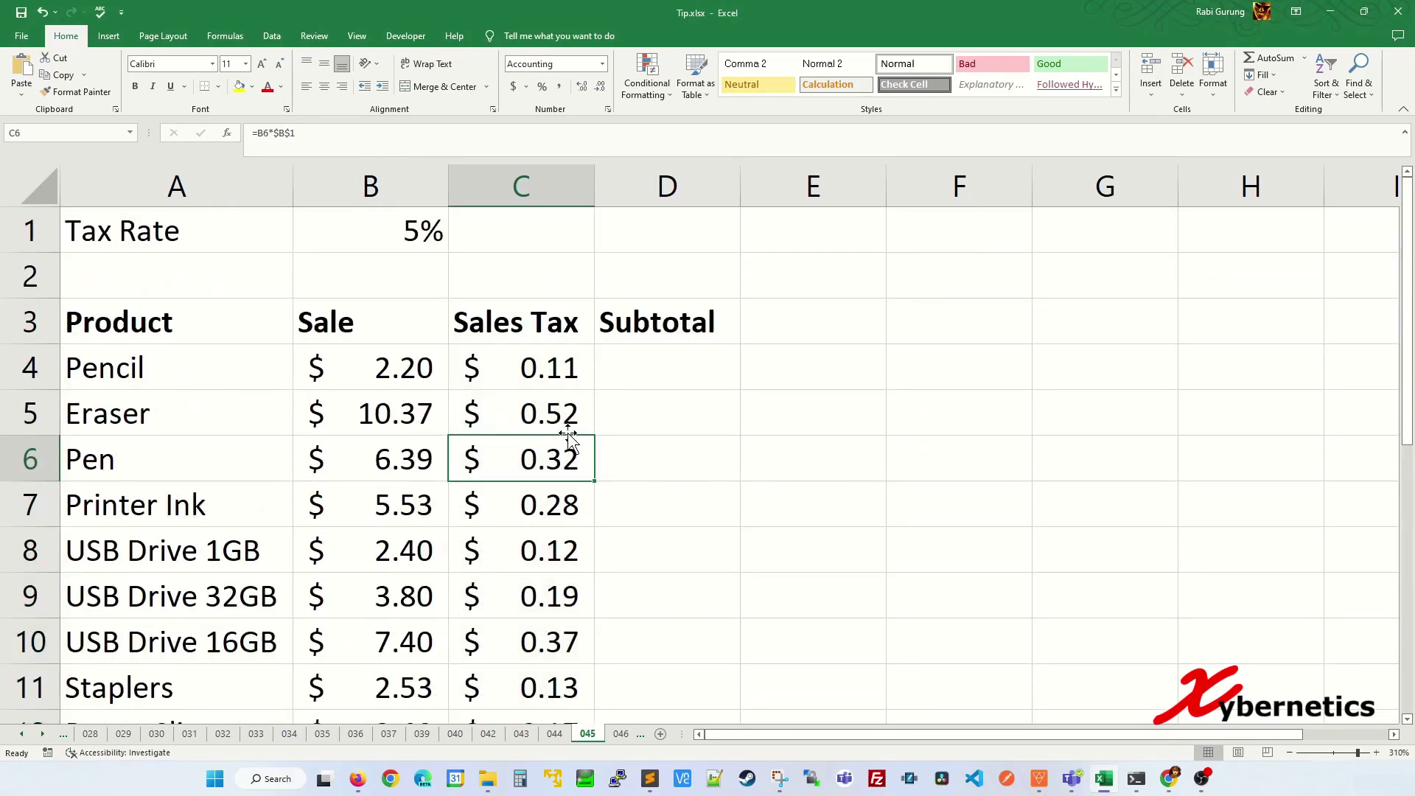
key("F2")
key("Escape")
key("Down")
key("F2")
key("Escape")
key("Down")
key("F2")
key("Escape")
key("Down")
key("F2")
key("Escape")
key("Down")
key("F2")
key("Escape")
- AutoSum D4 as =SUM(B4:C4) and copy it down through D18
left_click(616, 357)
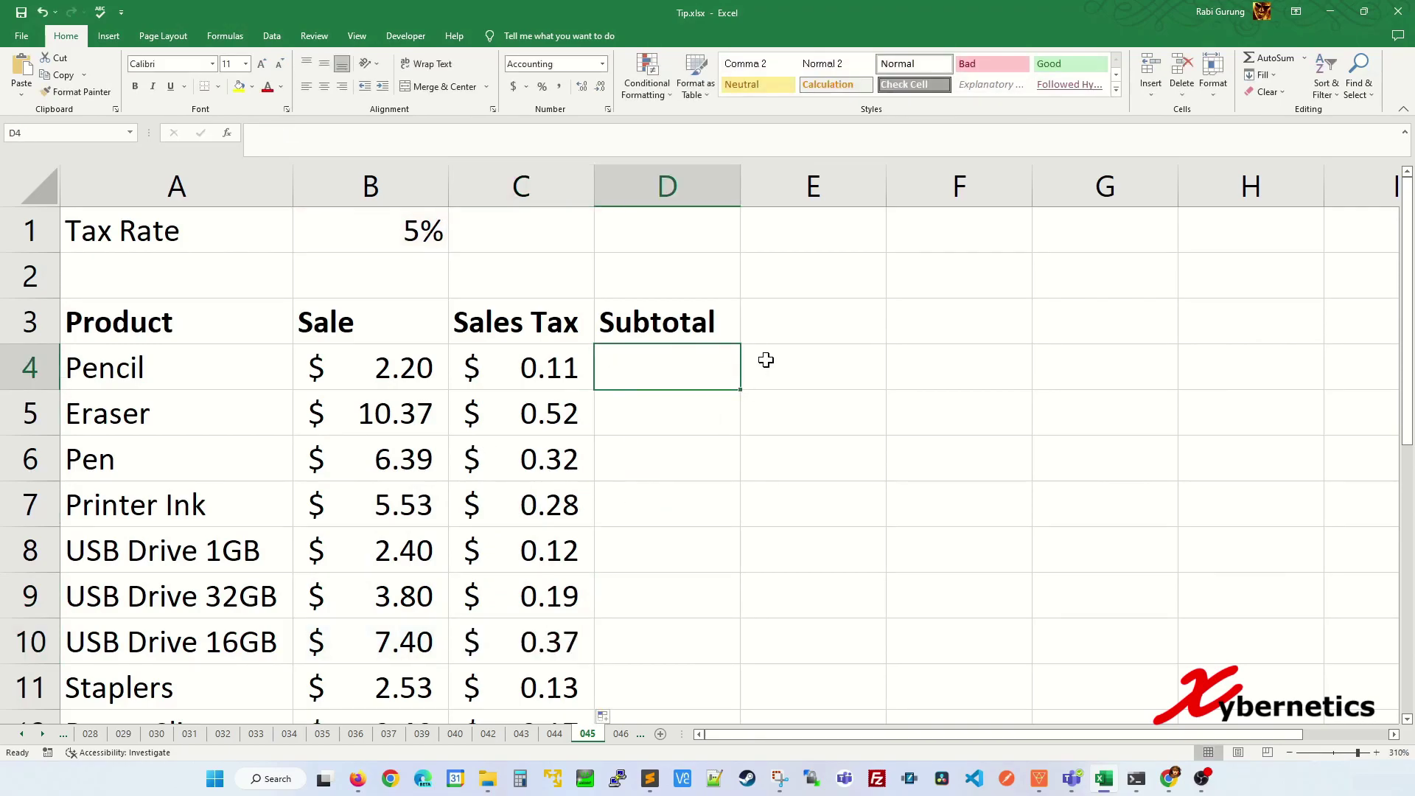
key("alt+equal")
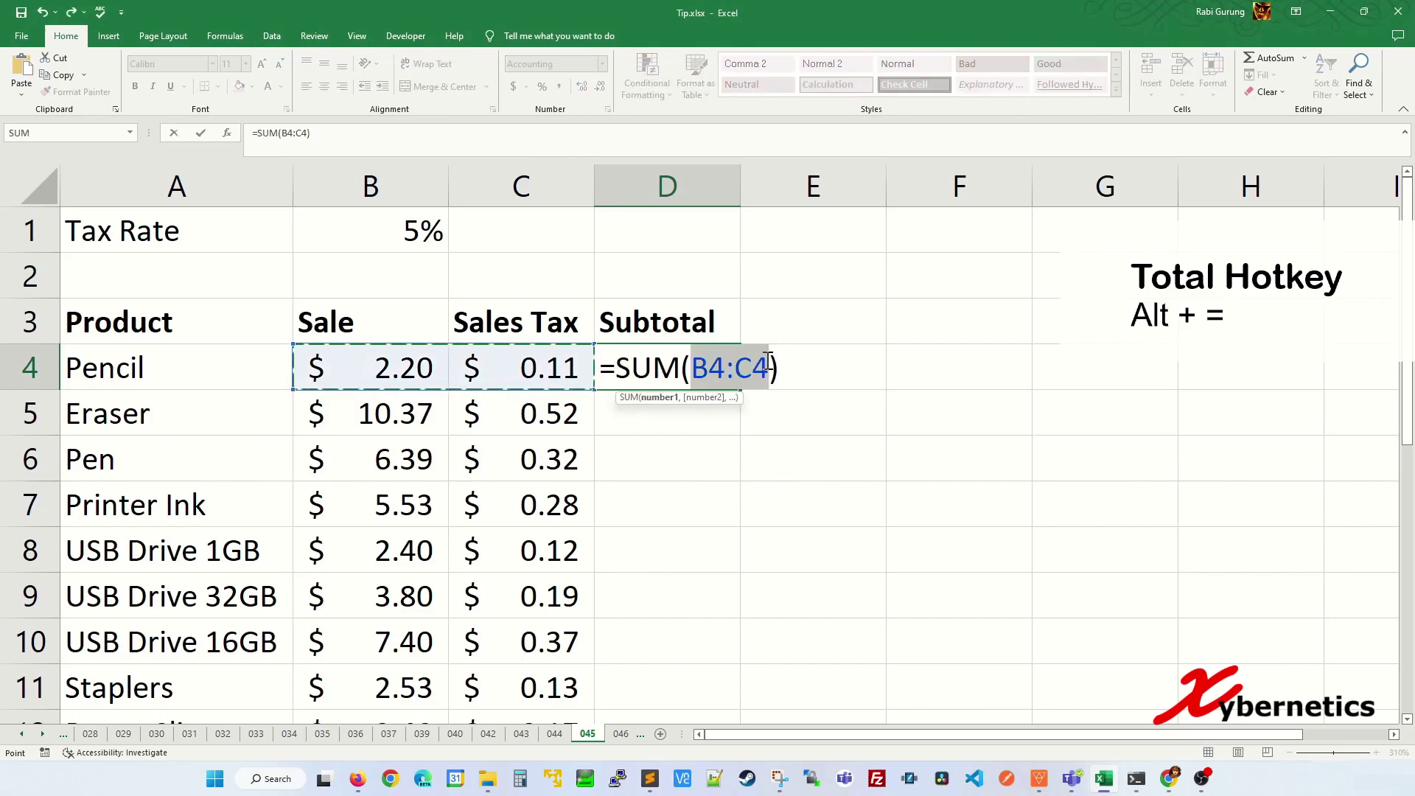
key("Return")
left_click(704, 370)
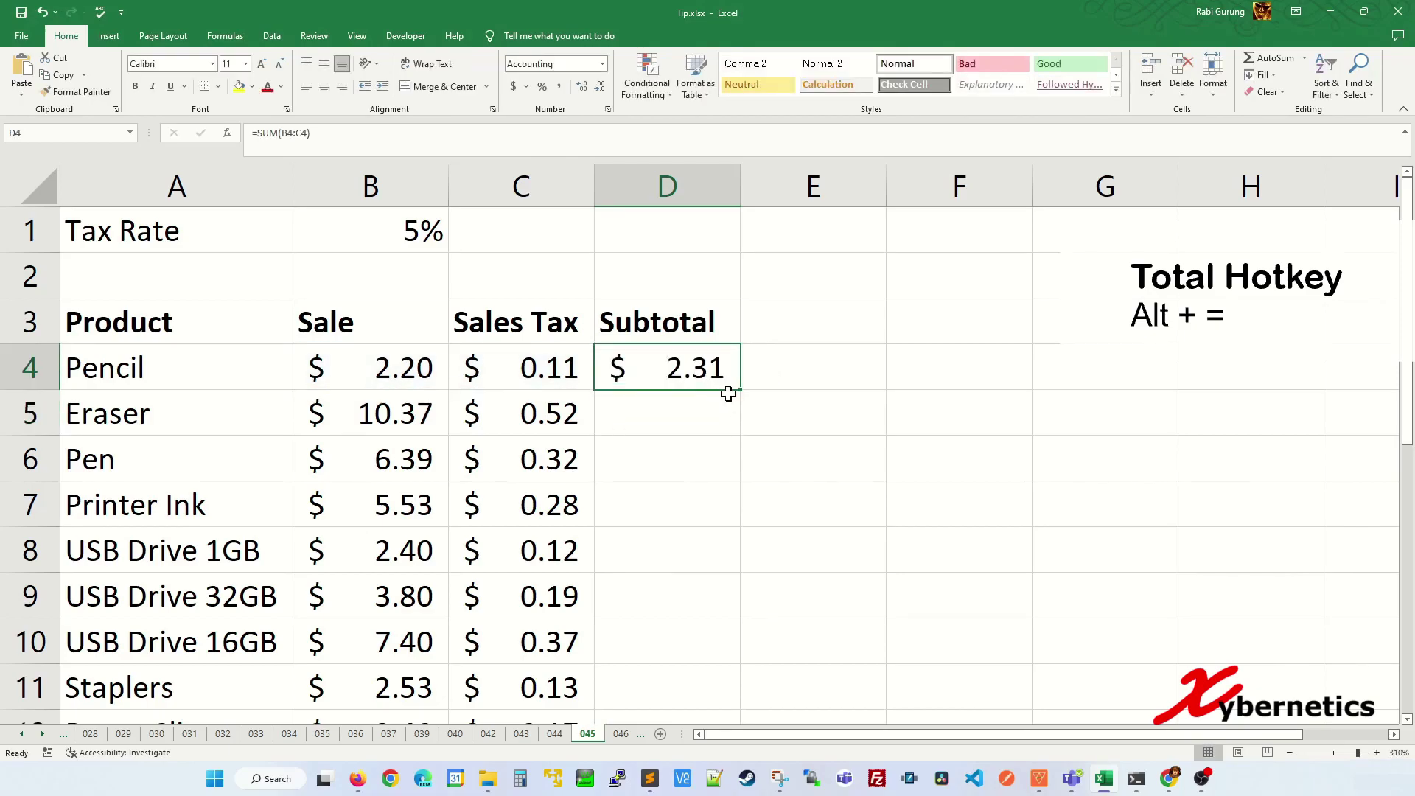
left_click_drag(743, 390, 695, 572)
- AutoSum the subtotals in D19, giving a TOTAL of $84.05
left_click(696, 589)
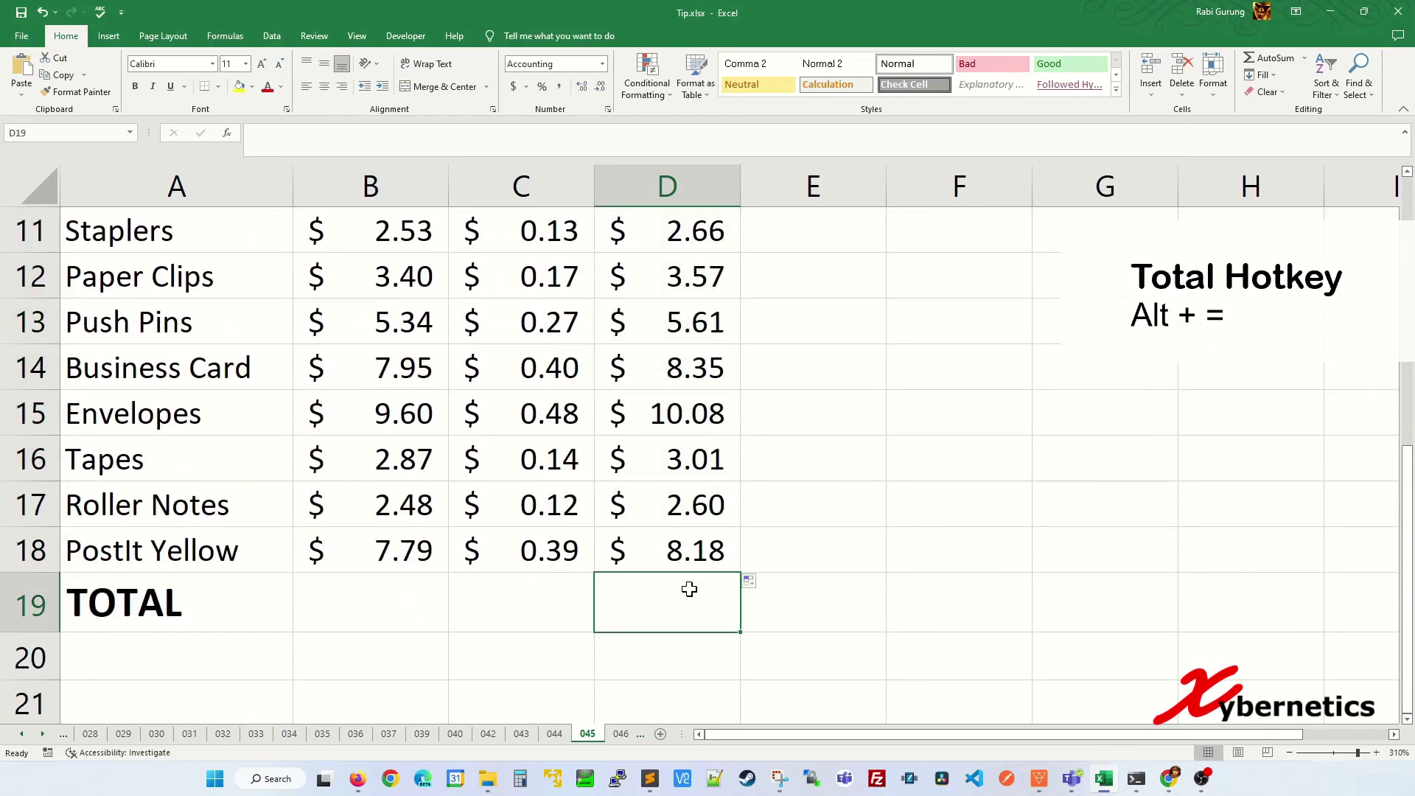
key("alt+equal")
key("Return")
scroll(593, 464, "up", 3)
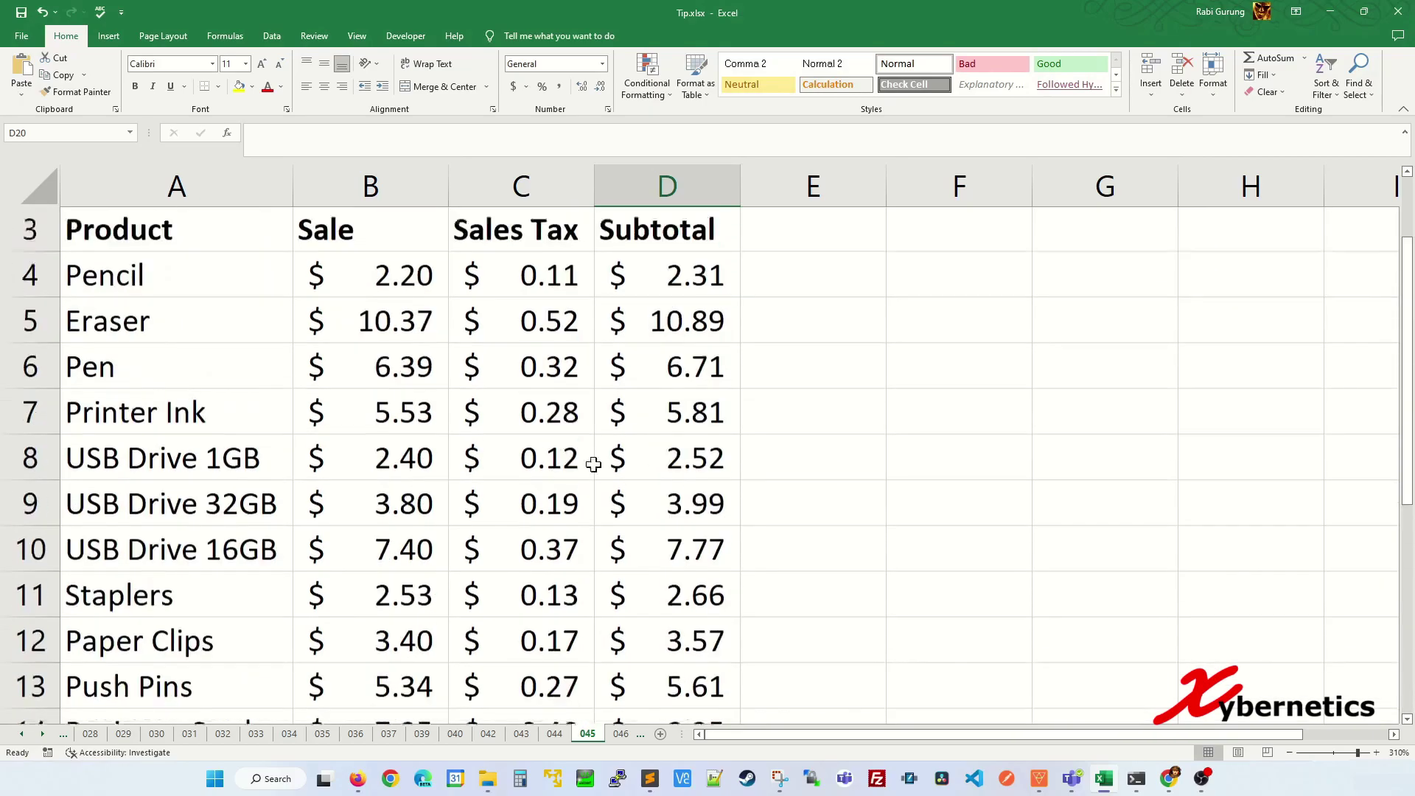
scroll(552, 438, "down", 7)
scroll(557, 430, "down", 3)
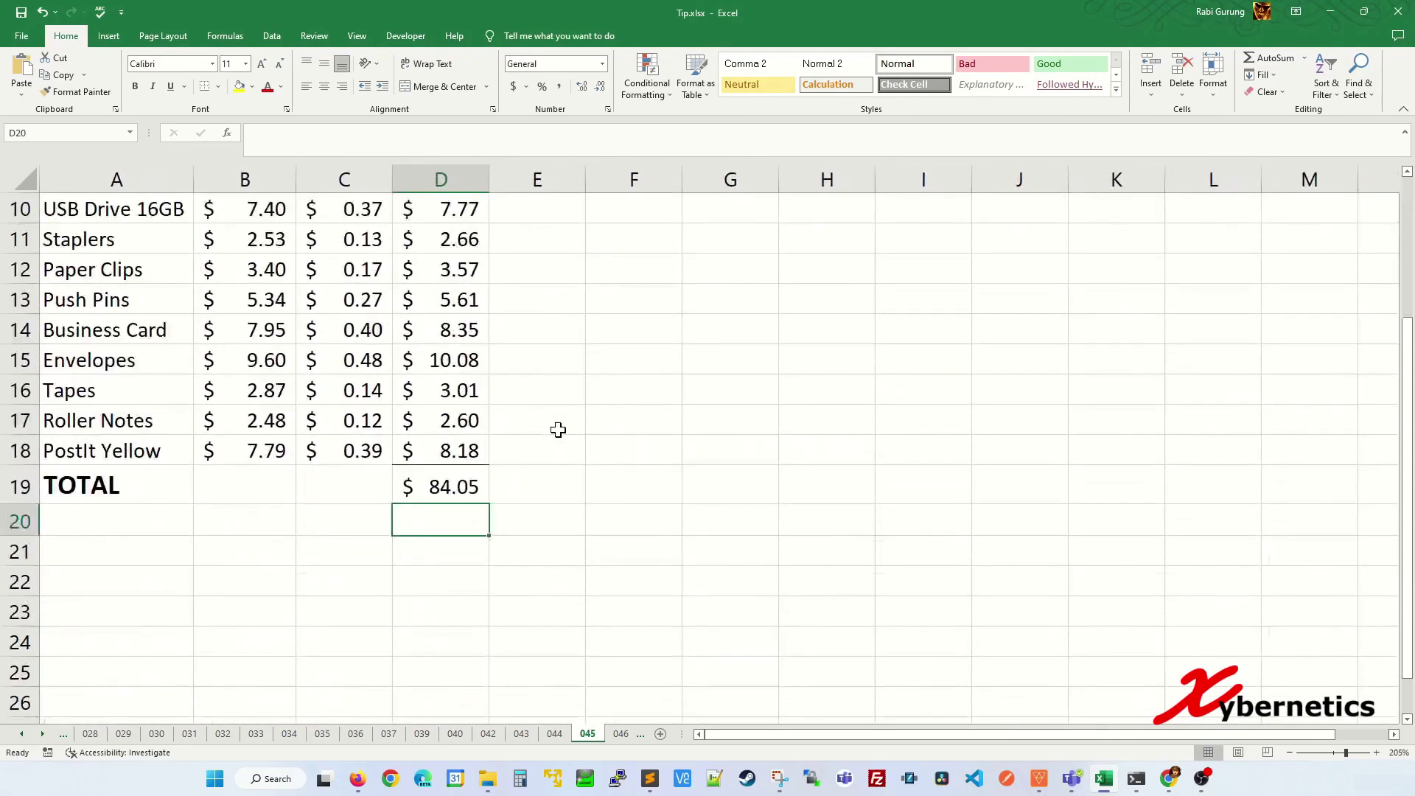
scroll(554, 433, "up", 3)
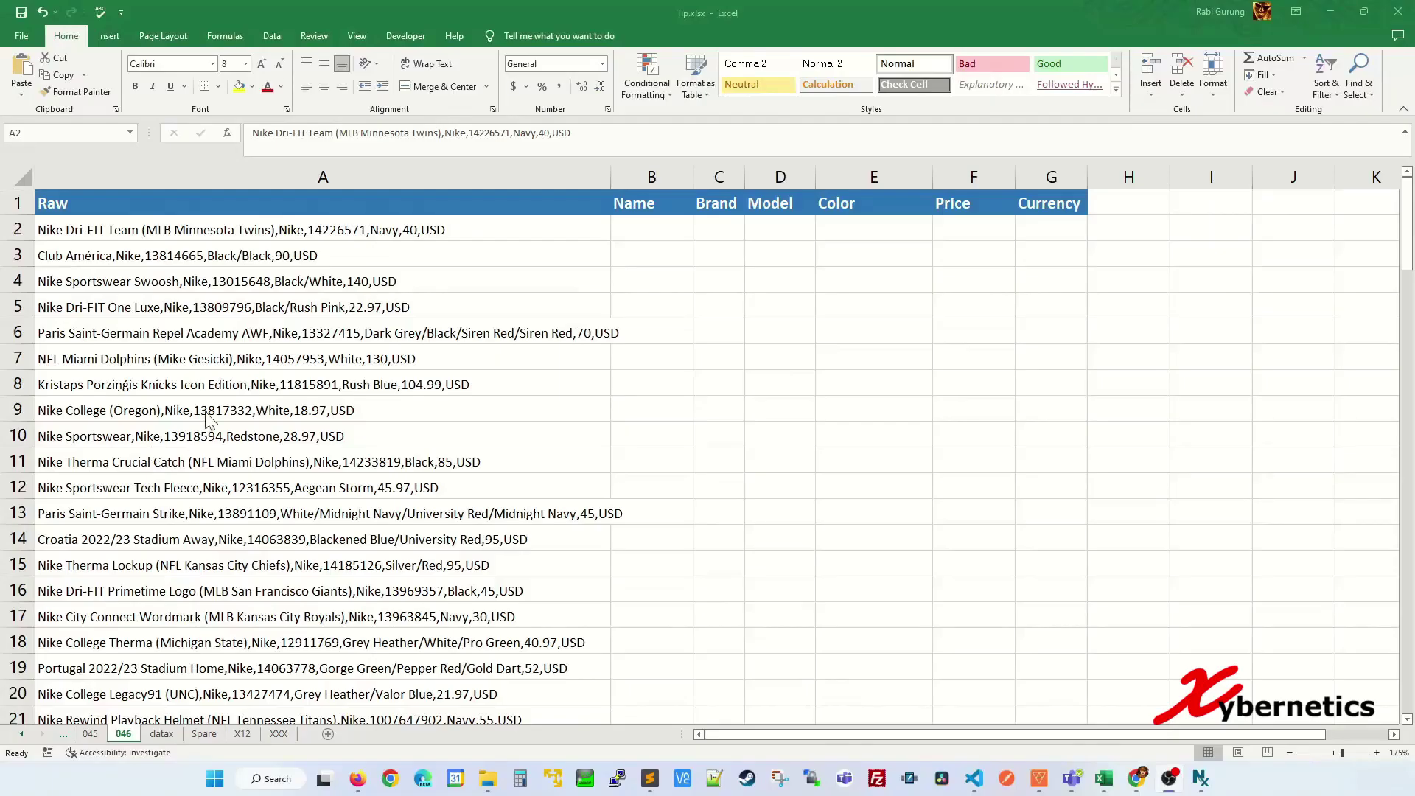
- Inspect the comma-separated raw product entries in A2 through A9
left_click(312, 232)
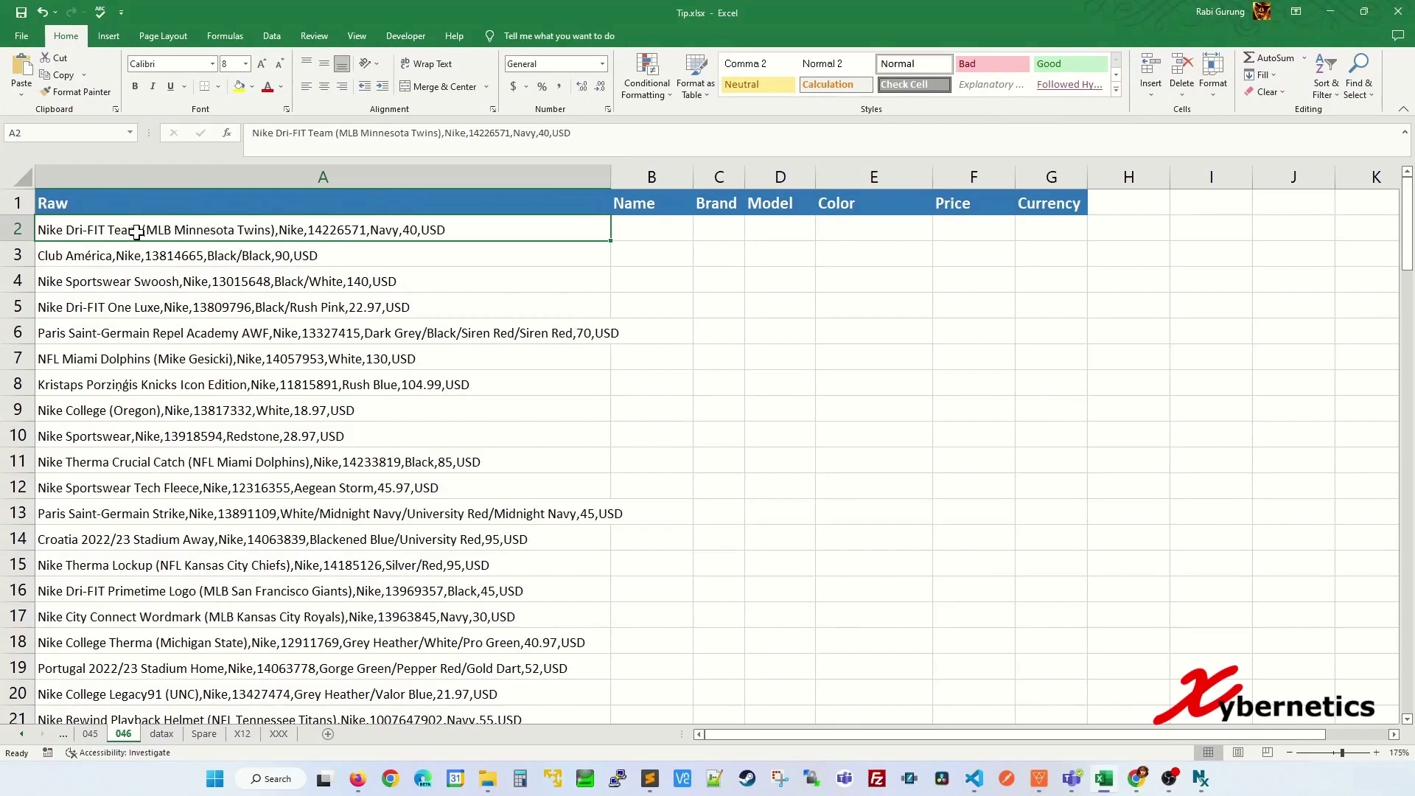
double_click(276, 228)
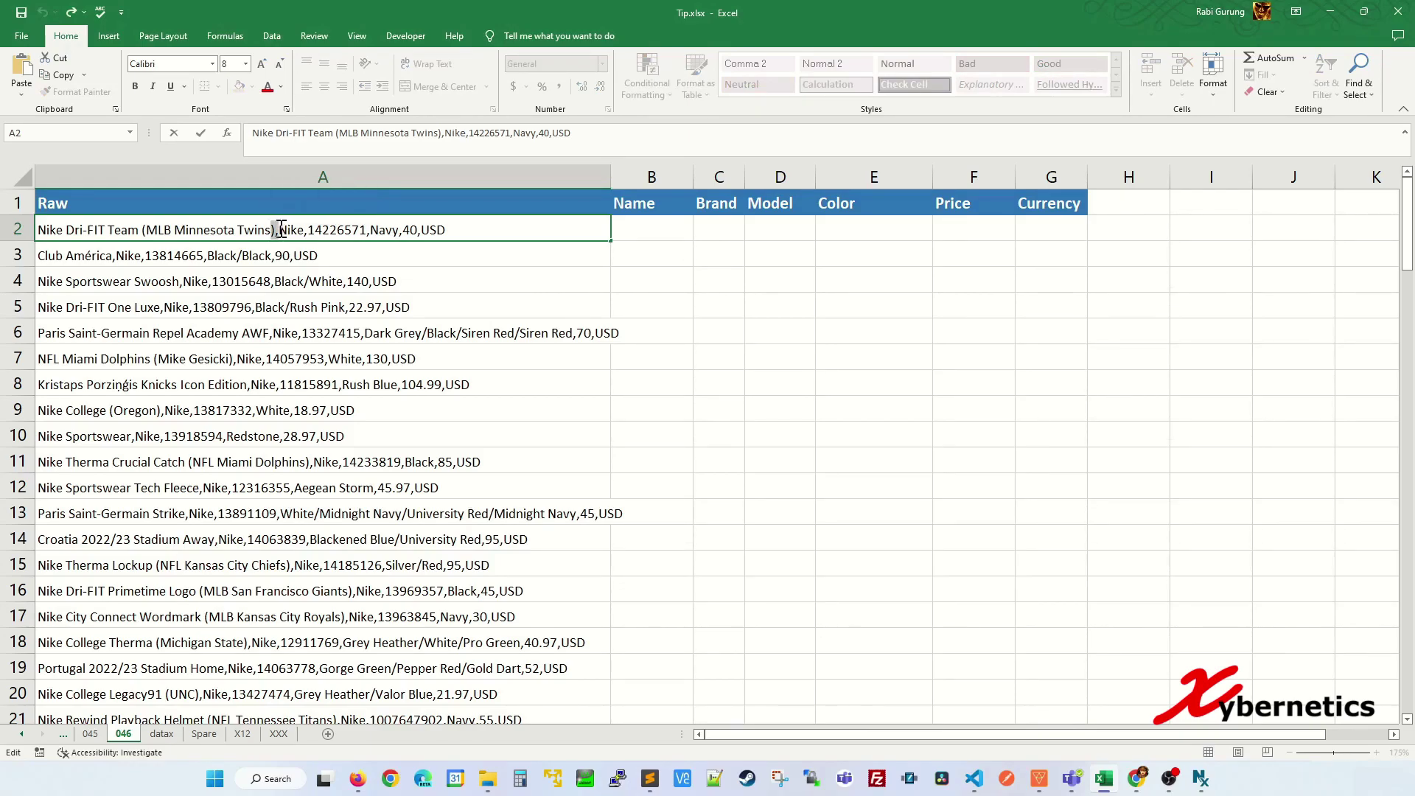
left_click(389, 281)
left_click_drag(402, 229, 399, 403)
left_click(444, 285)
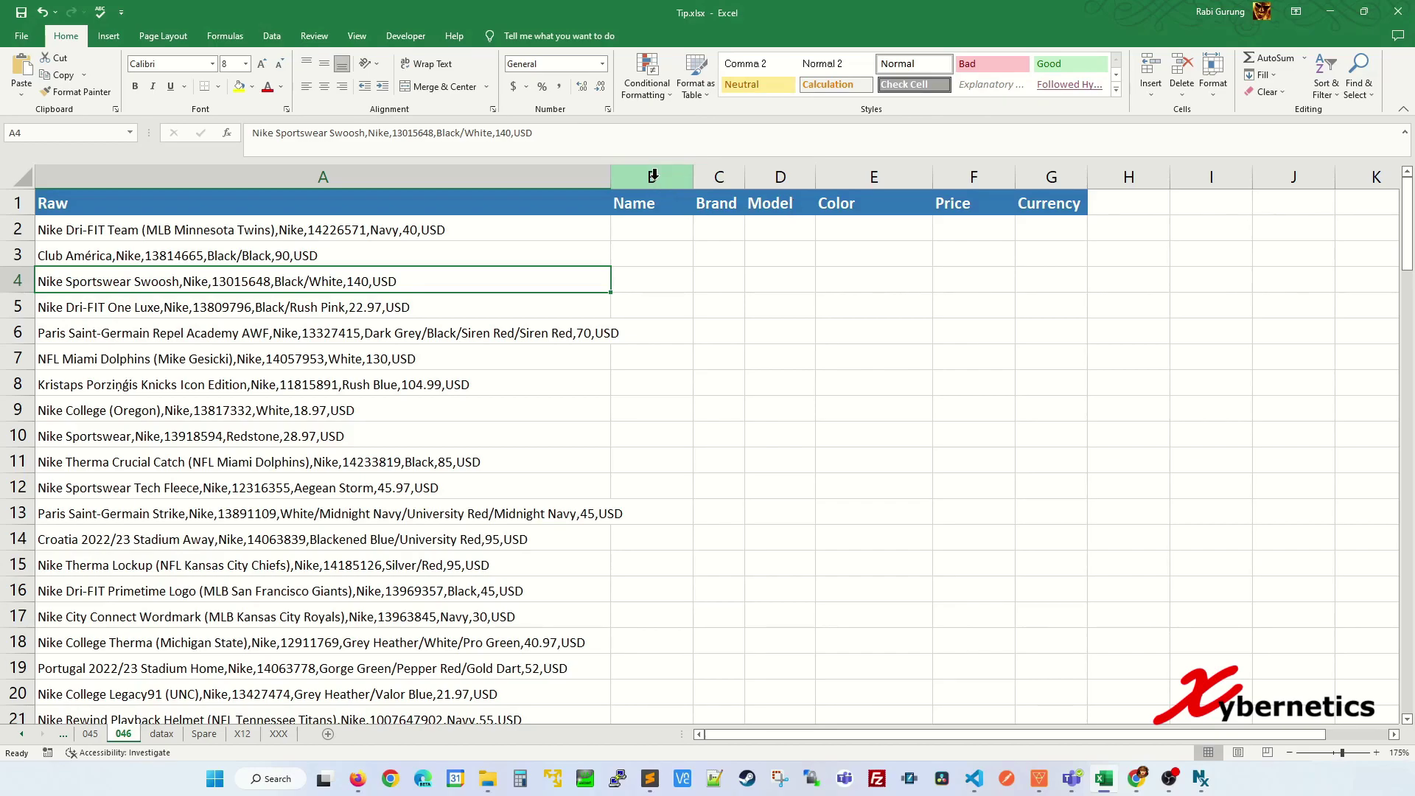
- Review the empty Name, Brand, Model, Color, Price and Currency target columns
left_click(653, 176)
left_click(721, 177)
left_click(775, 177)
left_click(873, 176)
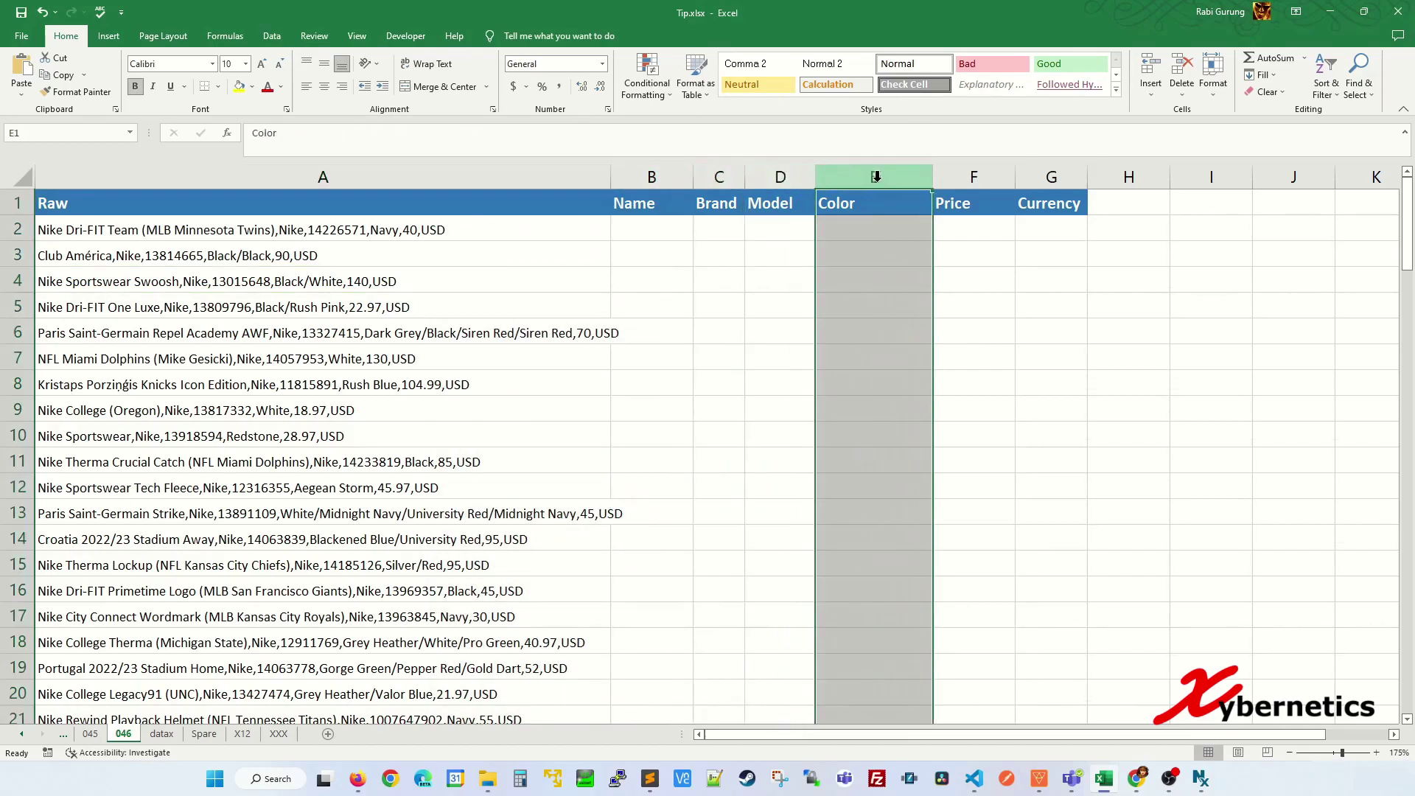
left_click(973, 177)
left_click(1061, 177)
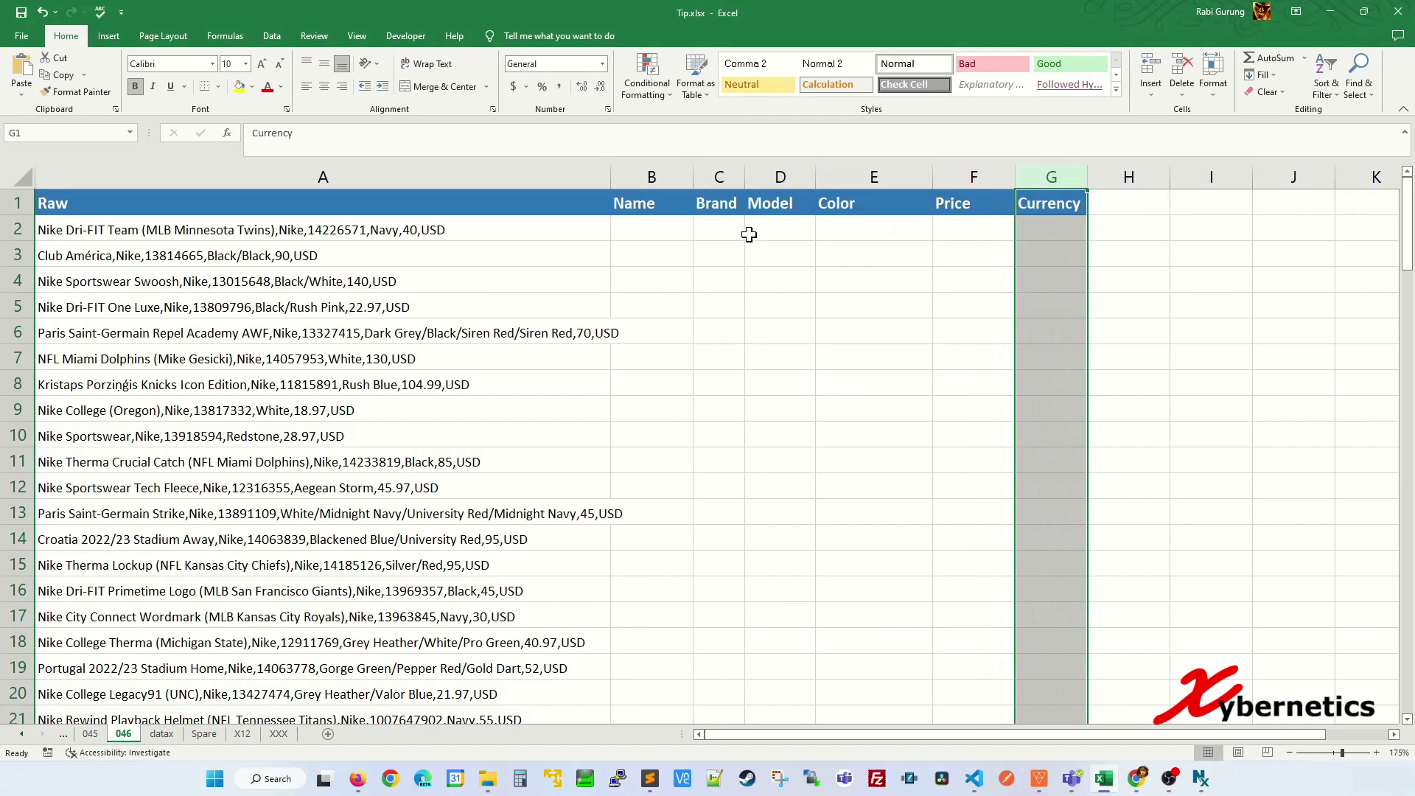
left_click(754, 235)
left_click(451, 230)
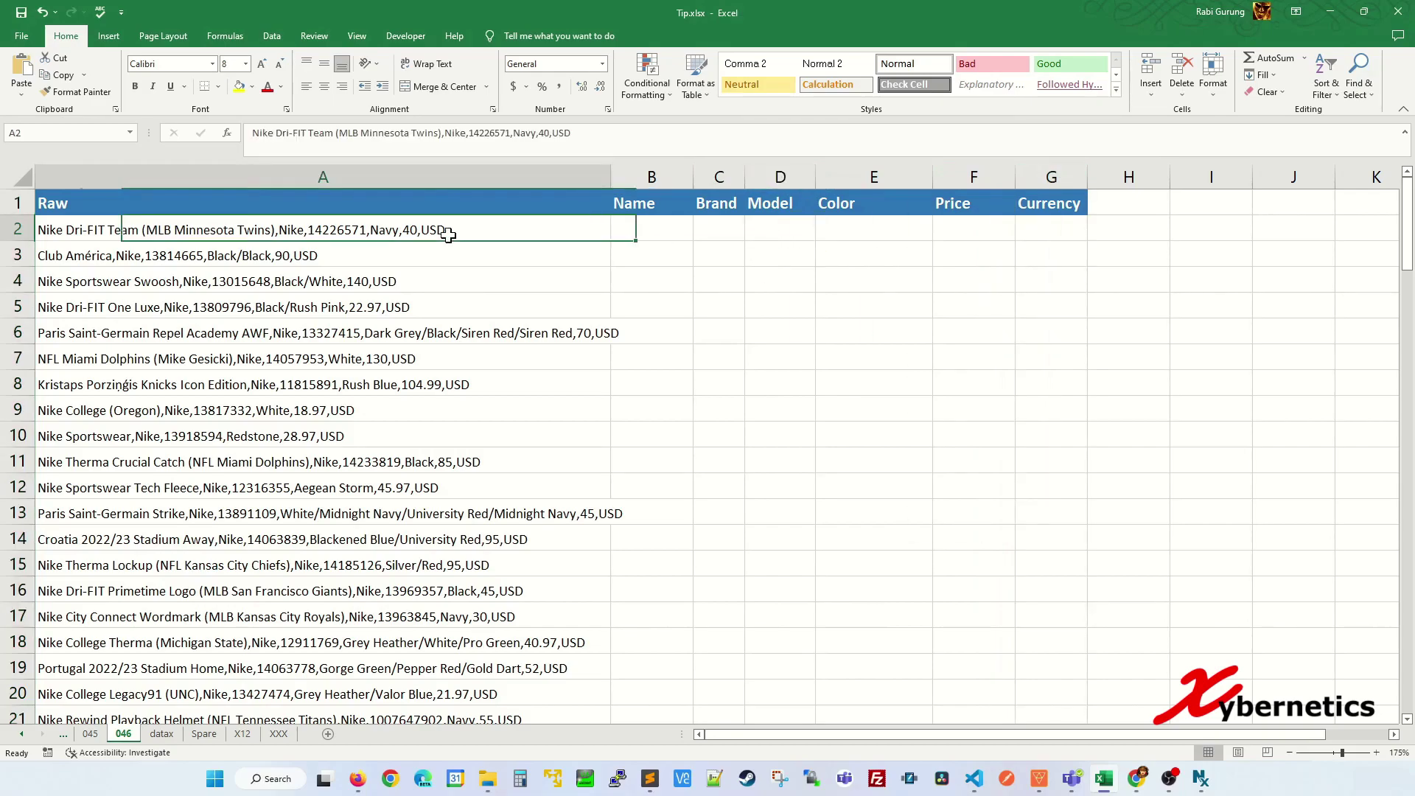
left_click(420, 300)
left_click(468, 233)
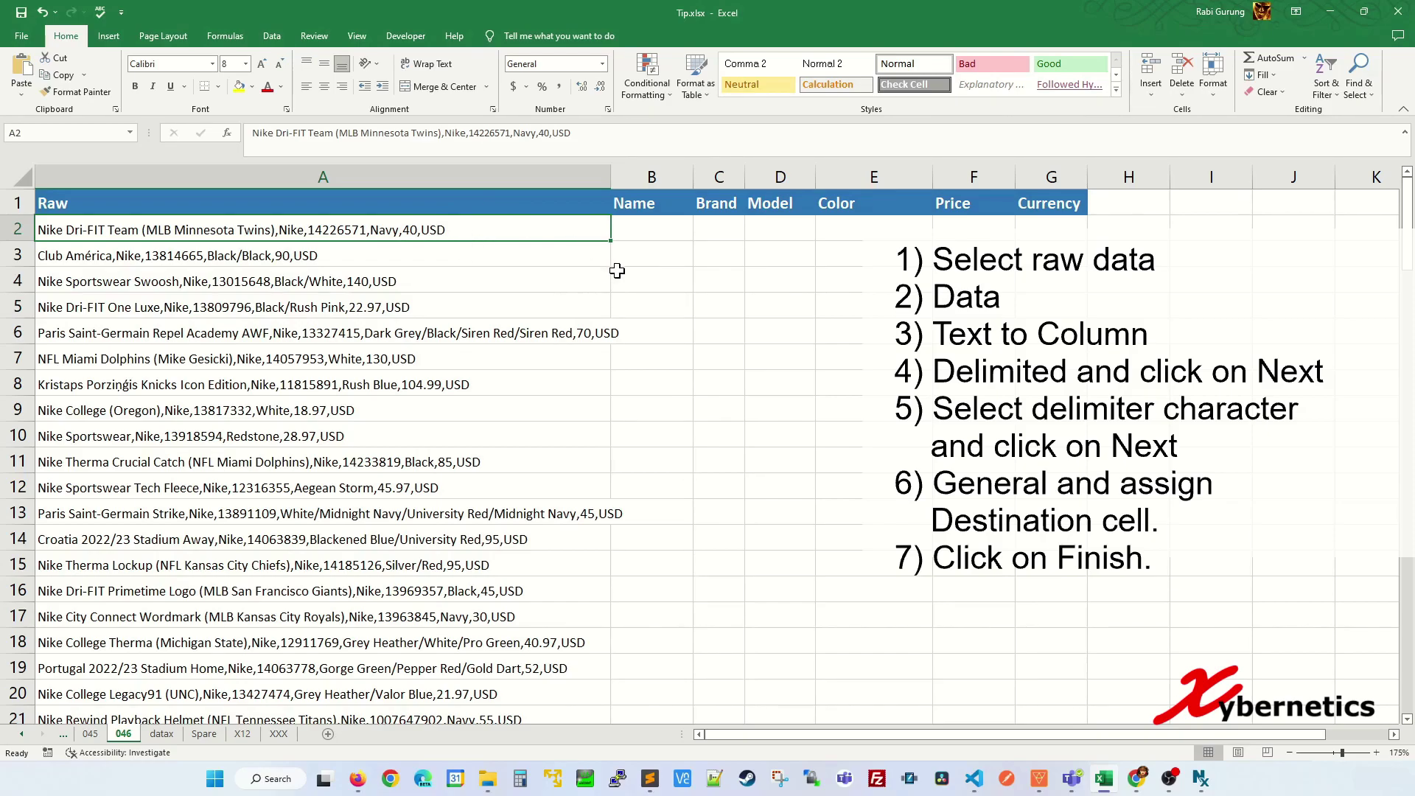
- Select the raw entries A2:A113 and start Text to Columns in Delimited mode
key("ctrl+shift+Down")
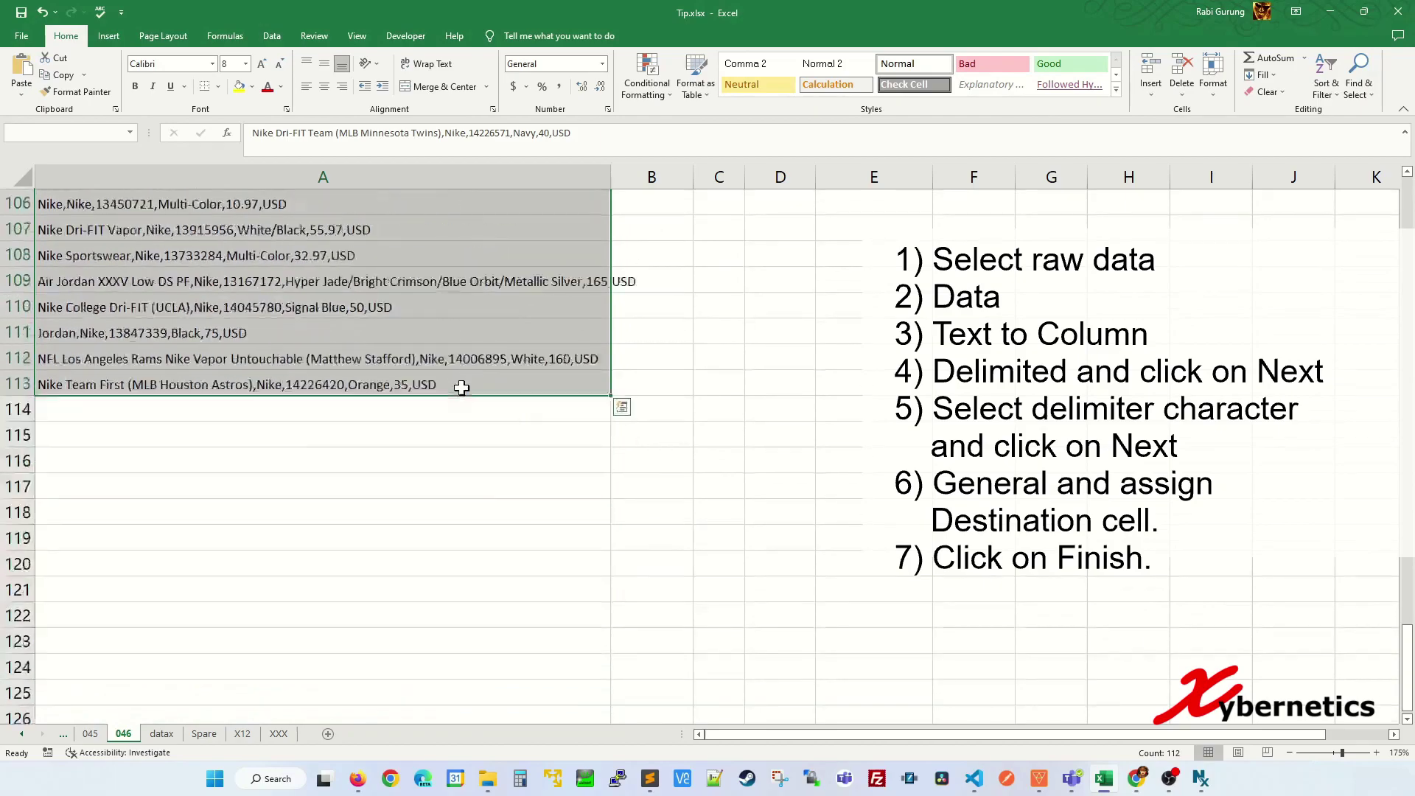
scroll(453, 381, "up", 20)
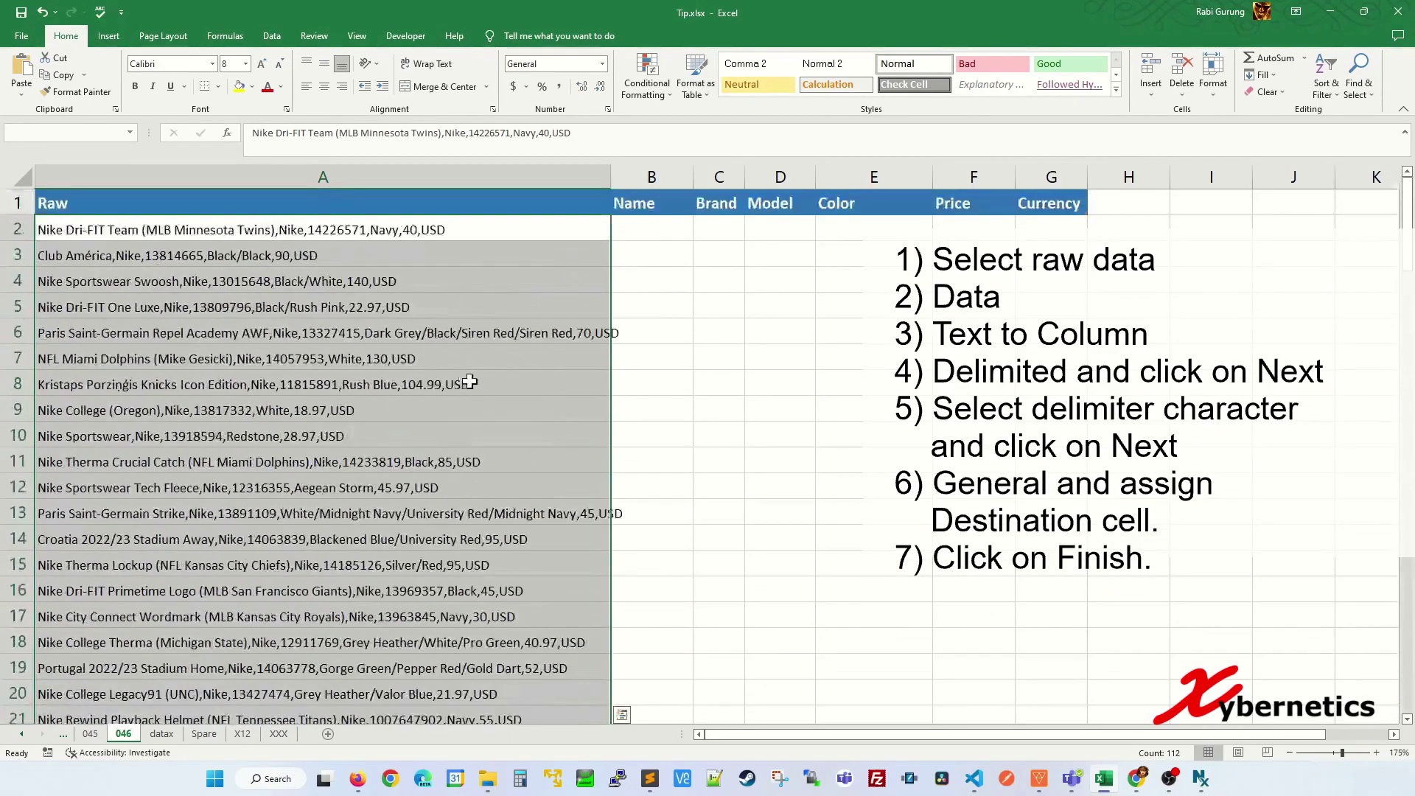
left_click(273, 39)
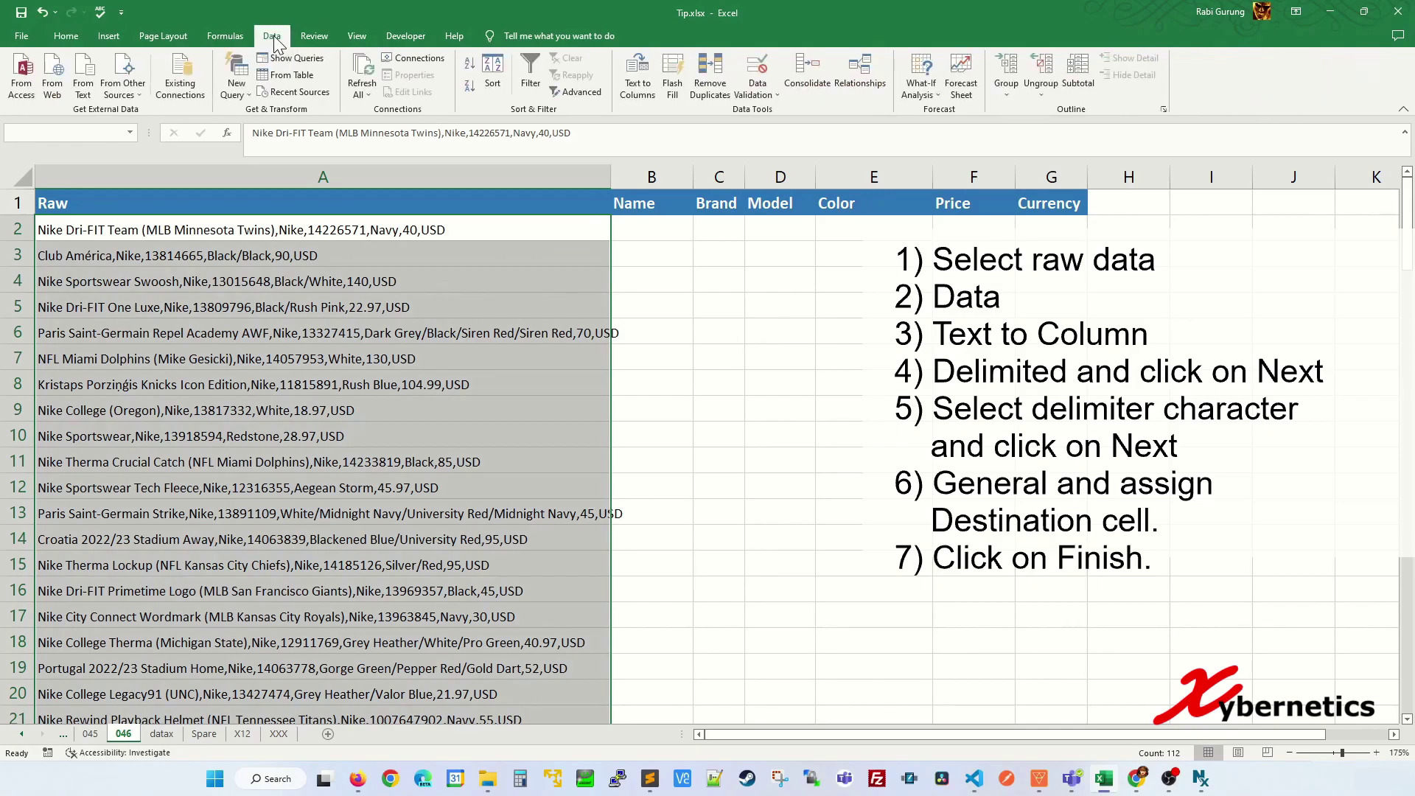
left_click(646, 100)
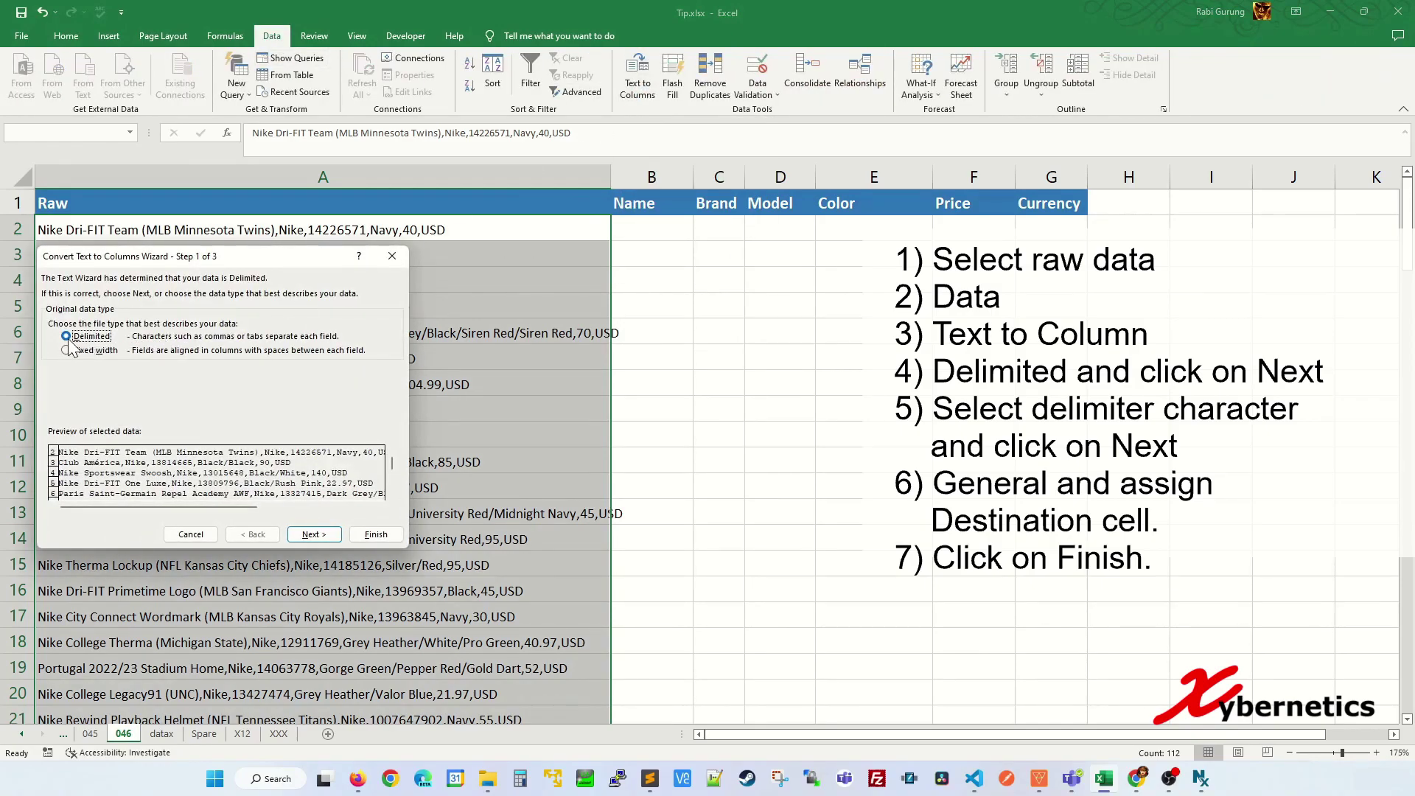
left_click(313, 537)
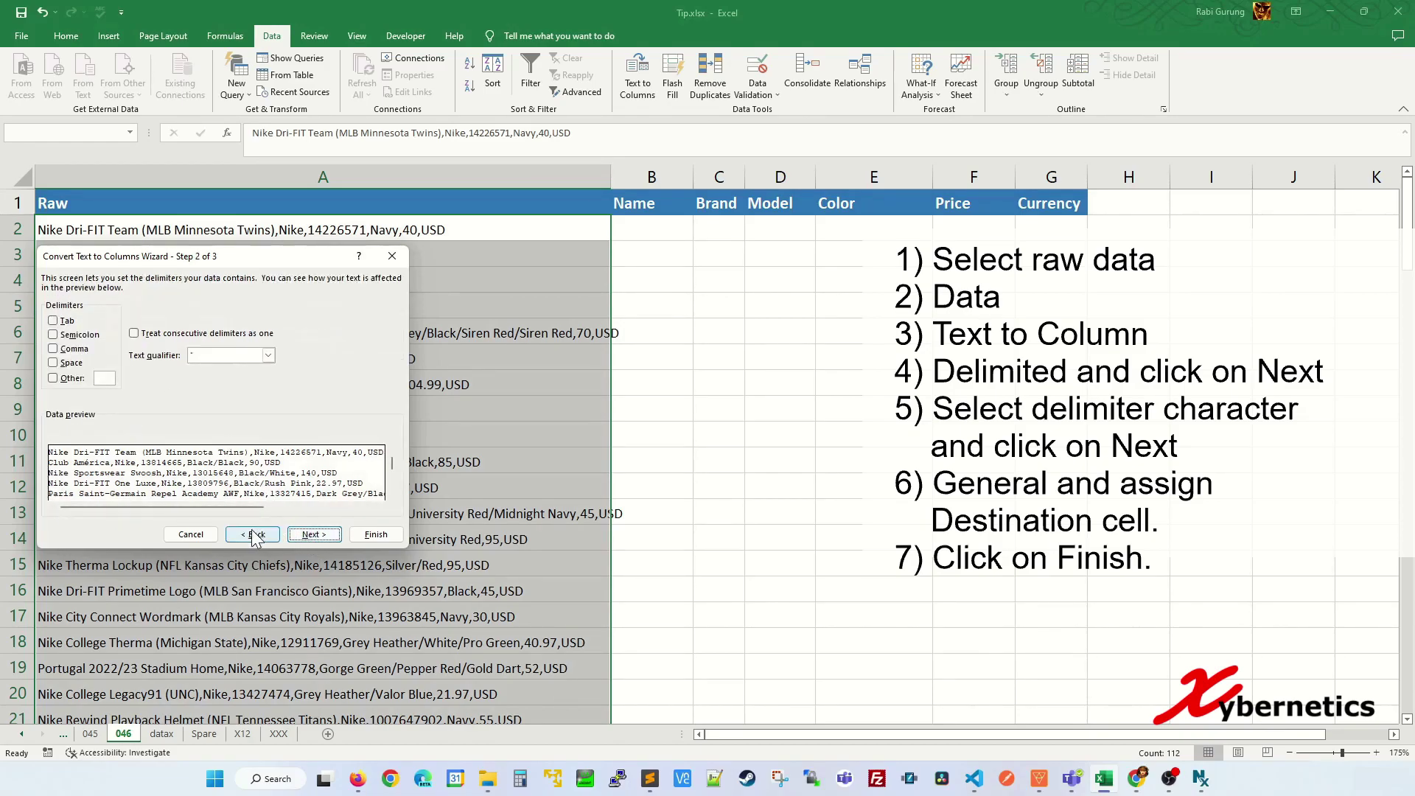
- Choose Comma as the delimiter for splitting the raw text
left_click(65, 357)
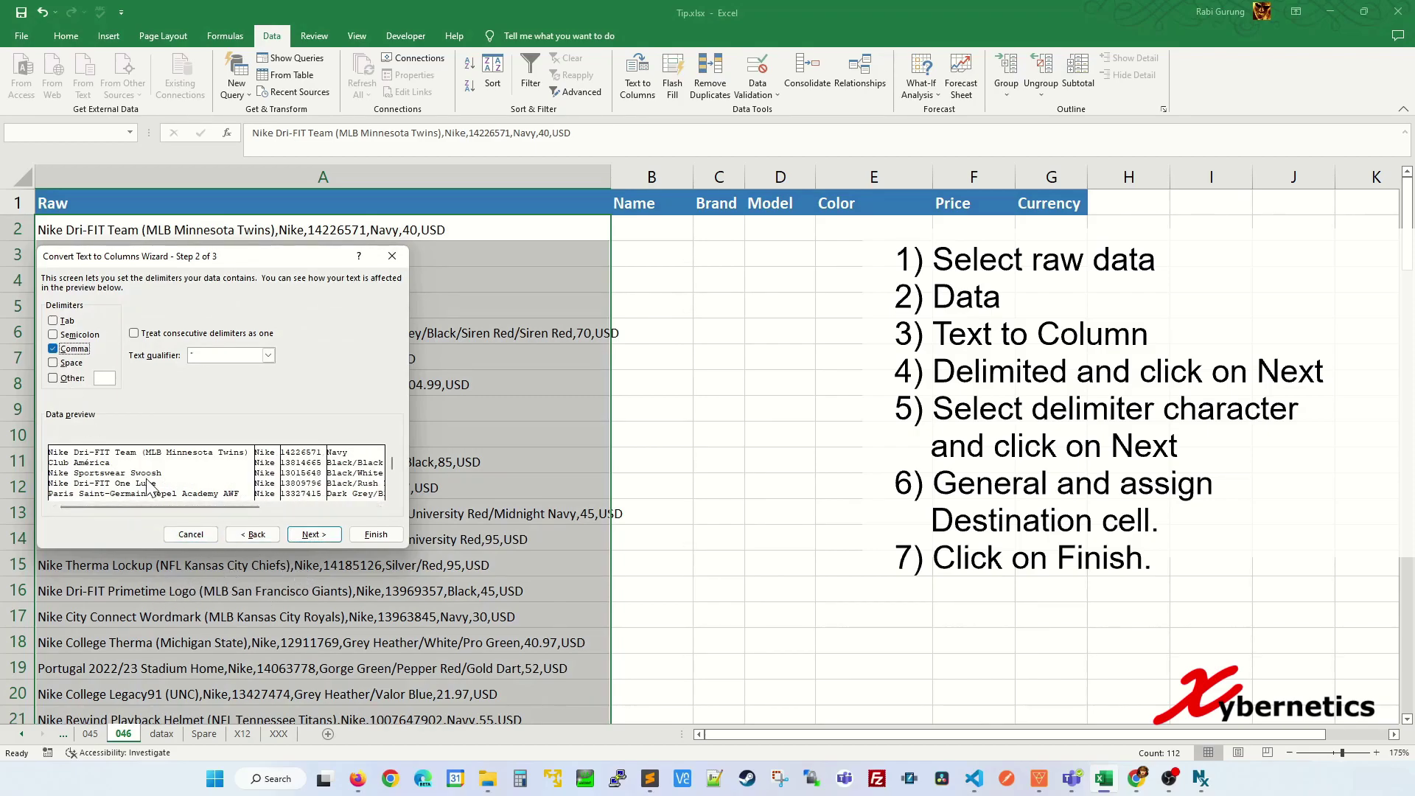
left_click(316, 507)
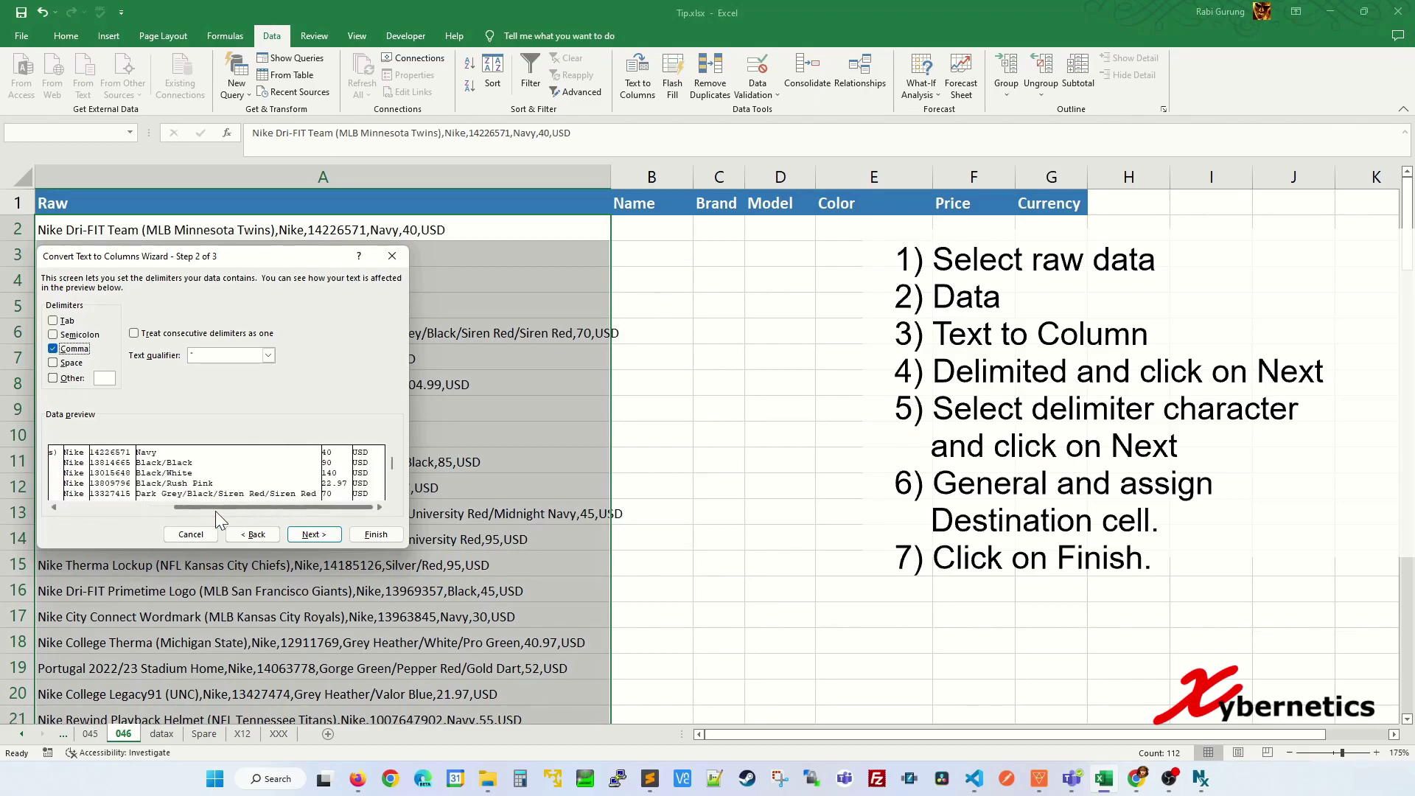
left_click(147, 507)
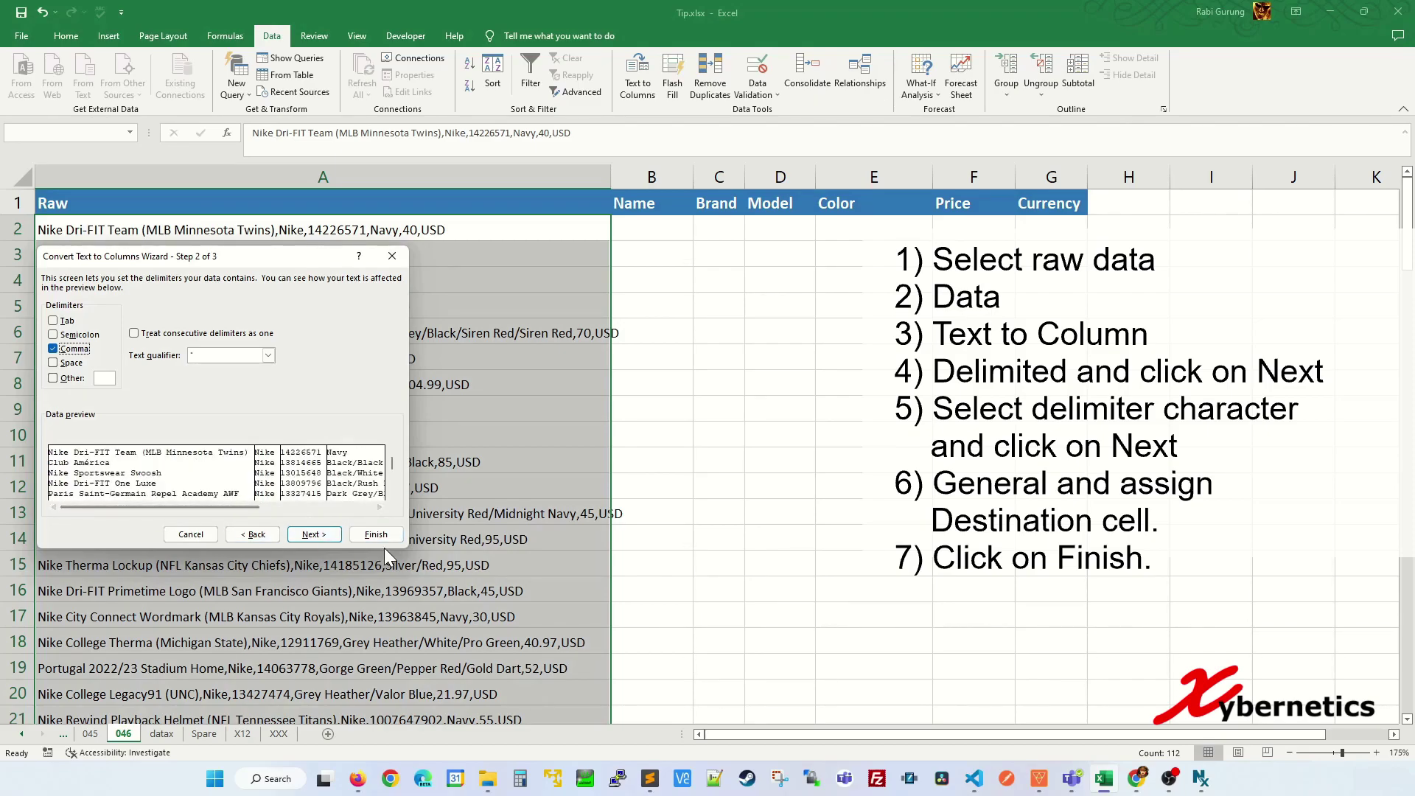
left_click(309, 536)
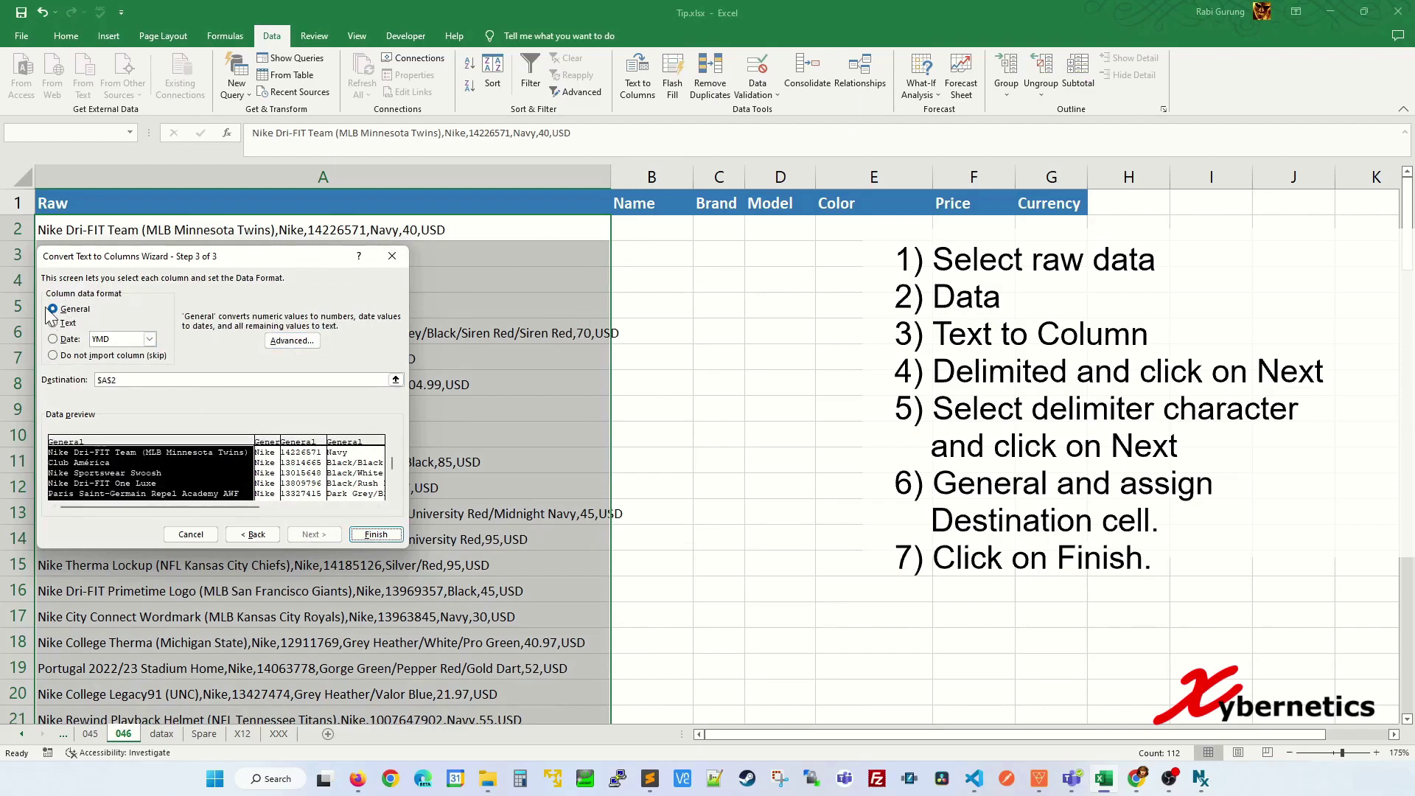
- Keep General column format and set the destination to $B$2
left_click(70, 311)
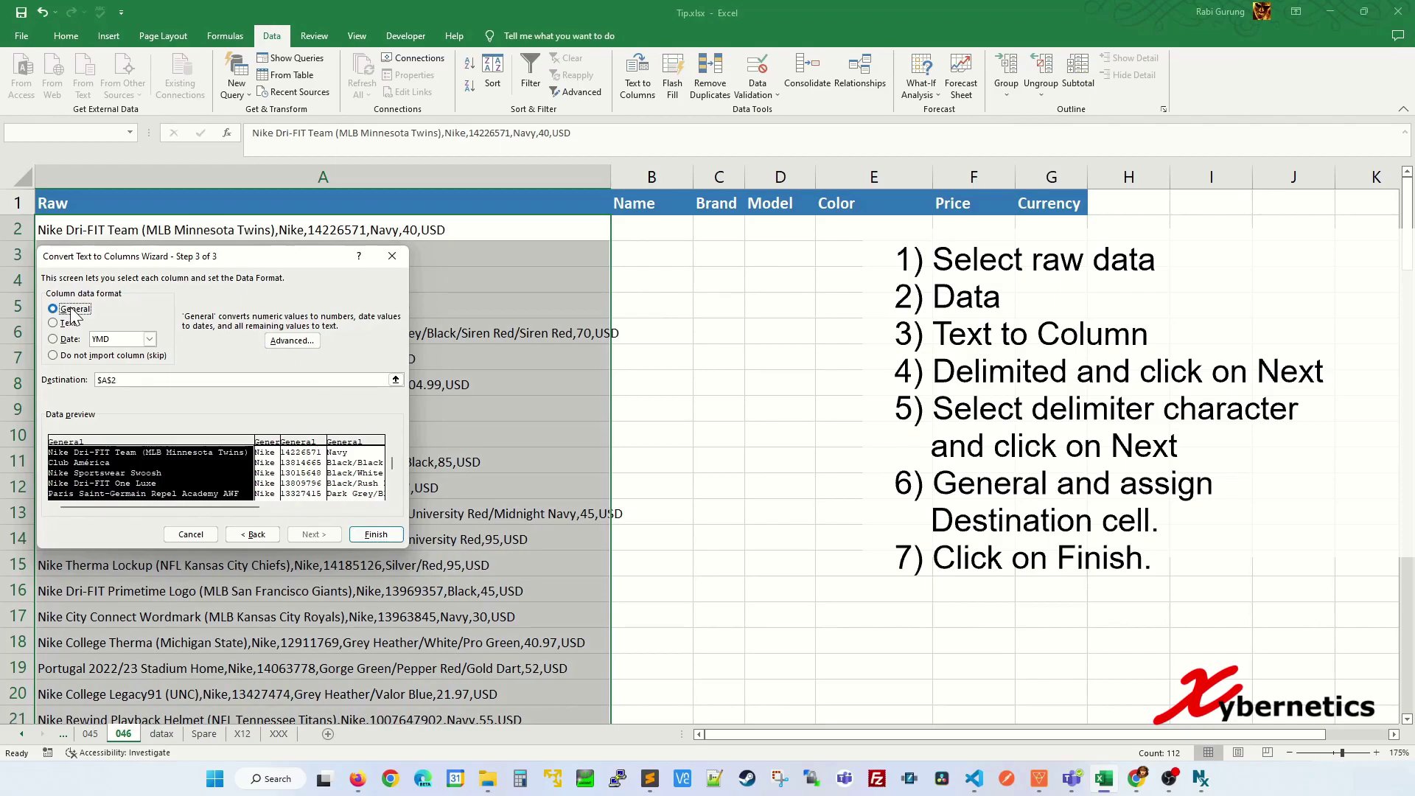
left_click(116, 380)
left_click(640, 230)
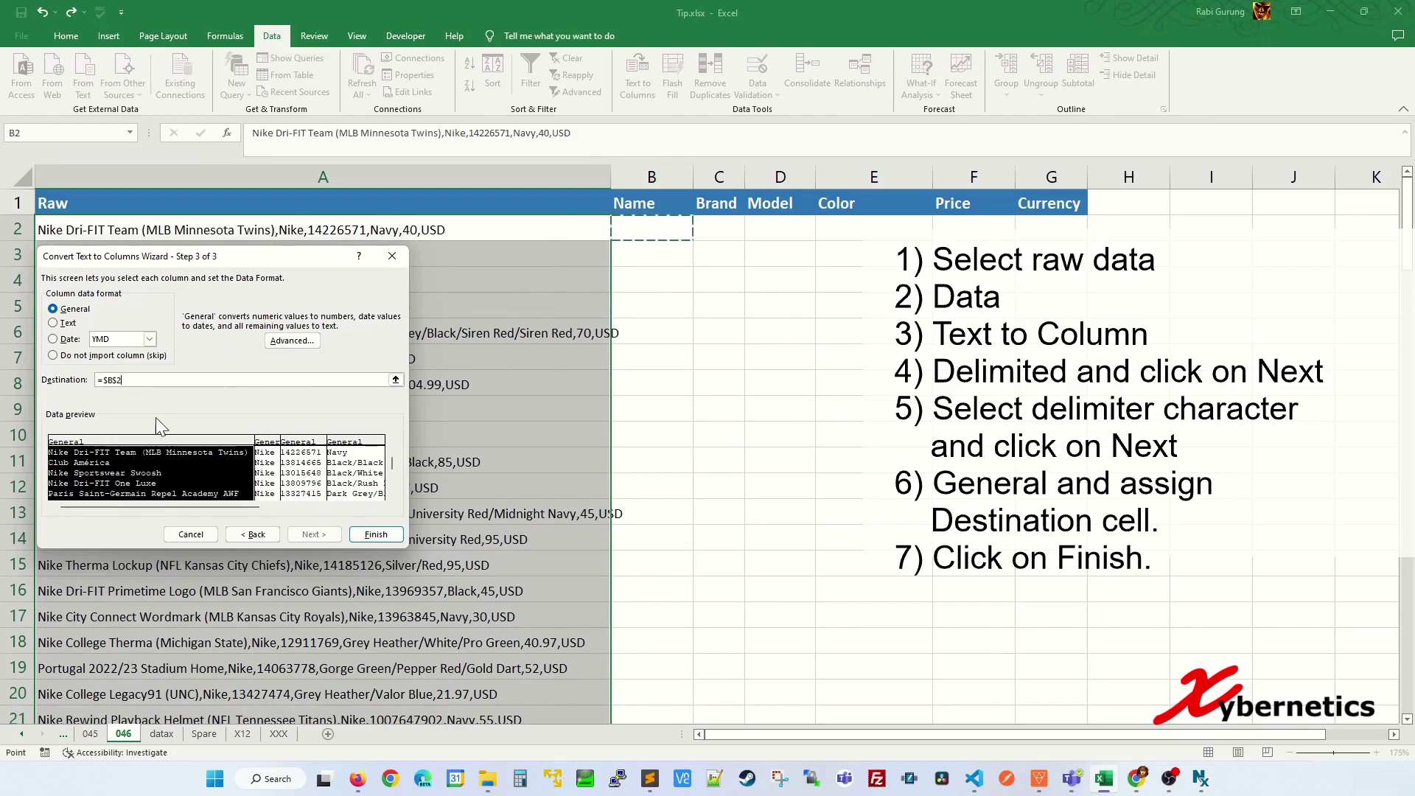
- Finish the split into Name through Currency columns, widening Name and autofitting Model
left_click(375, 535)
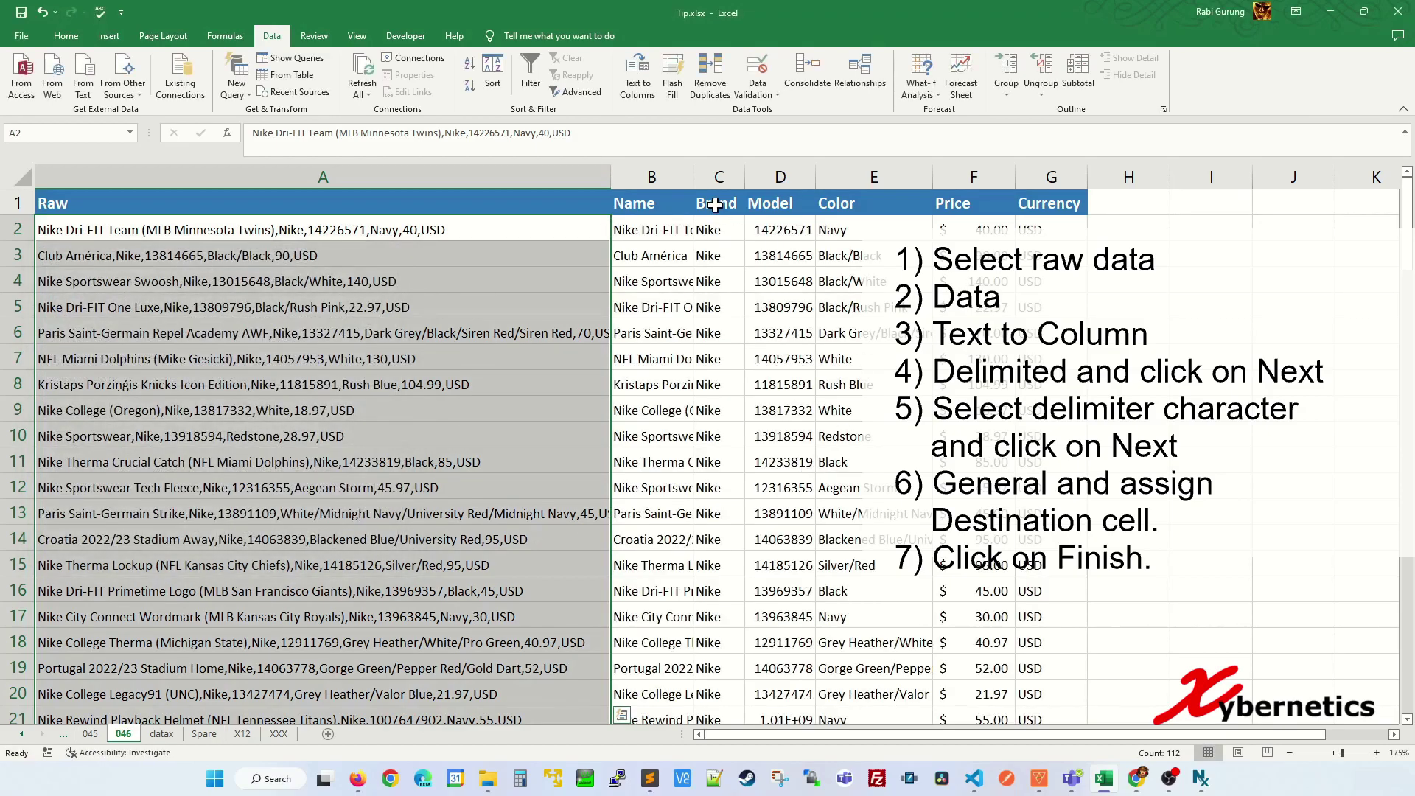
left_click_drag(695, 183, 784, 182)
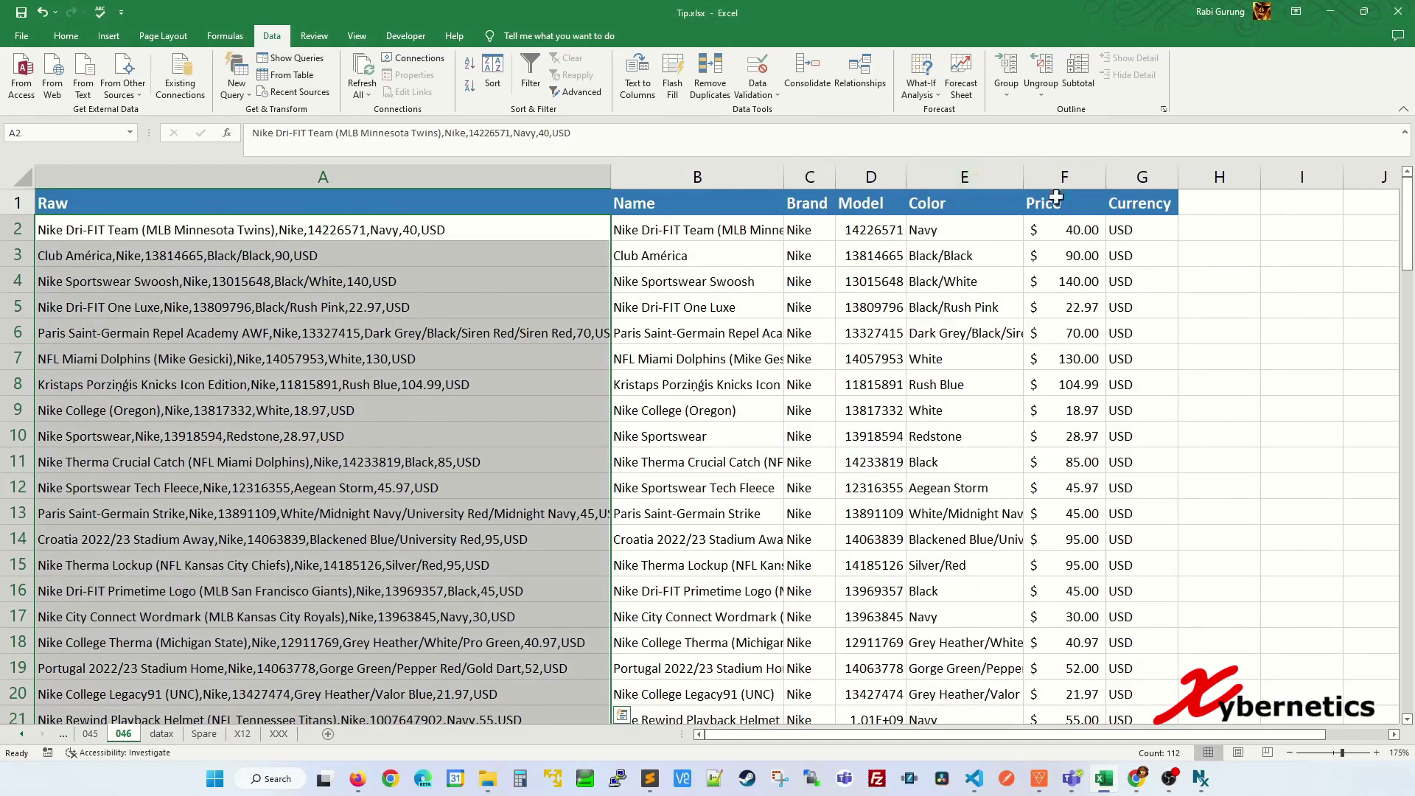
double_click(906, 178)
left_click_drag(784, 177, 815, 177)
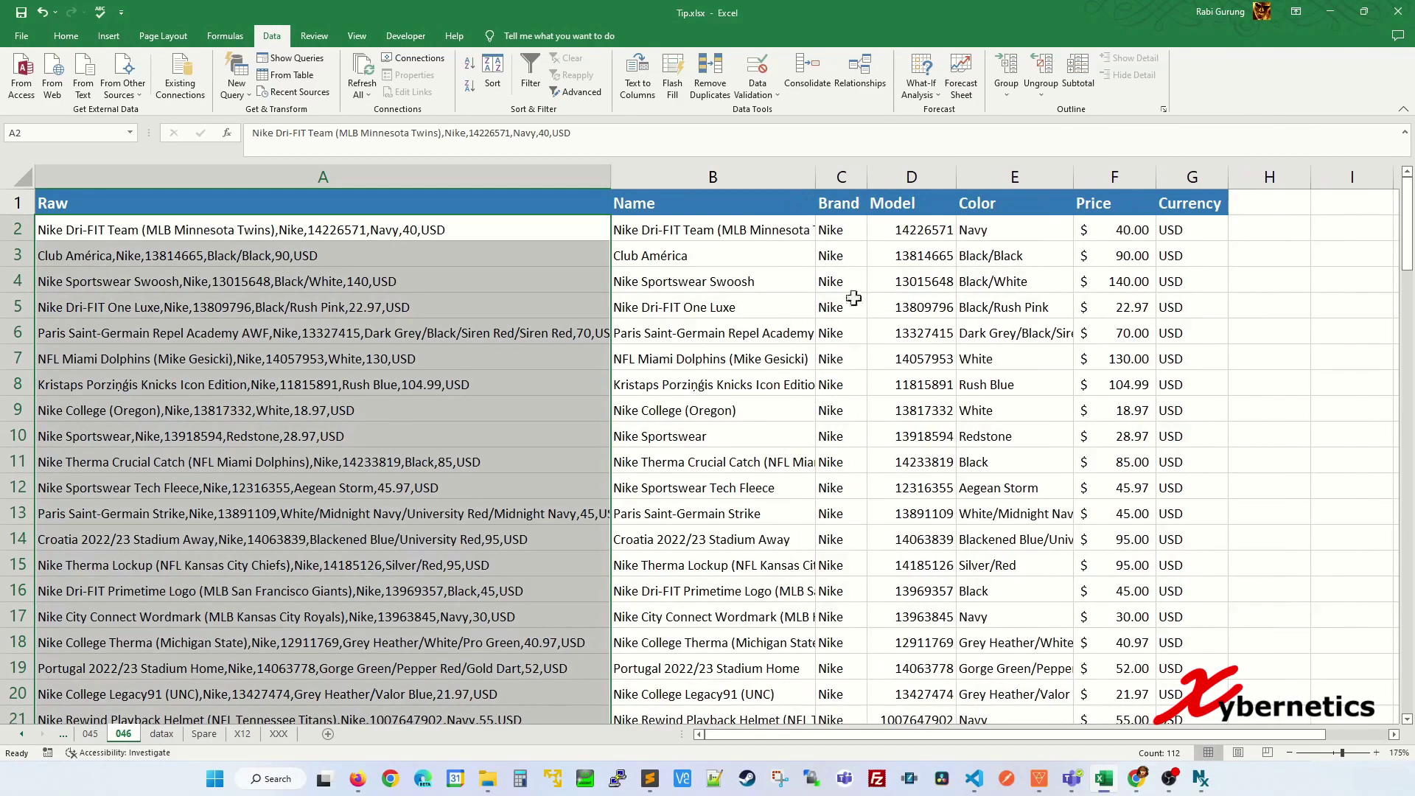
left_click(784, 308)
scroll(809, 448, "down", 14)
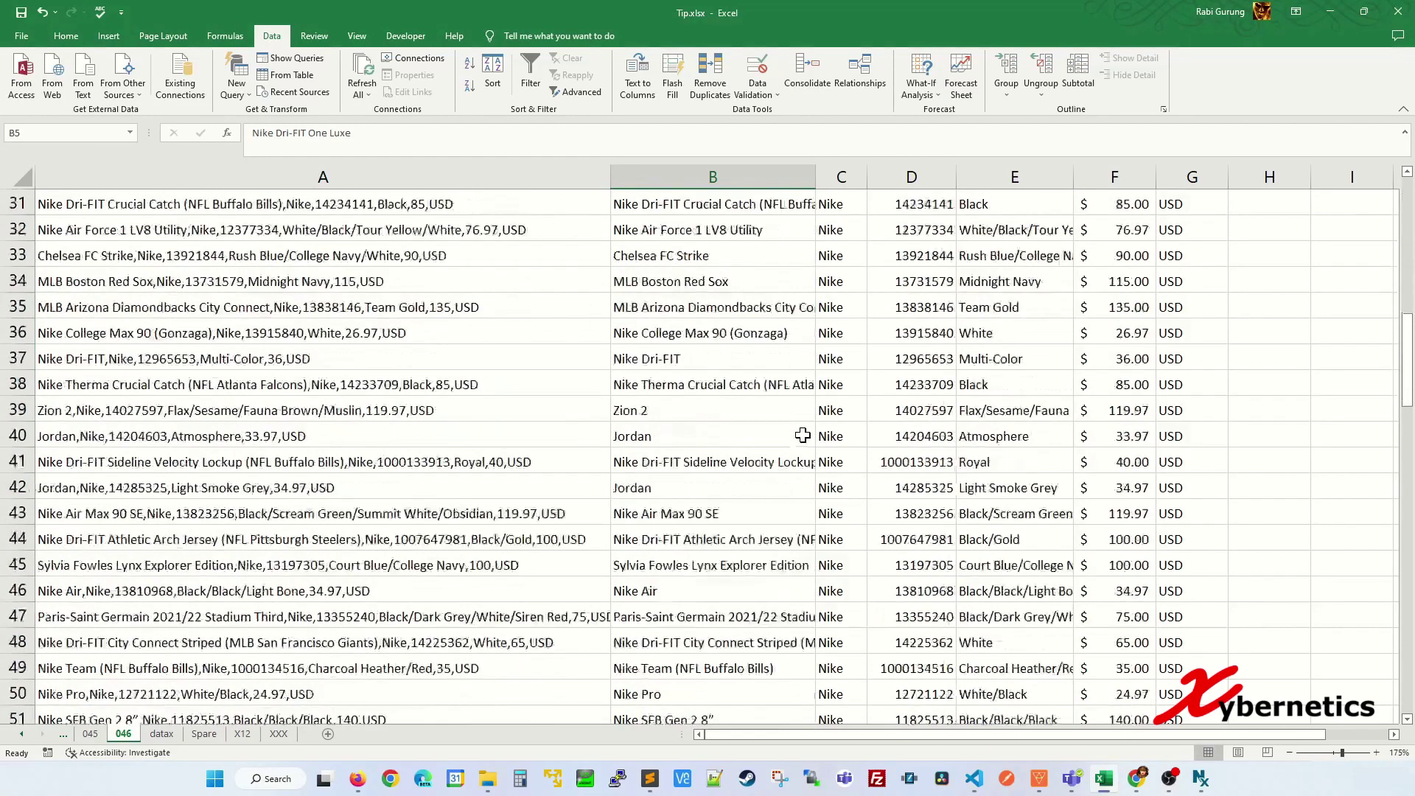
left_click(808, 449)
scroll(825, 442, "up", 14)
key("ctrl+Home")
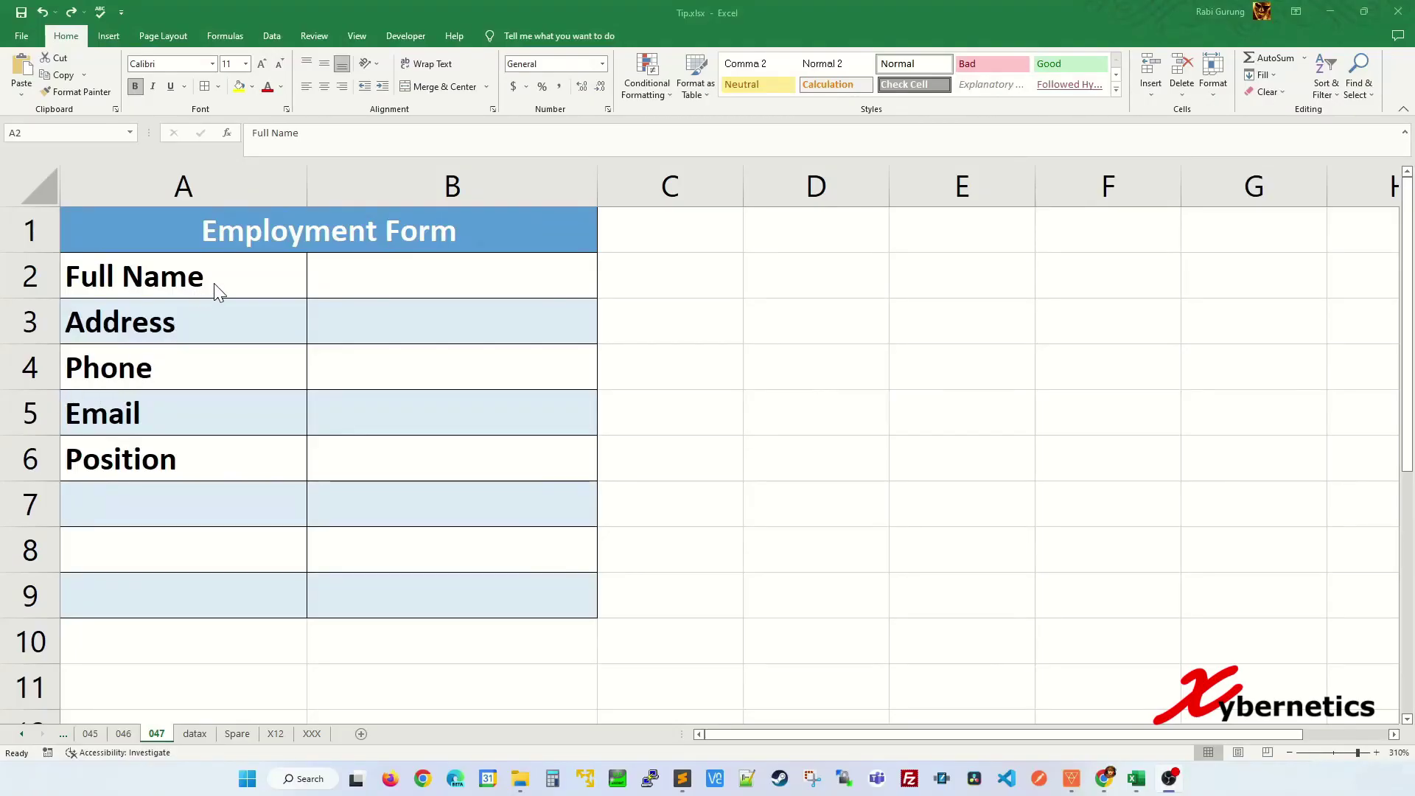
- Undo the colons typed after Full Name and Address, then select labels A2:A9
double_click(213, 283)
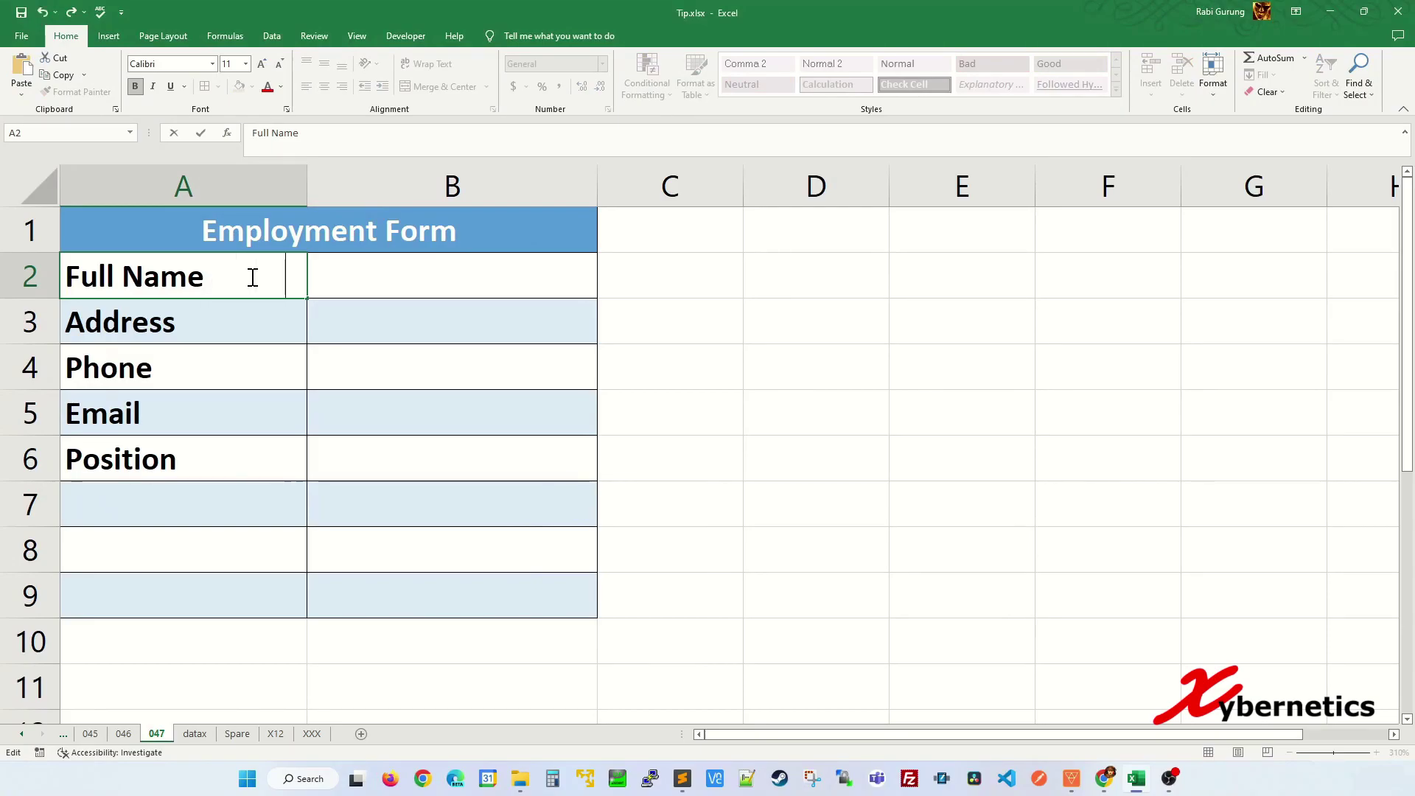
type(":")
key("Return")
key("F2")
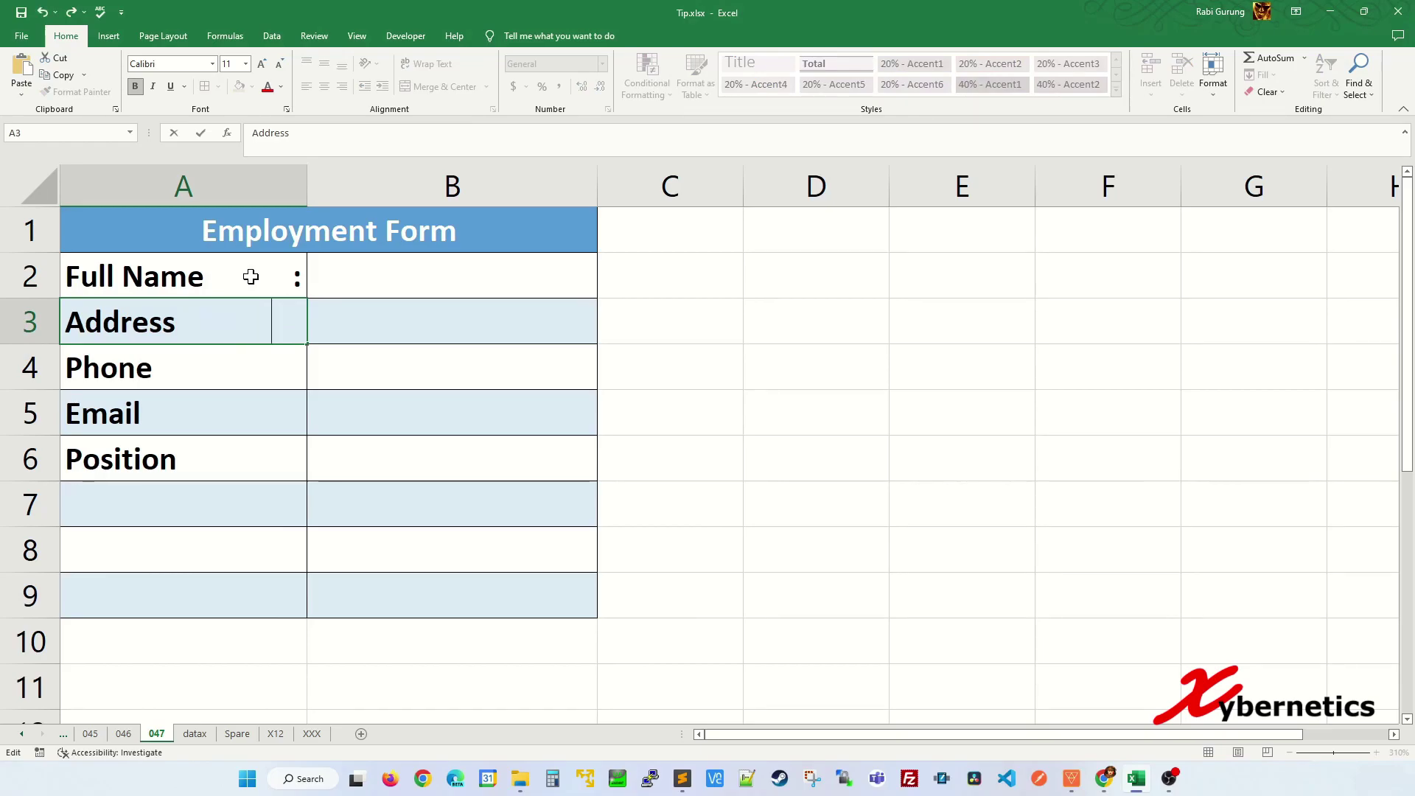
type(":")
key("Return")
key("ctrl+z")
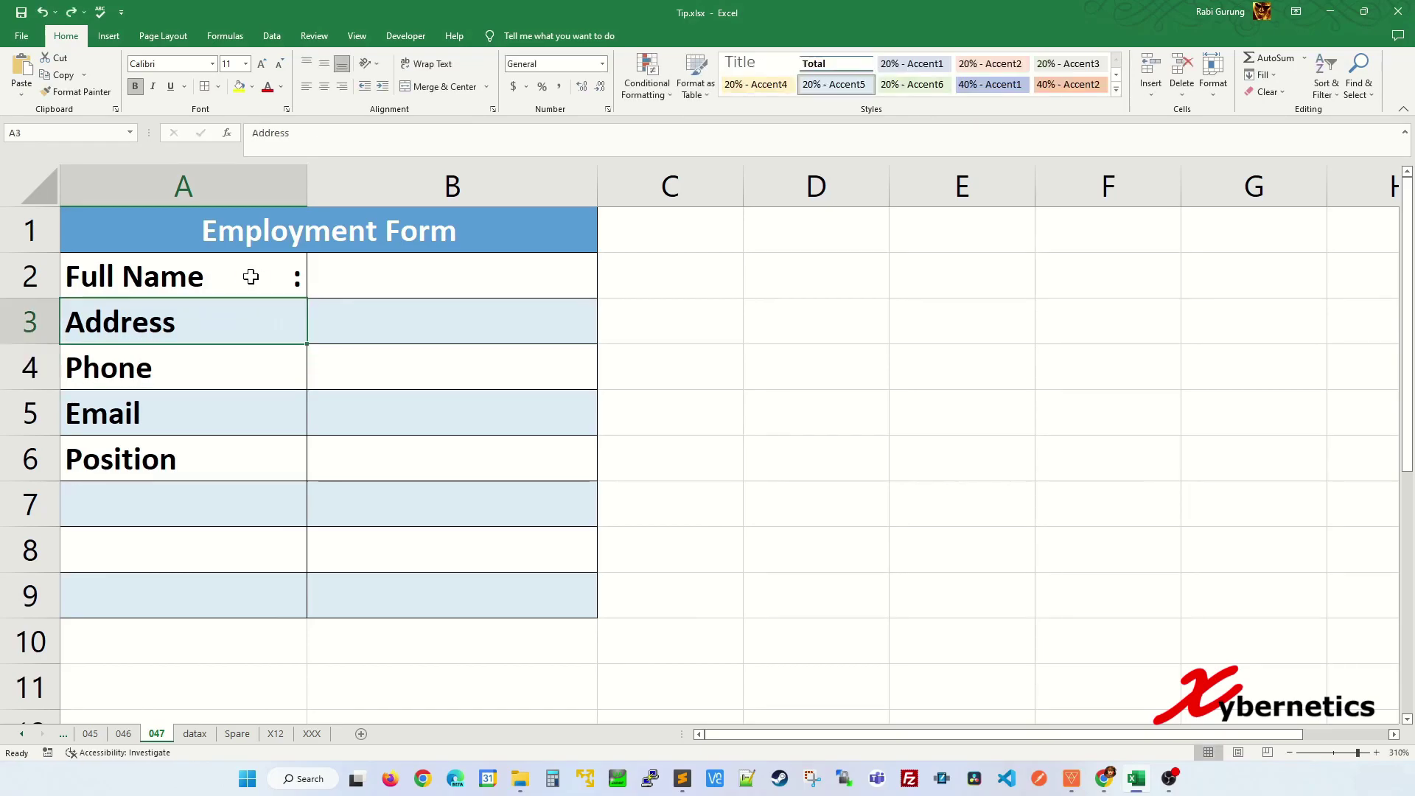
key("ctrl+z")
key("shift+Down")
key("shift+Down")
key("shift+Down")
key("shift+Down")
key("shift+Down")
key("shift+Down")
key("shift+Down")
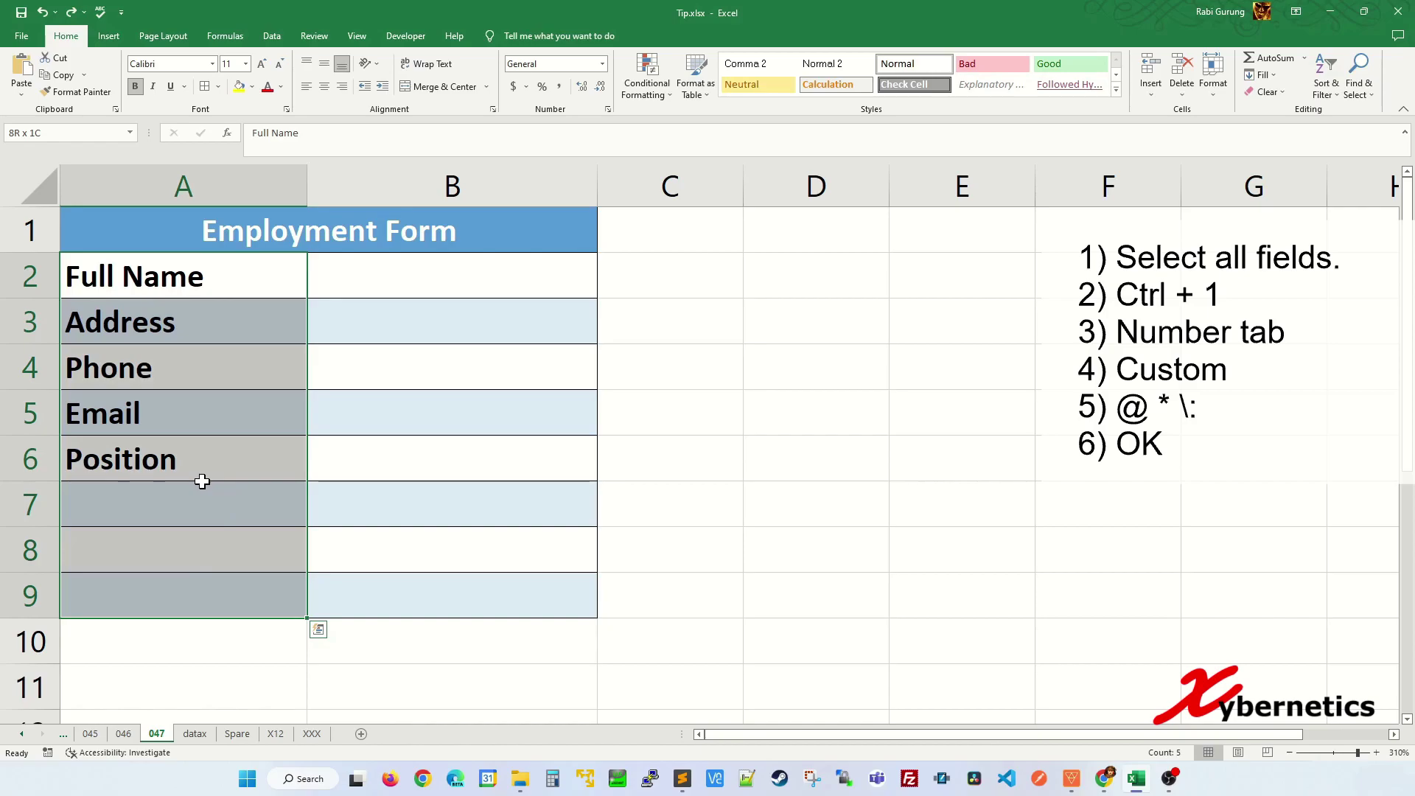
- Apply the custom format @ * \: to A2:A9 so each label ends with a right-aligned colon
key("ctrl+1")
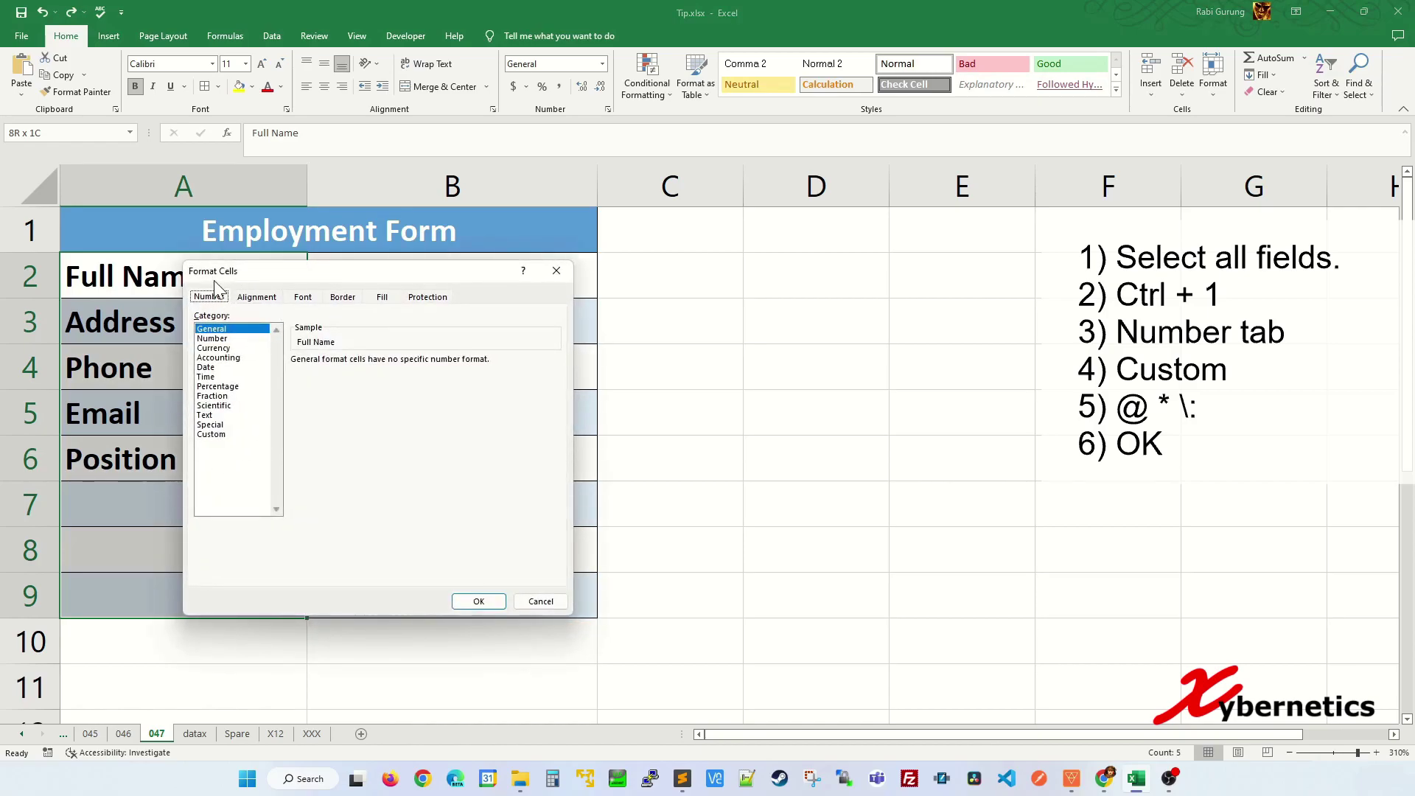
left_click(214, 435)
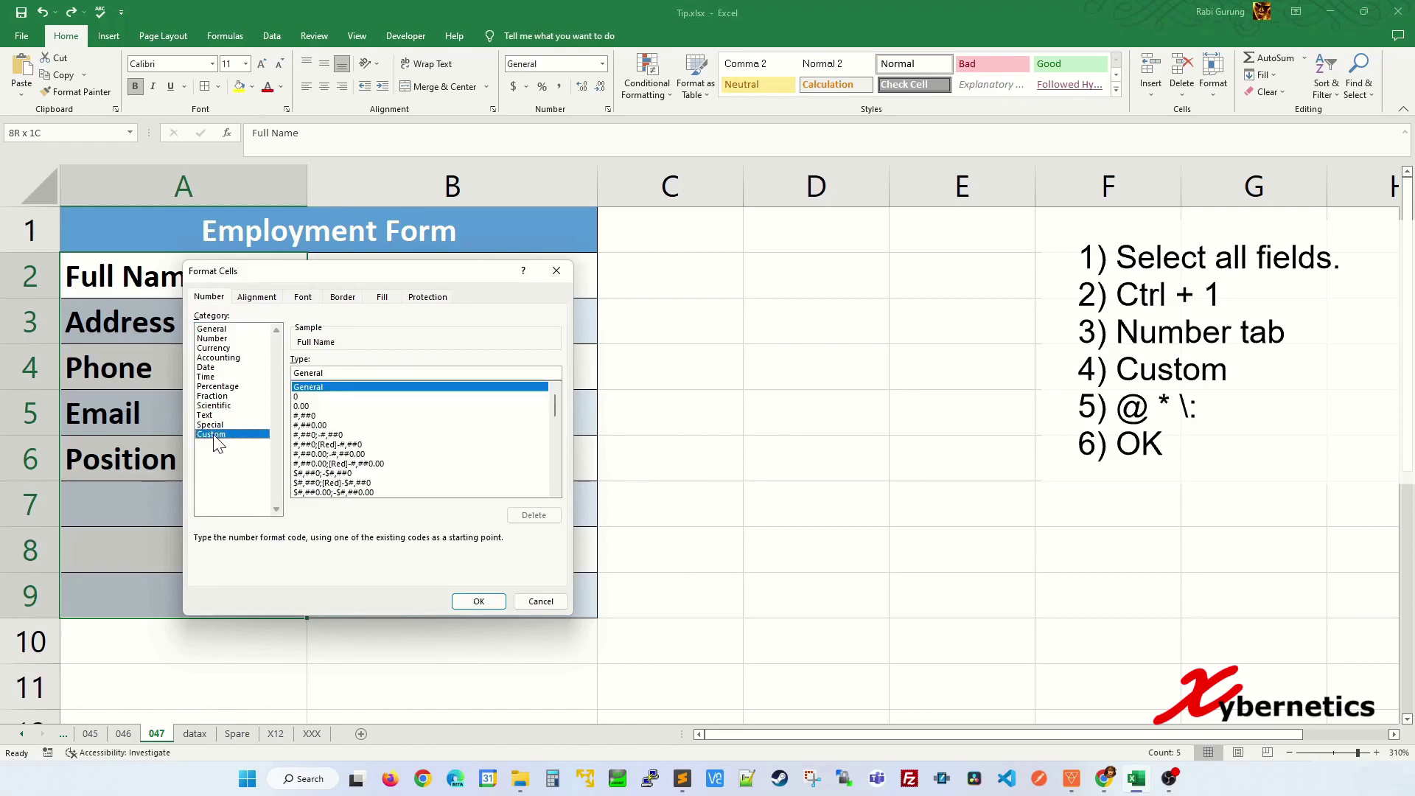
left_click_drag(359, 373, 288, 372)
key("BackSpace")
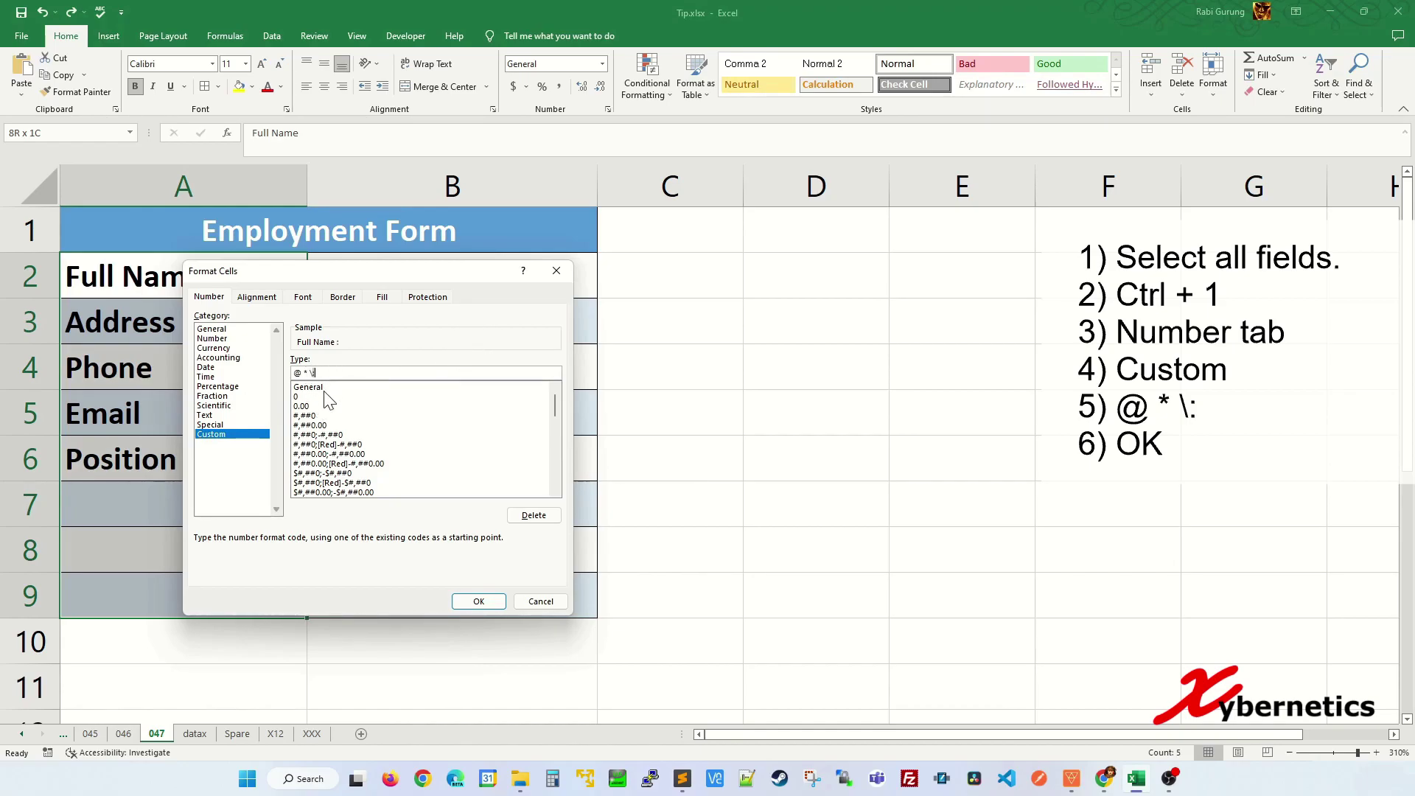
left_click(479, 600)
left_click(376, 354)
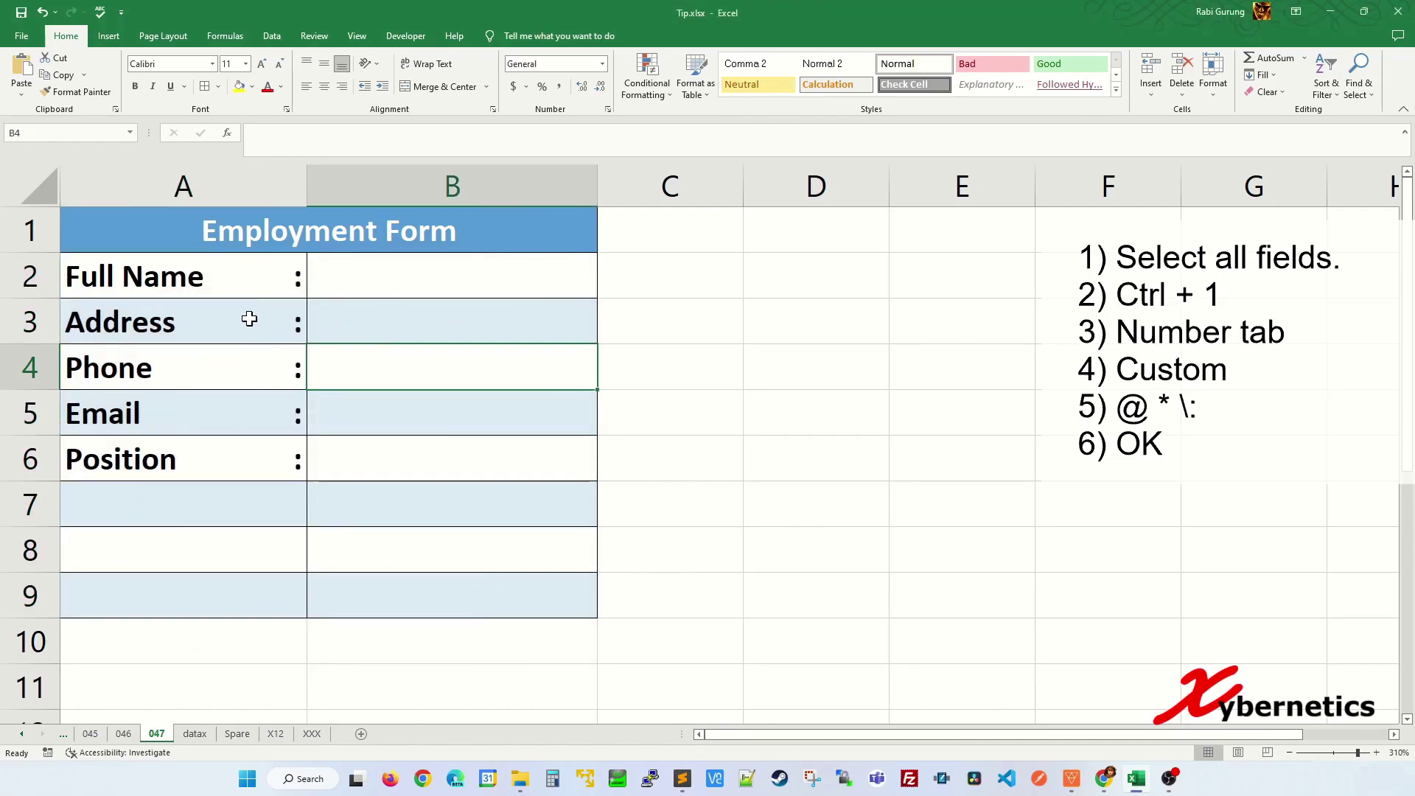
left_click(221, 504)
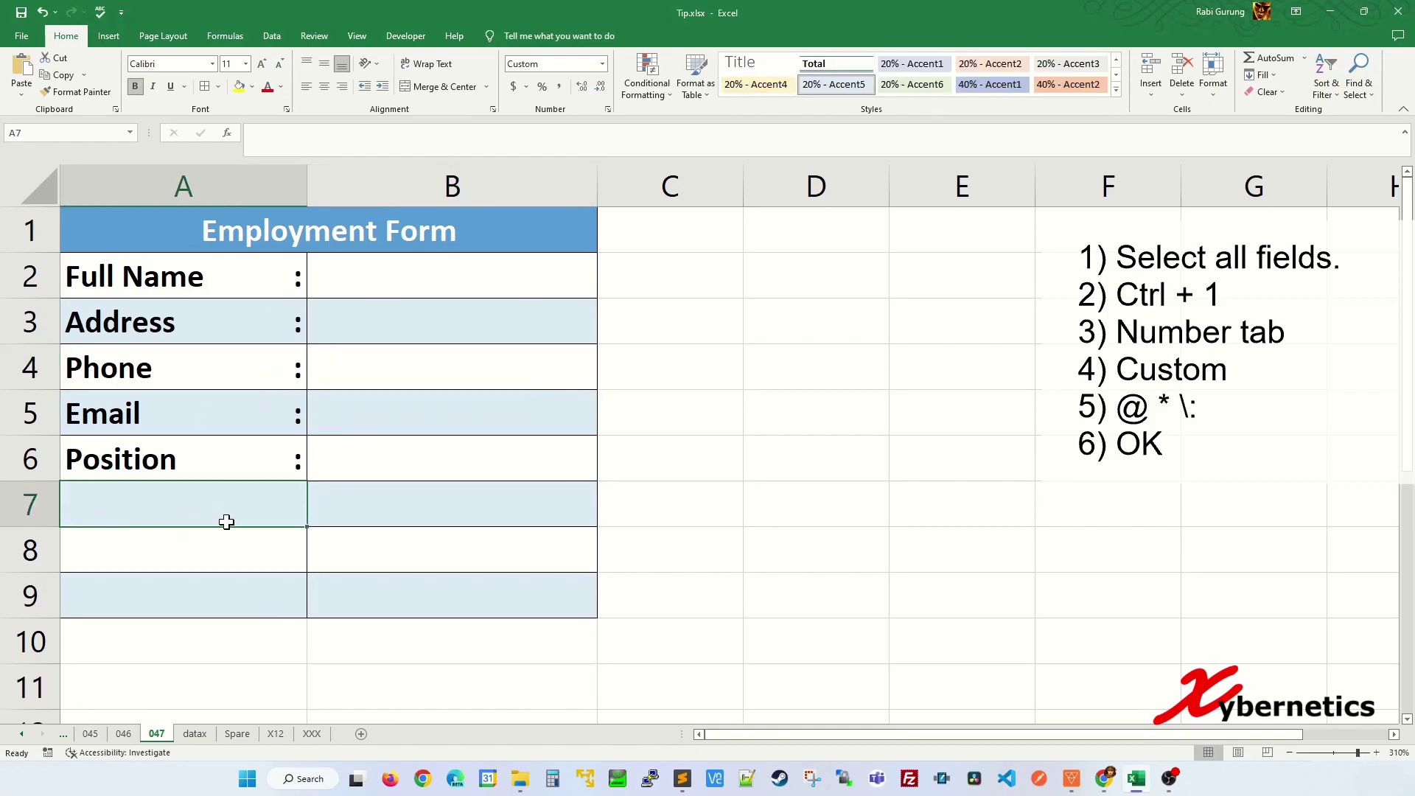
- Enter 'Start Date' in A7 and 'Education' in A8 as new form labels
type("St")
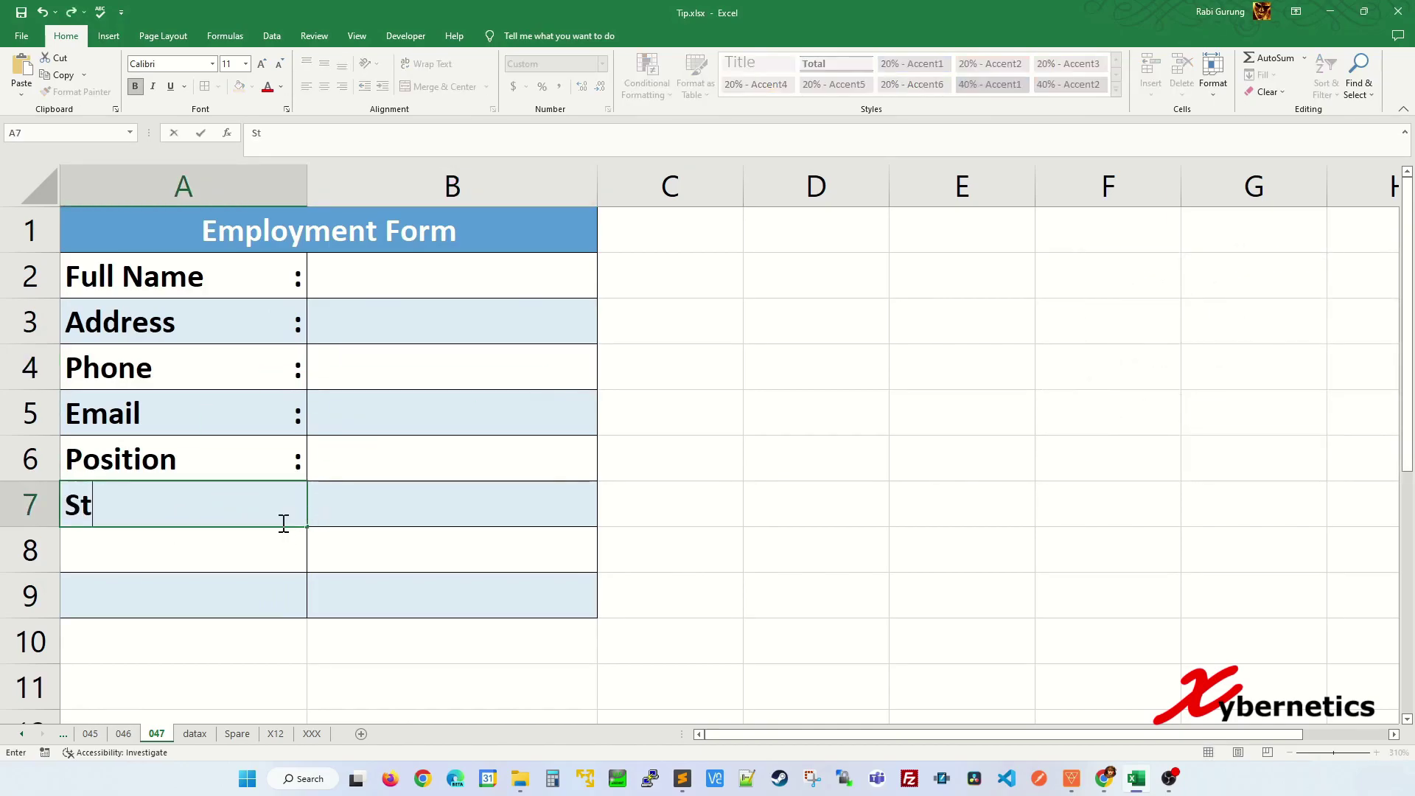
type("art Date")
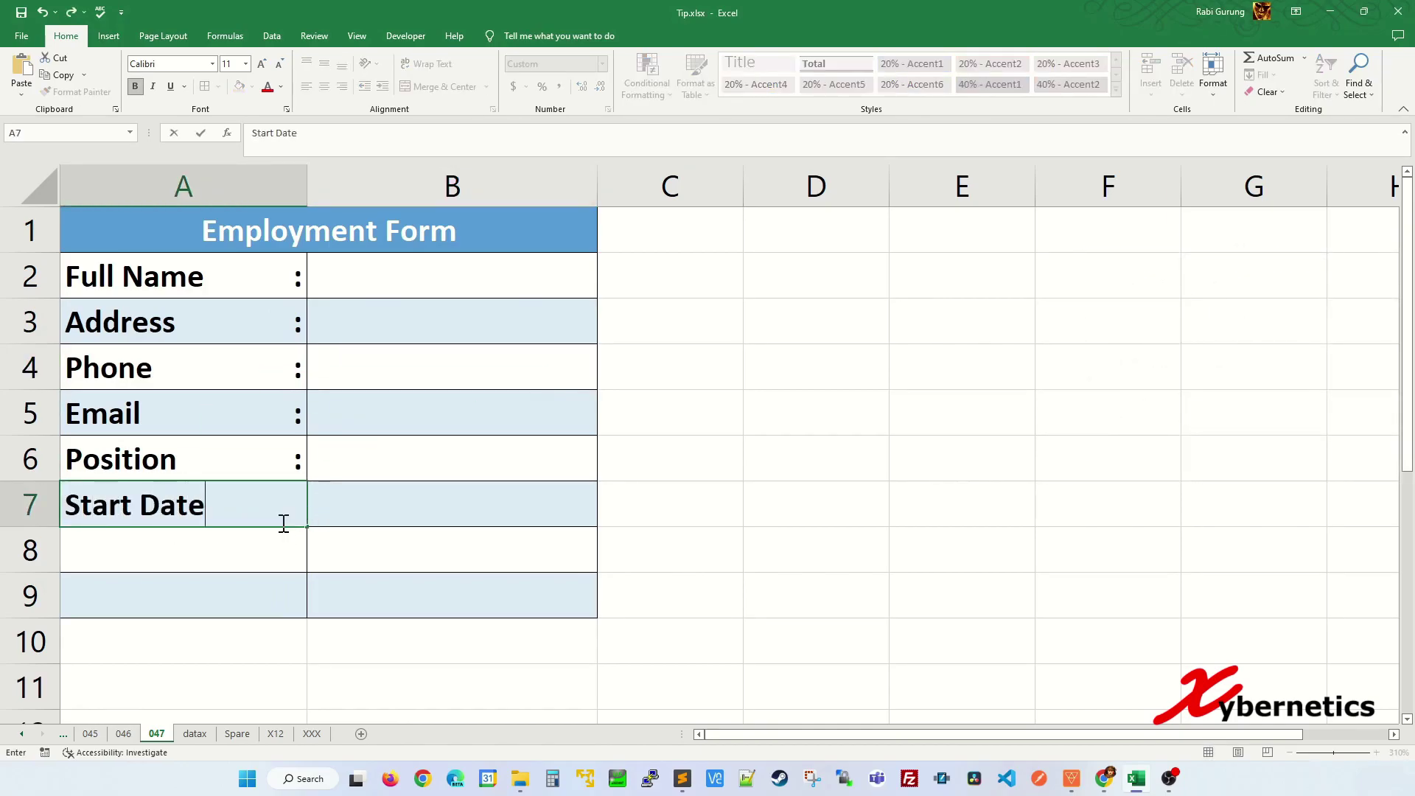
key("Return")
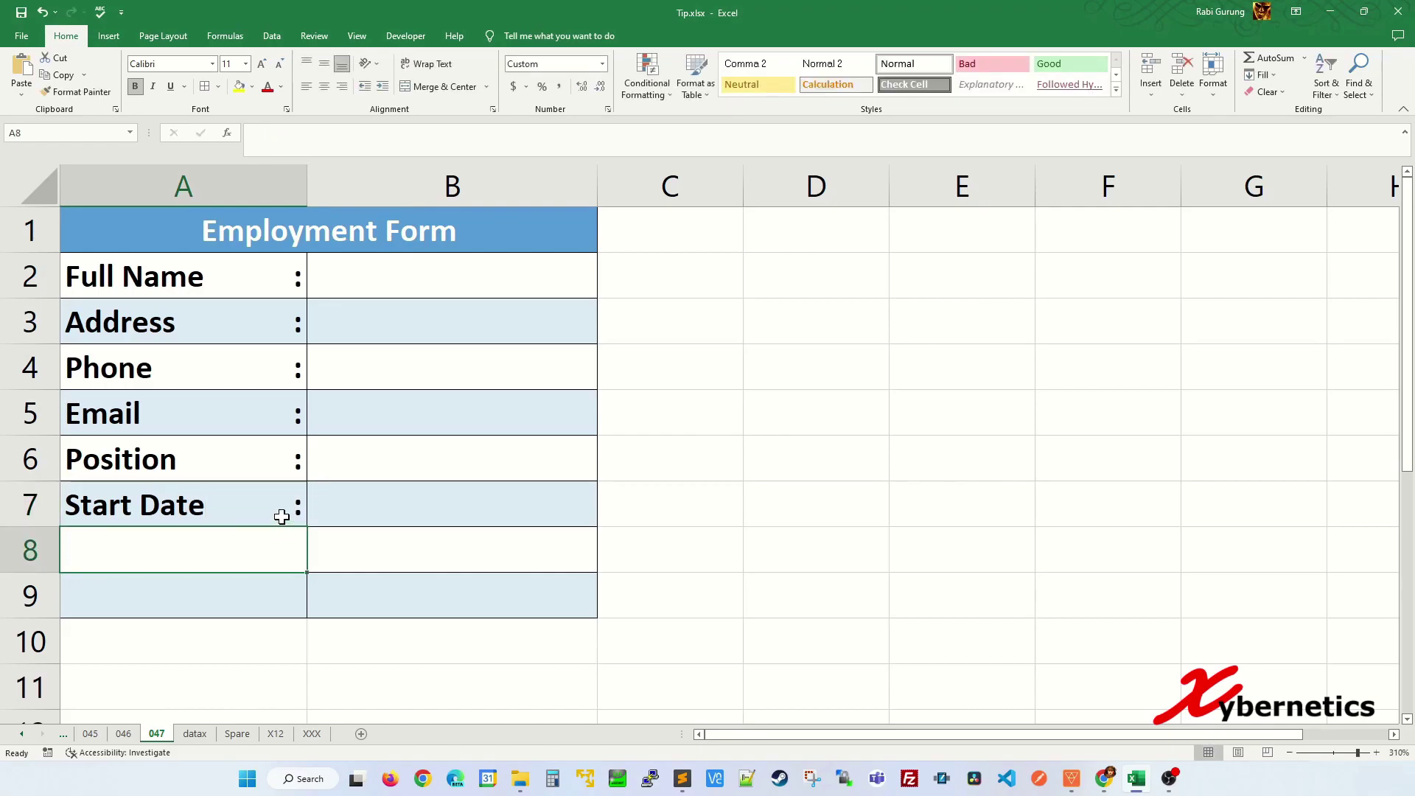
type("education")
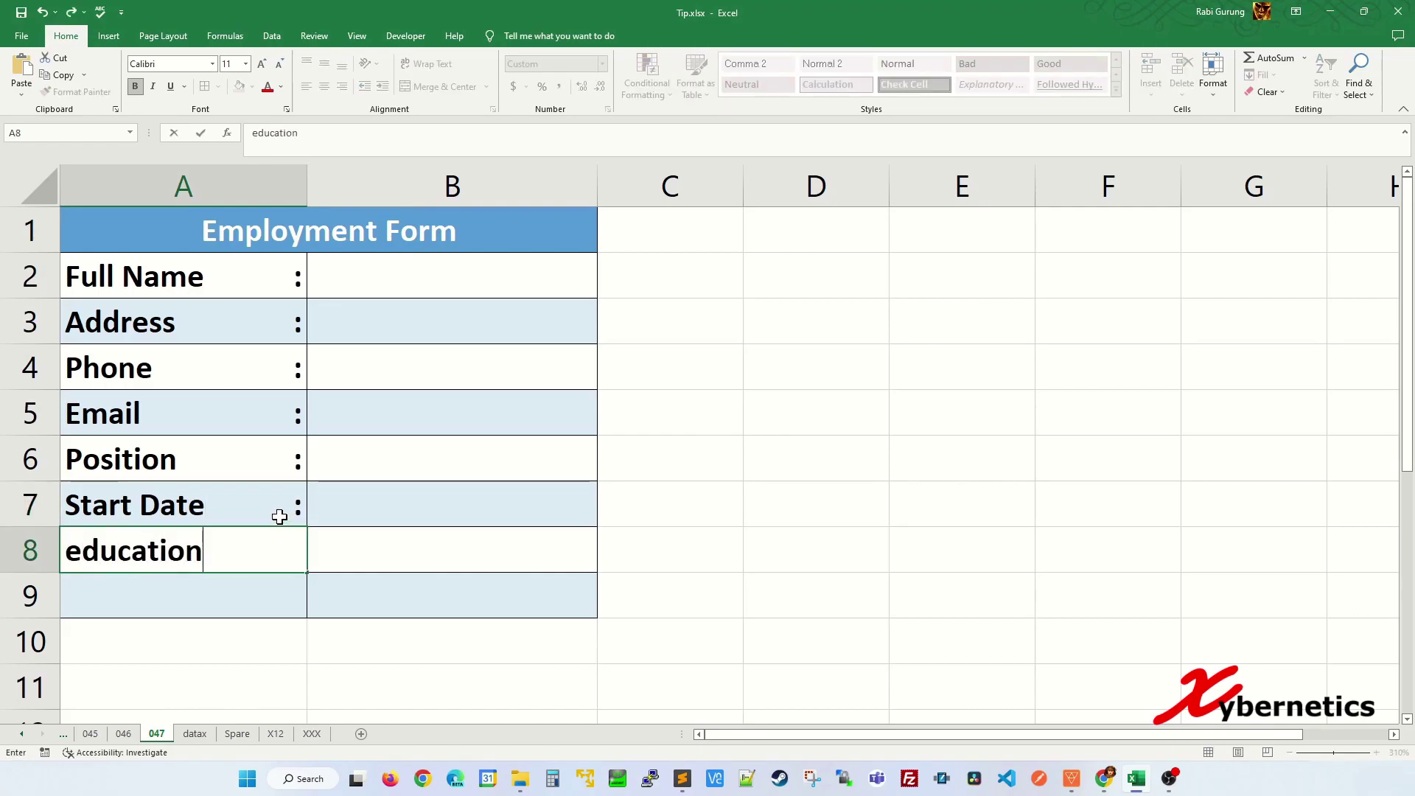
key("Escape")
type("Education")
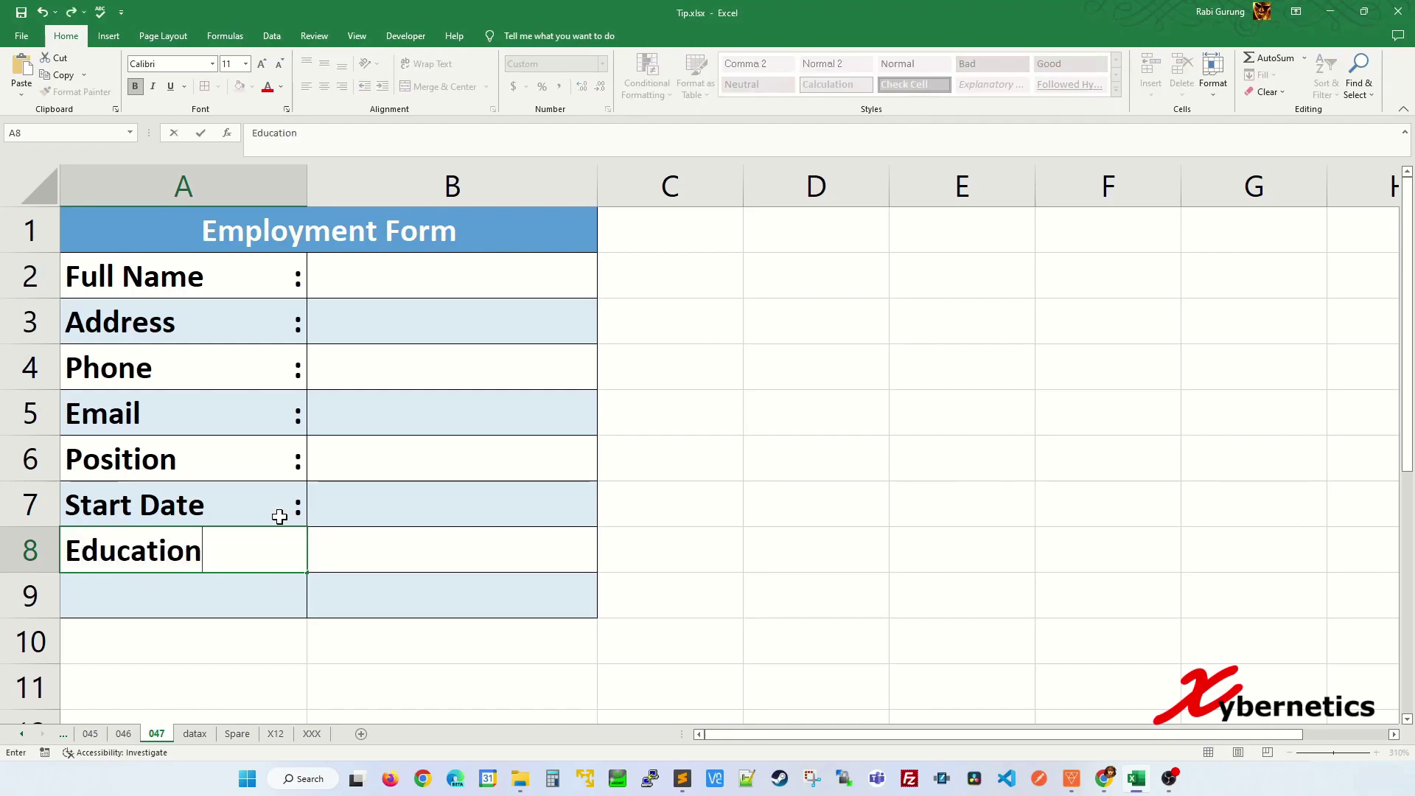
key("Return")
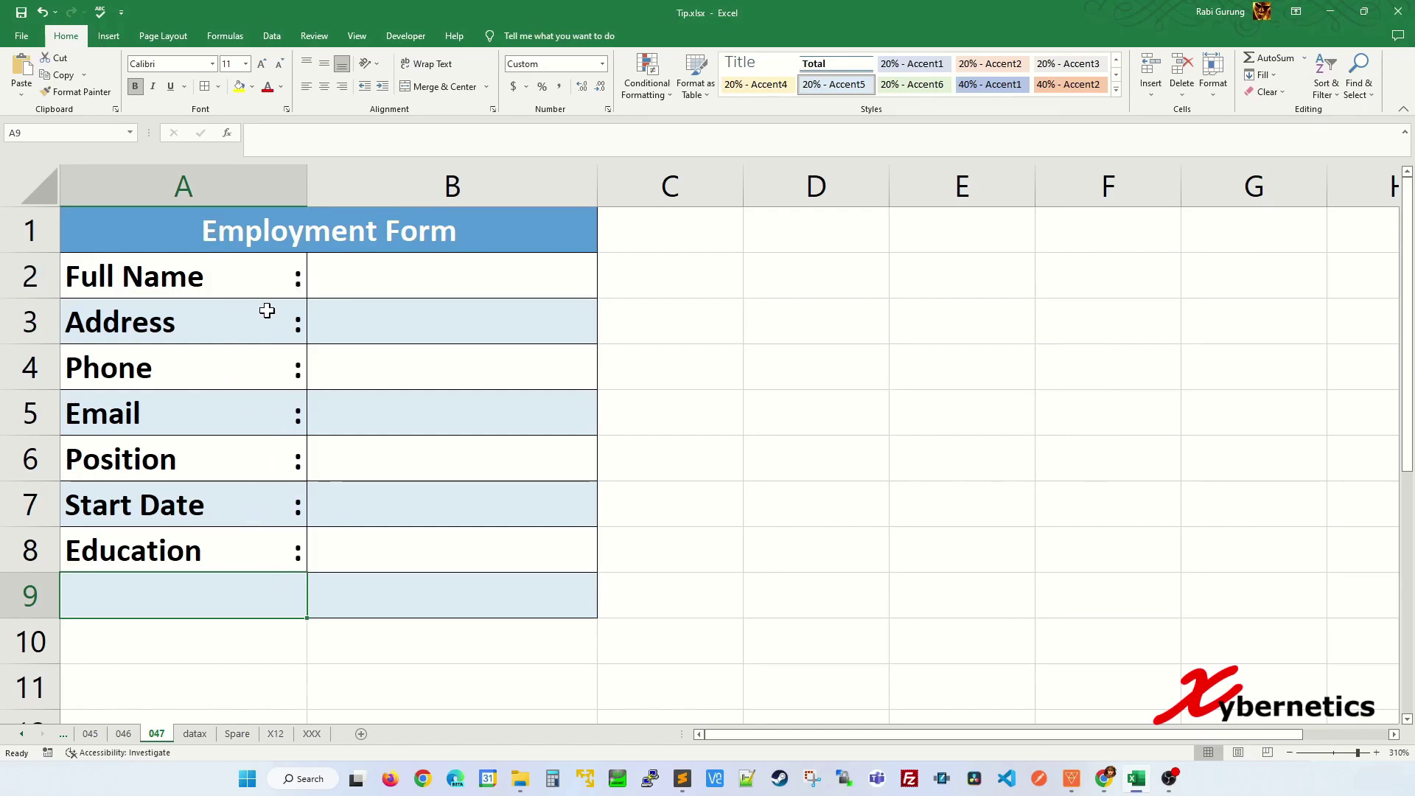
- Change A2:A9's custom format to @ * - so labels end with a right-aligned dash
left_click_drag(274, 268, 277, 589)
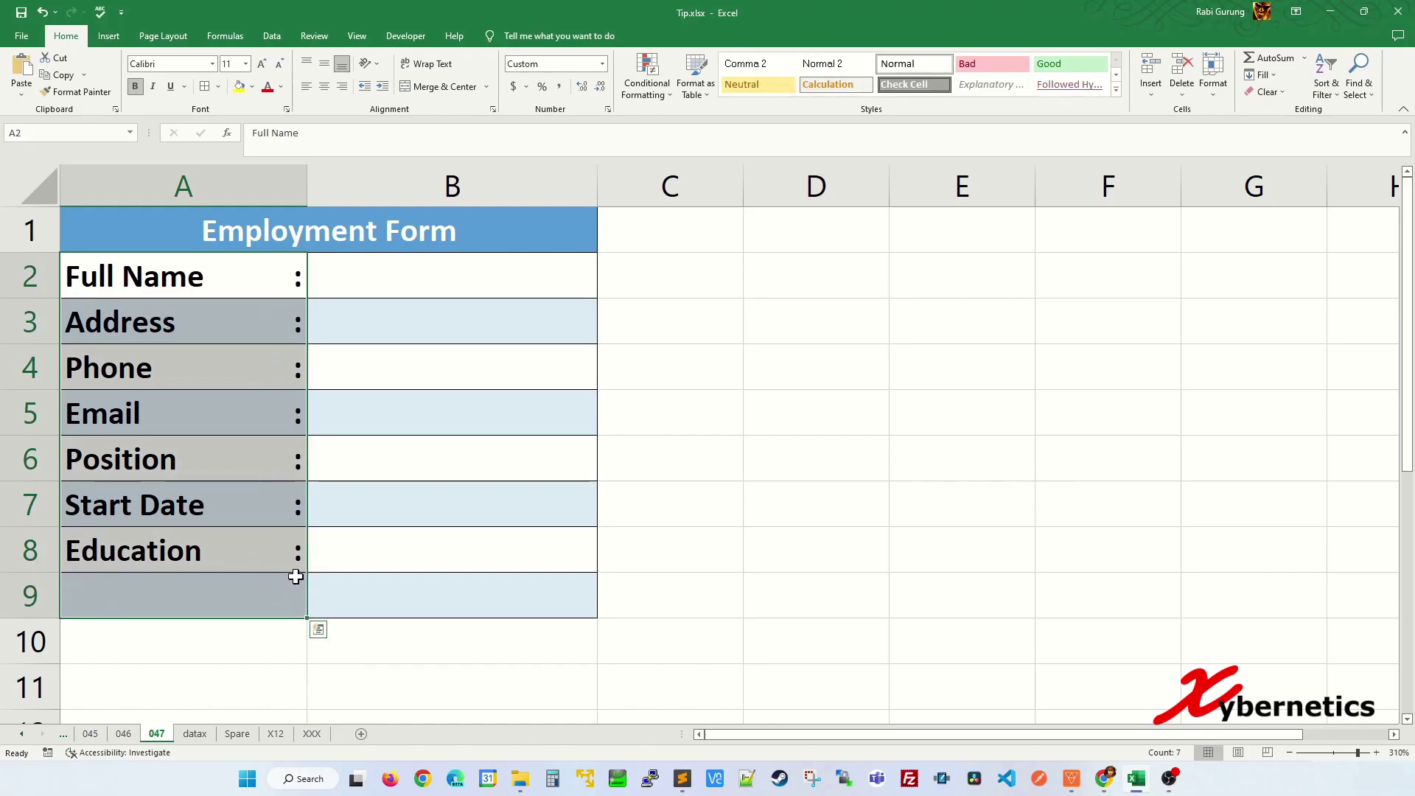
key("ctrl+1")
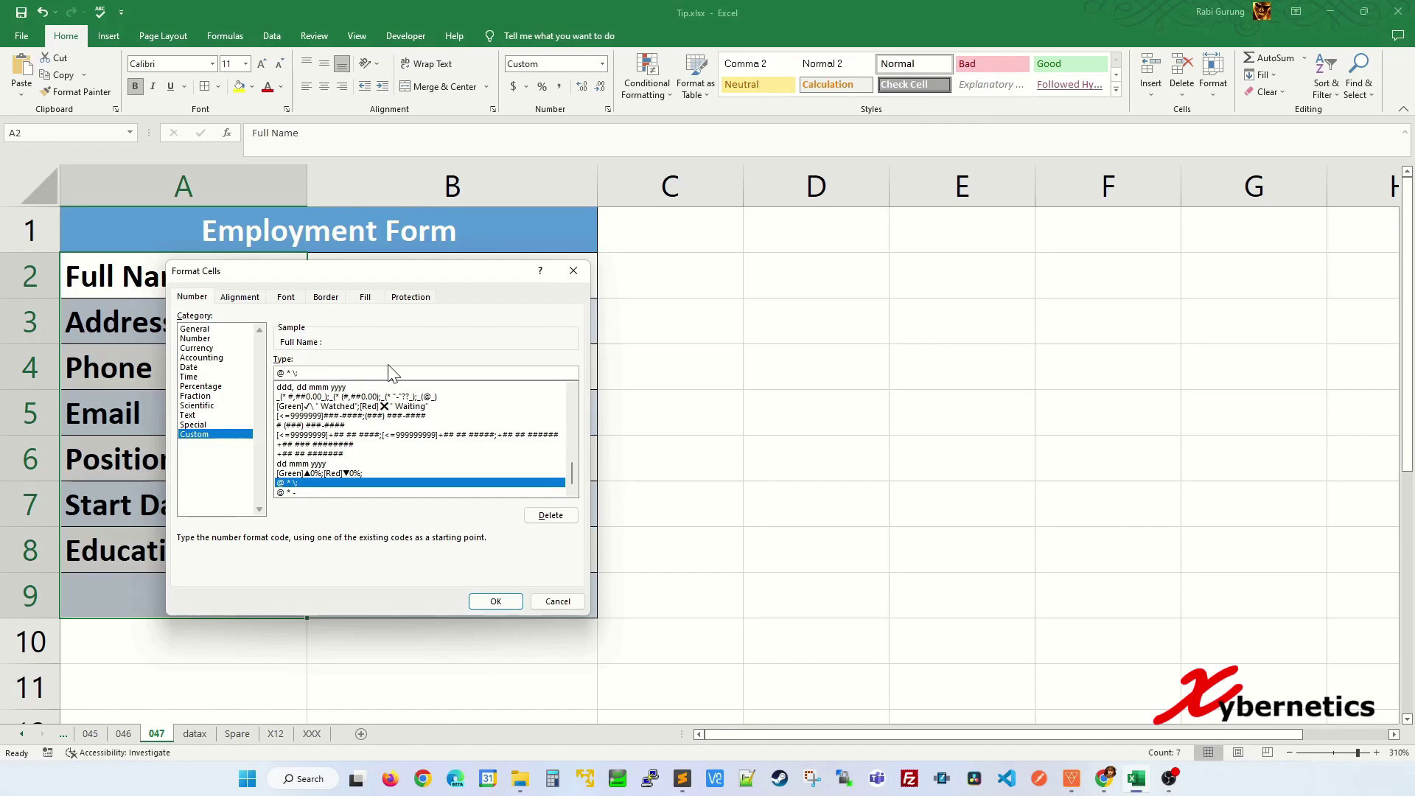
key("BackSpace")
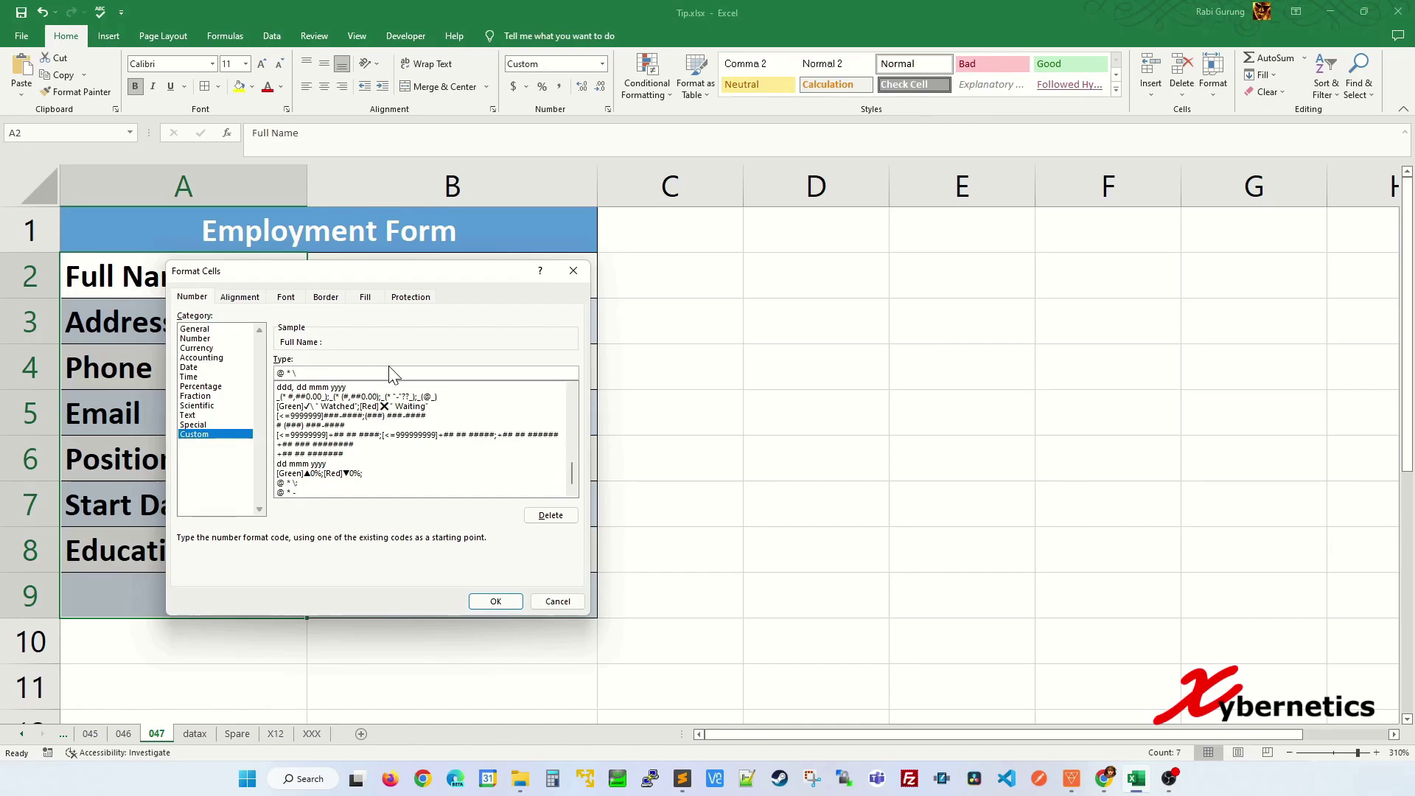
key("Return")
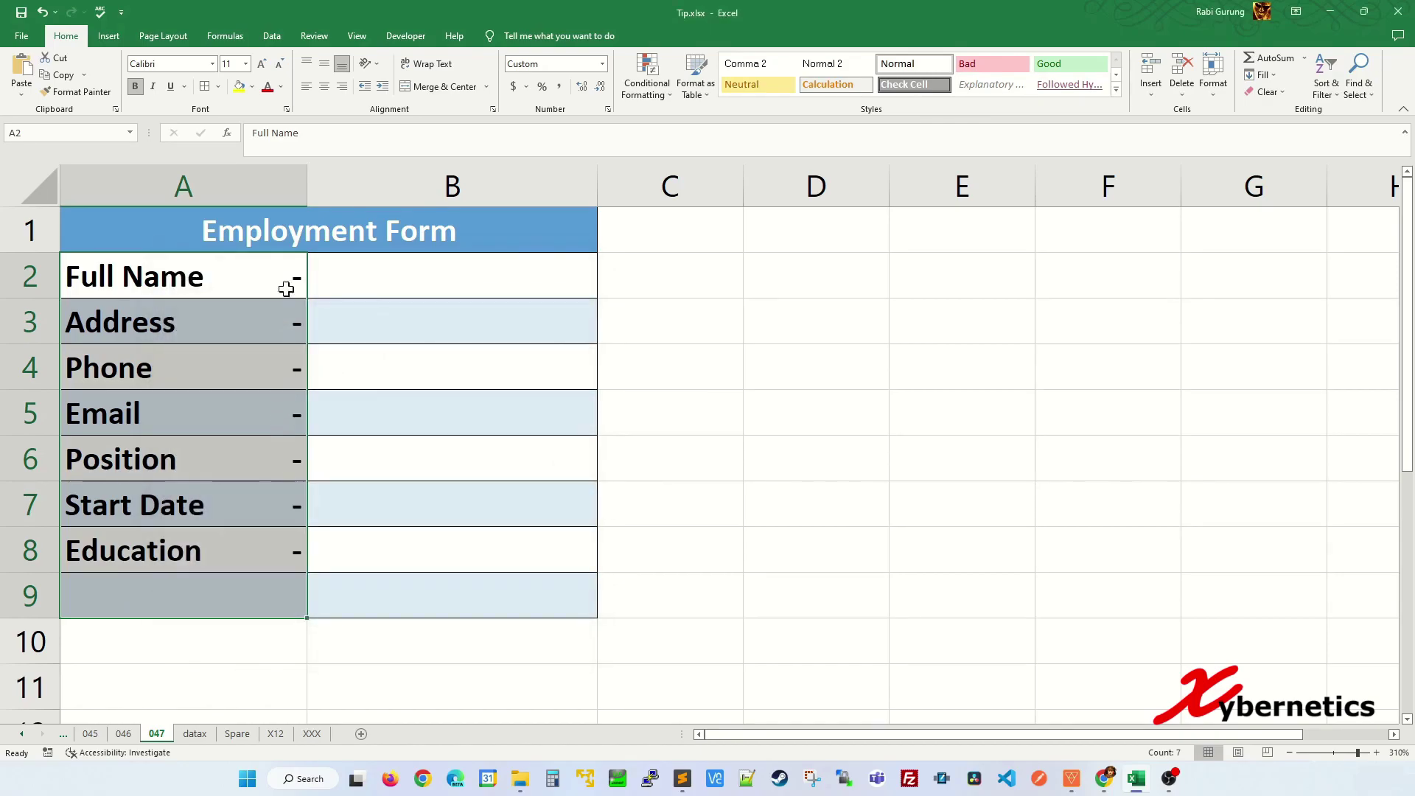
left_click(398, 331)
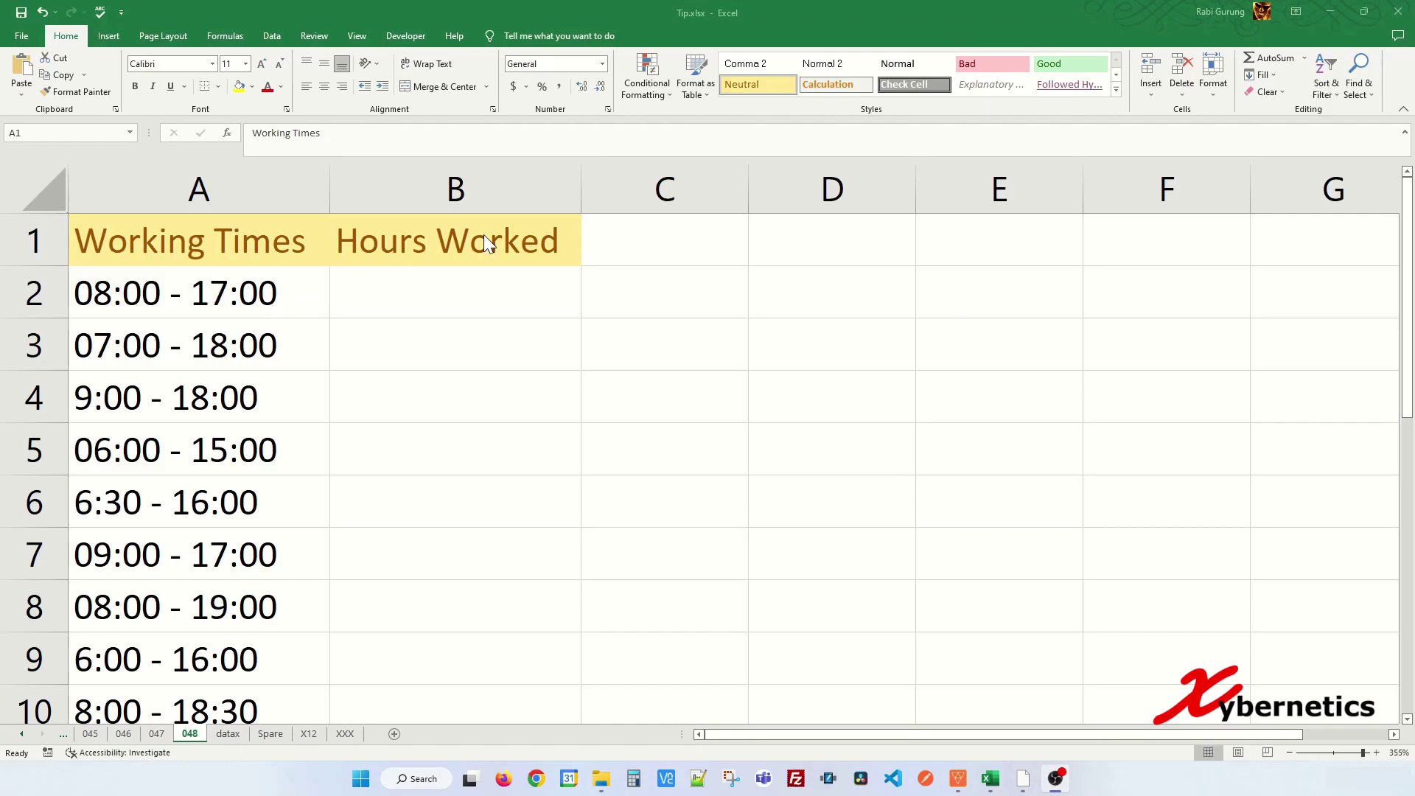
- Begin the B2 formula with RIGHT(A2,5)-LEFT(A2,5) to subtract the start from the end time
left_click(429, 291)
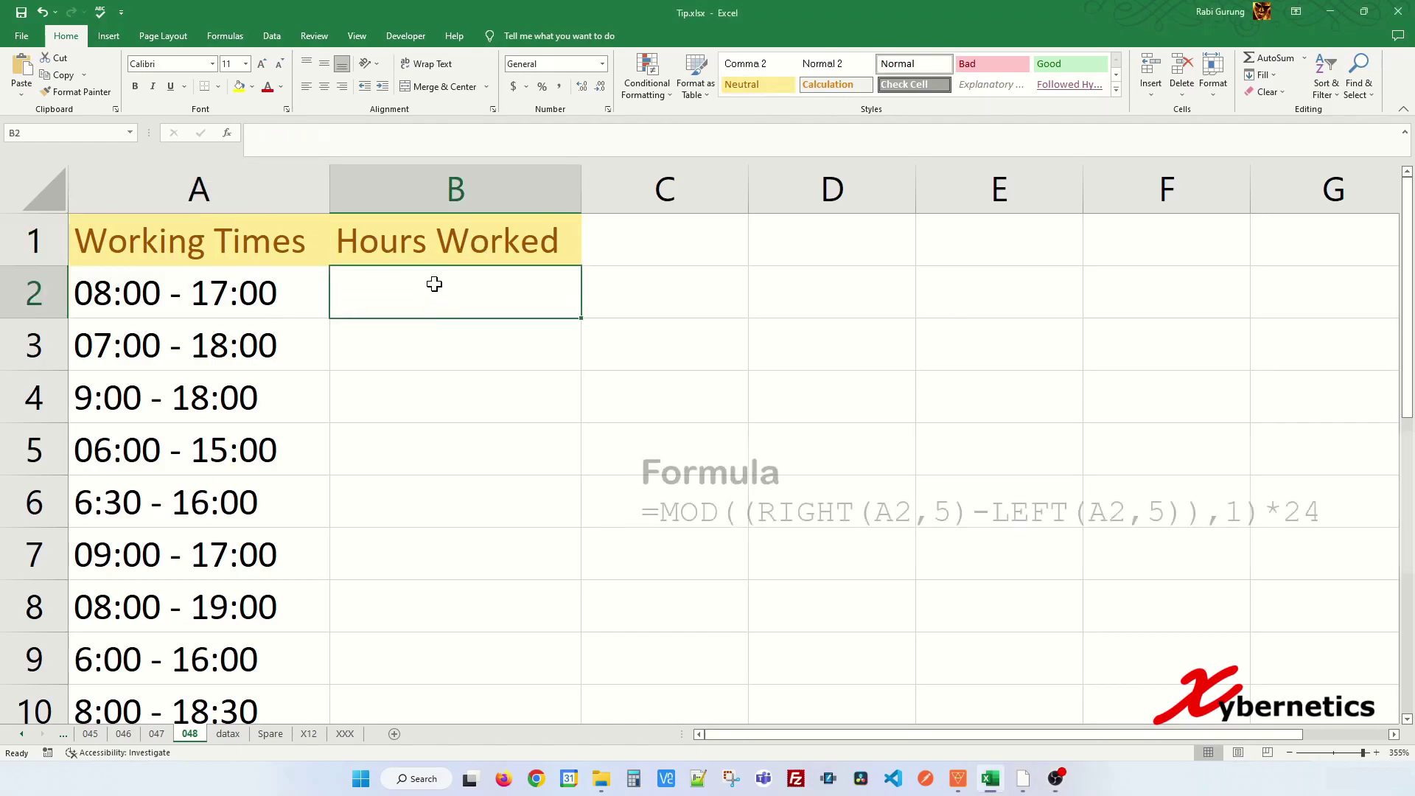
type("=MOD")
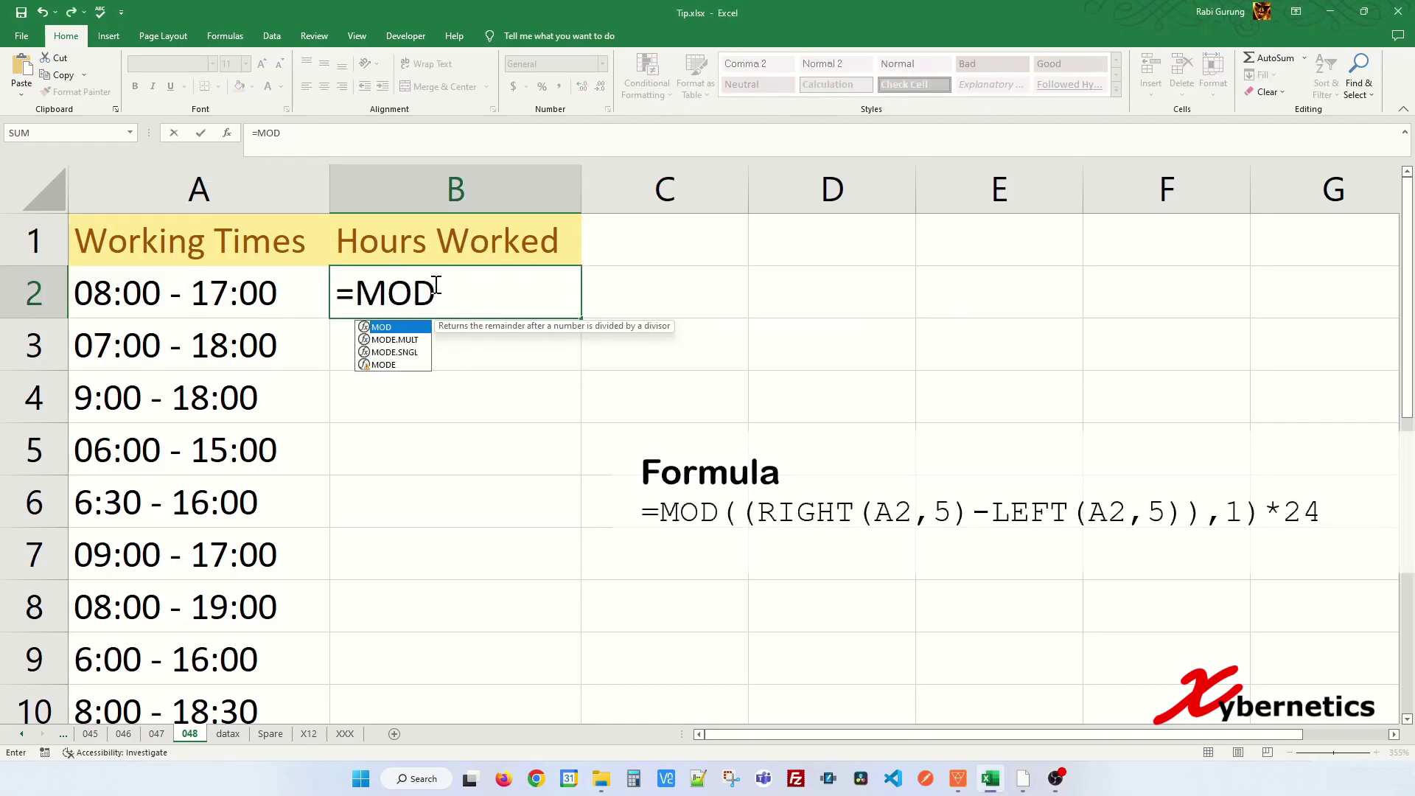
type("((")
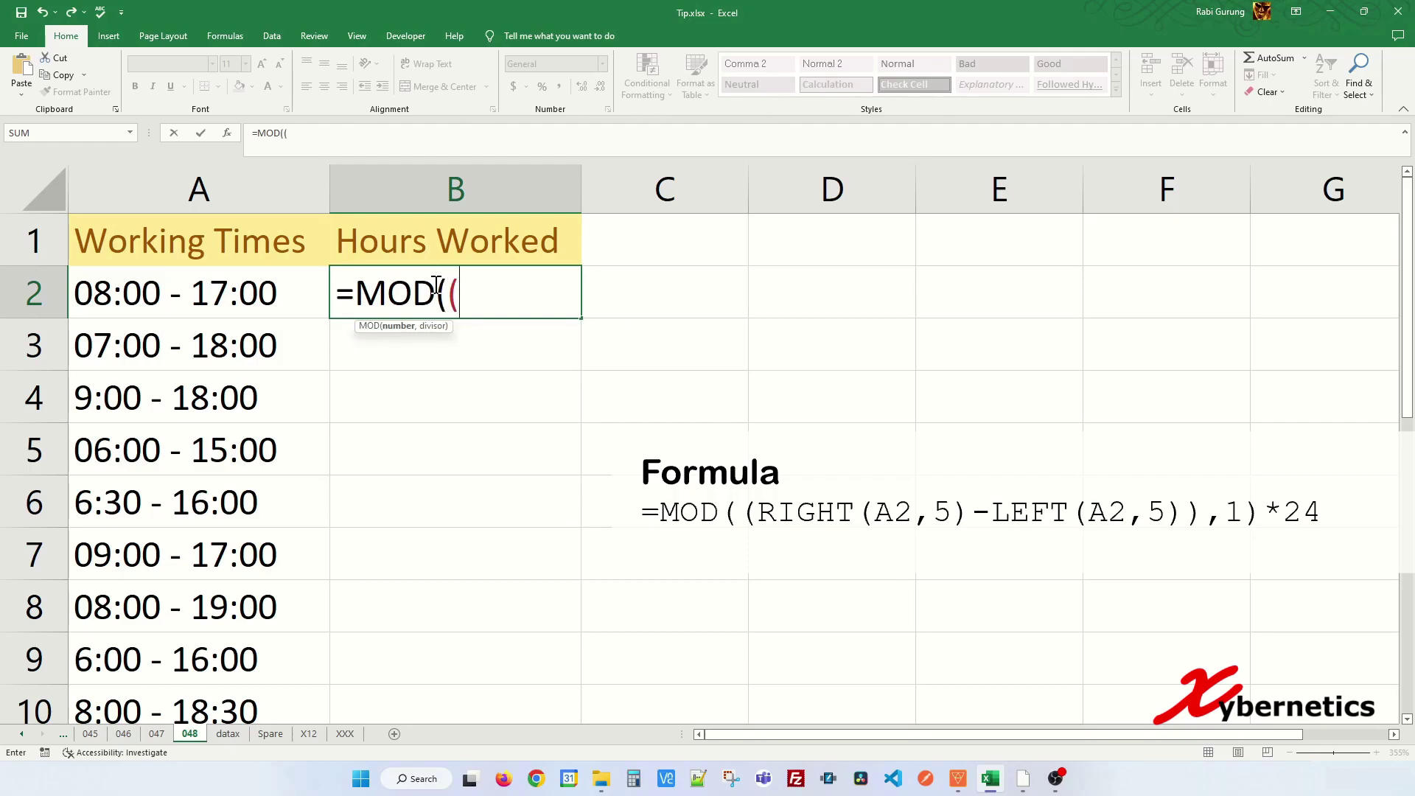
type("RIGHT(")
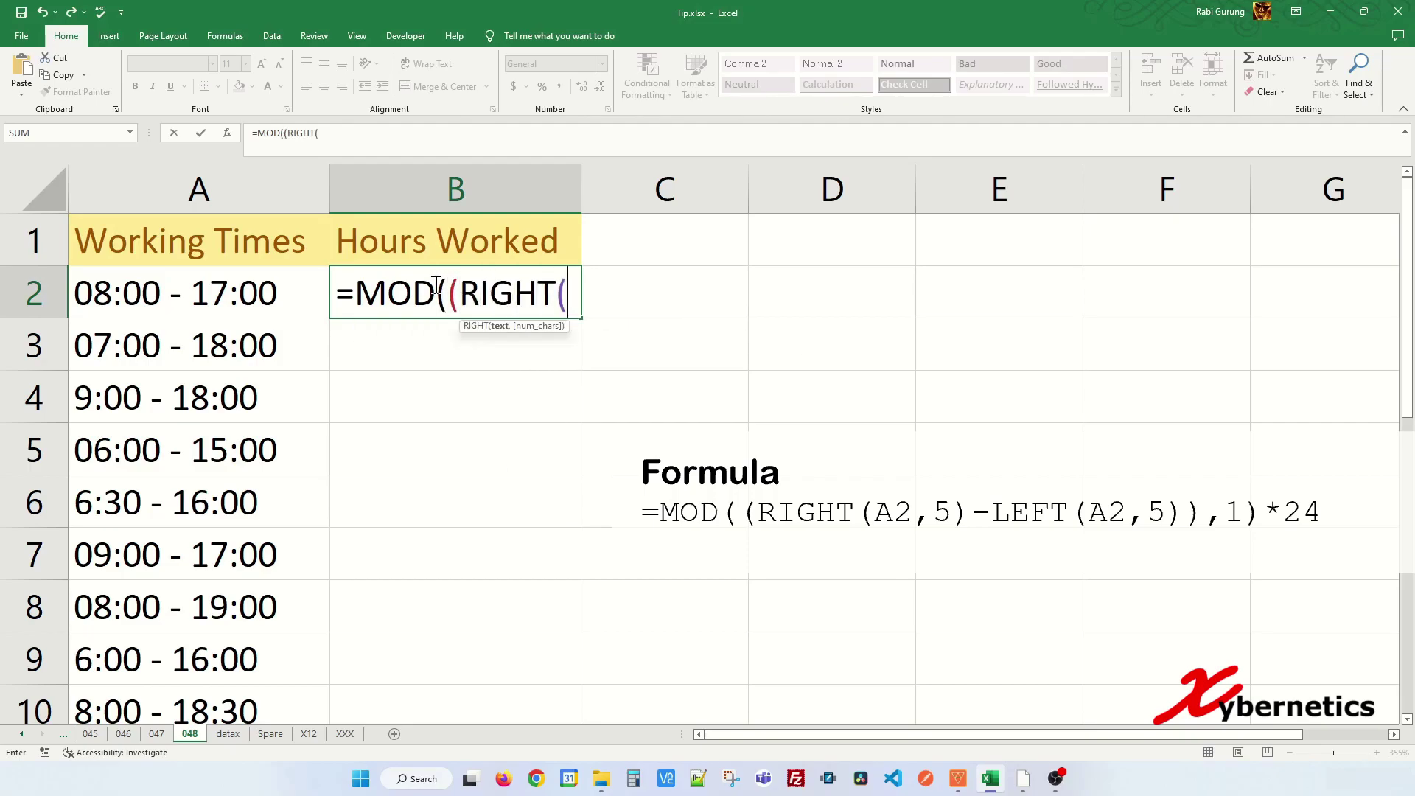
left_click(295, 290)
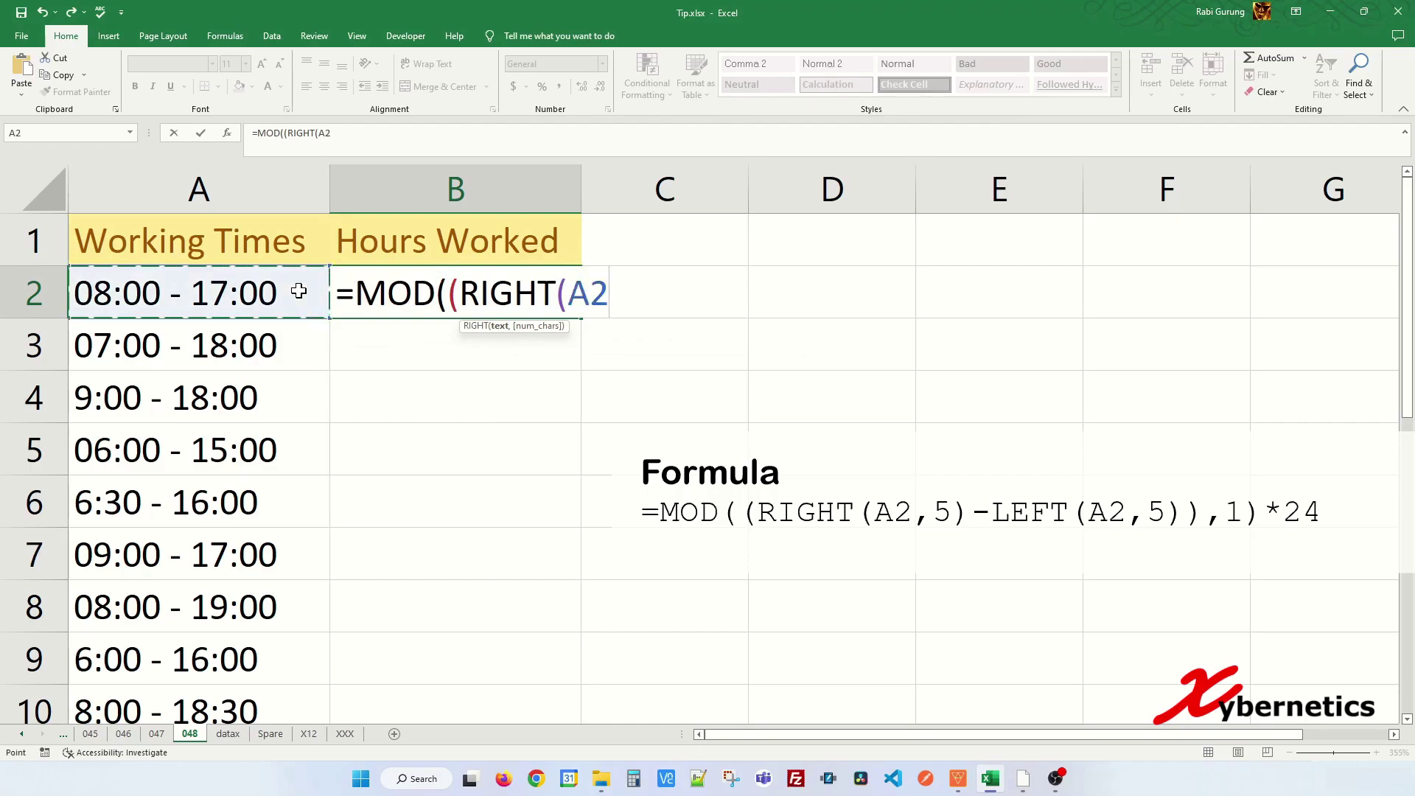
type(",5")
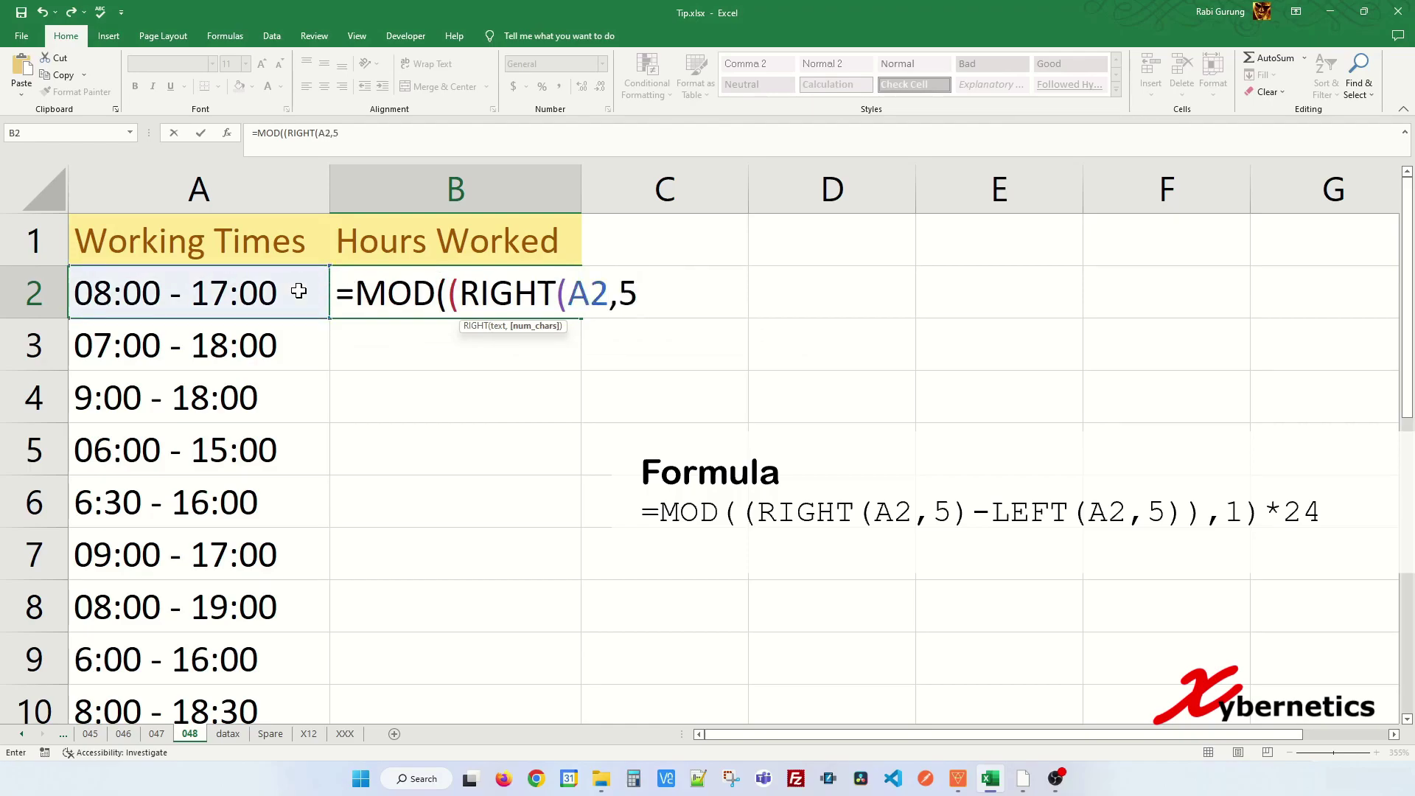
type(")")
left_click_drag(460, 295, 651, 295)
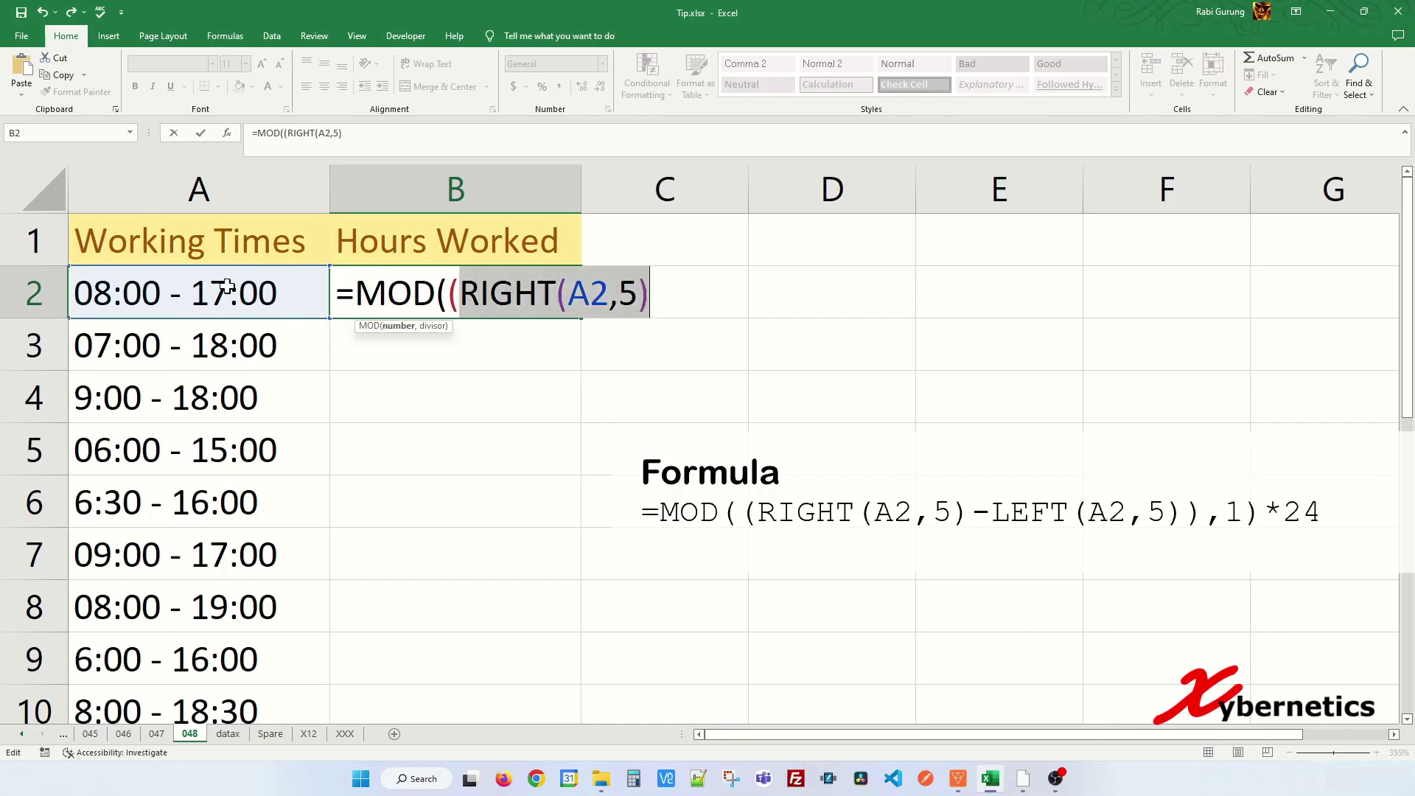
left_click(653, 293)
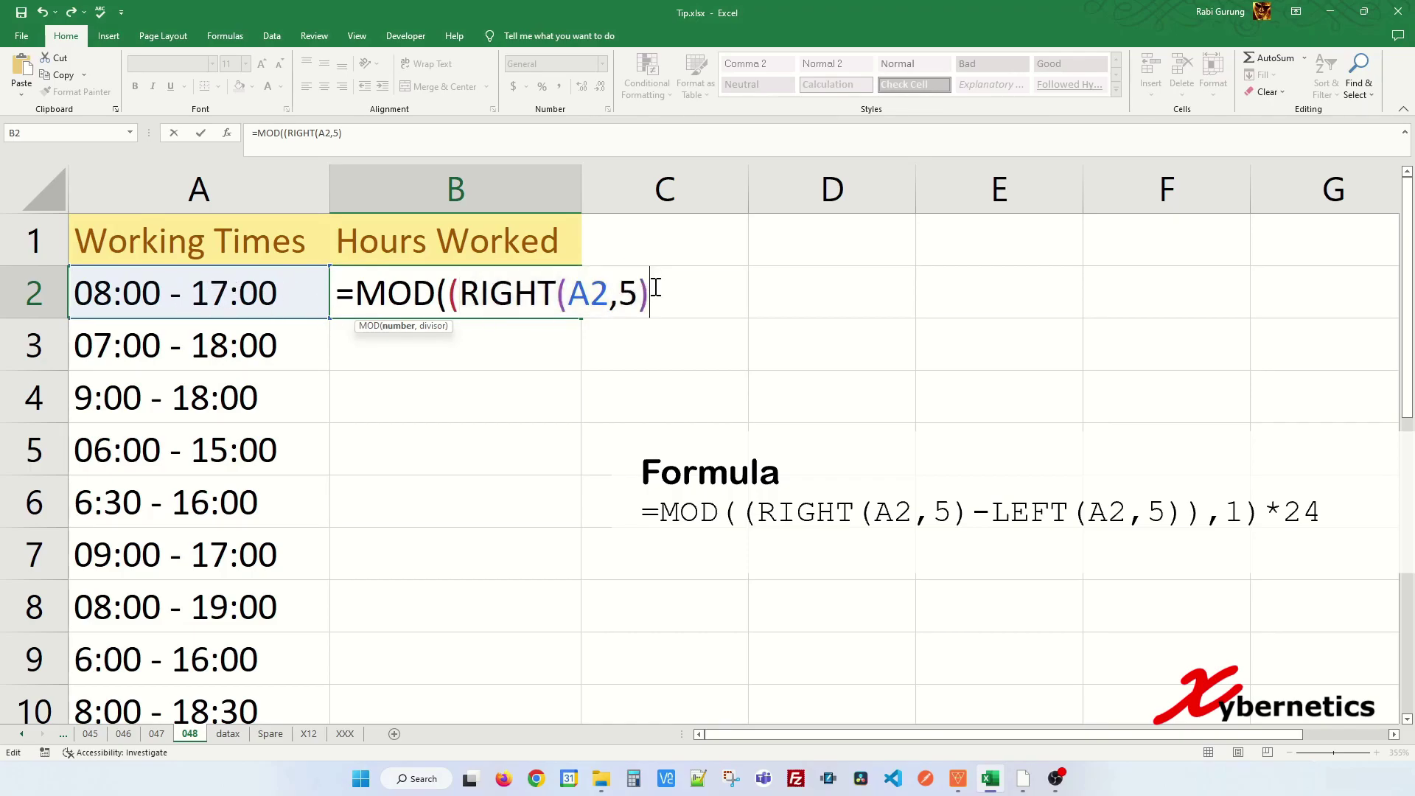
type("-LEFT(")
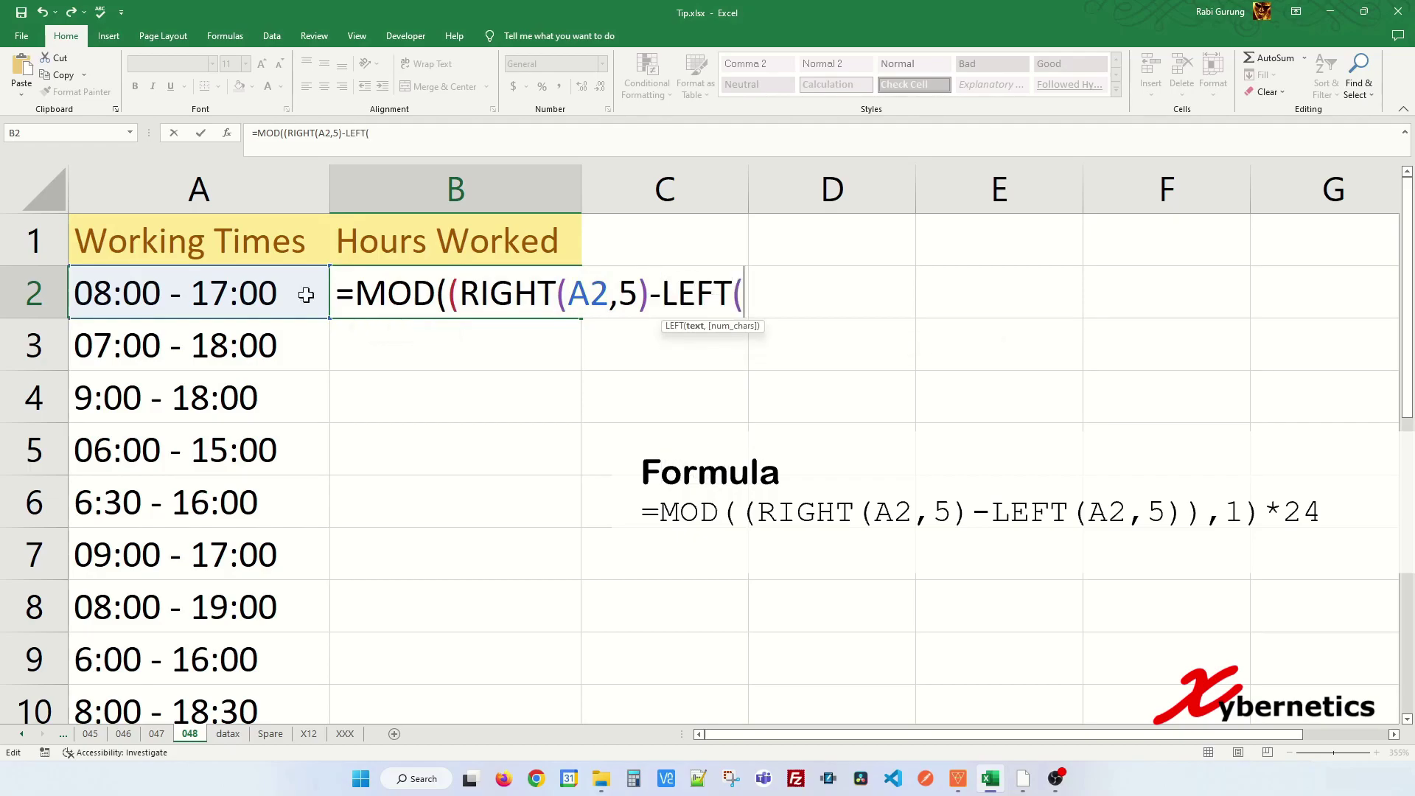
left_click(212, 289)
type(",5")
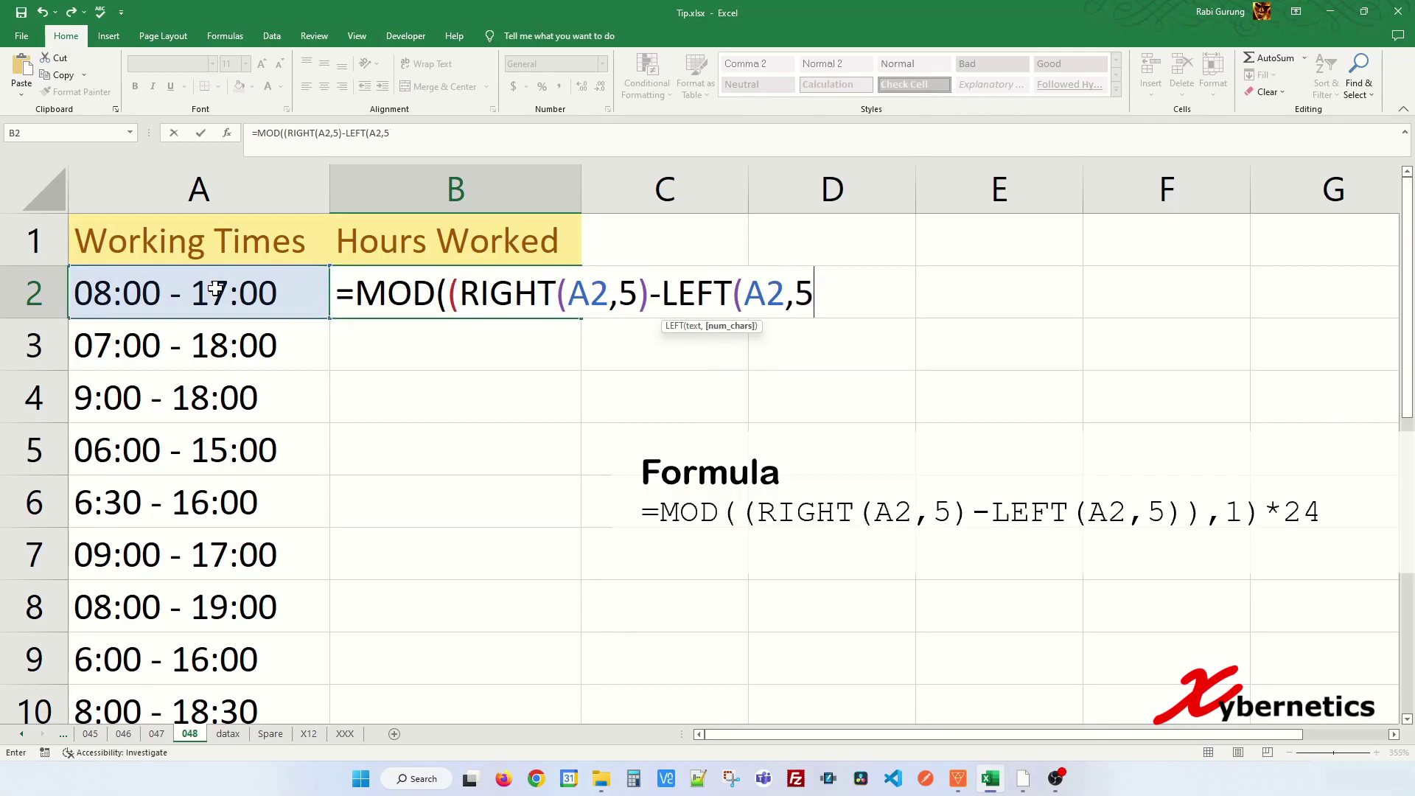
type(")")
- Complete B2 as =MOD((RIGHT(A2,5)-LEFT(A2,5)),1)*24 and commit it
left_click_drag(662, 295, 826, 296)
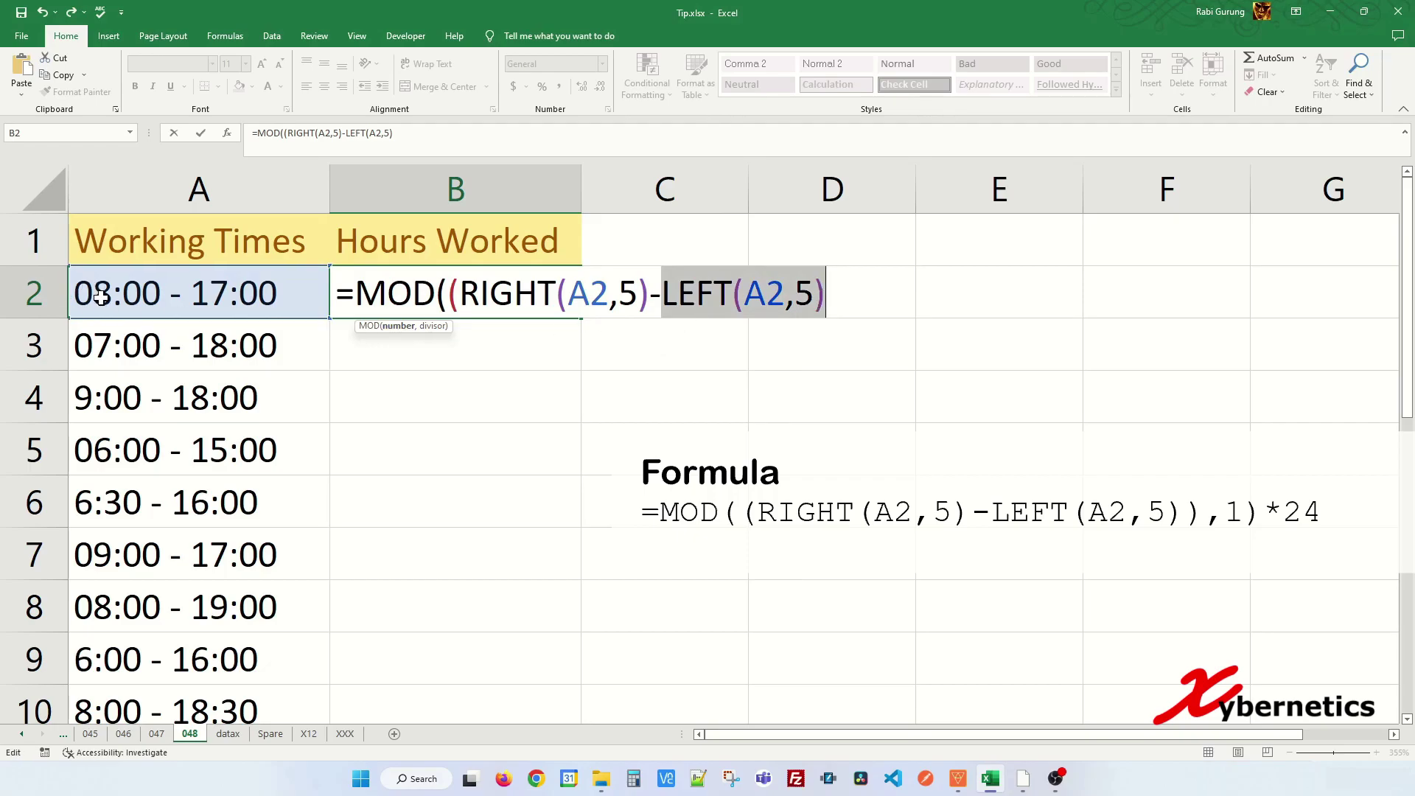
left_click(831, 290)
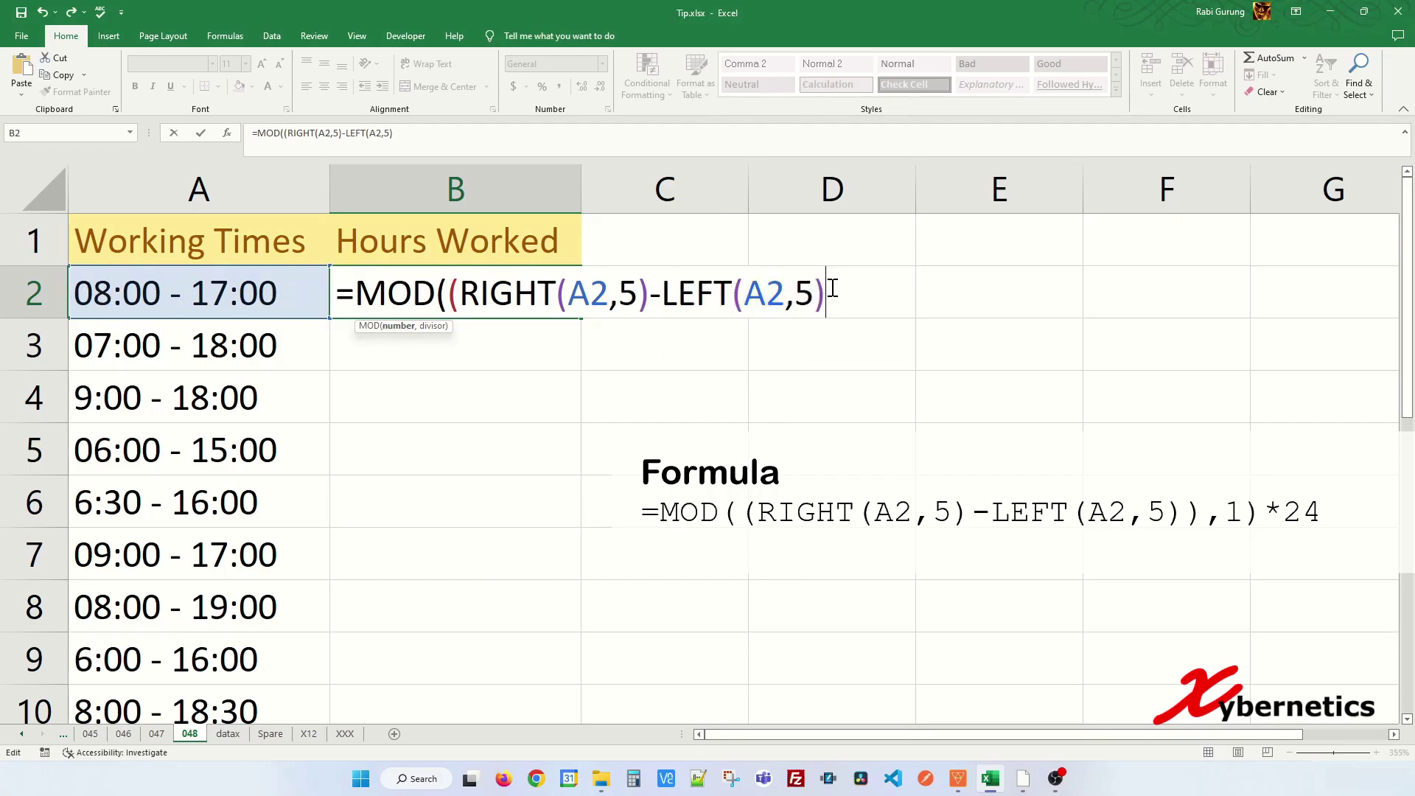
type("),1)")
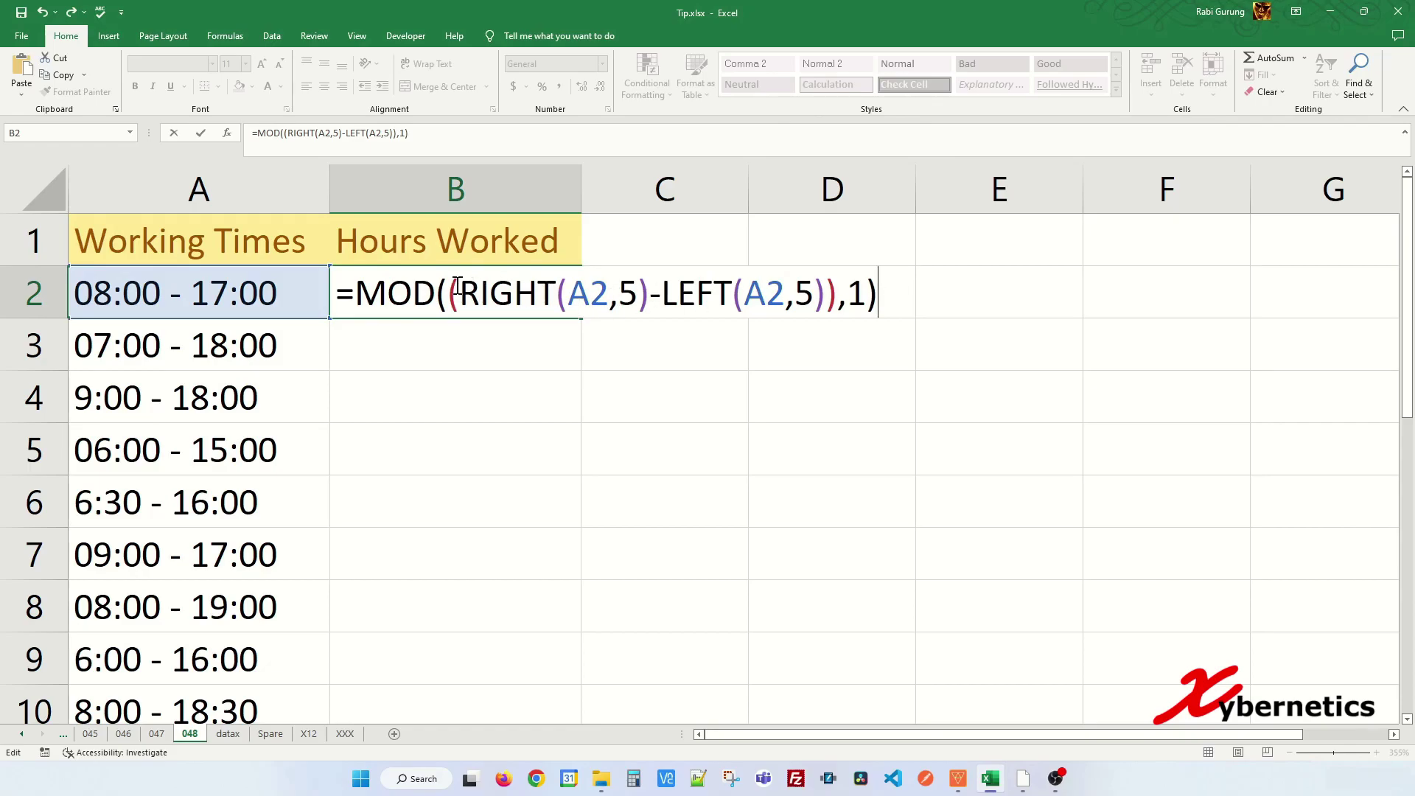
left_click_drag(445, 292, 867, 290)
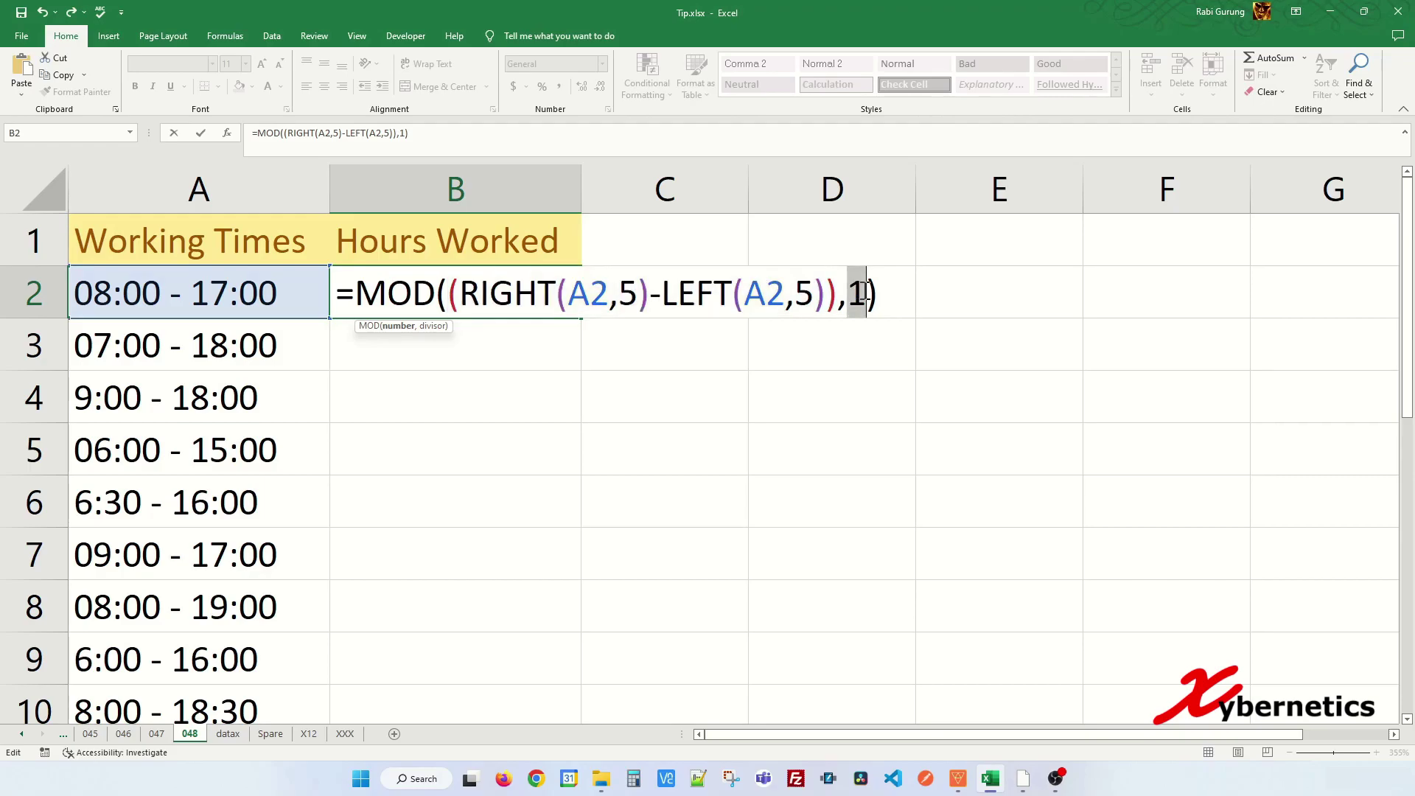
left_click(878, 290)
type("*24")
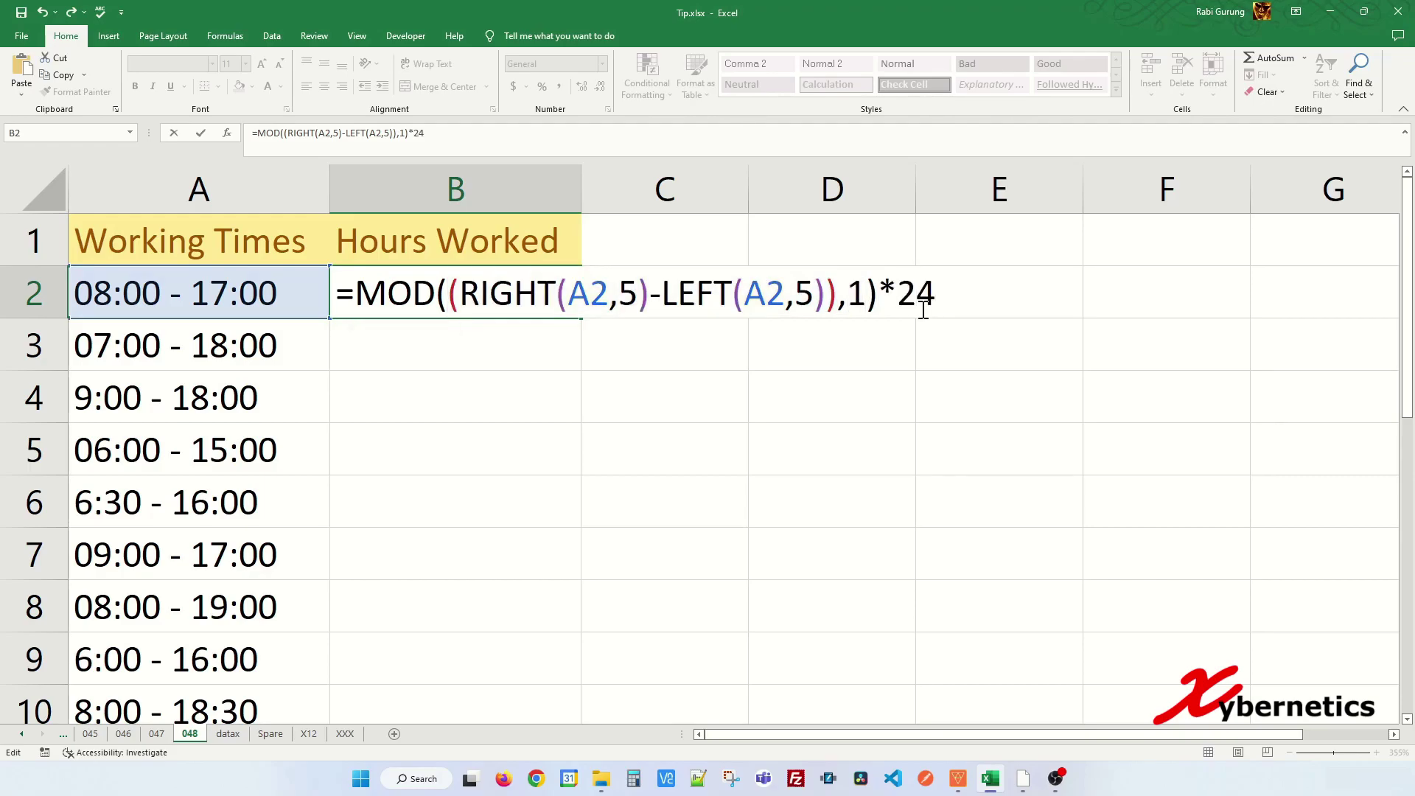
key("Return")
- Copy the hours formula down the whole Hours Worked column and check the results
key("Up")
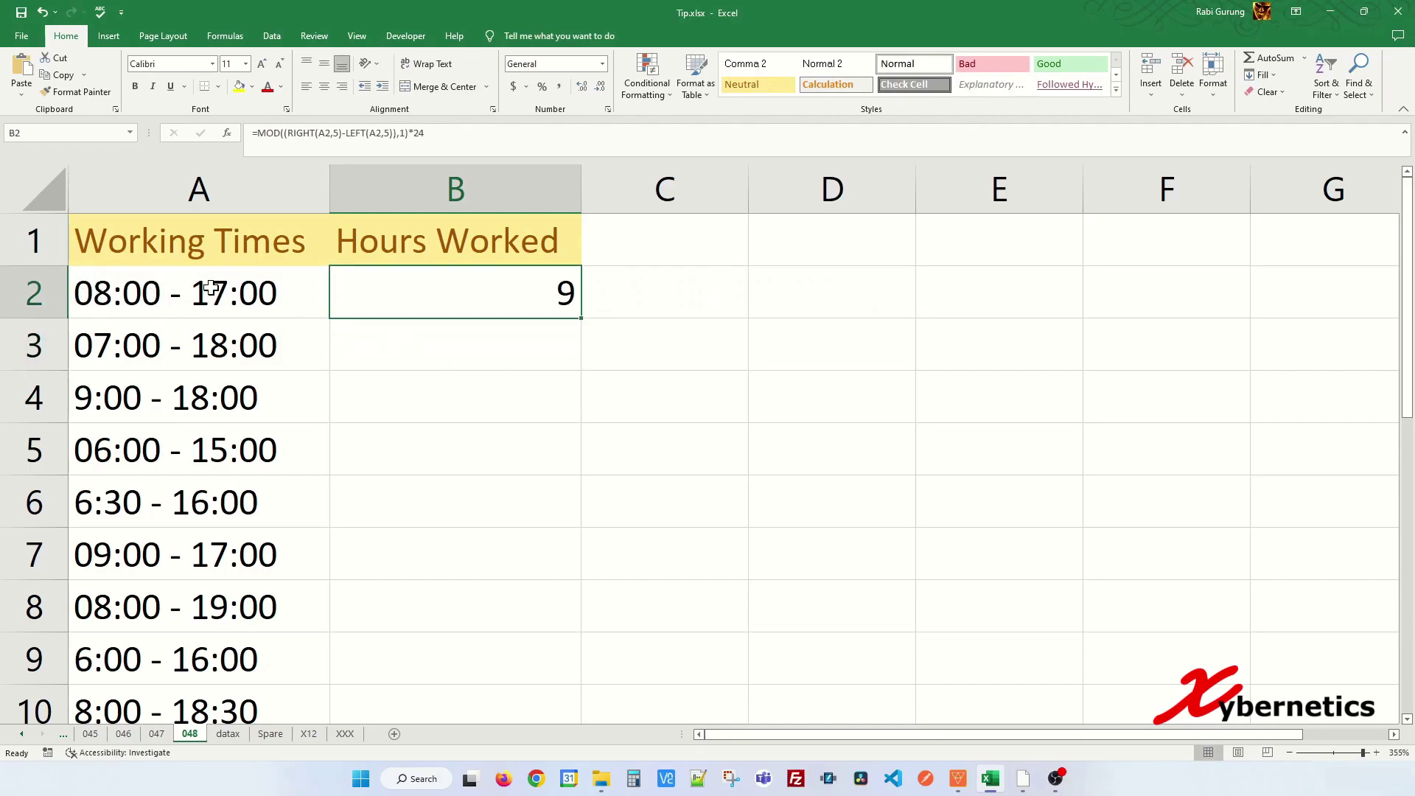
double_click(583, 321)
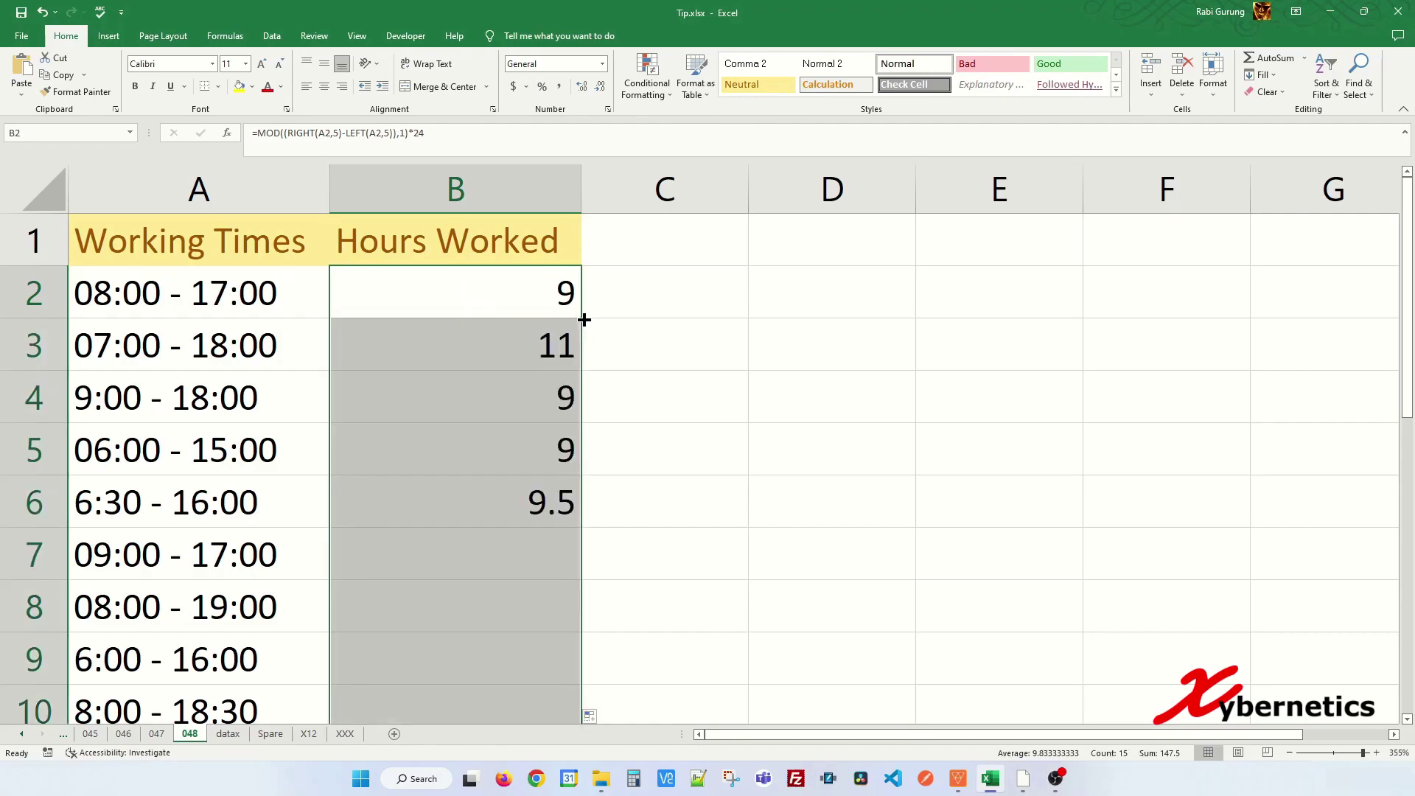
left_click(537, 374)
scroll(502, 417, "down", 3)
scroll(502, 470, "up", 3)
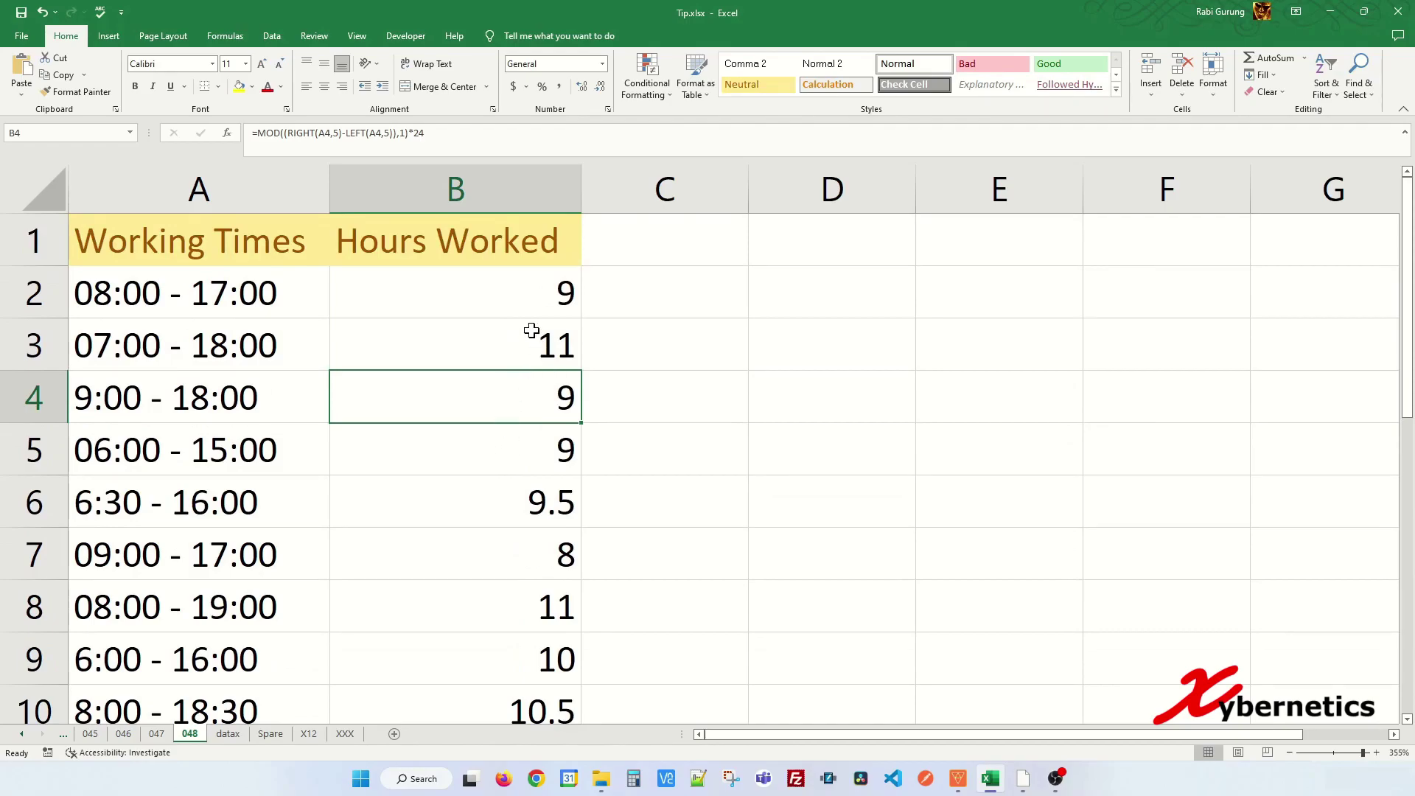
- Change A5's time range from 06:00 - 15:00 to 6:00 - 15:00
left_click(156, 410)
double_click(85, 398)
left_click_drag(76, 399, 140, 399)
left_click(104, 395)
left_click(80, 393)
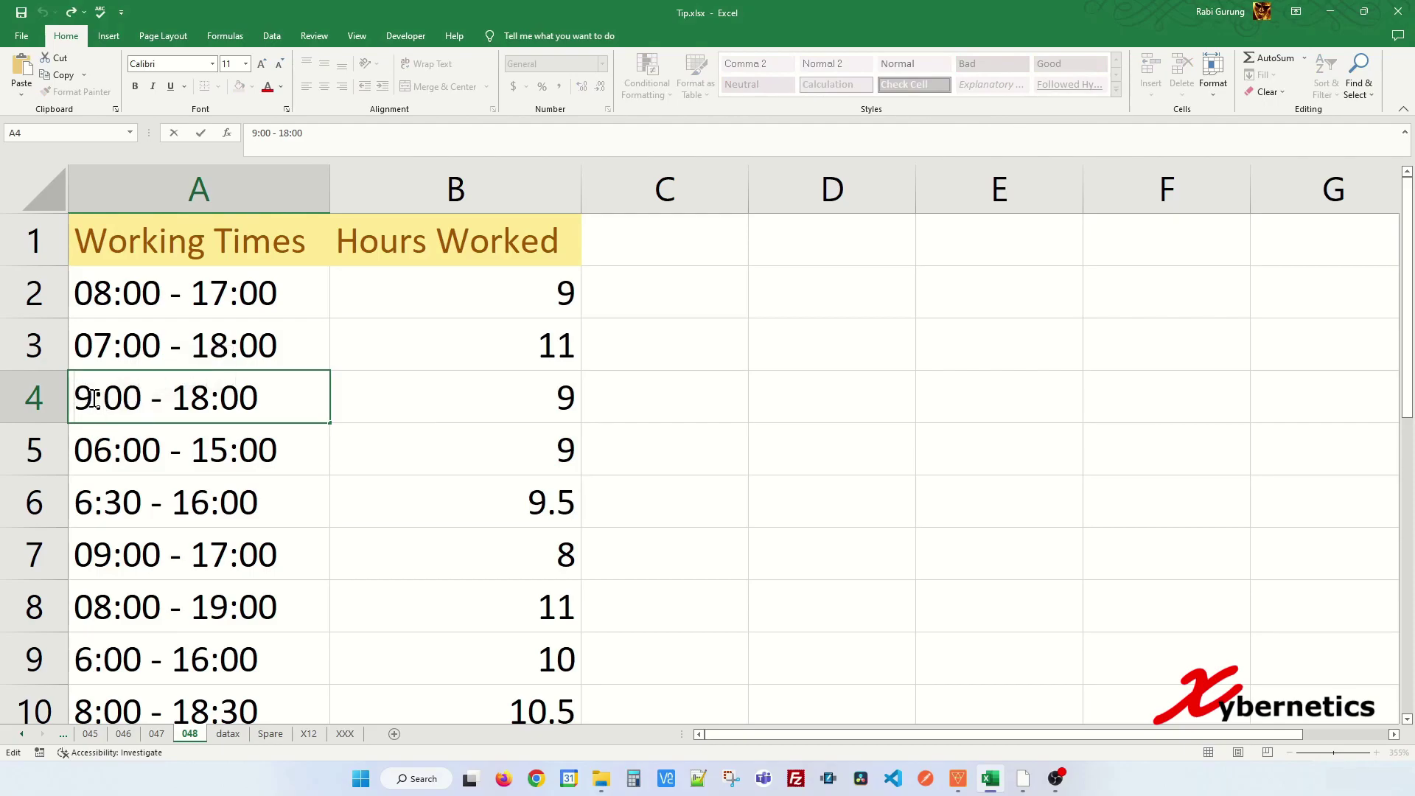
double_click(96, 451)
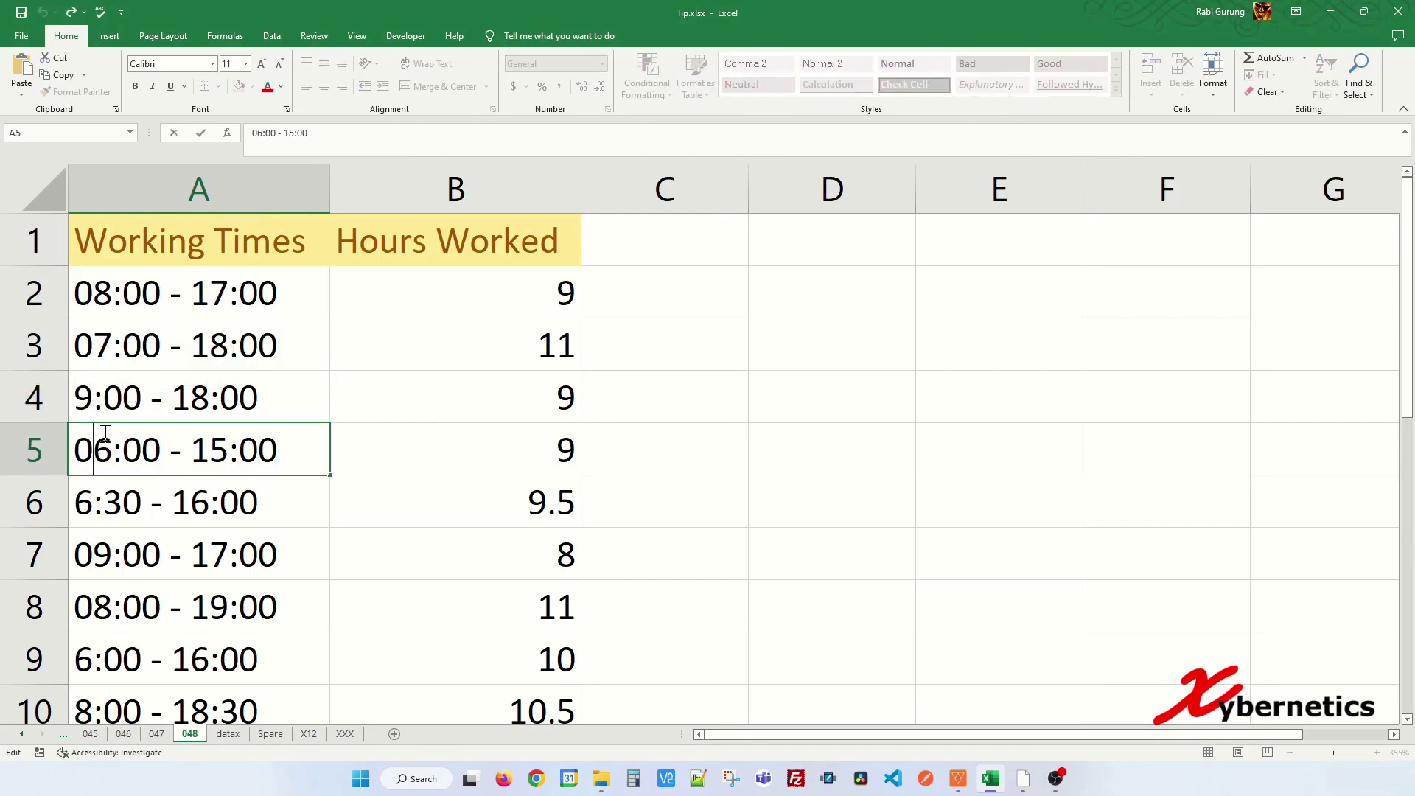
key("BackSpace")
key("Return")
key("Up")
key("Right")
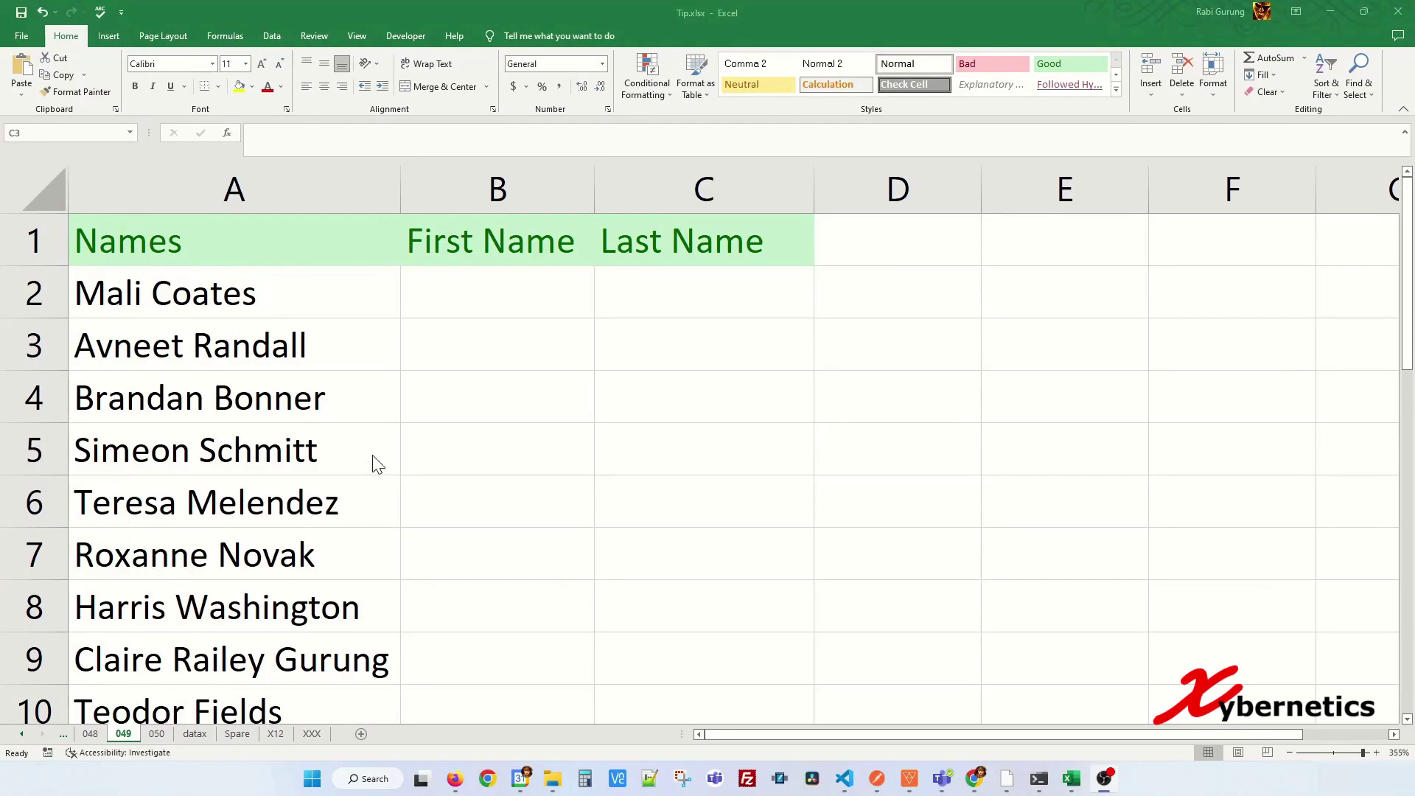
left_click(144, 289)
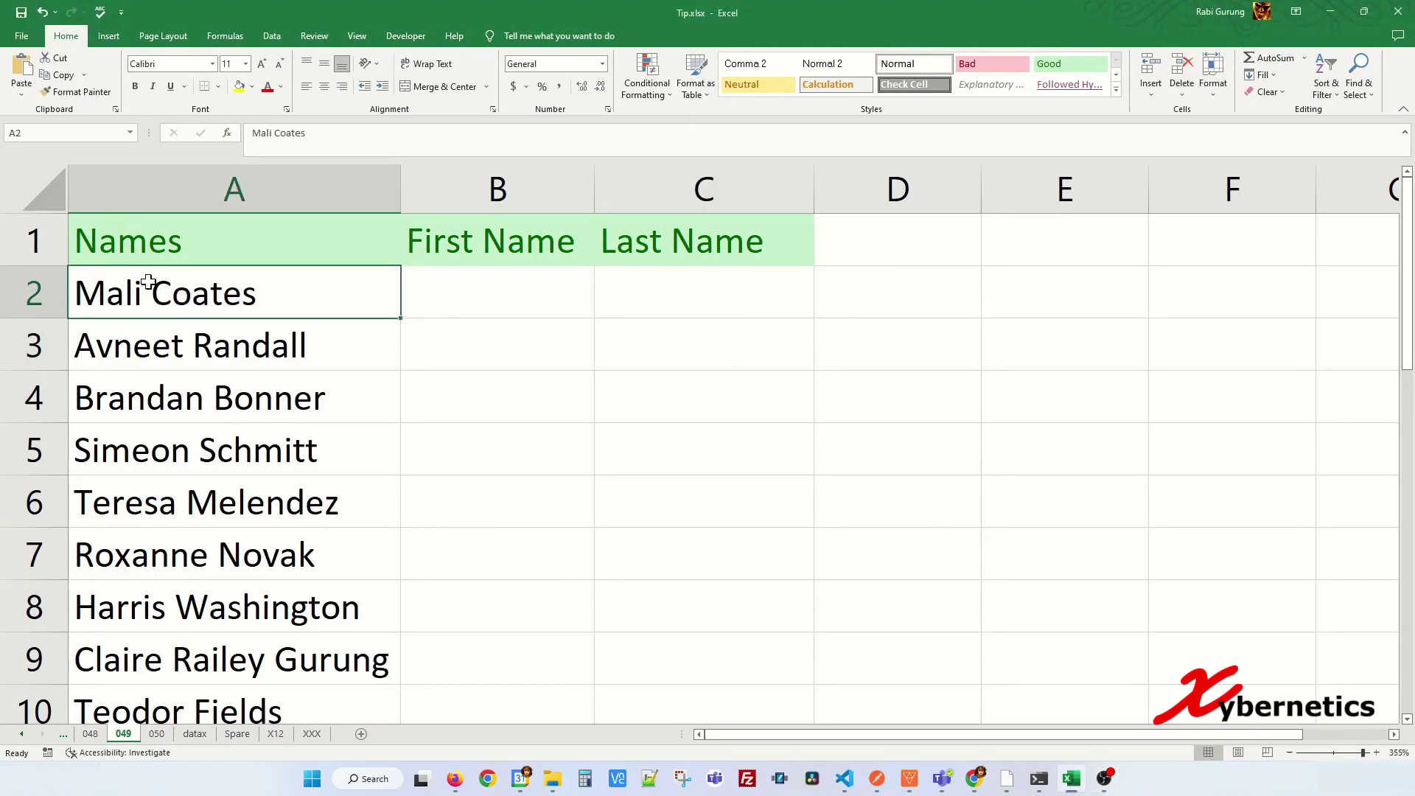
left_click(434, 299)
left_click(628, 287)
left_click(510, 300)
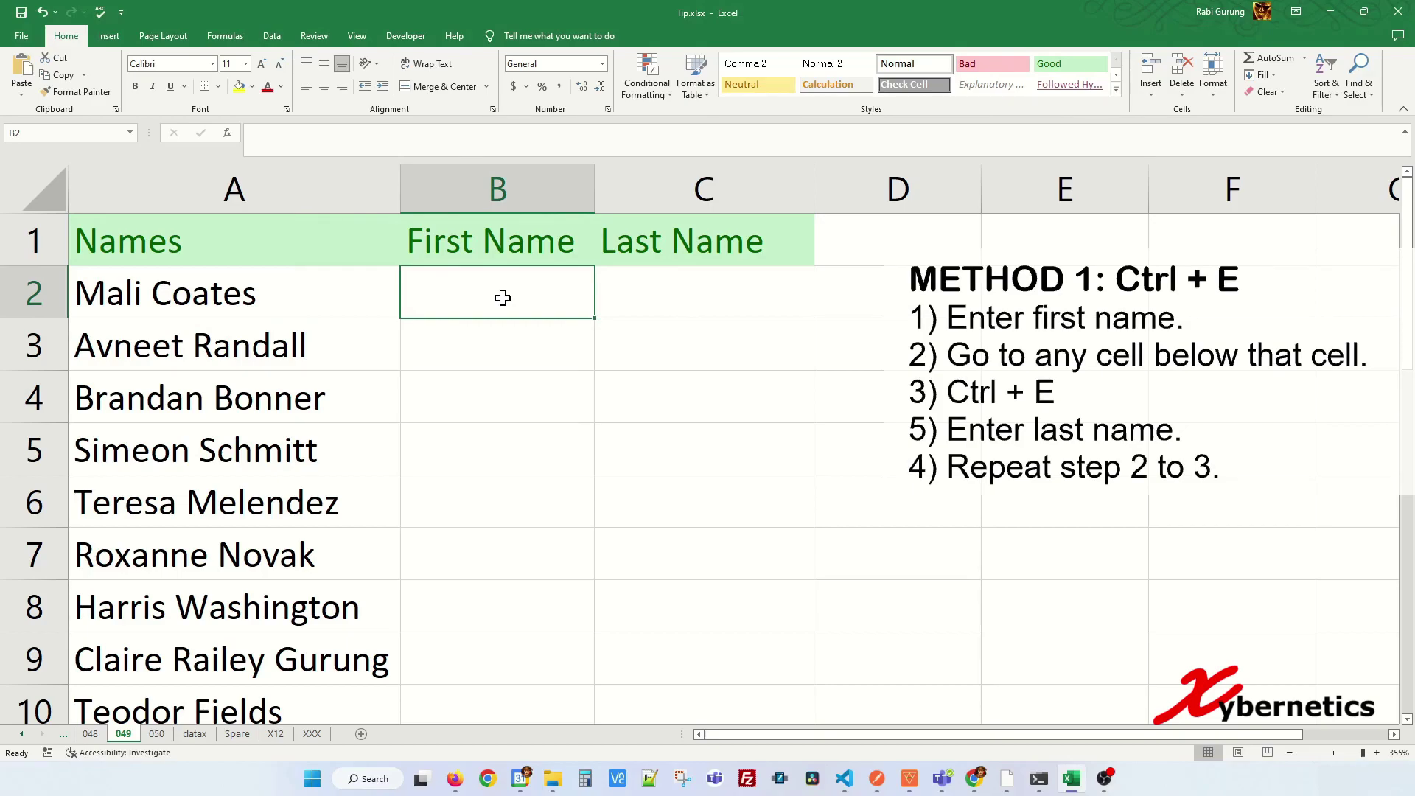
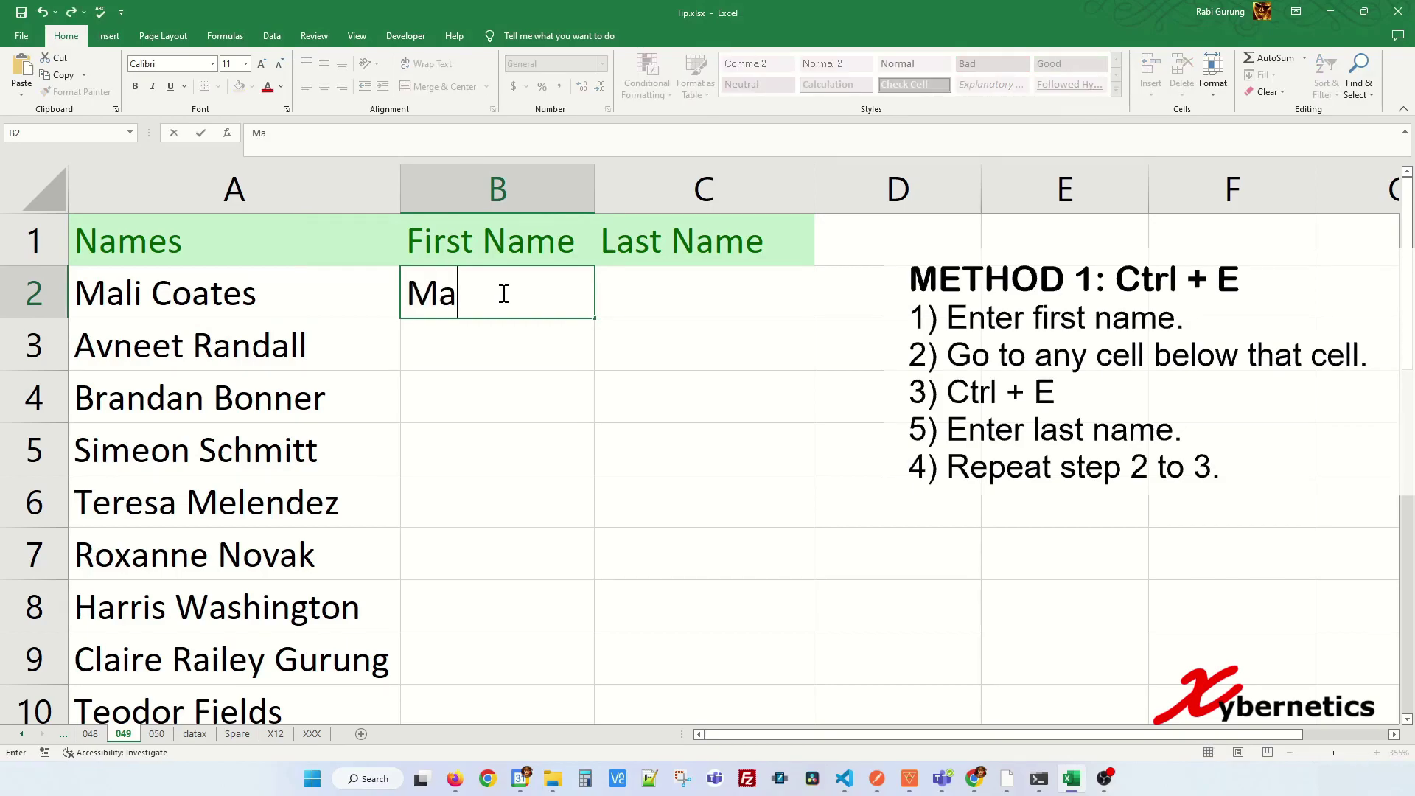
key("Return")
key("Down")
key("Down")
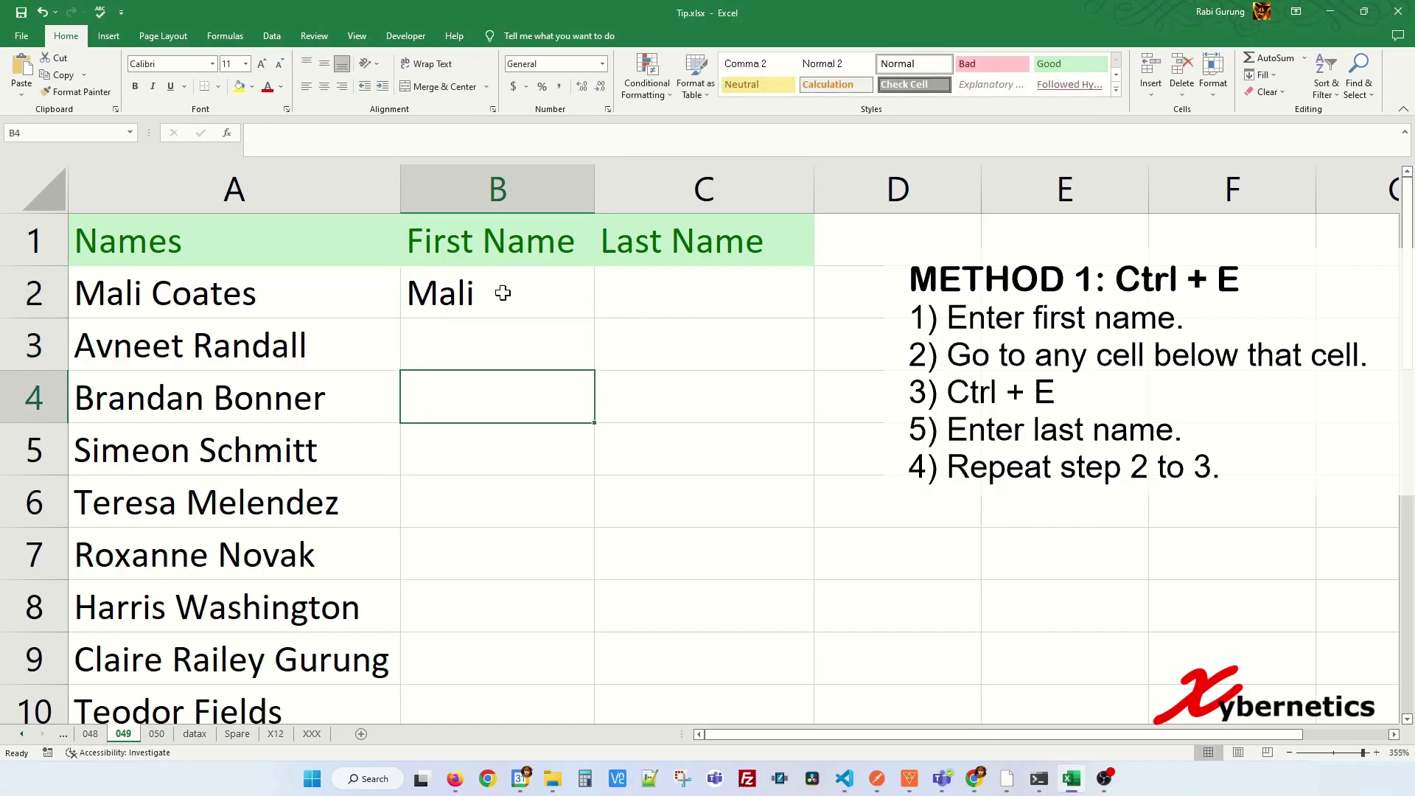
key("Up")
key("Up")
key("Up")
key("Down")
key("Down")
key("ctrl+e")
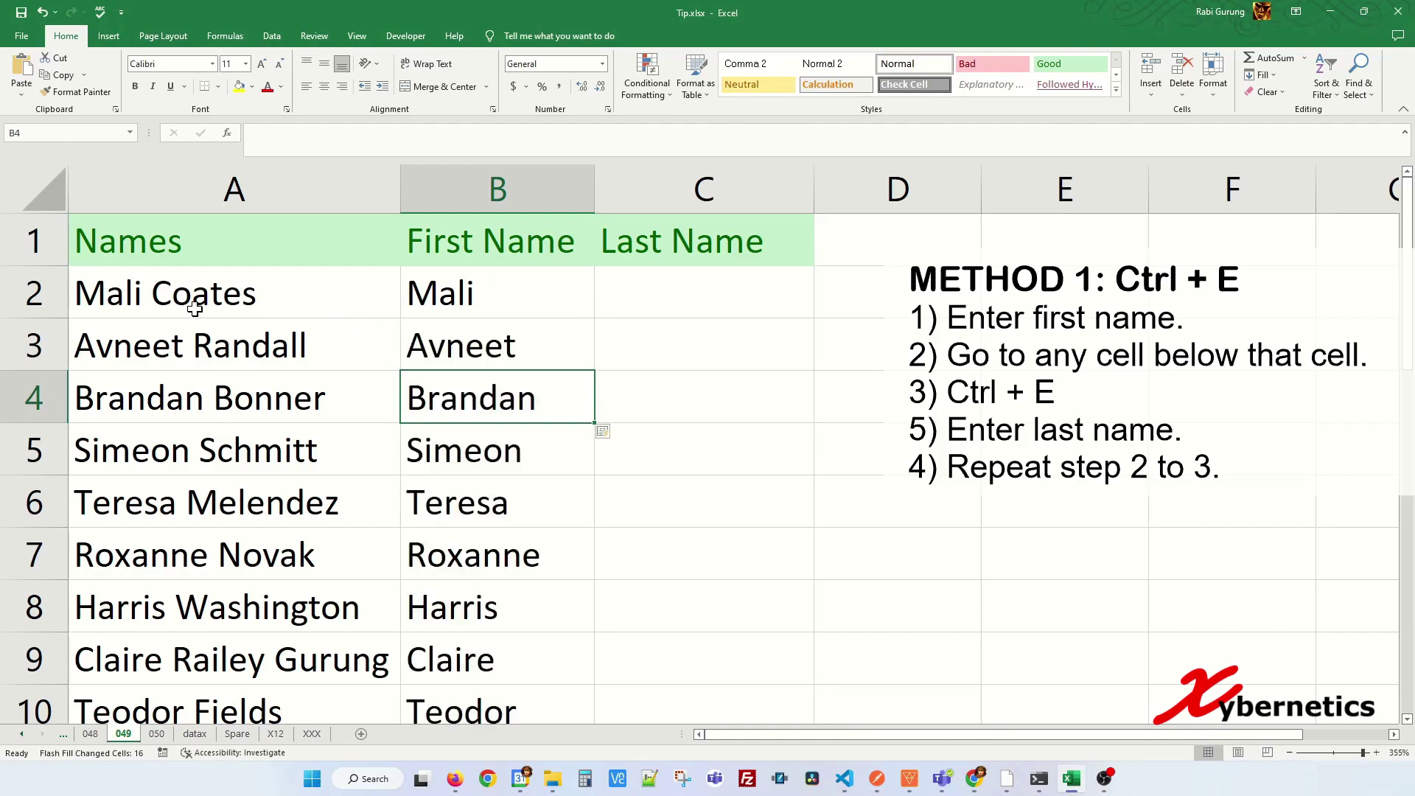
left_click(457, 301)
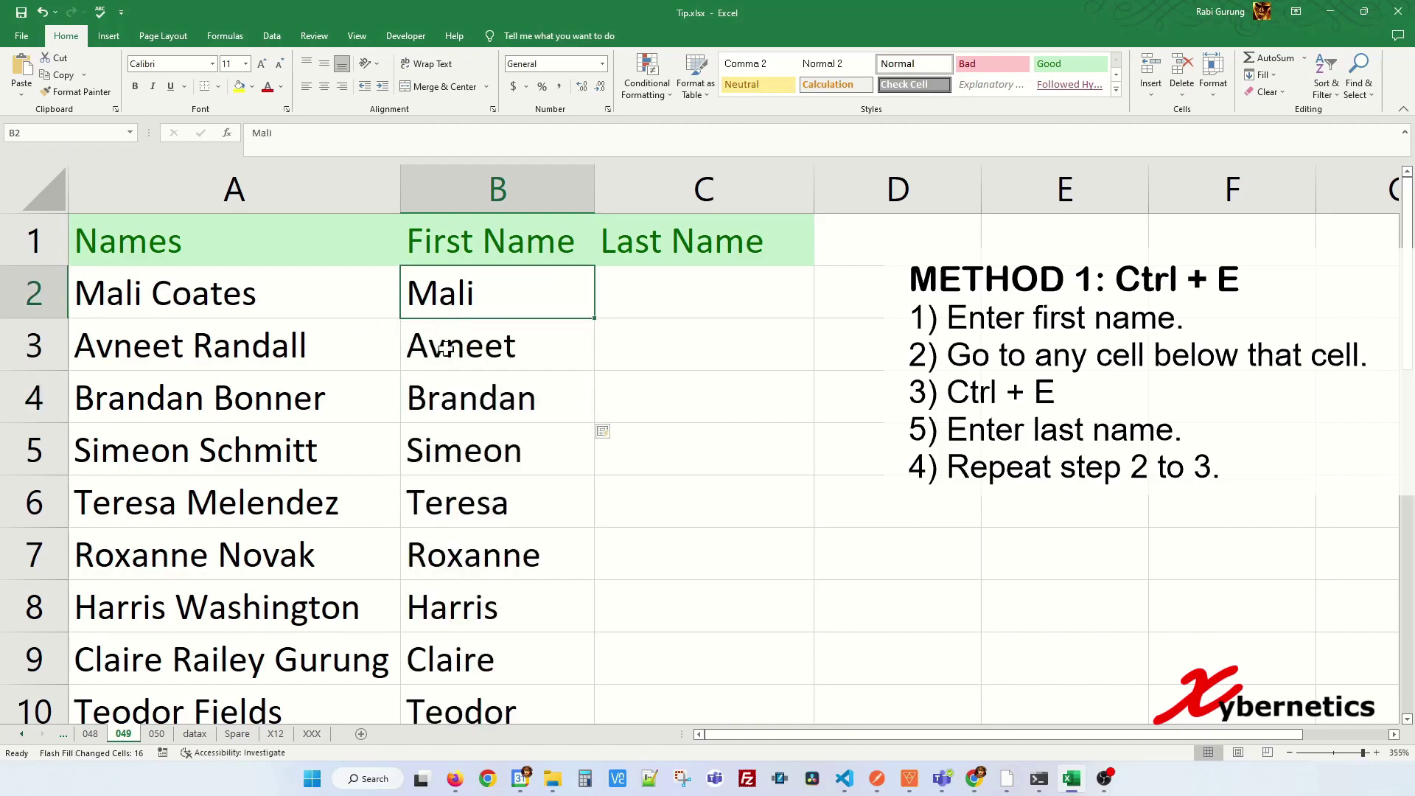
scroll(500, 398, "down", 4)
scroll(500, 404, "up", 4)
left_click(671, 297)
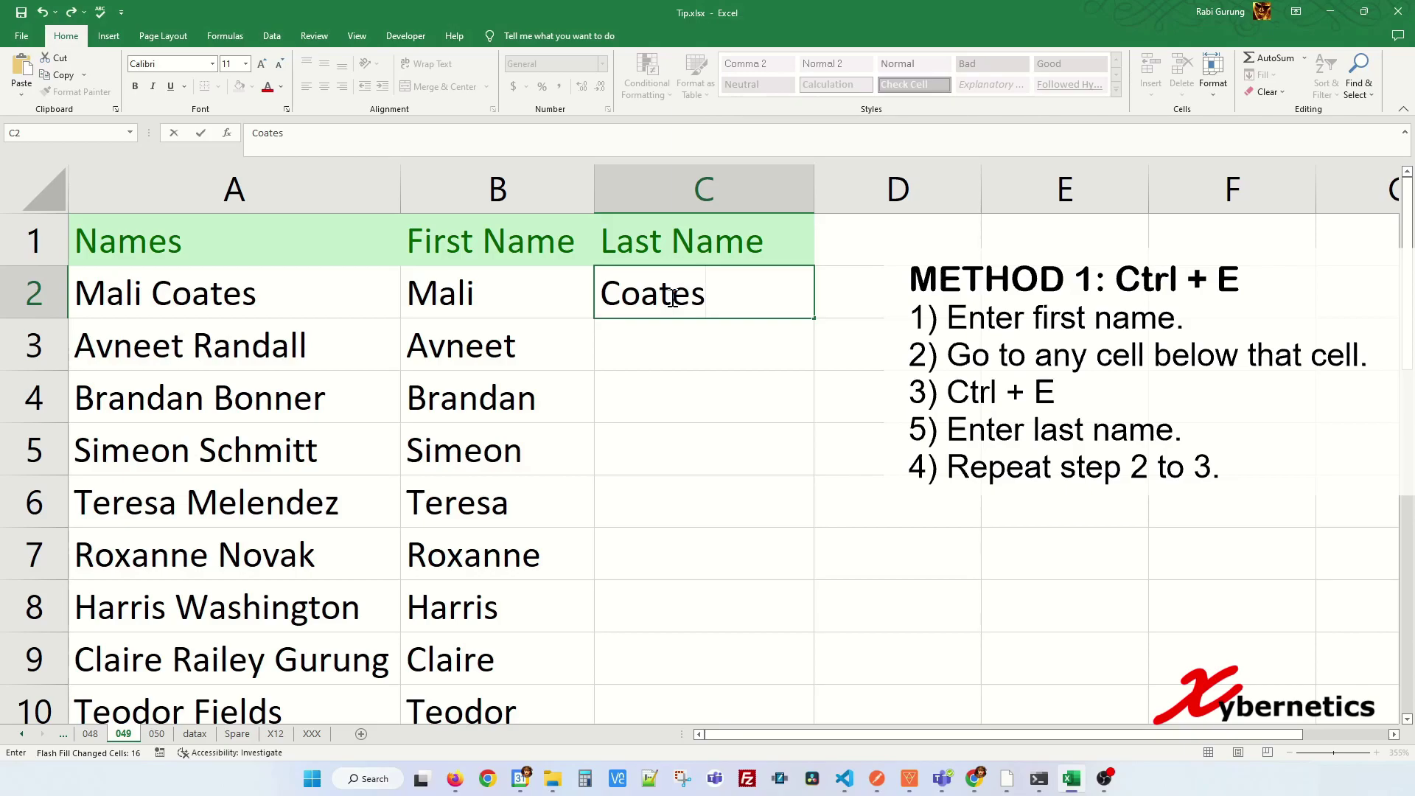
key("Down")
key("Down")
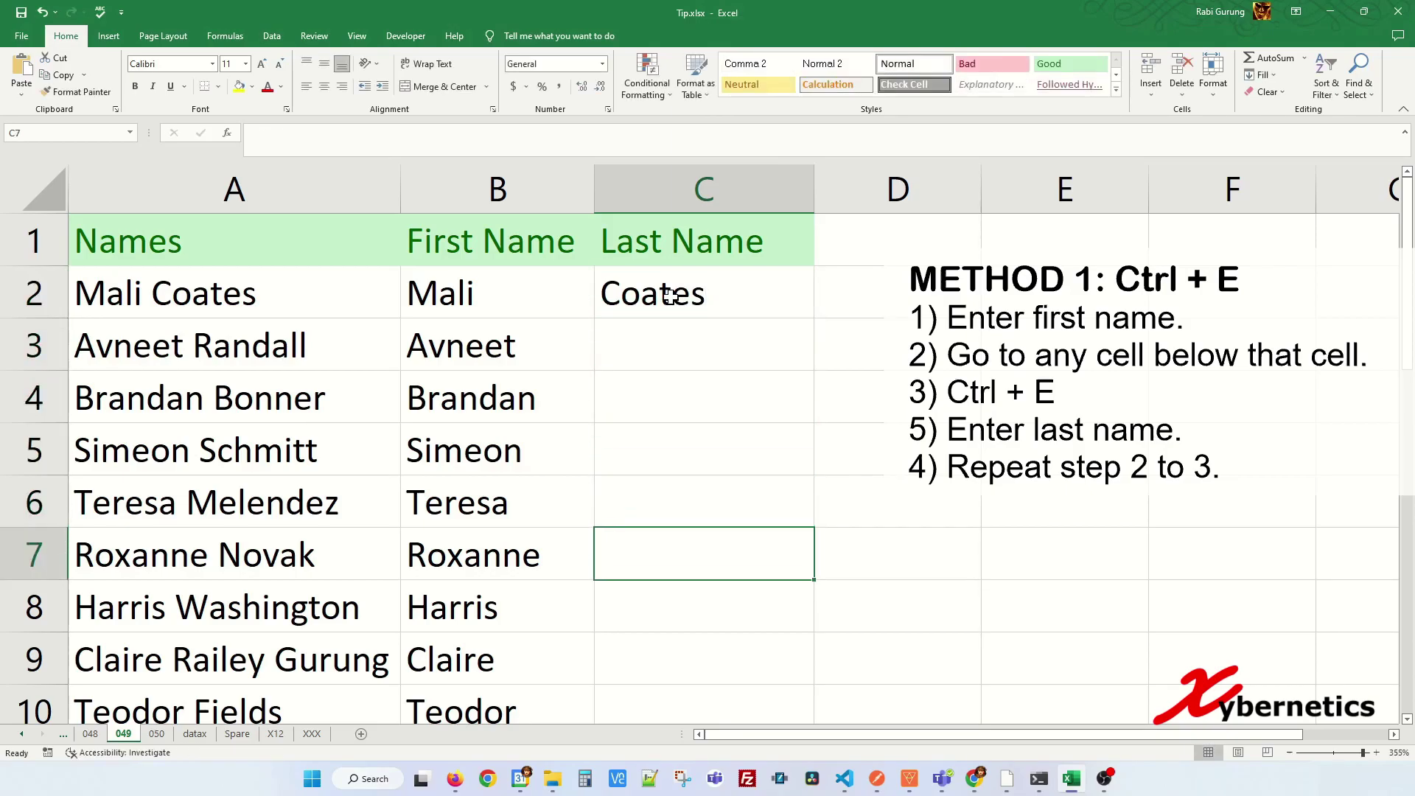
key("ctrl+e")
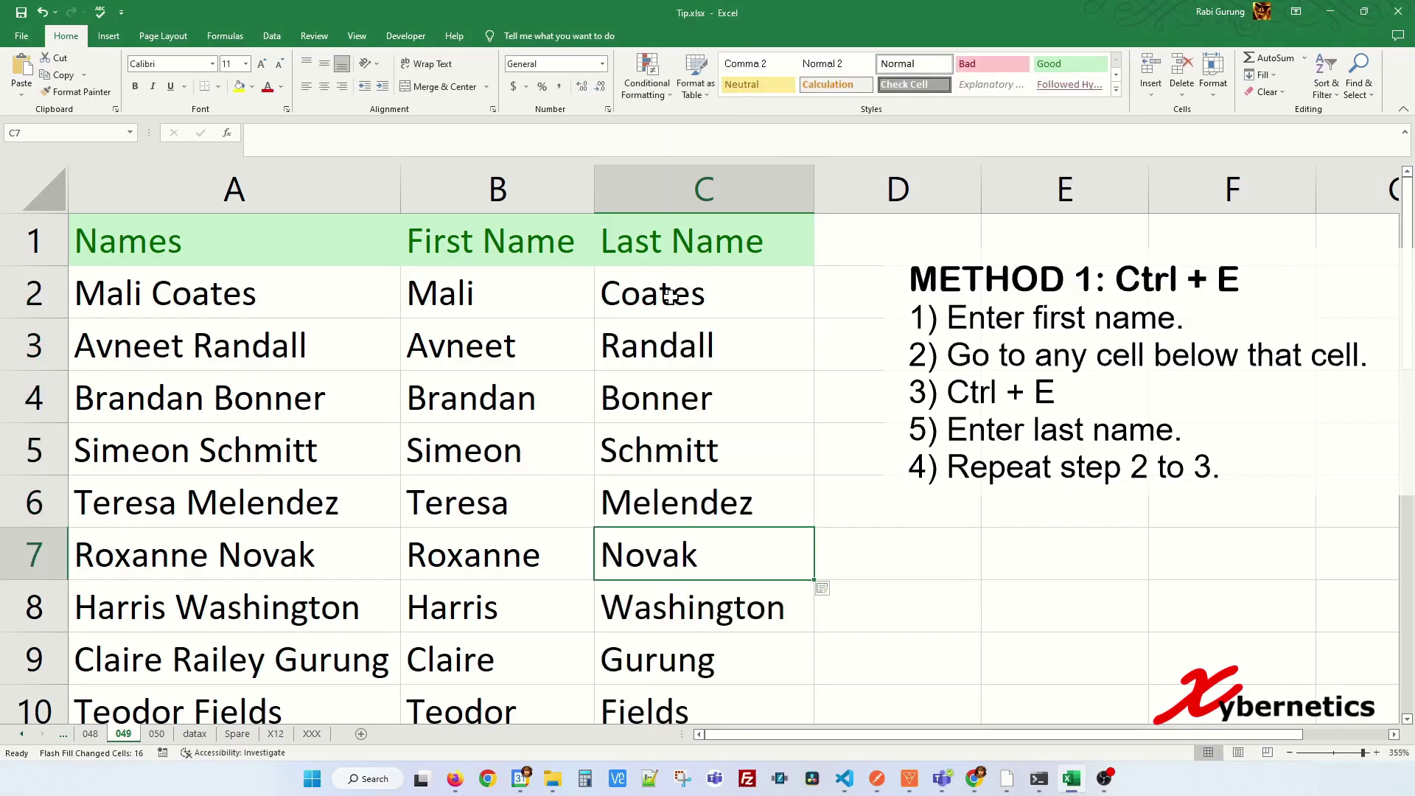
left_click(711, 365)
scroll(723, 555, "down", 4)
scroll(733, 553, "up", 4)
scroll(555, 484, "down", 1)
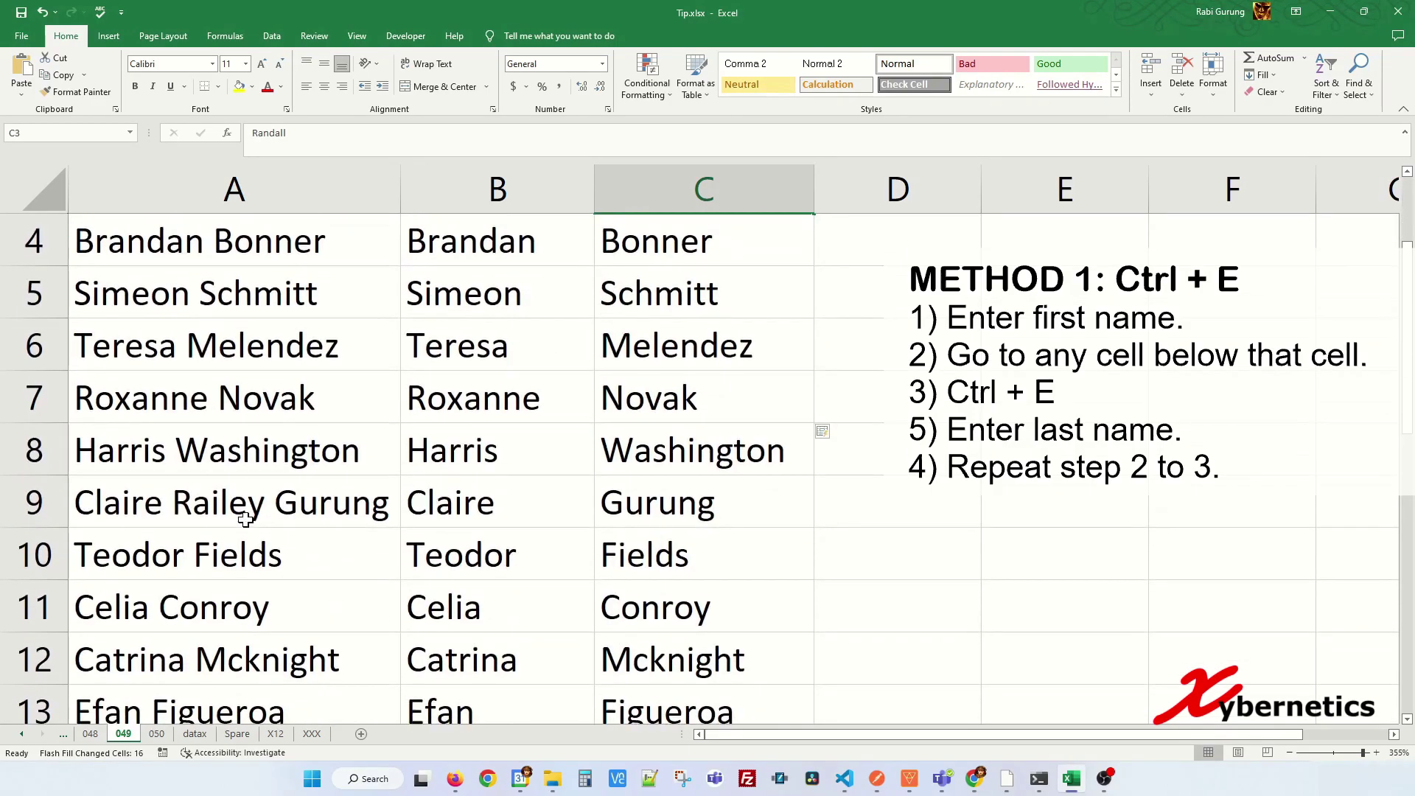
left_click(243, 516)
scroll(279, 610, "down", 1)
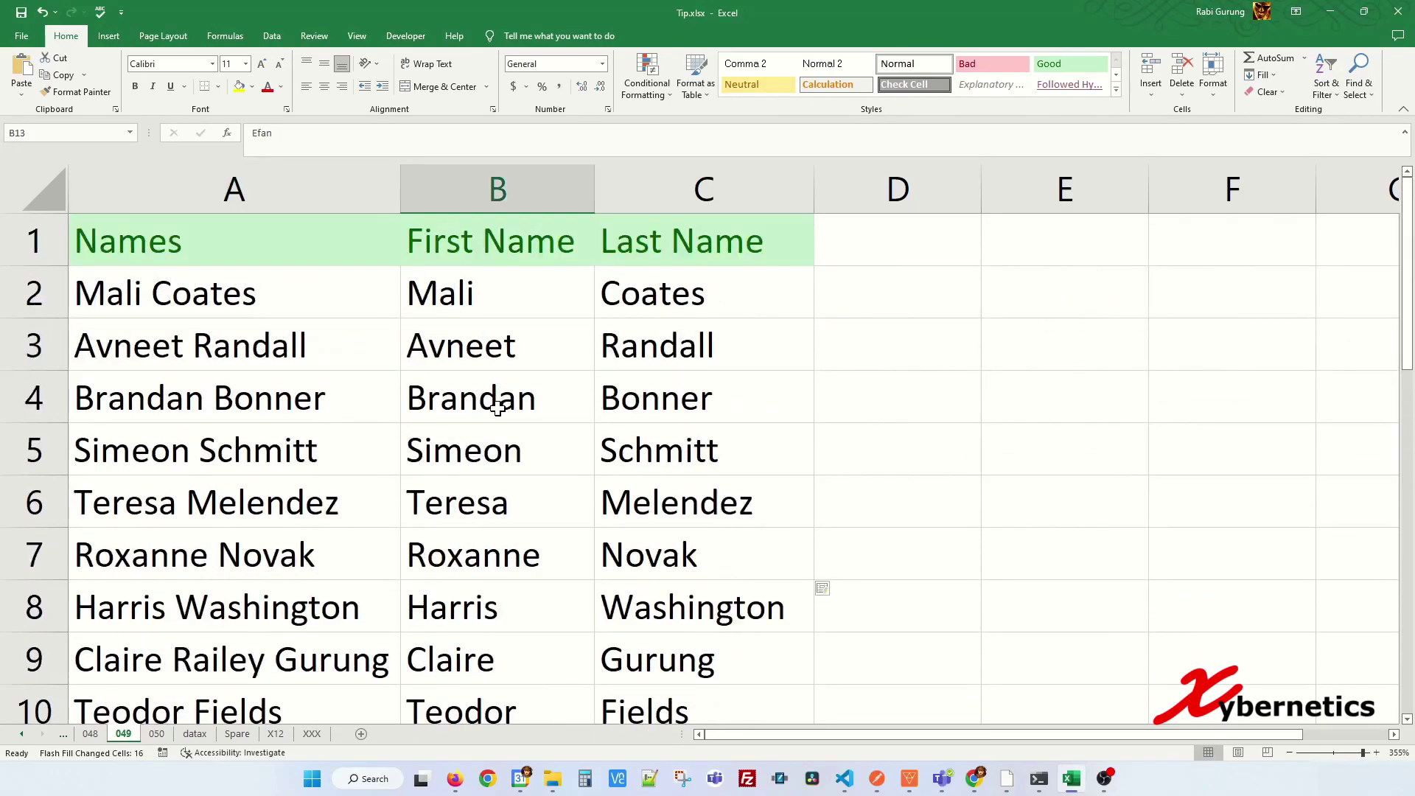
left_click(518, 322)
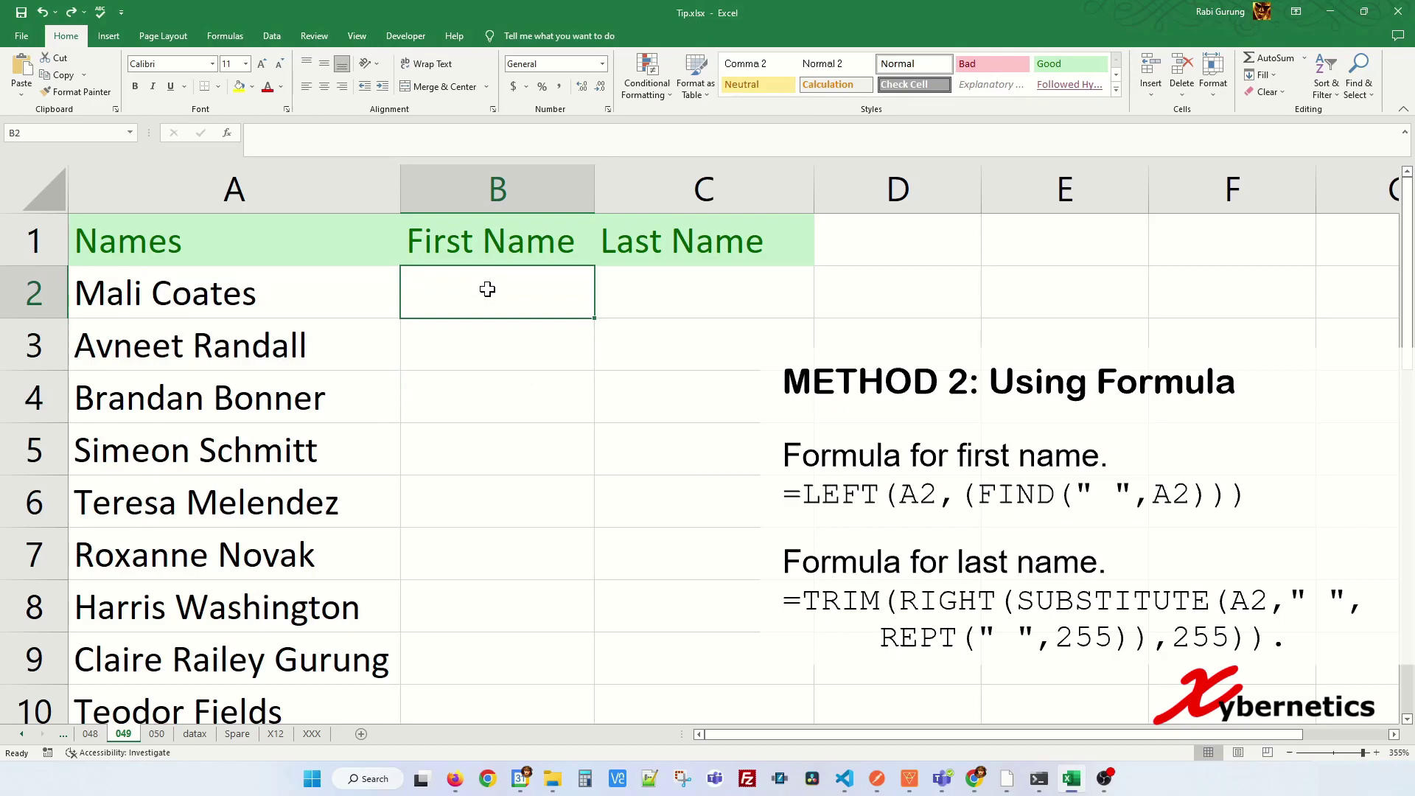
- Enter =LEFT(A2,(FIND(" ",A2))) in B2 to extract the first name
type("=LE")
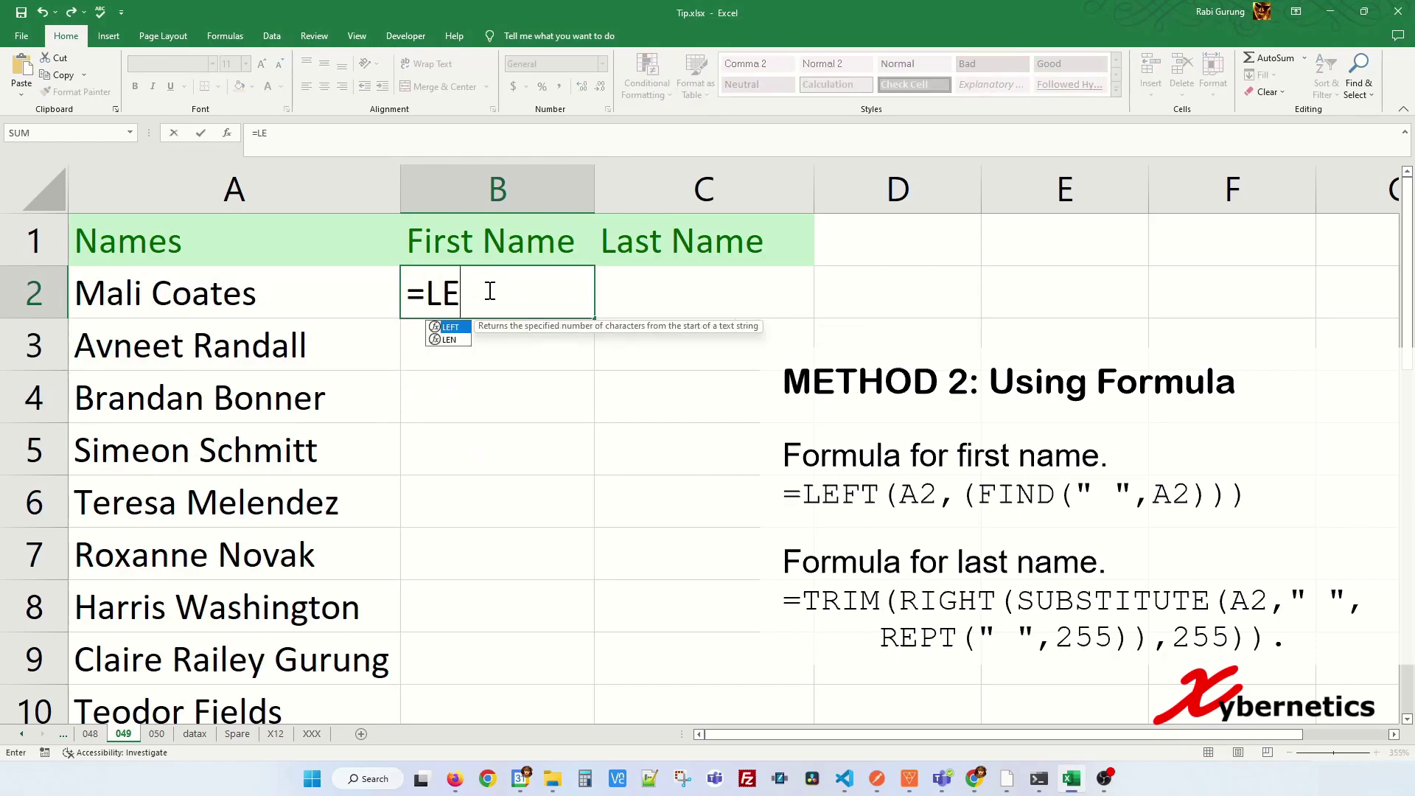
type("FT(")
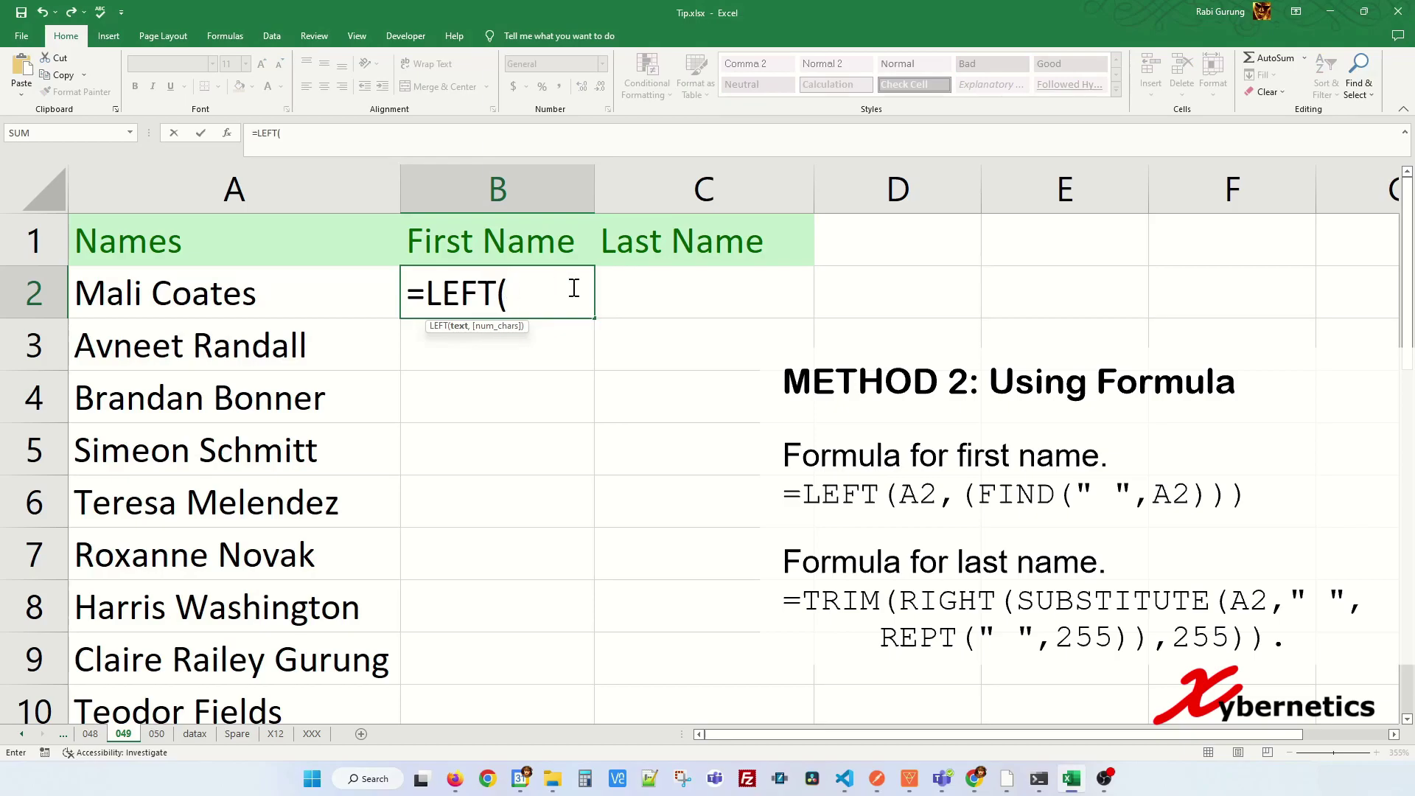
left_click(236, 298)
type(",(")
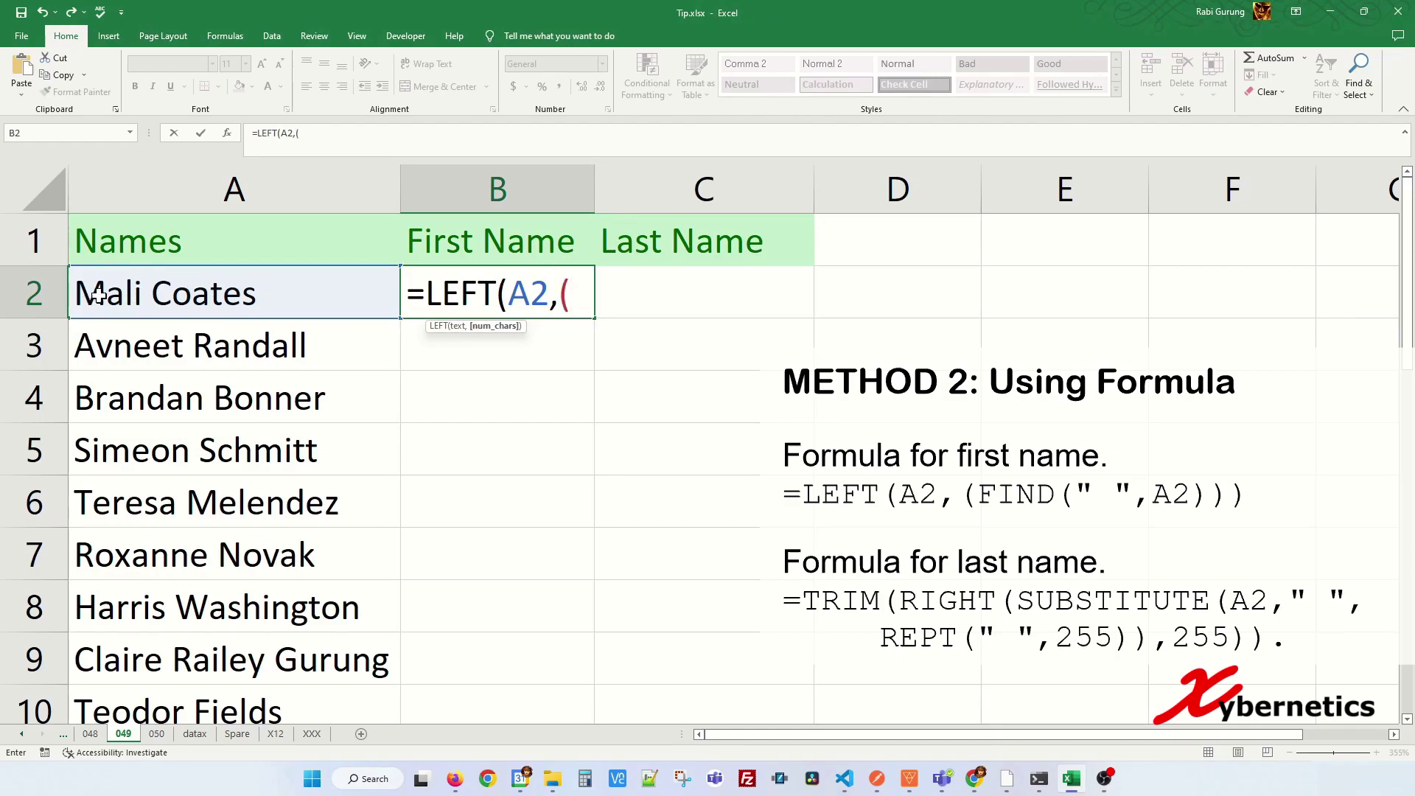
type("FIND")
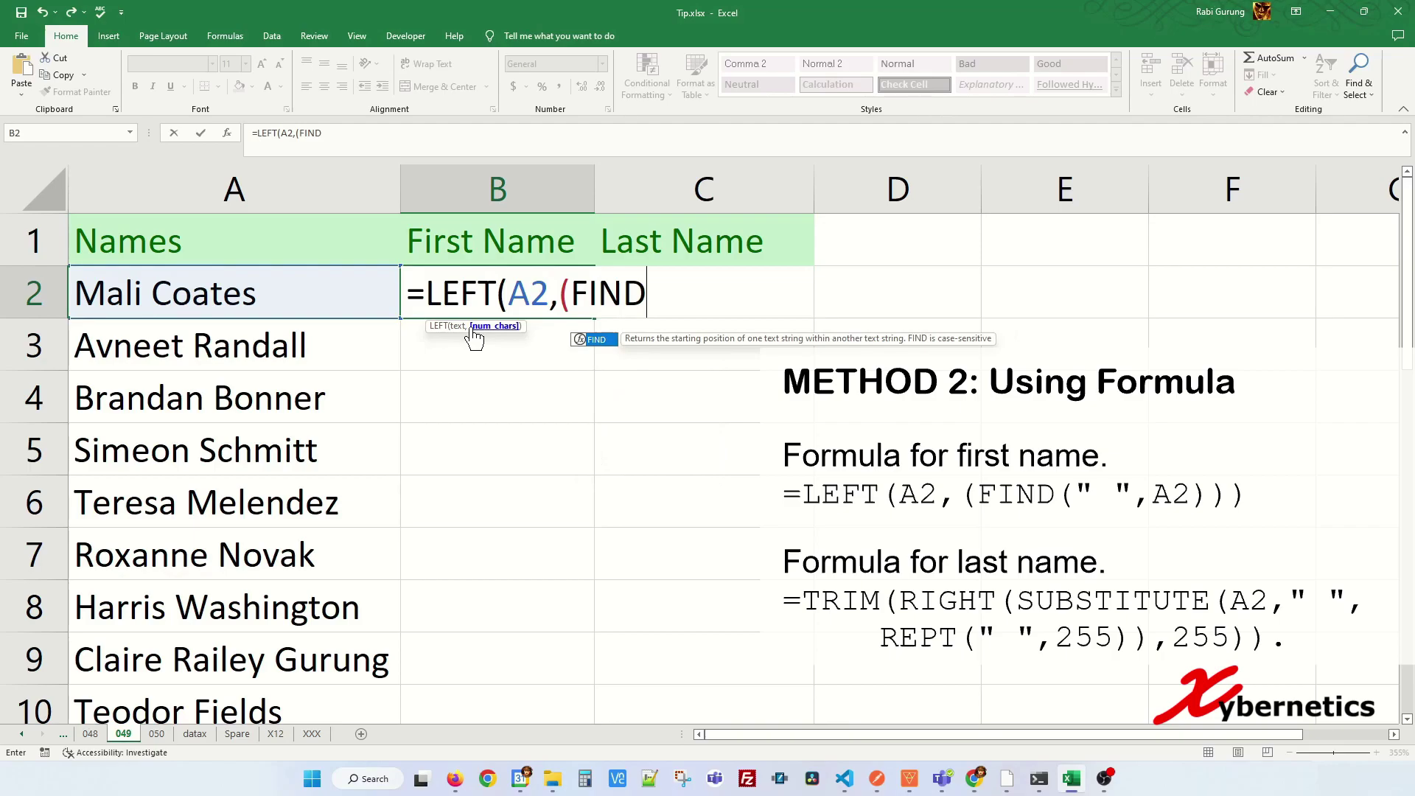
type("(")
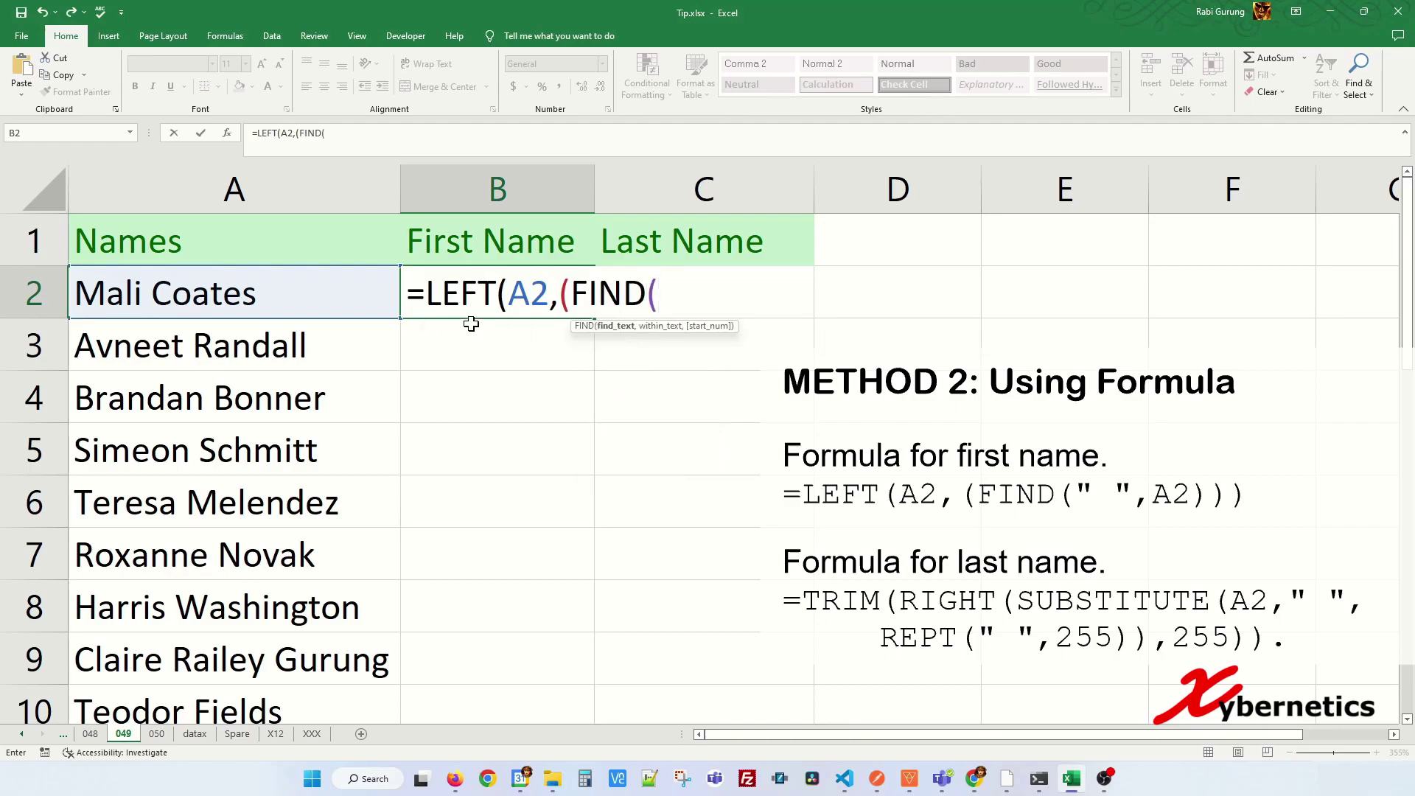
type("\" \",")
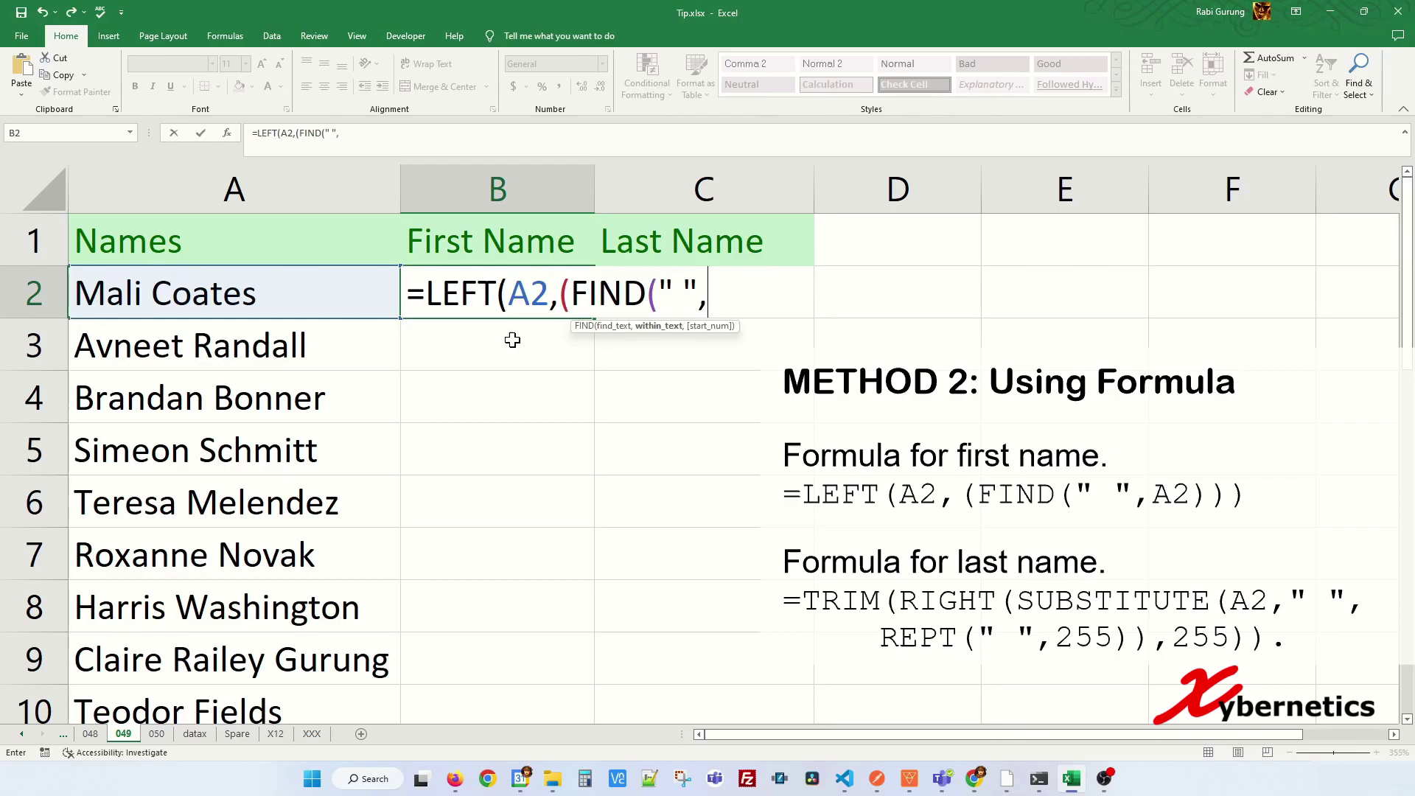
left_click(280, 299)
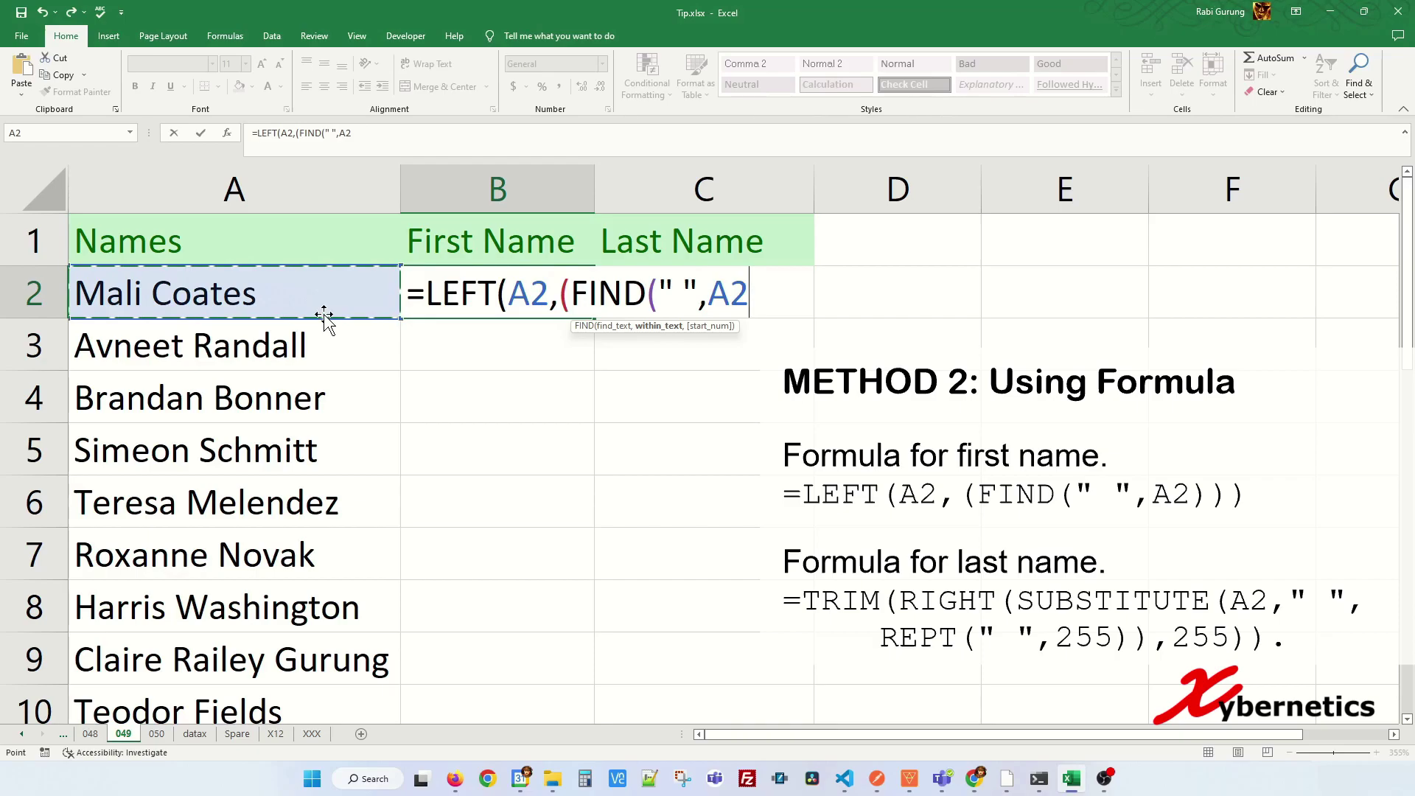
type(")")
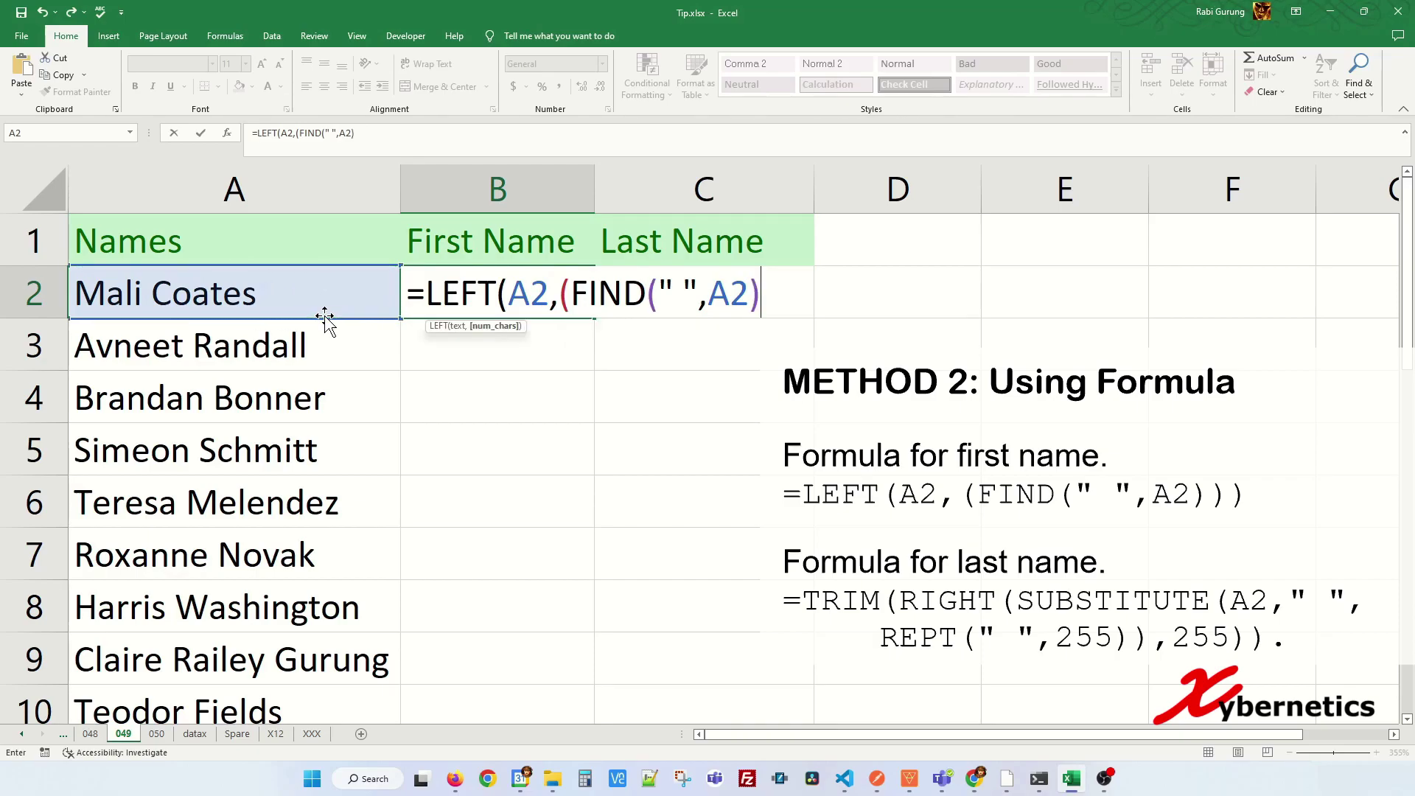
type("))")
key("Return")
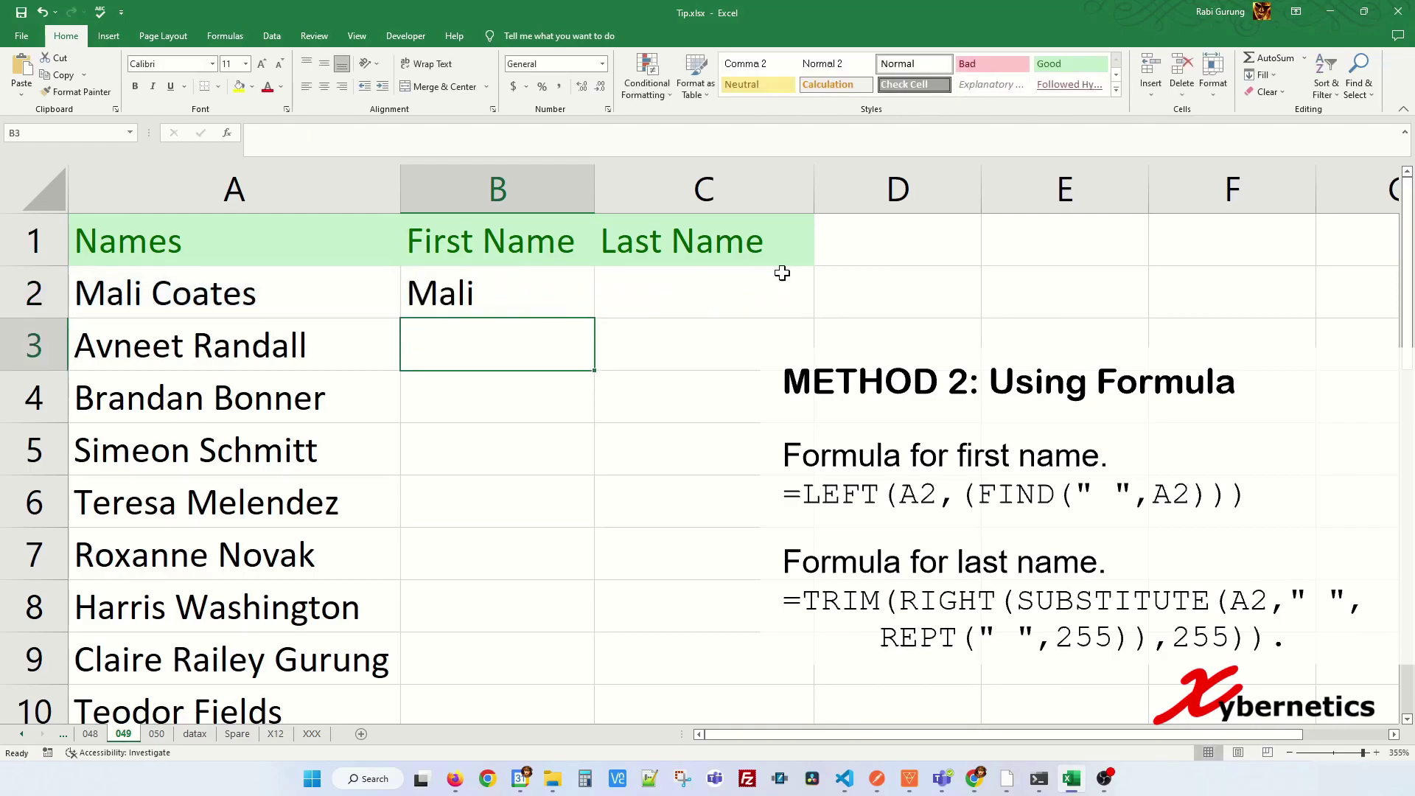
- Copy the first-name formula down the column to show Mali through Teodor
left_click(521, 299)
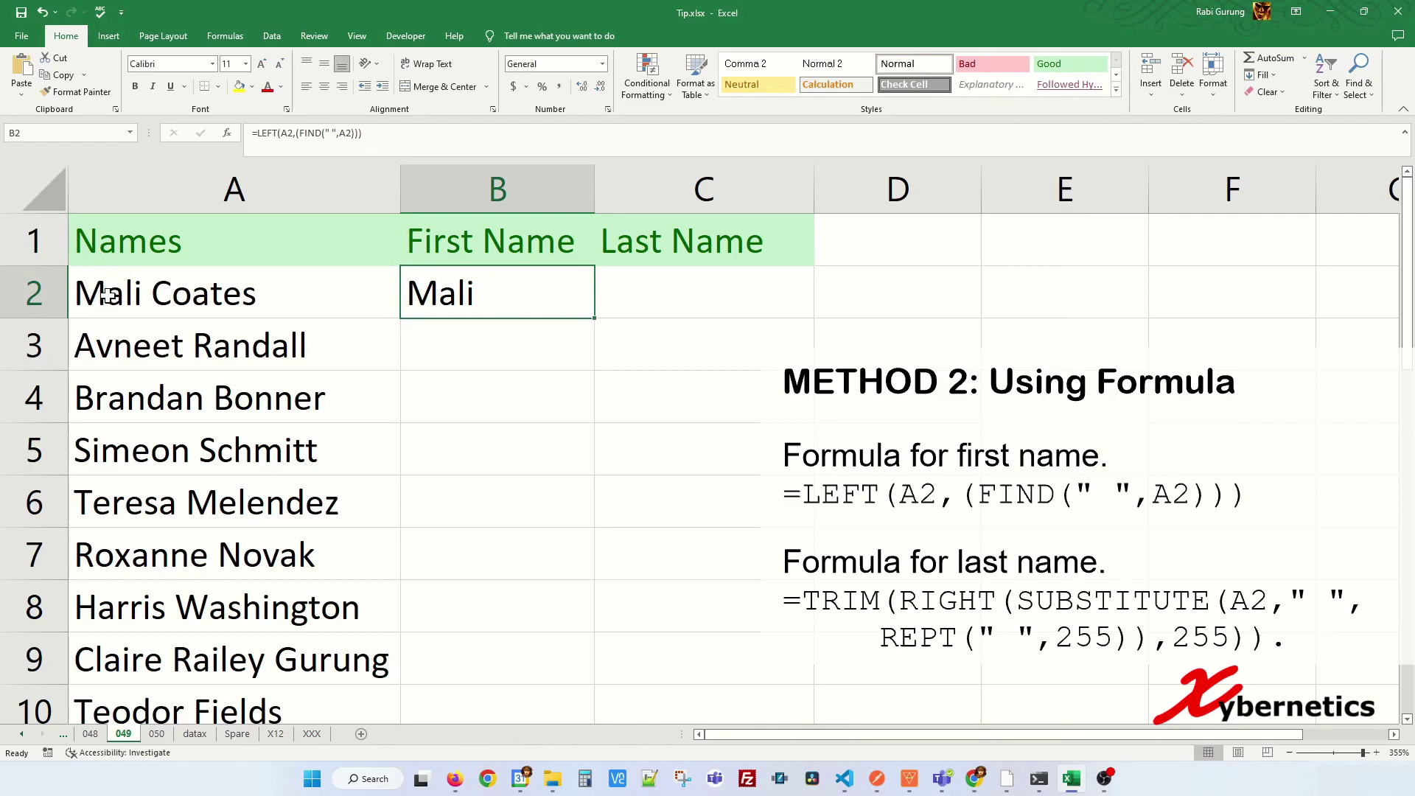
double_click(596, 318)
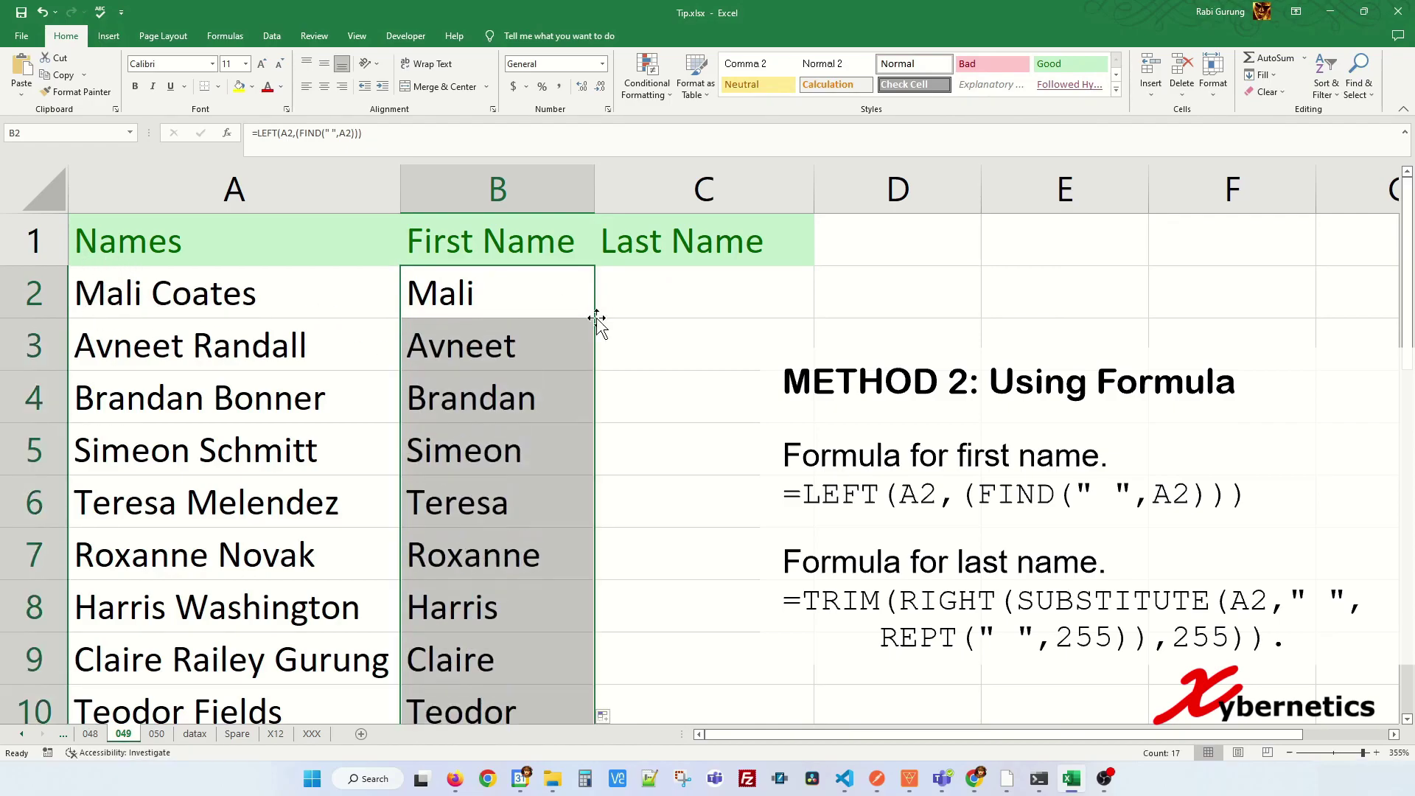
scroll(505, 382, "down", 4)
scroll(519, 390, "up", 4)
left_click(670, 290)
key("alt+Tab")
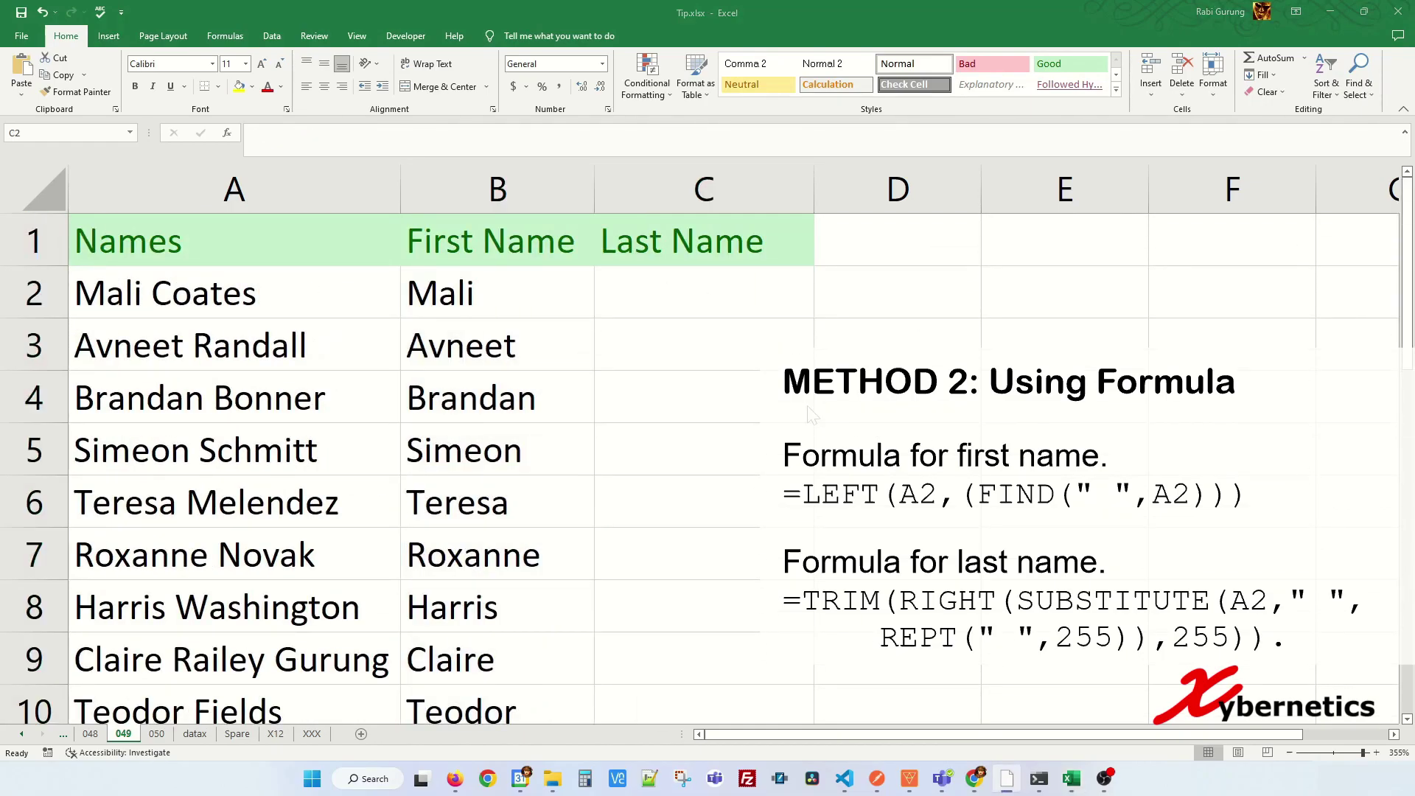
- Paste the TRIM/RIGHT/SUBSTITUTE last-name formula into C2 and fill it down to C18
key("alt+Tab")
double_click(705, 293)
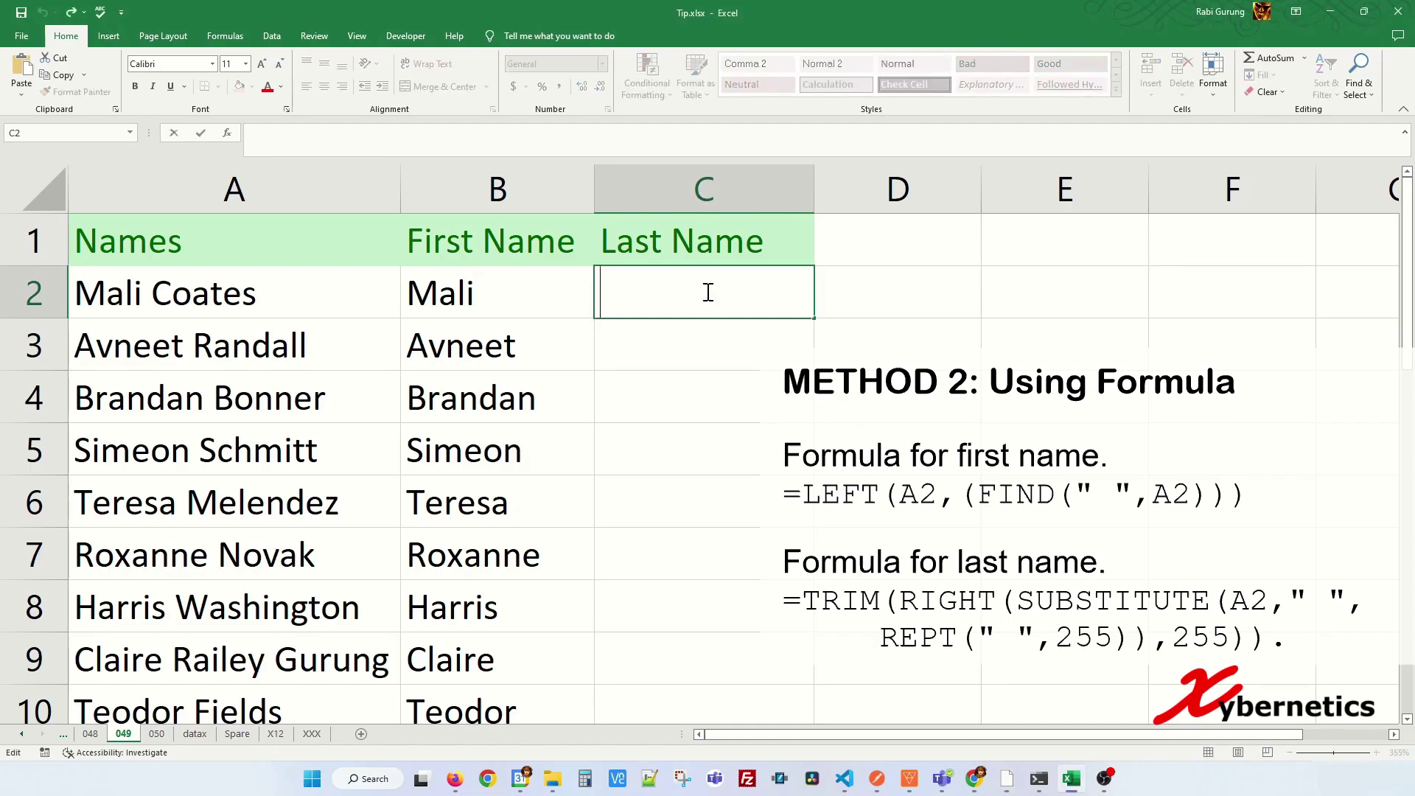
key("ctrl+v")
key("BackSpace")
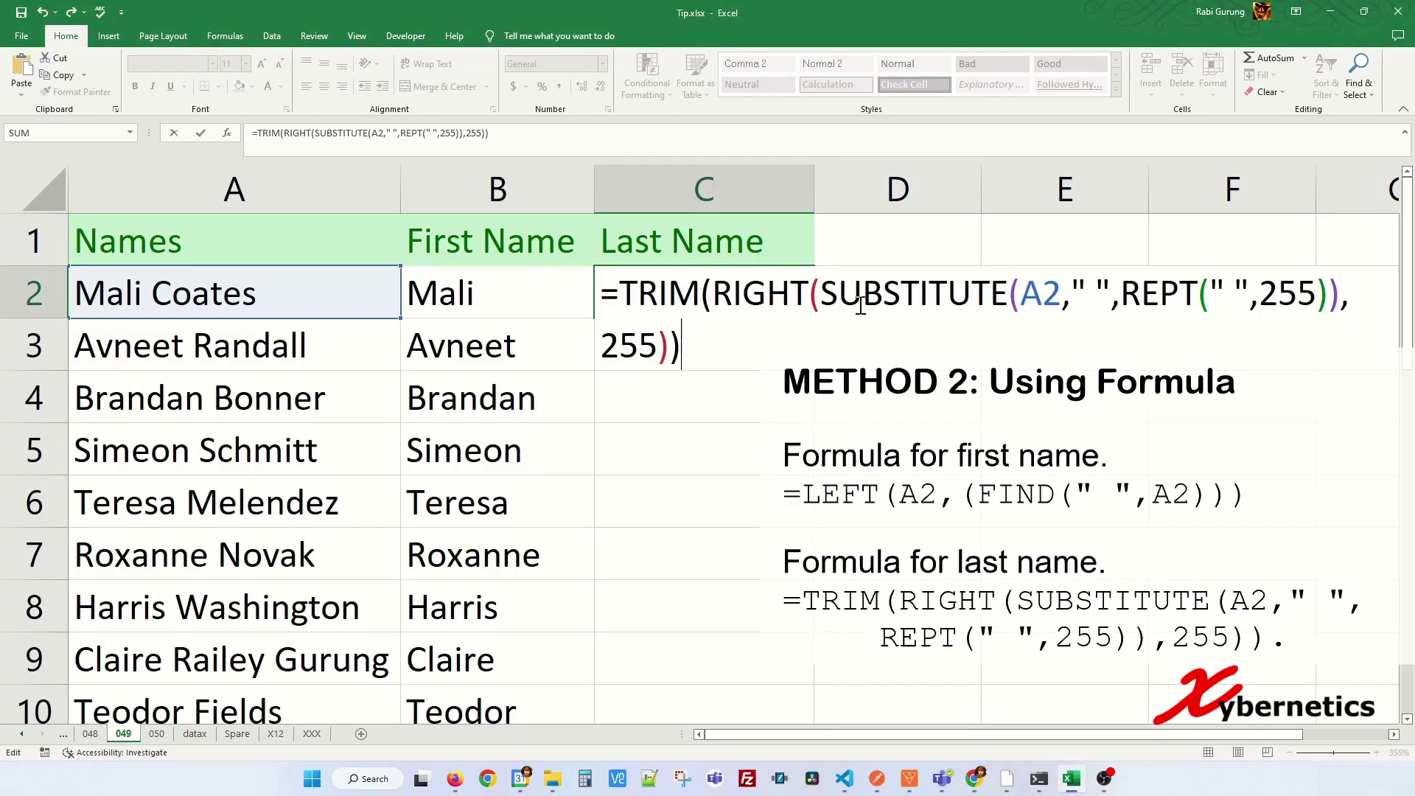
key("Return")
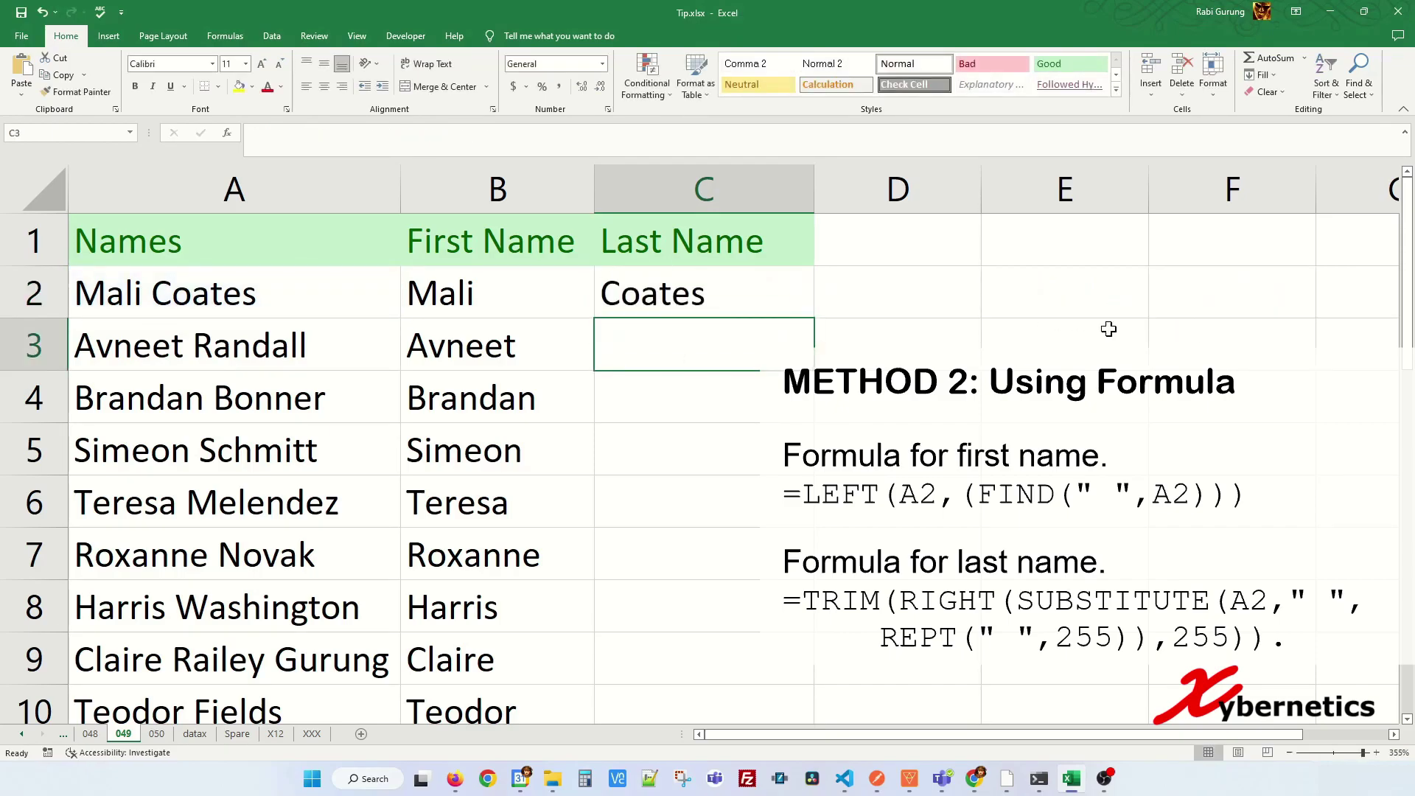
left_click(715, 302)
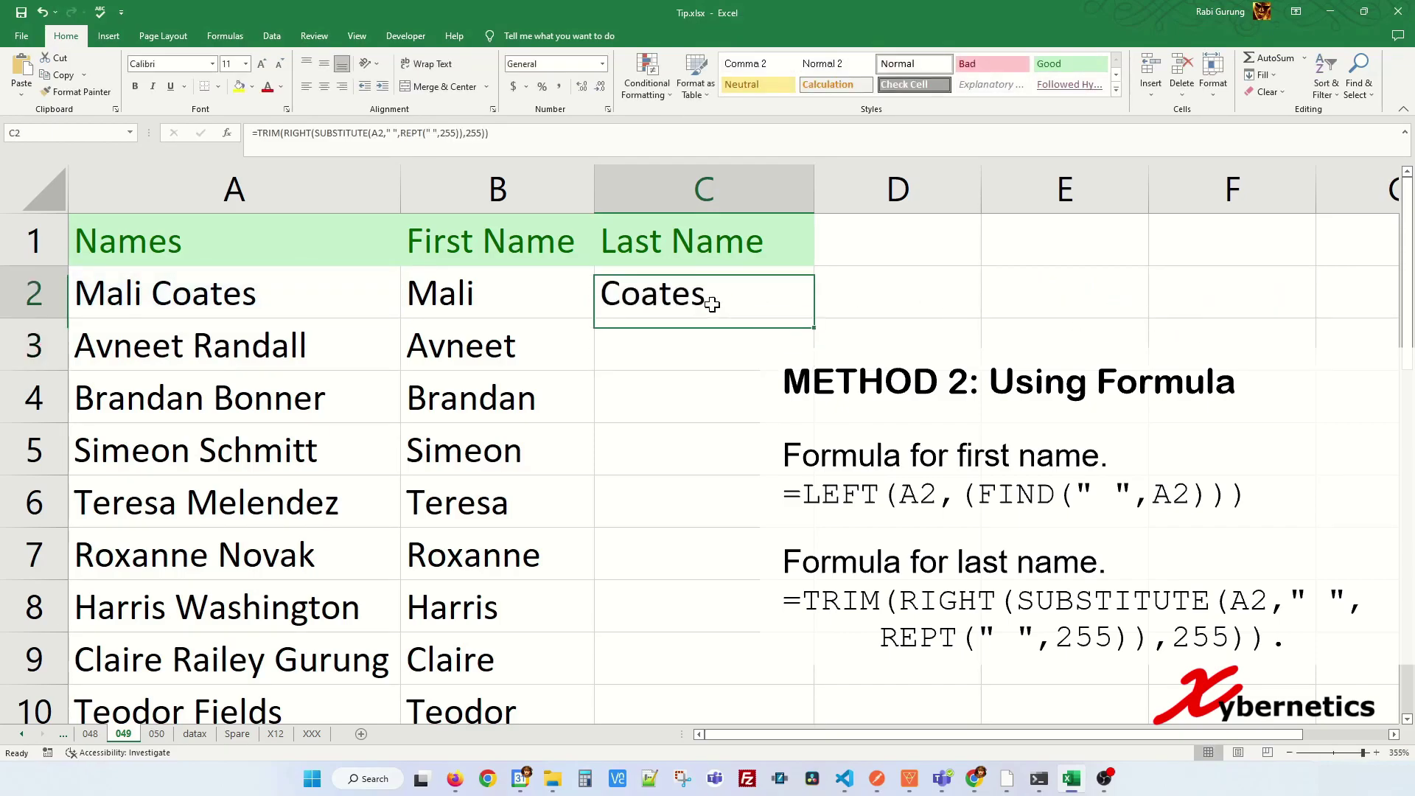
double_click(813, 317)
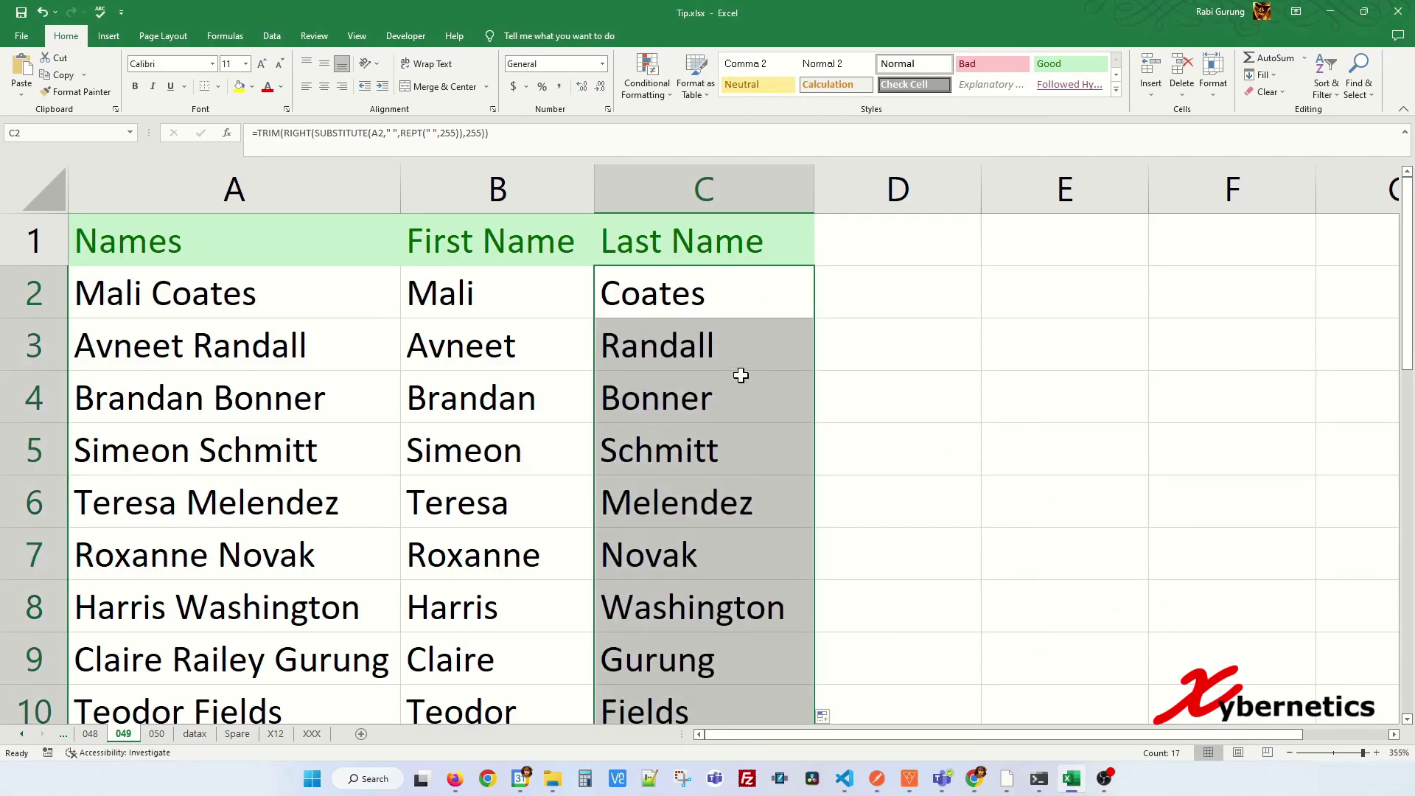
scroll(739, 377, "down", 3)
left_click(458, 381)
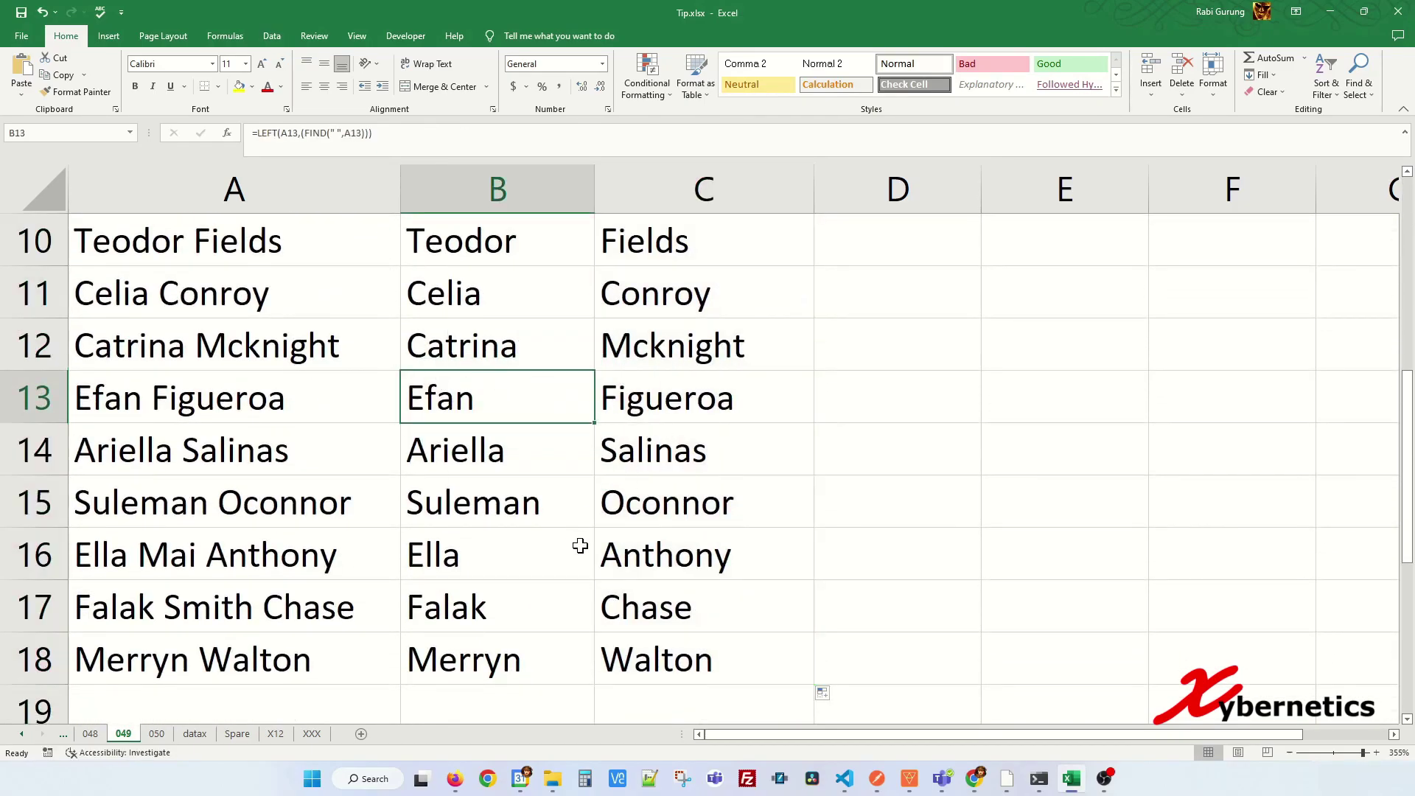
scroll(737, 467, "up", 3)
scroll(657, 518, "down", 3)
left_click_drag(295, 568, 331, 546)
scroll(331, 546, "up", 1)
scroll(324, 527, "up", 1)
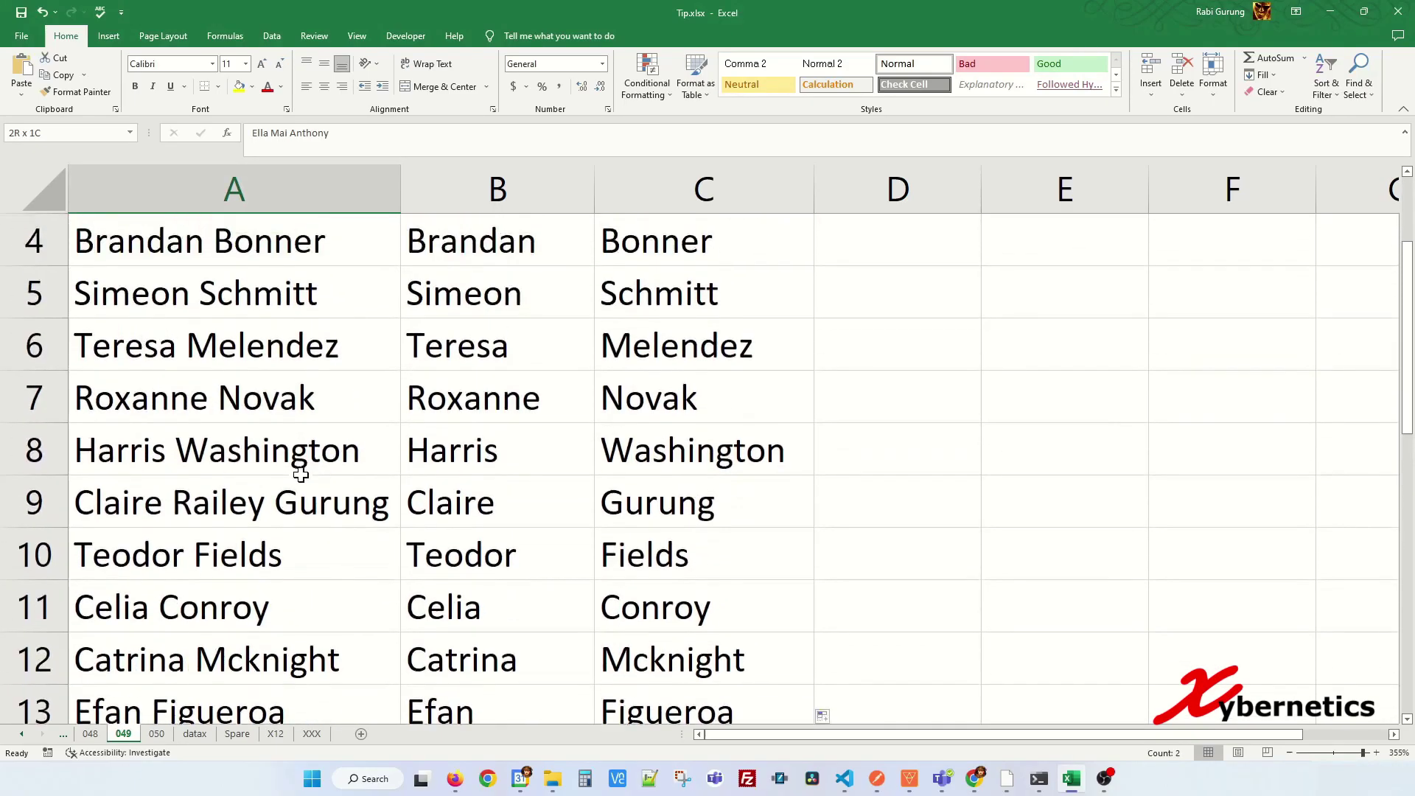
left_click(290, 508, "shift")
scroll(376, 508, "down", 1)
left_click(305, 364)
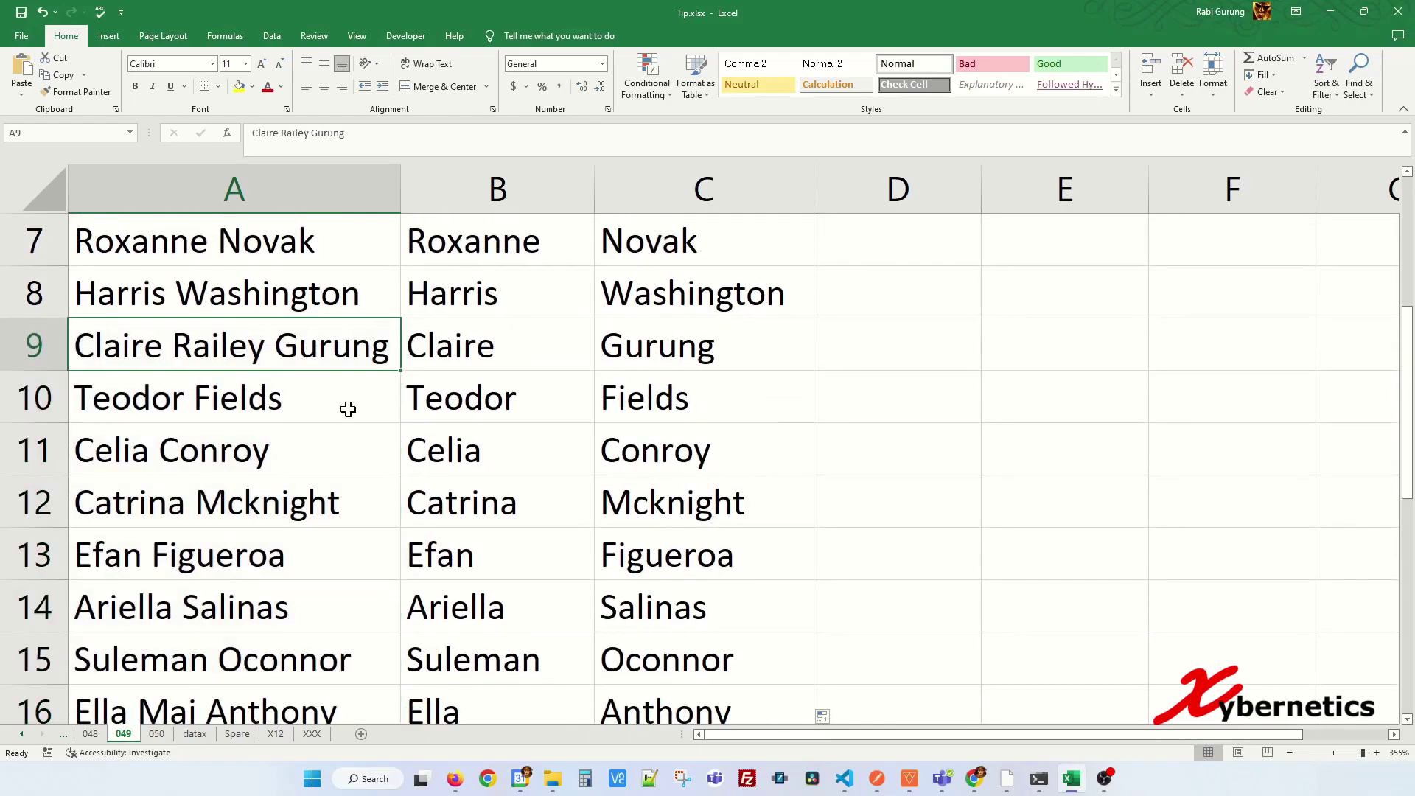
scroll(316, 670, "down", 1)
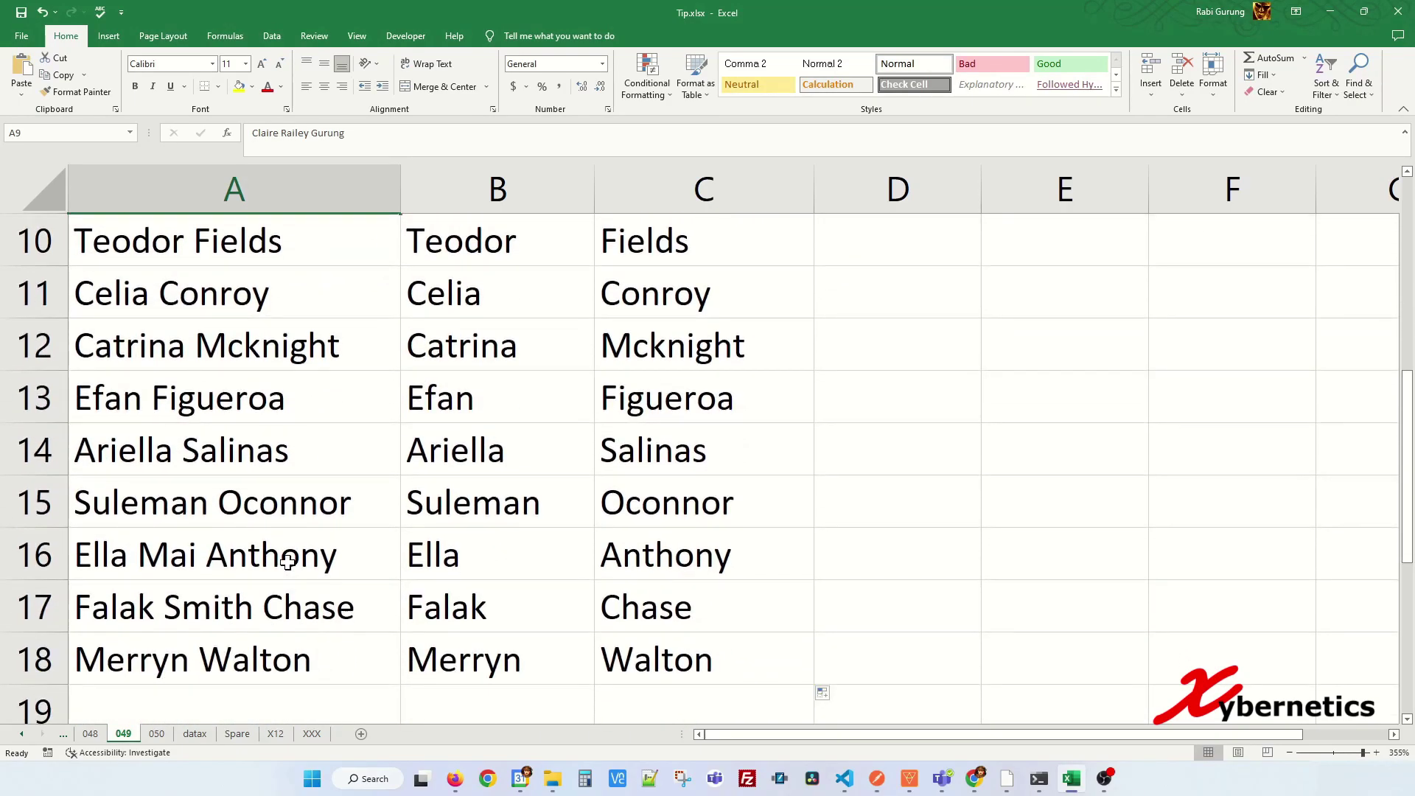
left_click(283, 605)
scroll(468, 582, "up", 2)
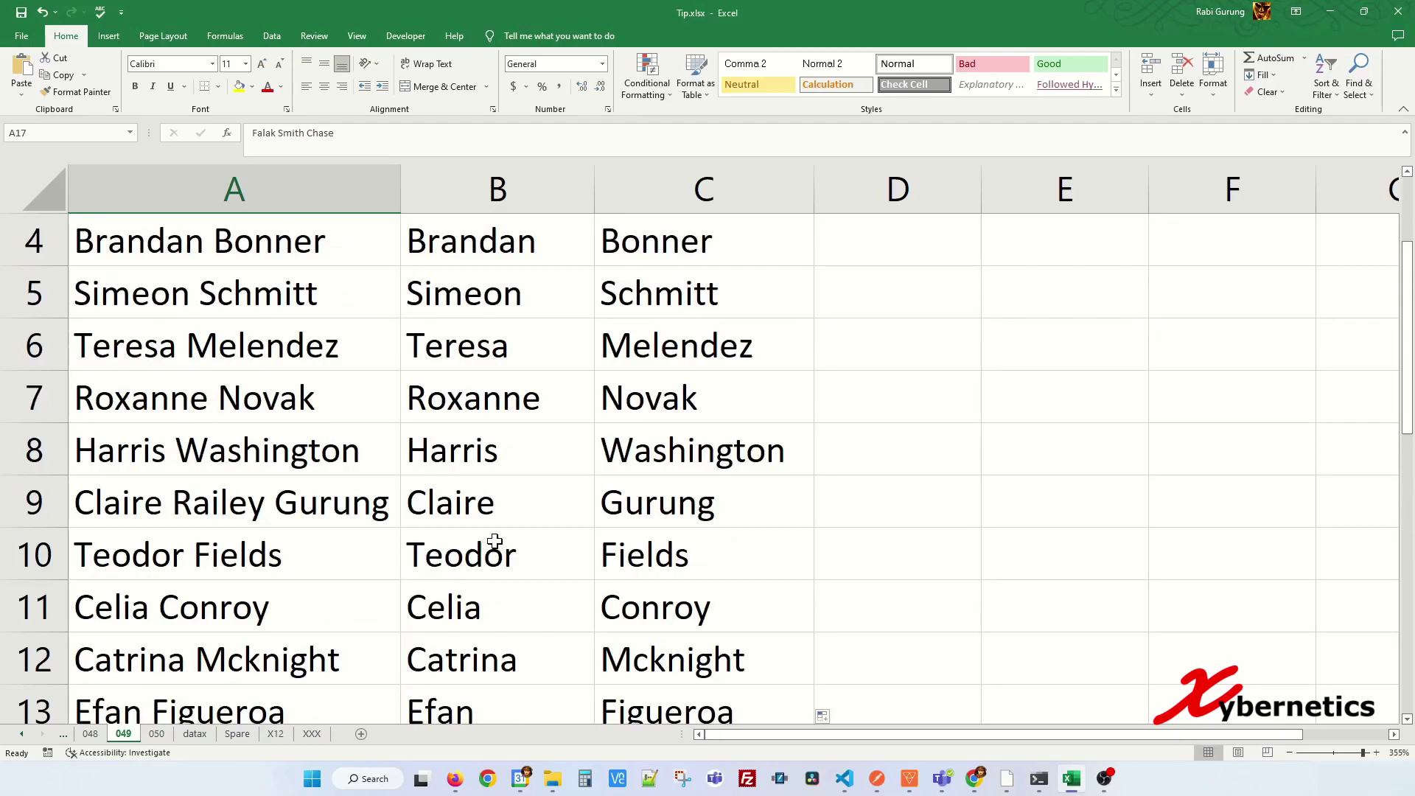
scroll(501, 538, "up", 1)
scroll(516, 527, "up", 1)
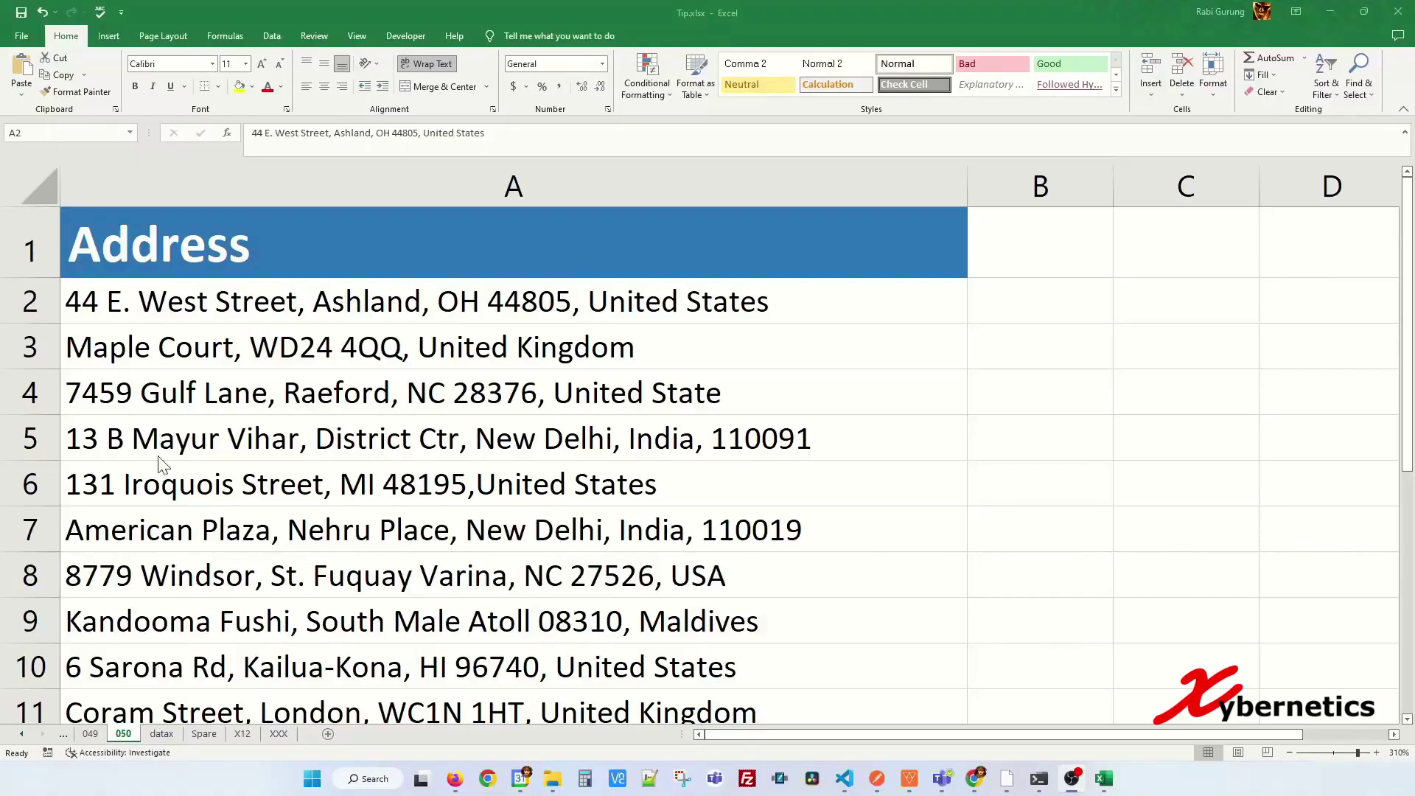
- Select the addresses A2:A14 and open Find and Replace with Ctrl+H
left_click(589, 298)
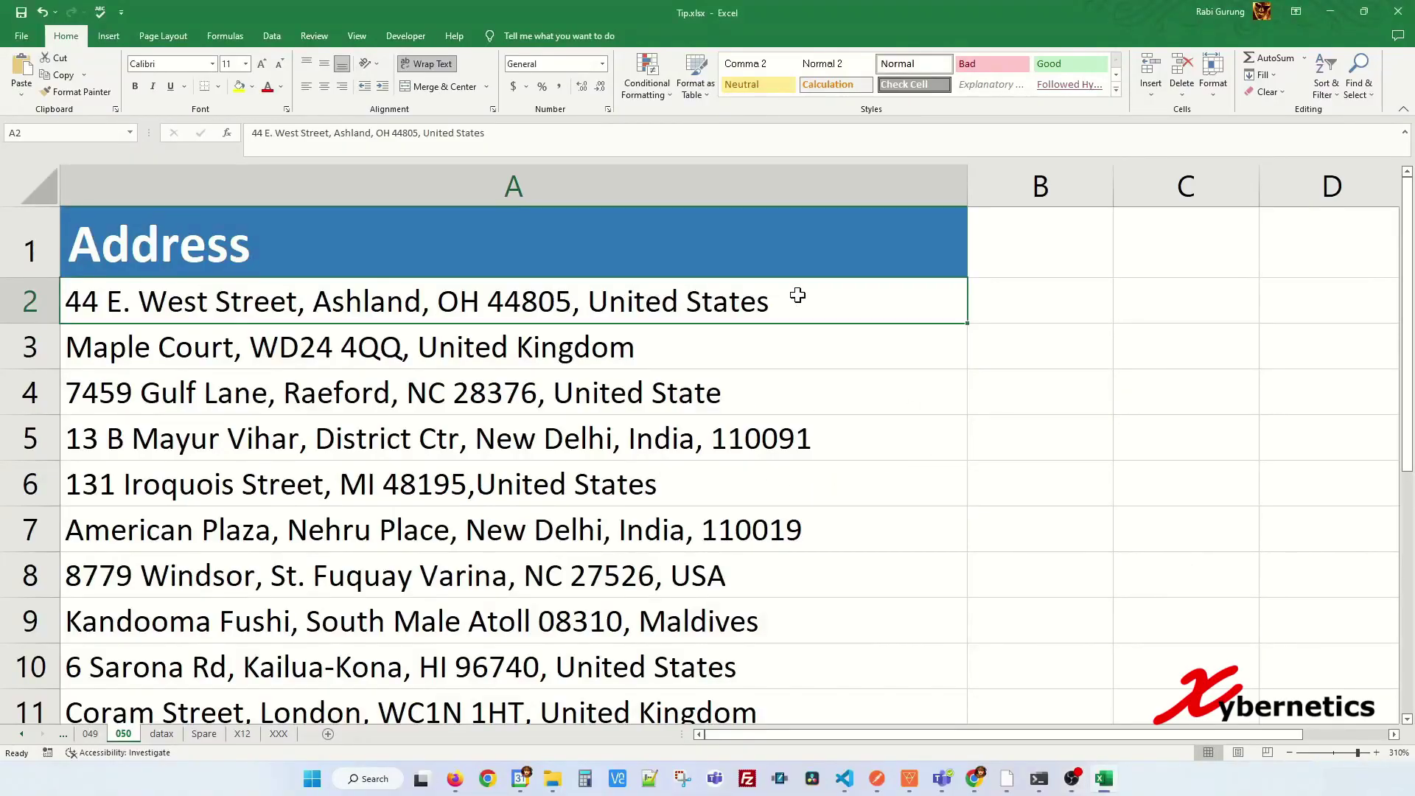
double_click(802, 297)
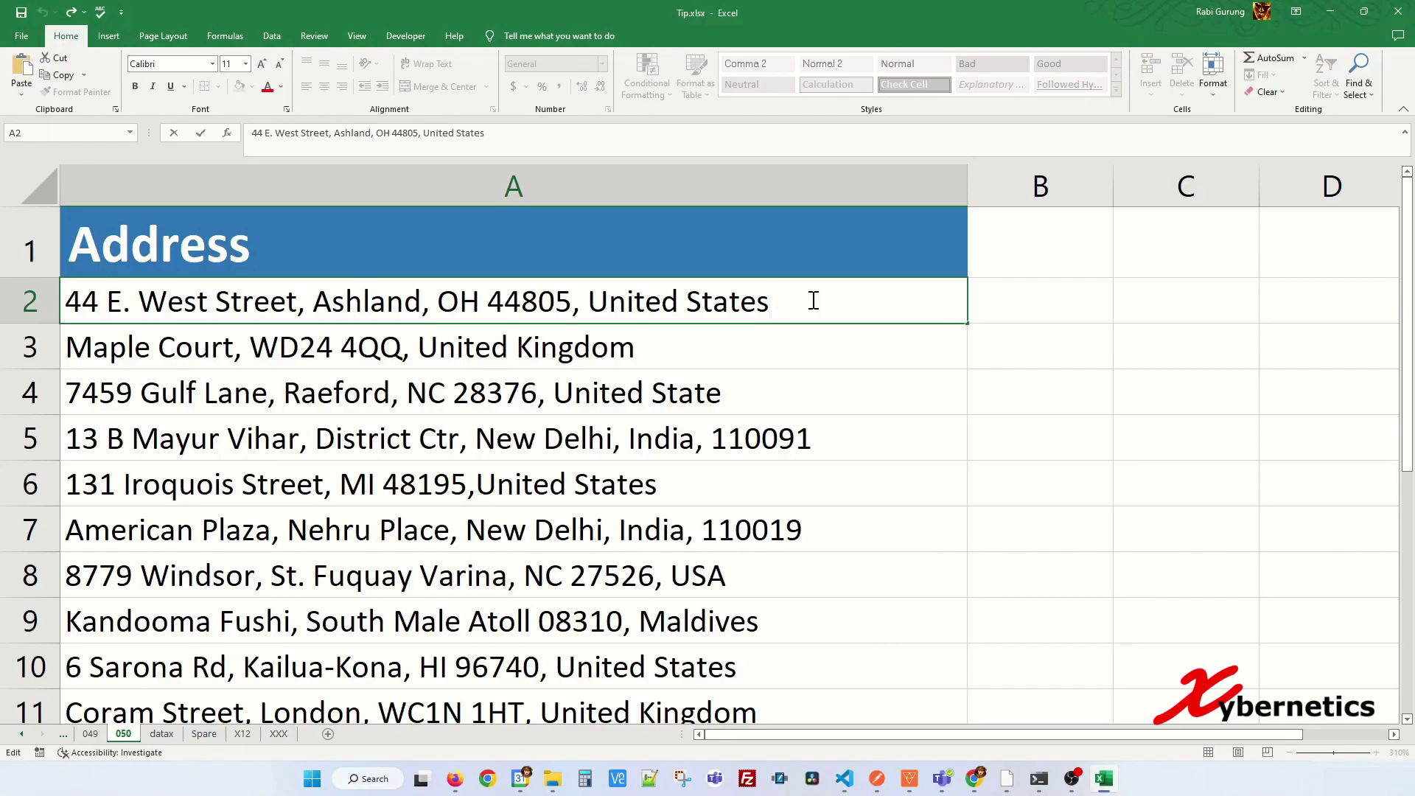
left_click(437, 399)
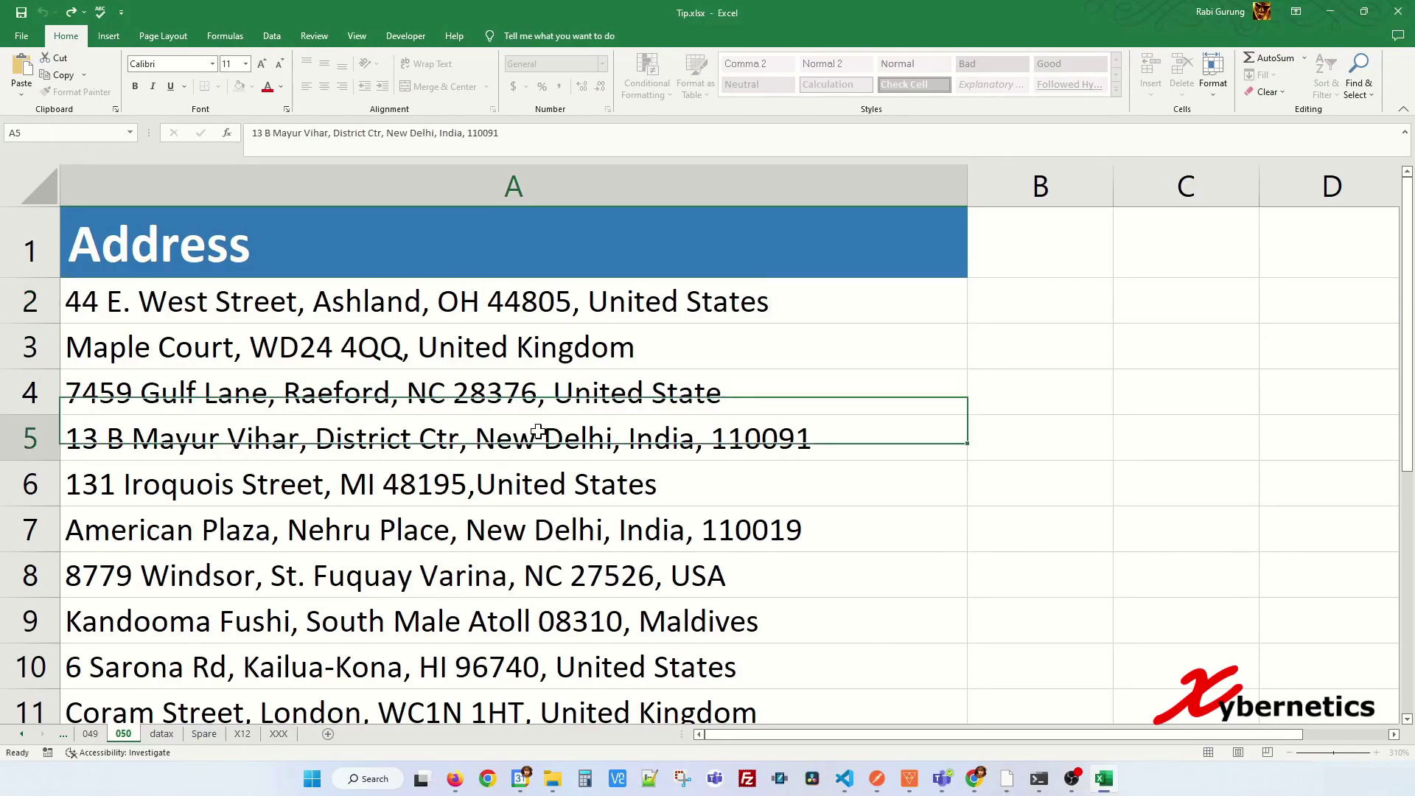
left_click(599, 302)
key("ctrl+shift+Down")
scroll(571, 311, "up", 1)
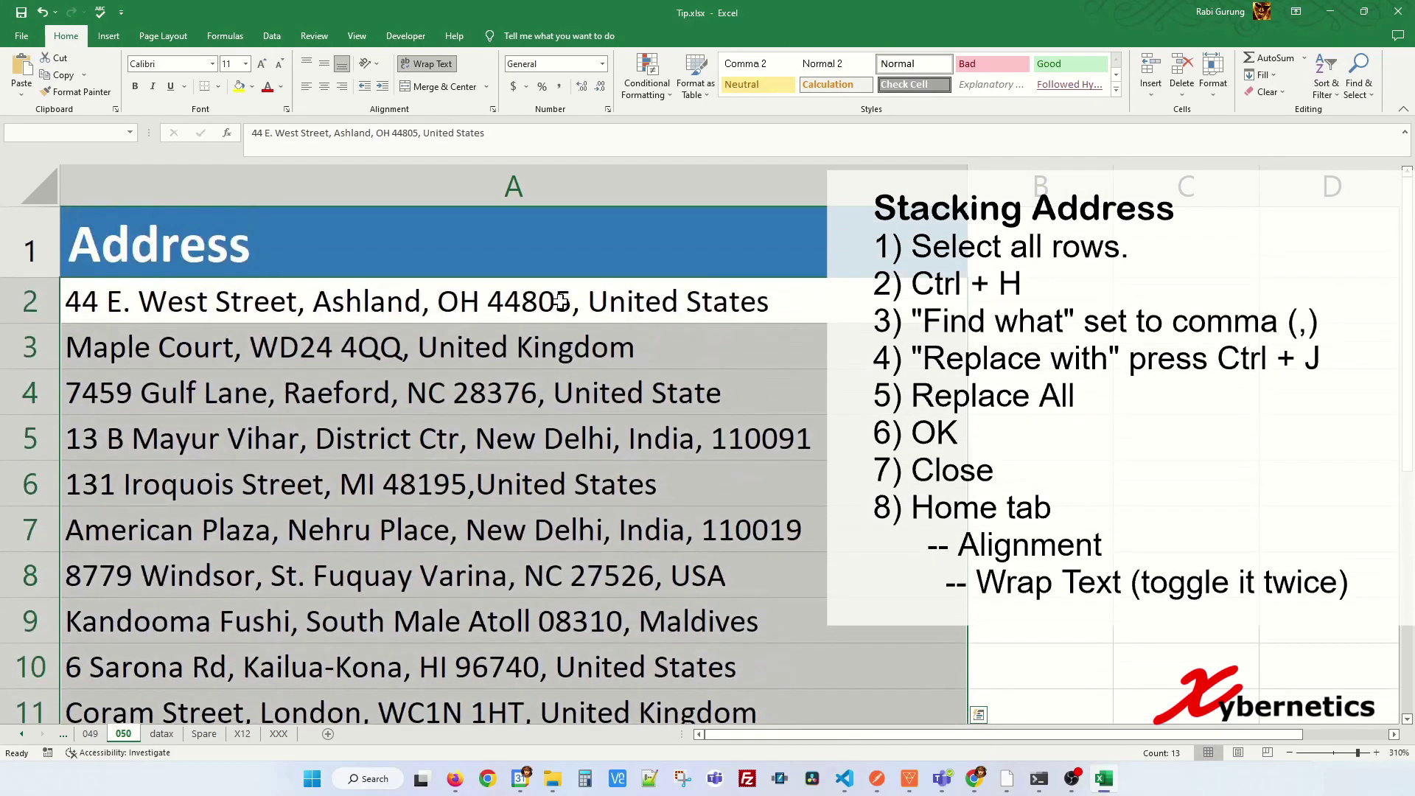
key("ctrl+h")
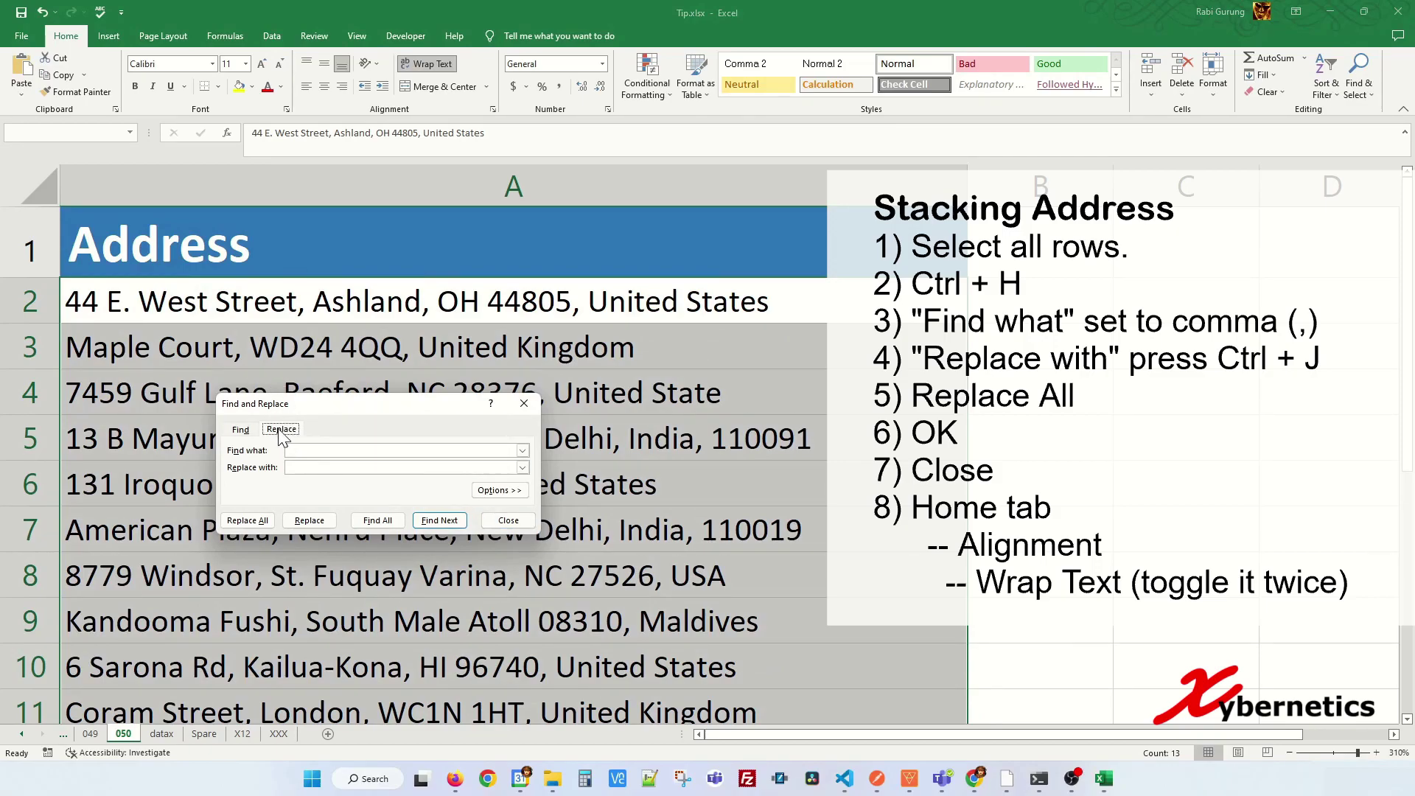
- Replace every comma in the addresses with a line break (40 replacements), then close the window
left_click(303, 449)
left_click(296, 469)
left_click(250, 520)
left_click_drag(677, 374, 357, 311)
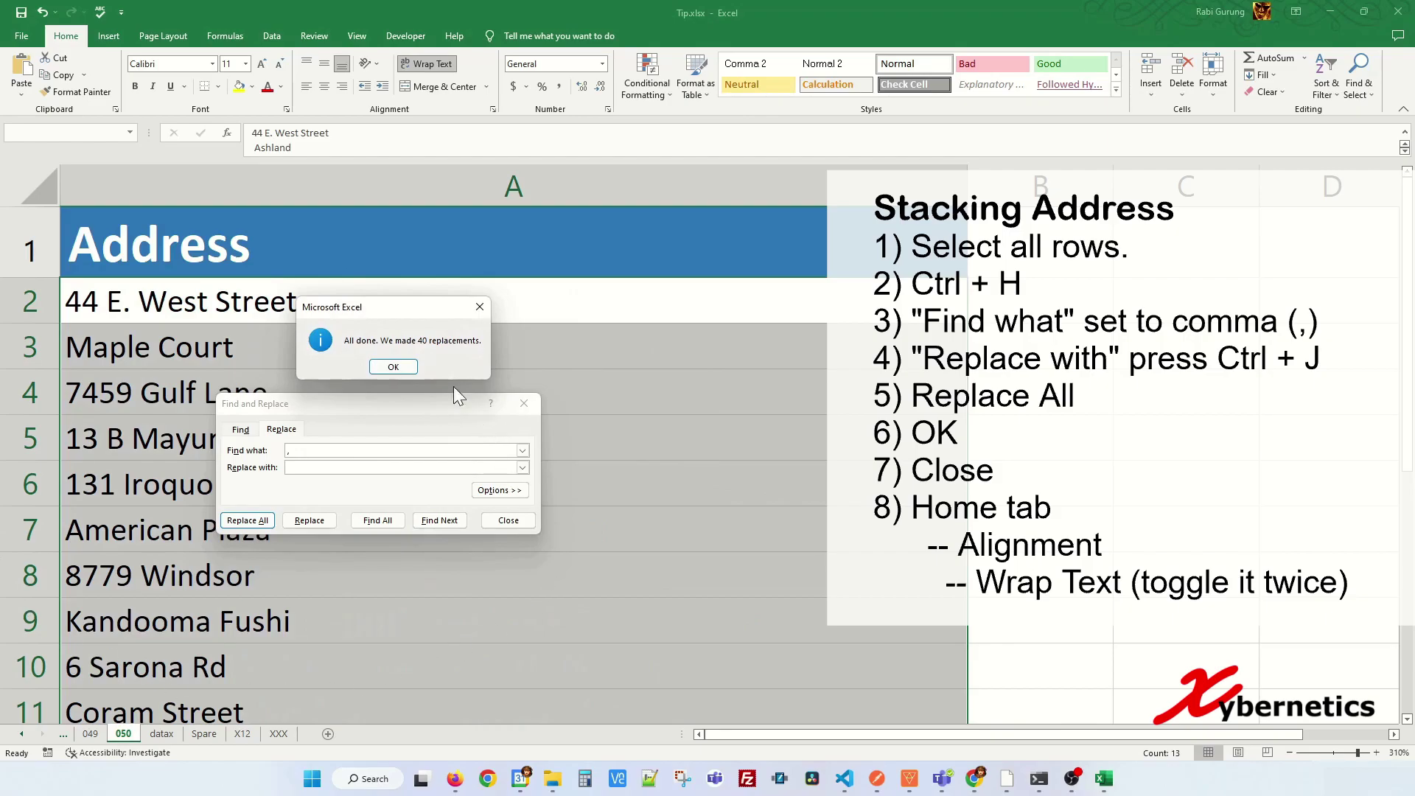
left_click(395, 368)
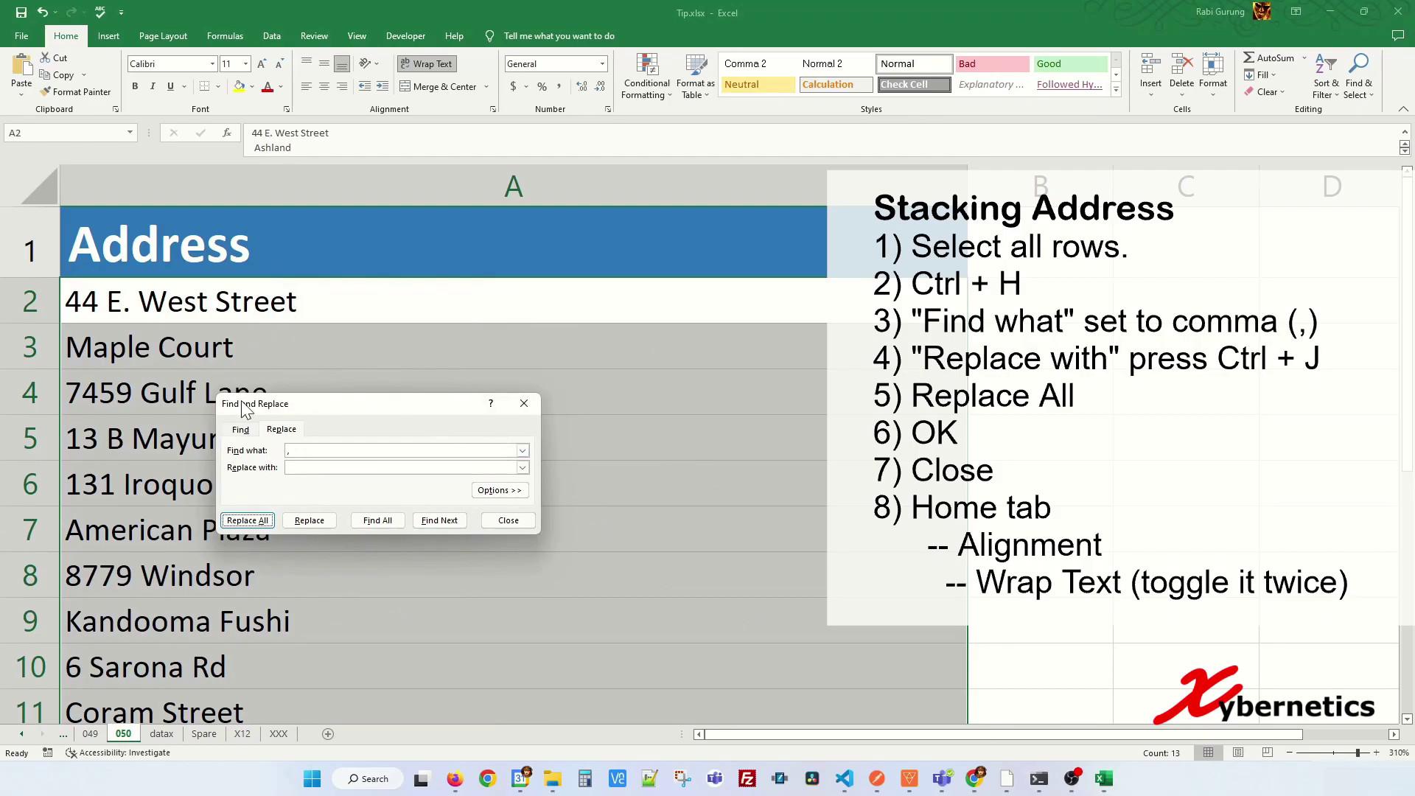
left_click(513, 525)
scroll(467, 484, "down", 1)
scroll(467, 484, "down", 1)
scroll(467, 482, "up", 2)
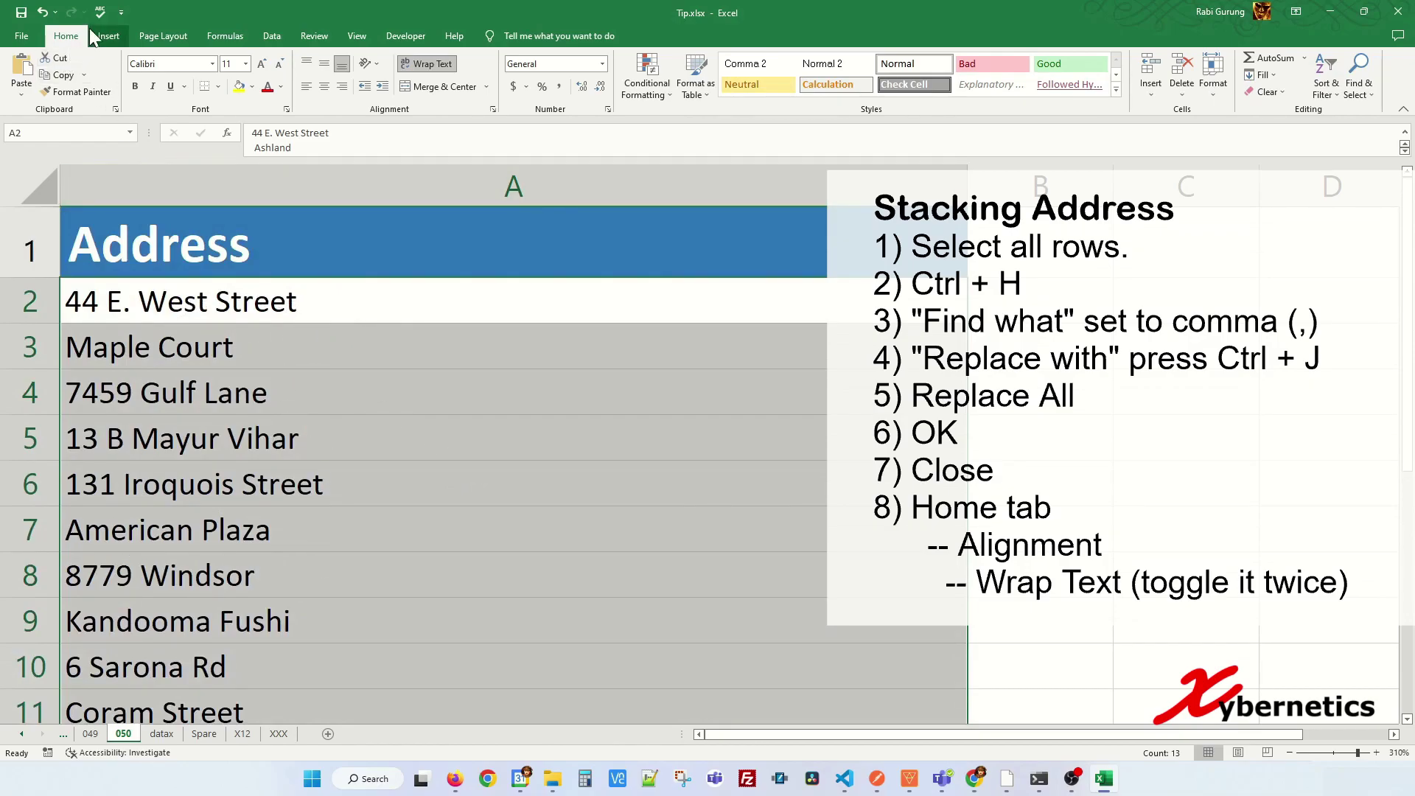
- Toggle Wrap Text off and on so the addresses stack, then review them
left_click(448, 70)
left_click(449, 70)
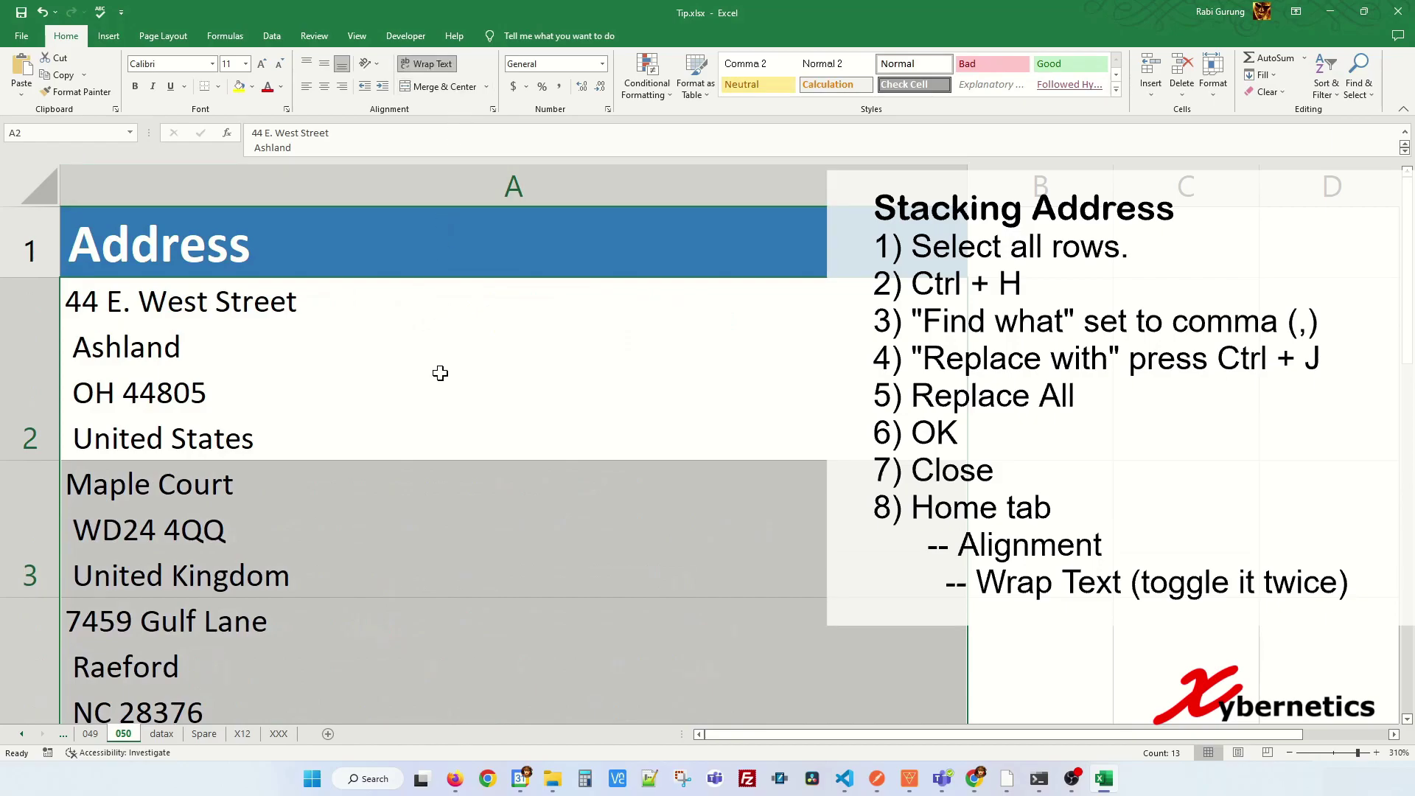
key("Down")
key("Down")
key("Down")
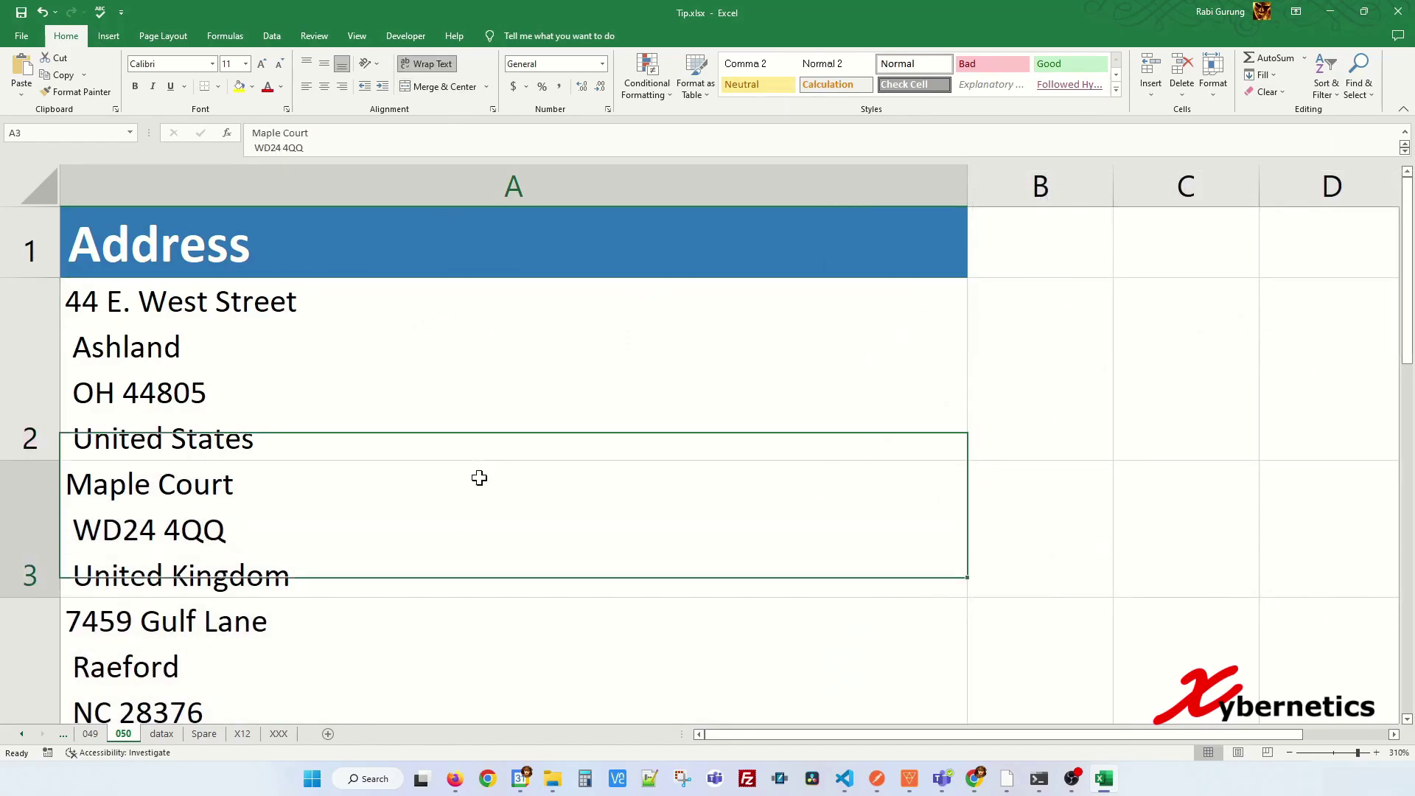
key("Down")
key("Down")
key("Down")
key("Down")
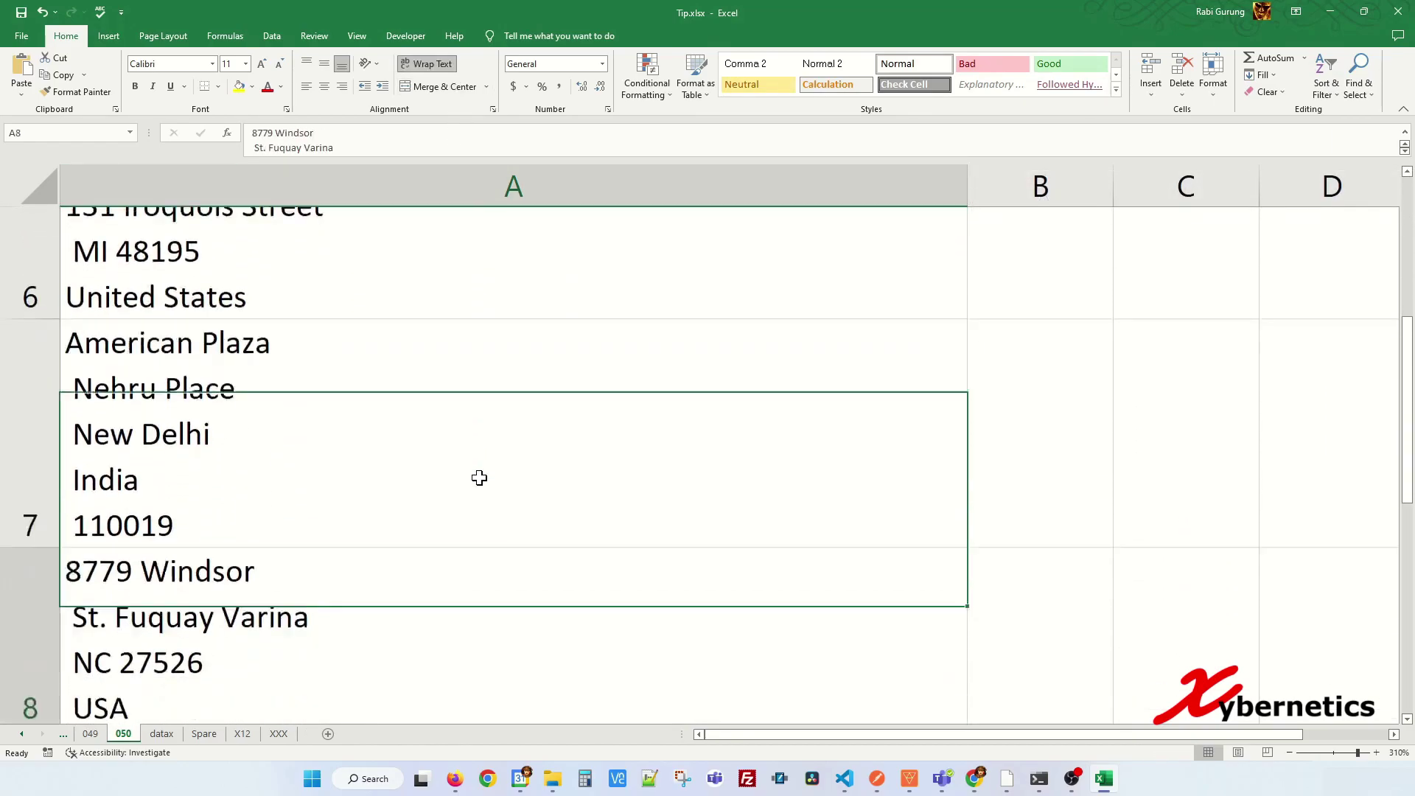
key("Up")
key("Up")
key("Up")
key("Up")
key("Up")
key("Up")
key("Up")
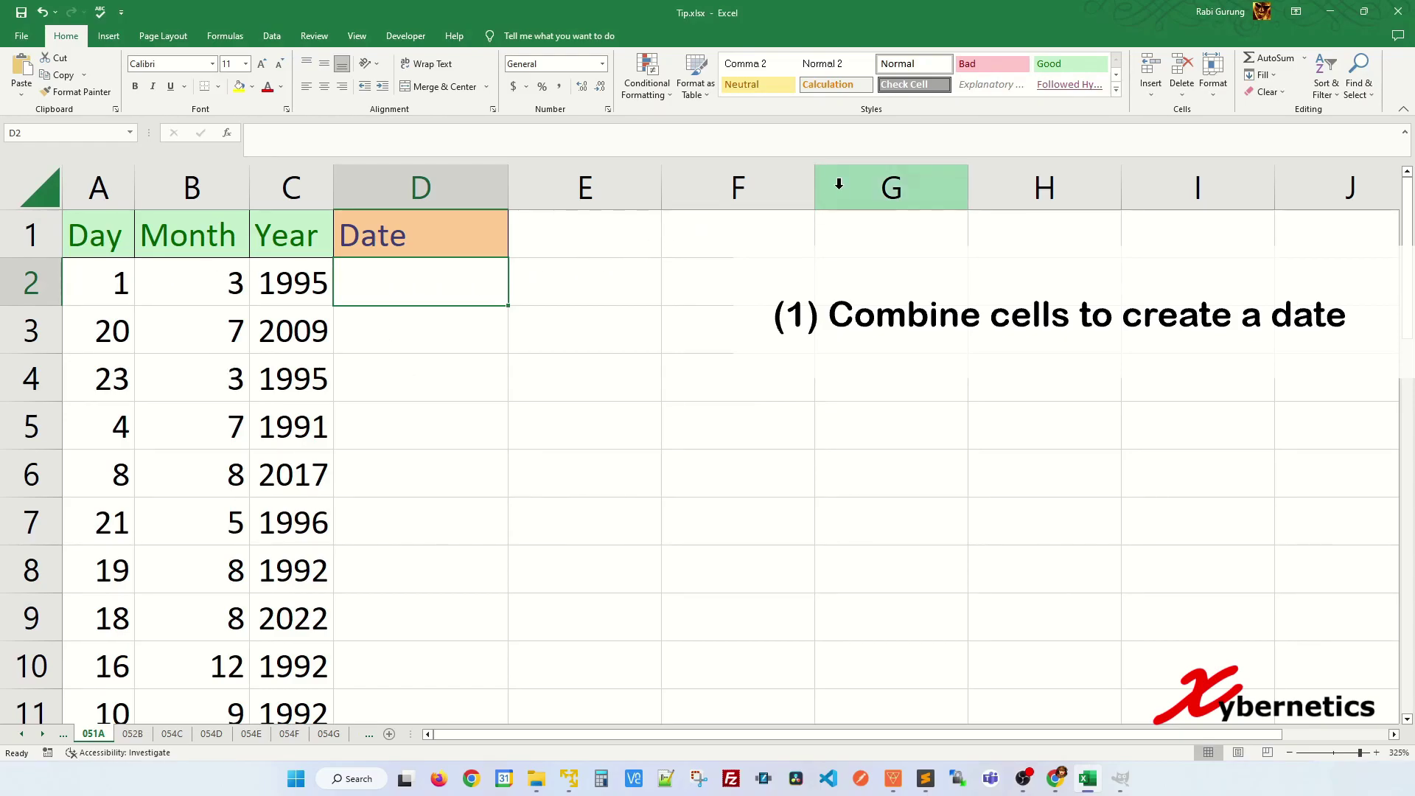
- Enter the example date 1/3/1995 in D2 and Flash Fill the remaining dates
type("1/3")
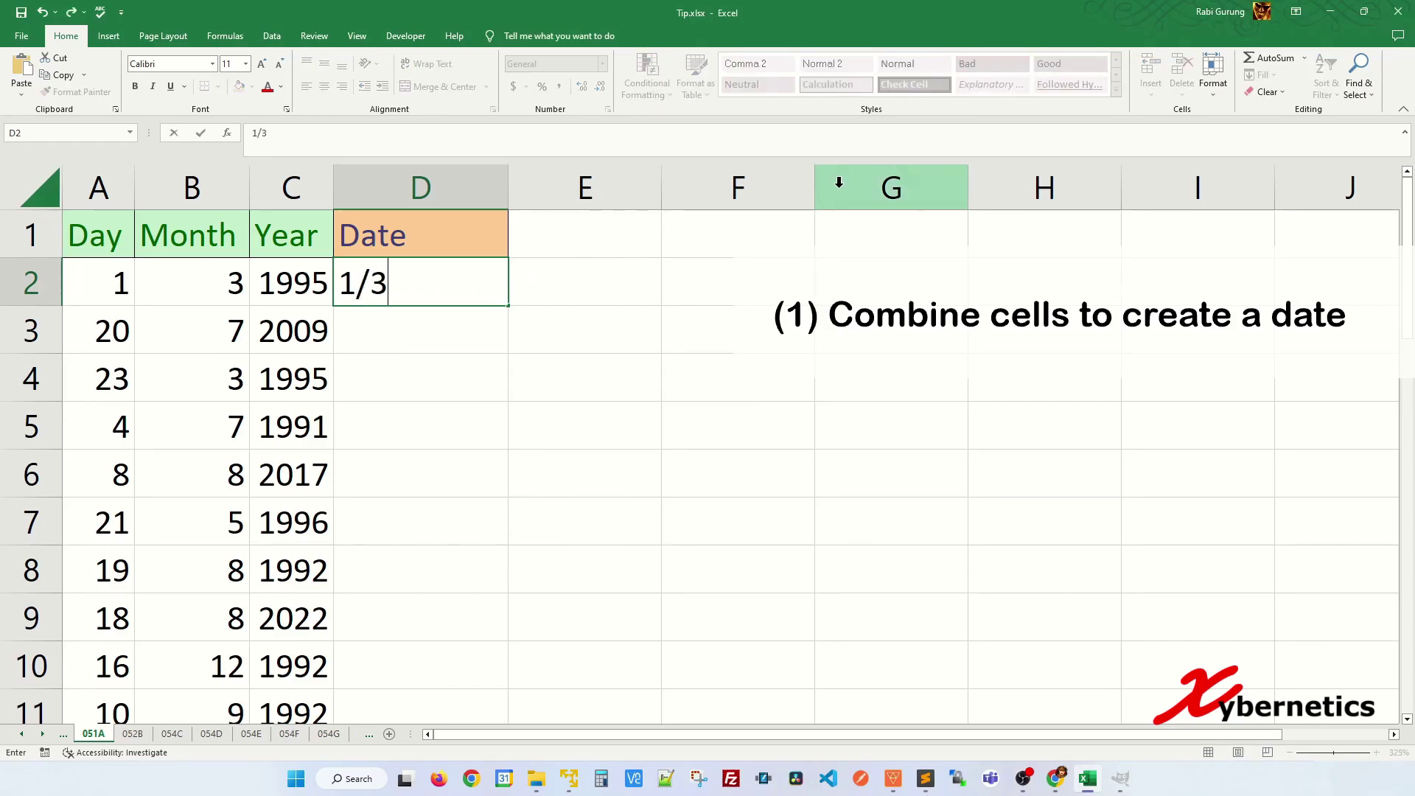
type("/1995")
key("Return")
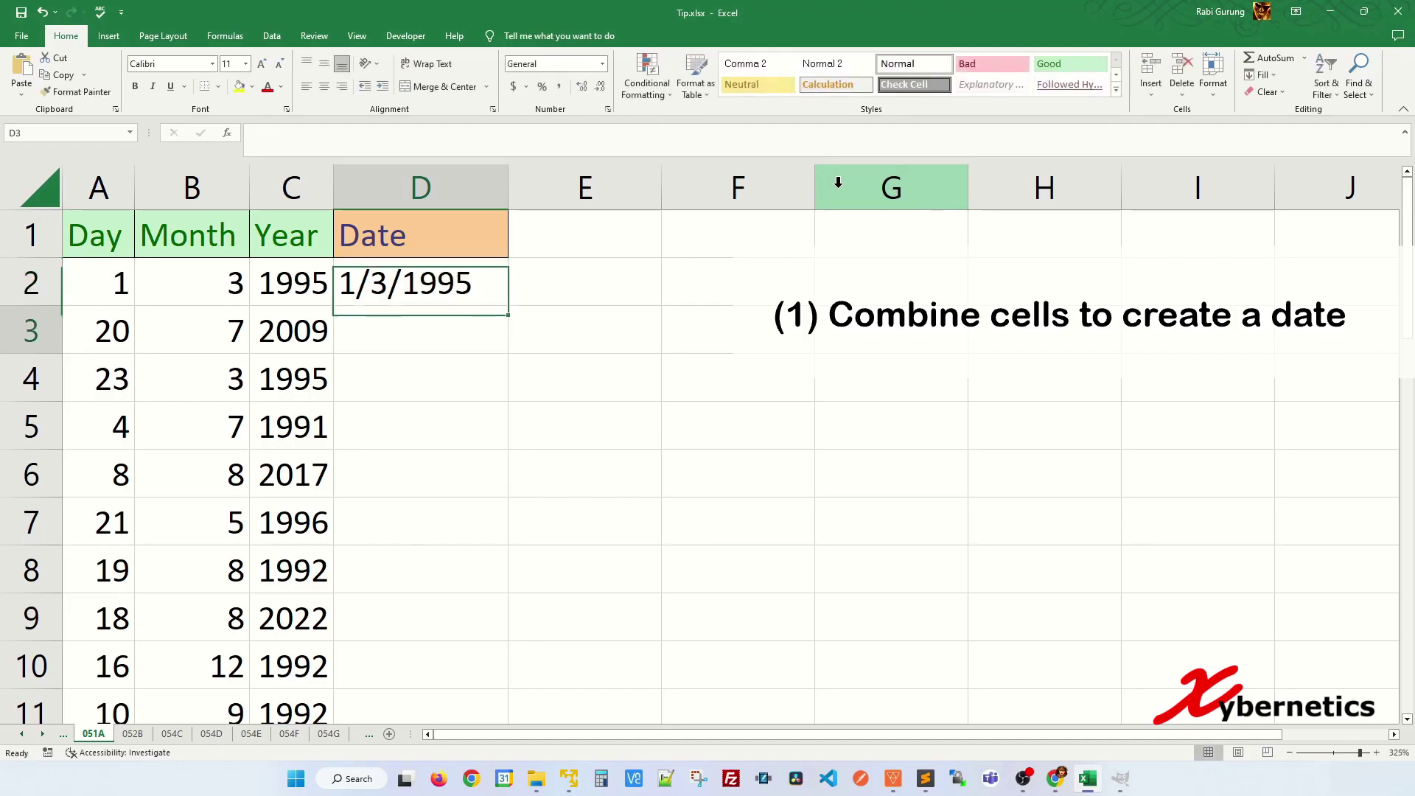
left_click(126, 287)
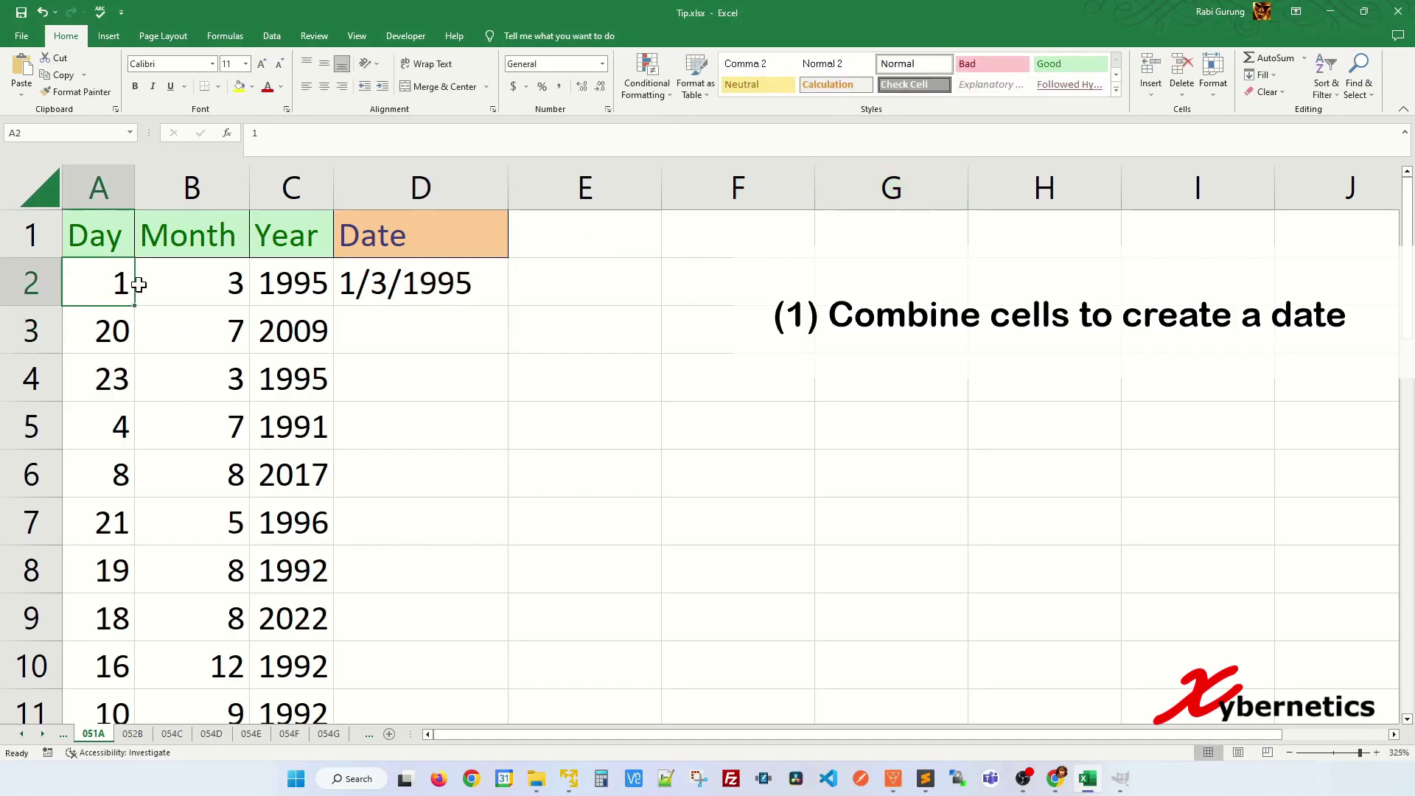
left_click(211, 277)
left_click(319, 290)
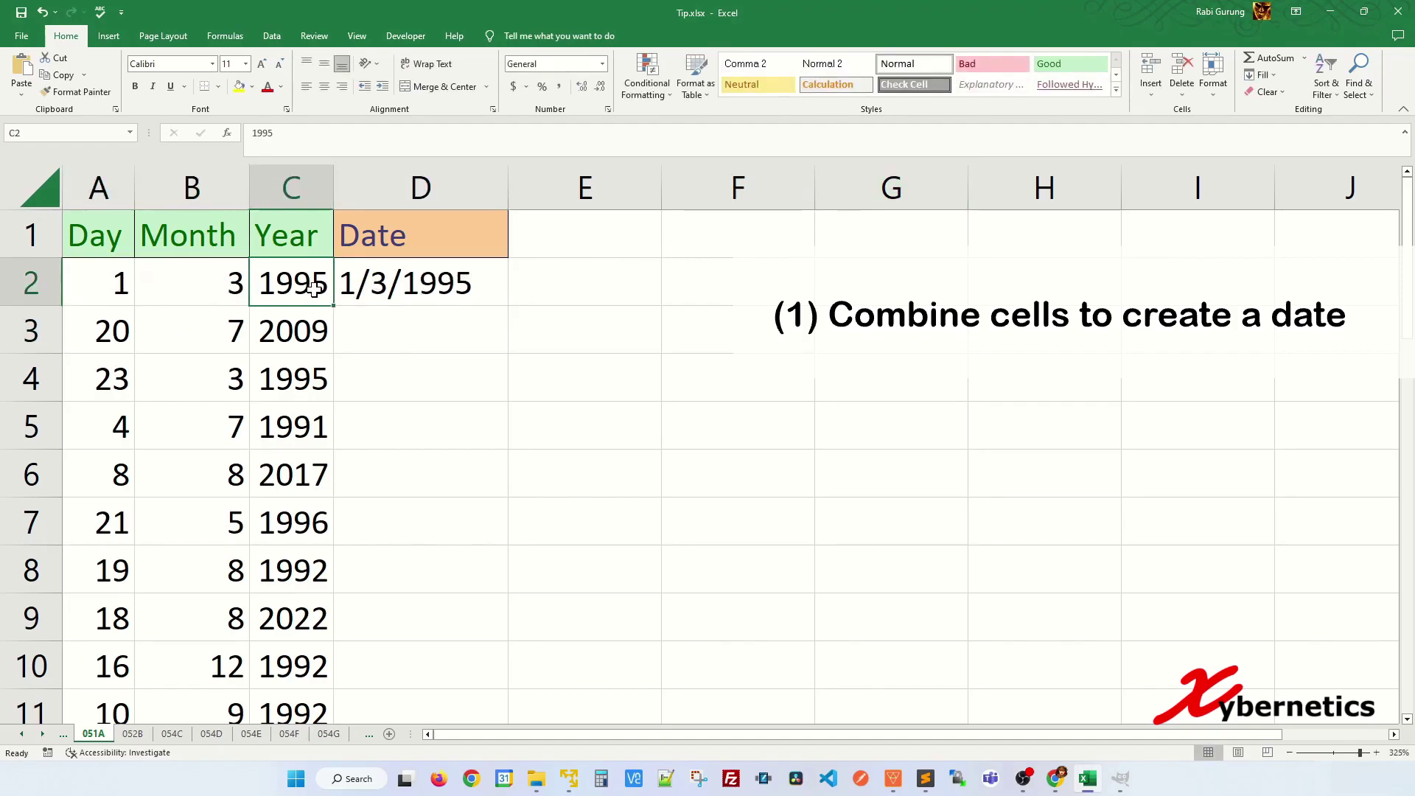
left_click(459, 302)
left_click(445, 339)
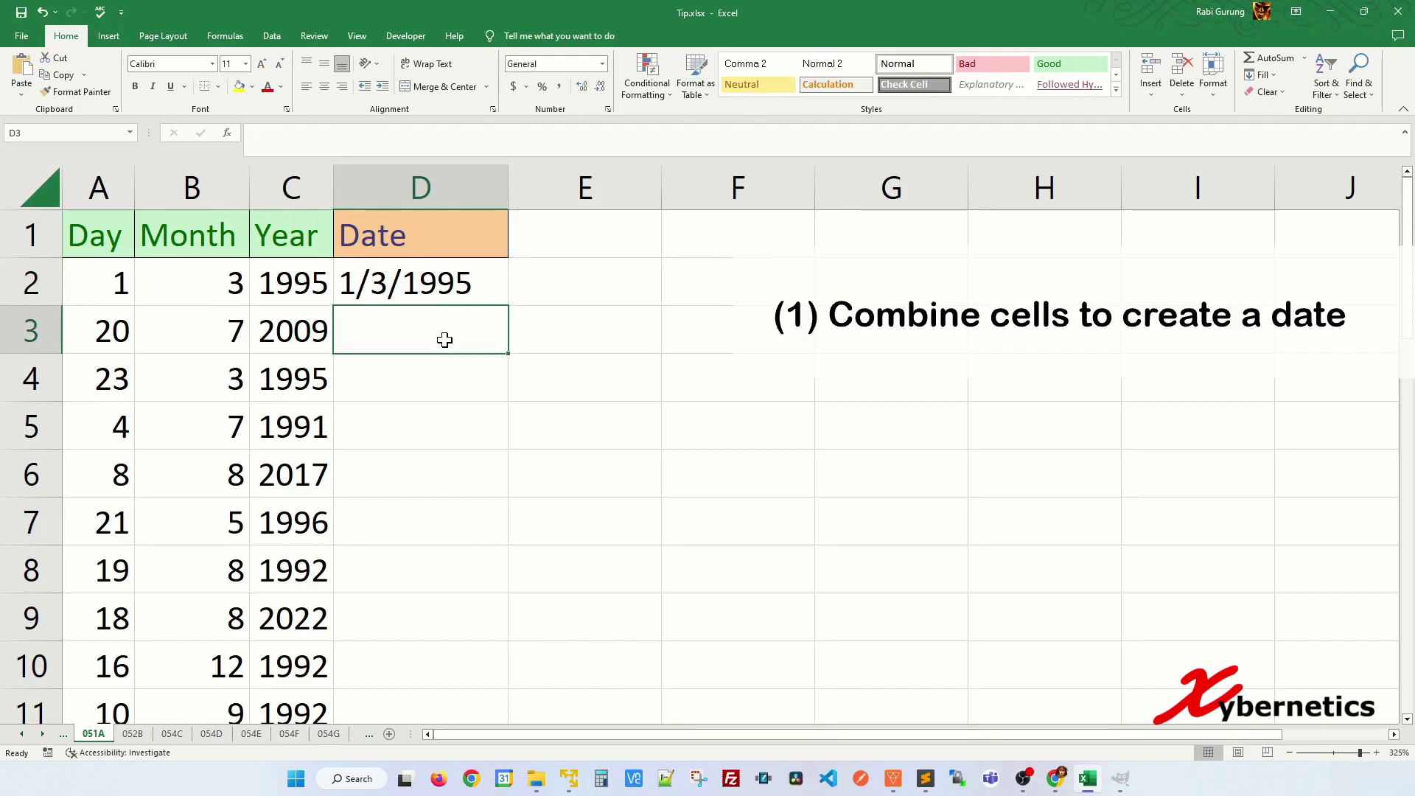
left_click(453, 439)
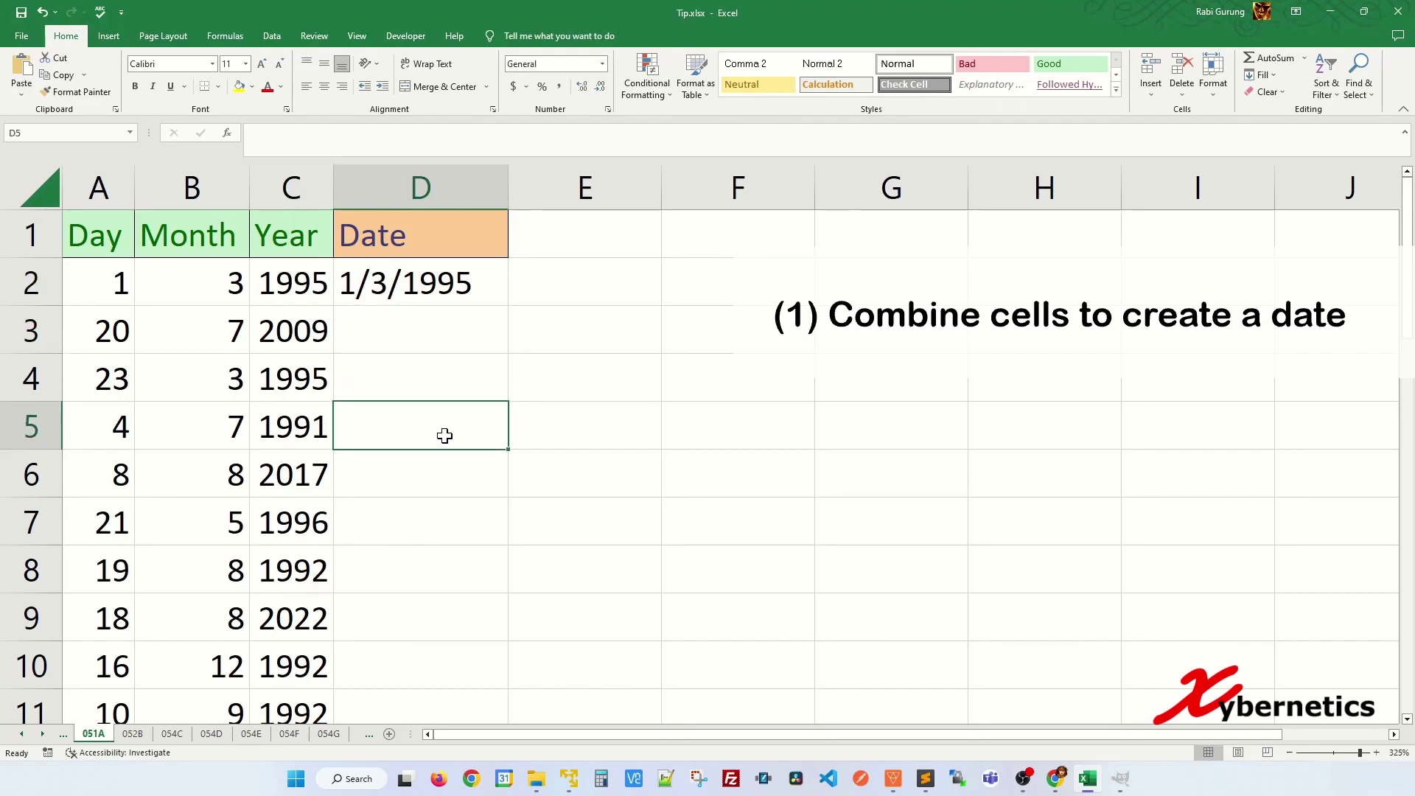
key("ctrl+e")
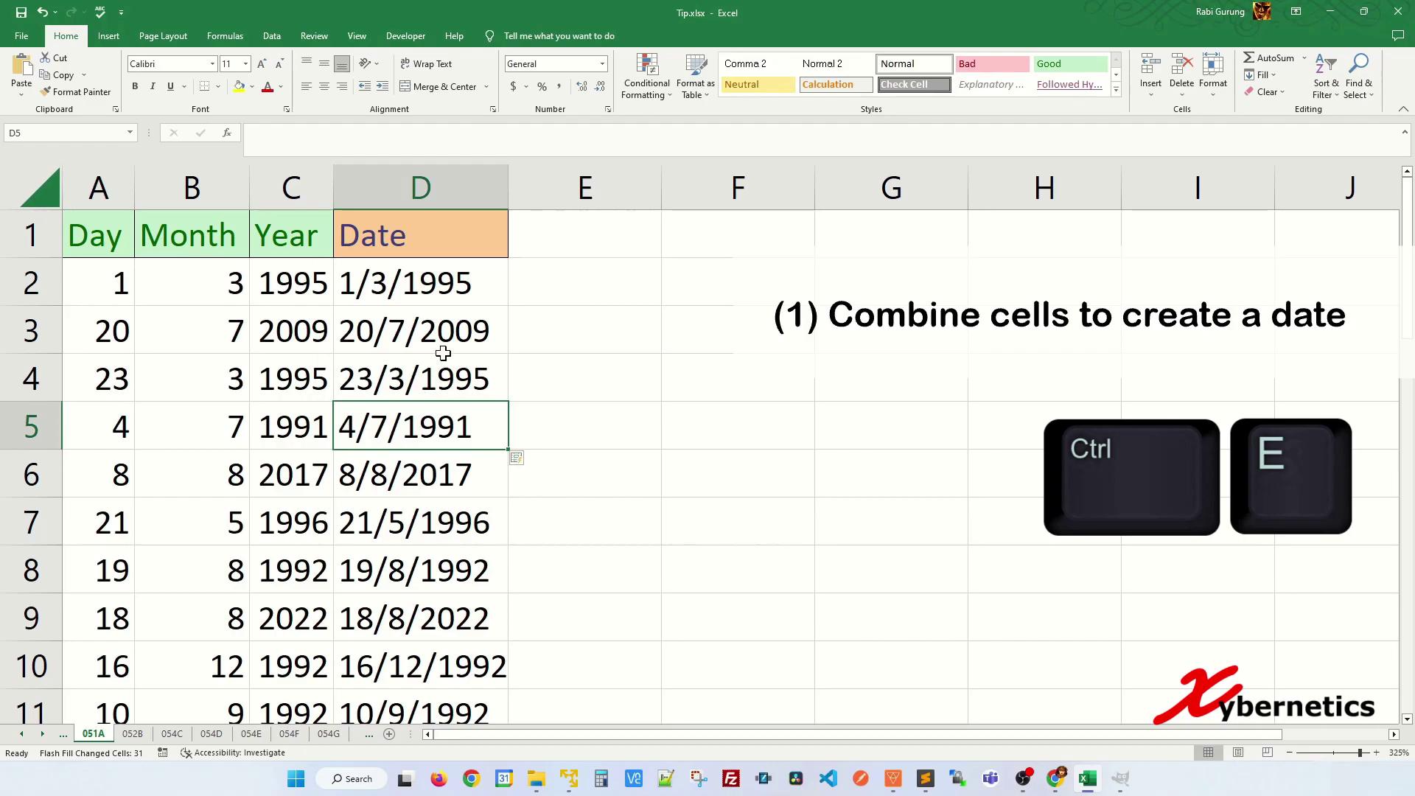
- Go to the 052B sheet of raw product data
scroll(467, 433, "down", 3)
scroll(466, 433, "up", 3)
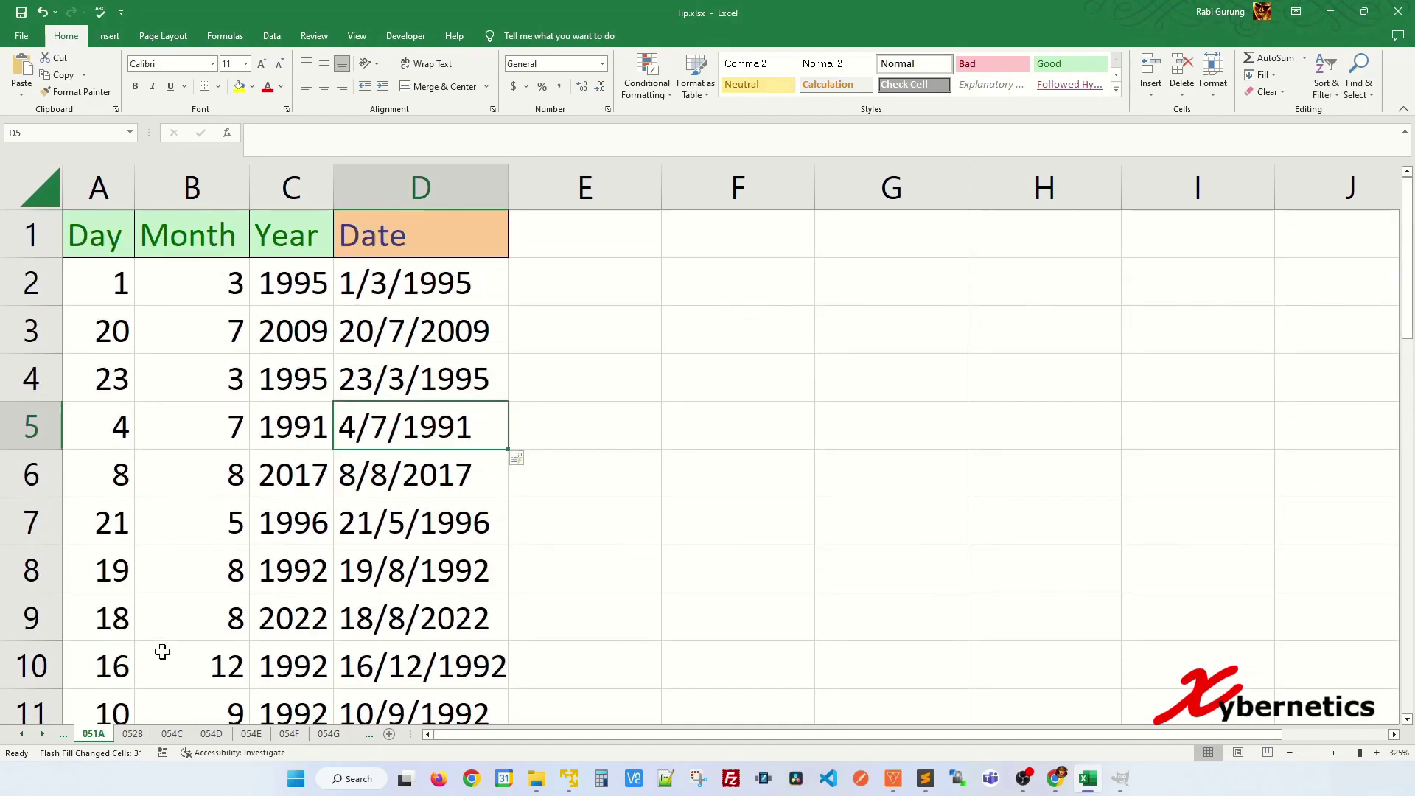
left_click(137, 734)
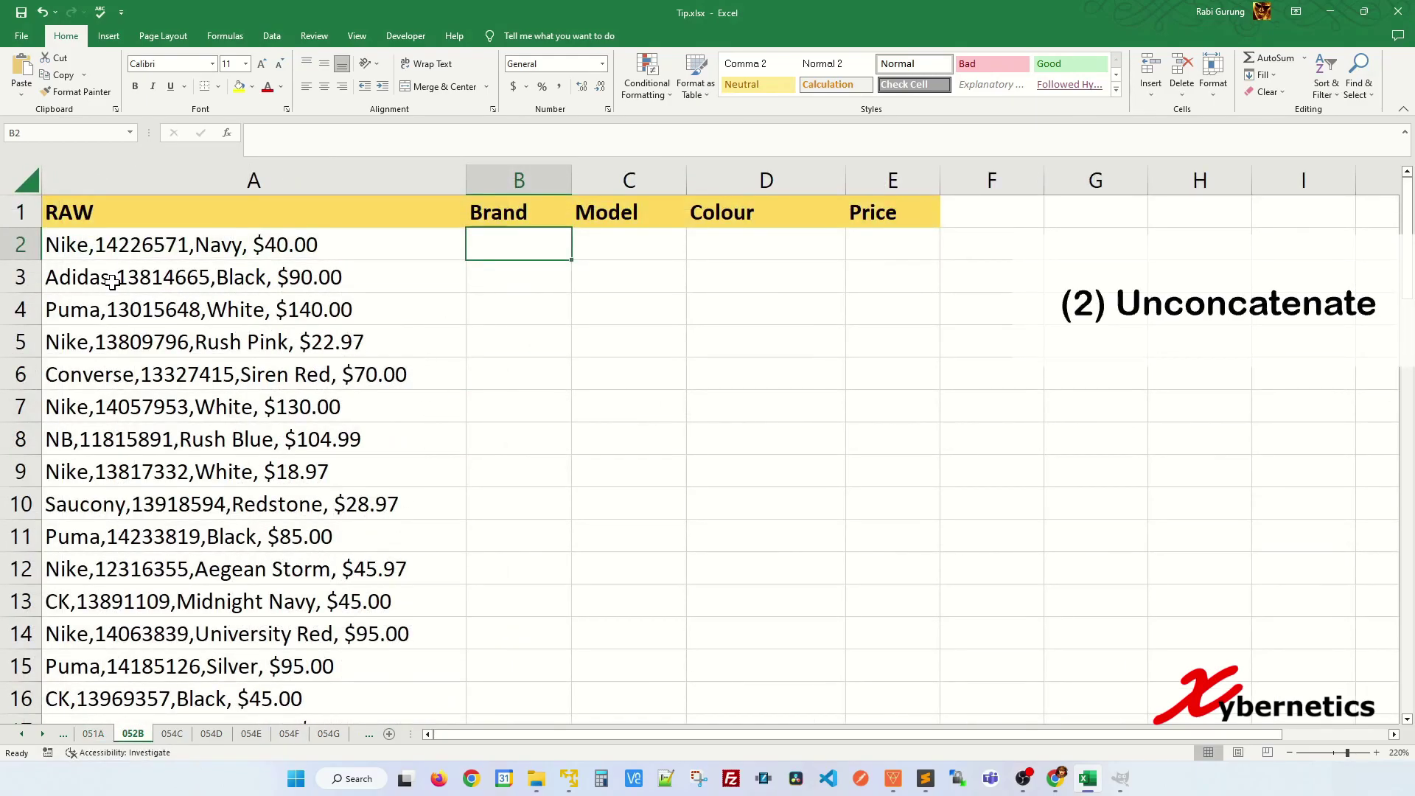
- Enter the first row by hand: Brand Nike, Model 142265, Colour Navy, Price 40
left_click(88, 250)
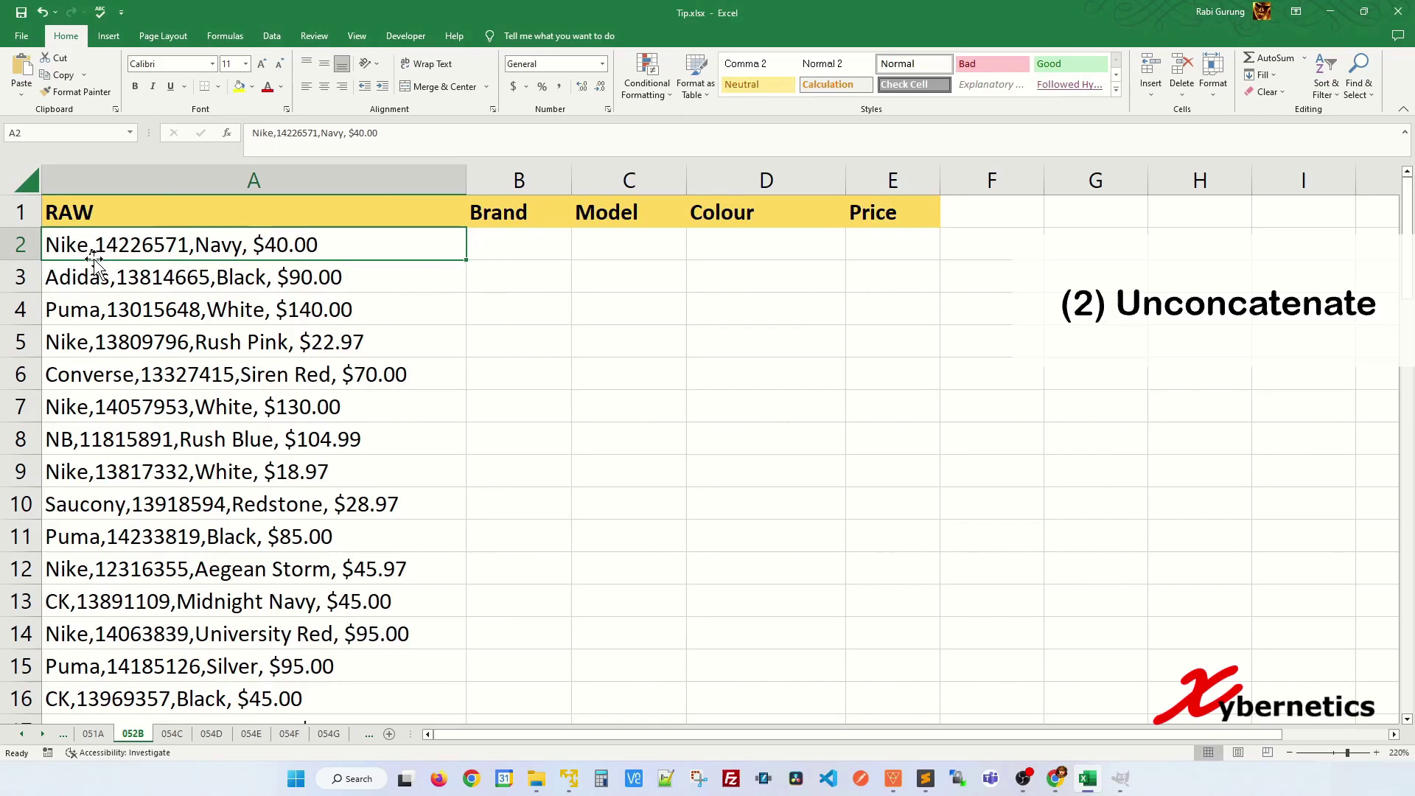
left_click(556, 237)
type("Nike")
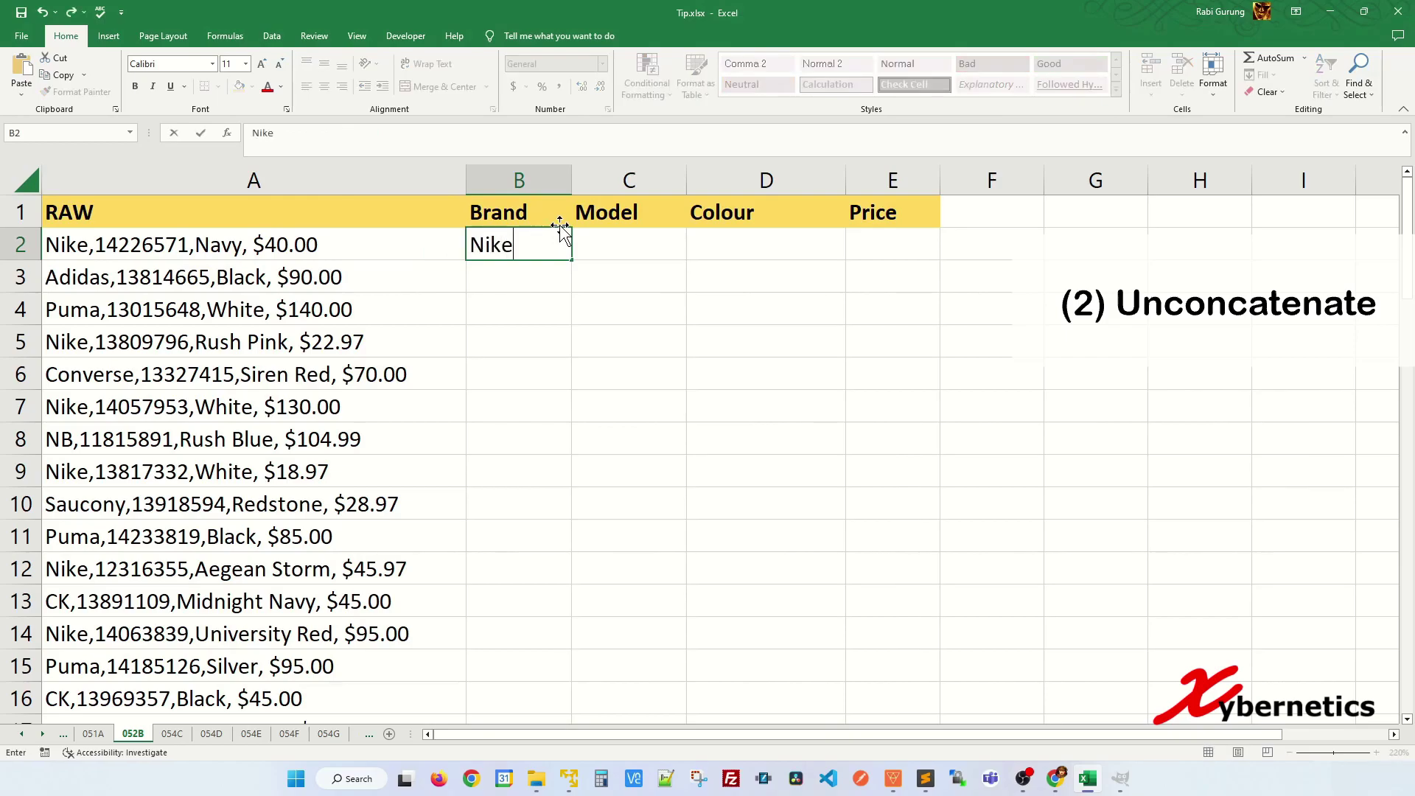
key("Tab")
type("14")
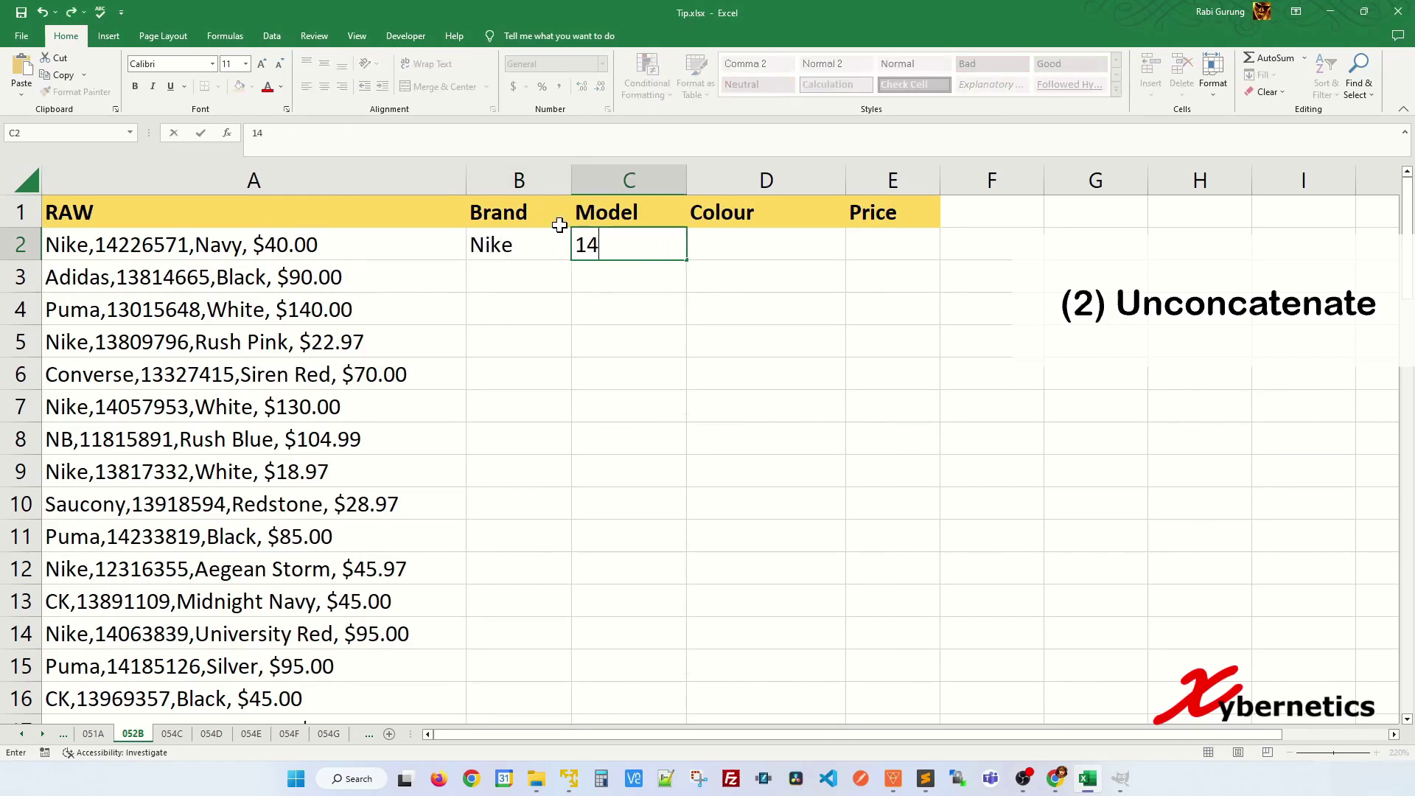
type("226571")
key("Tab")
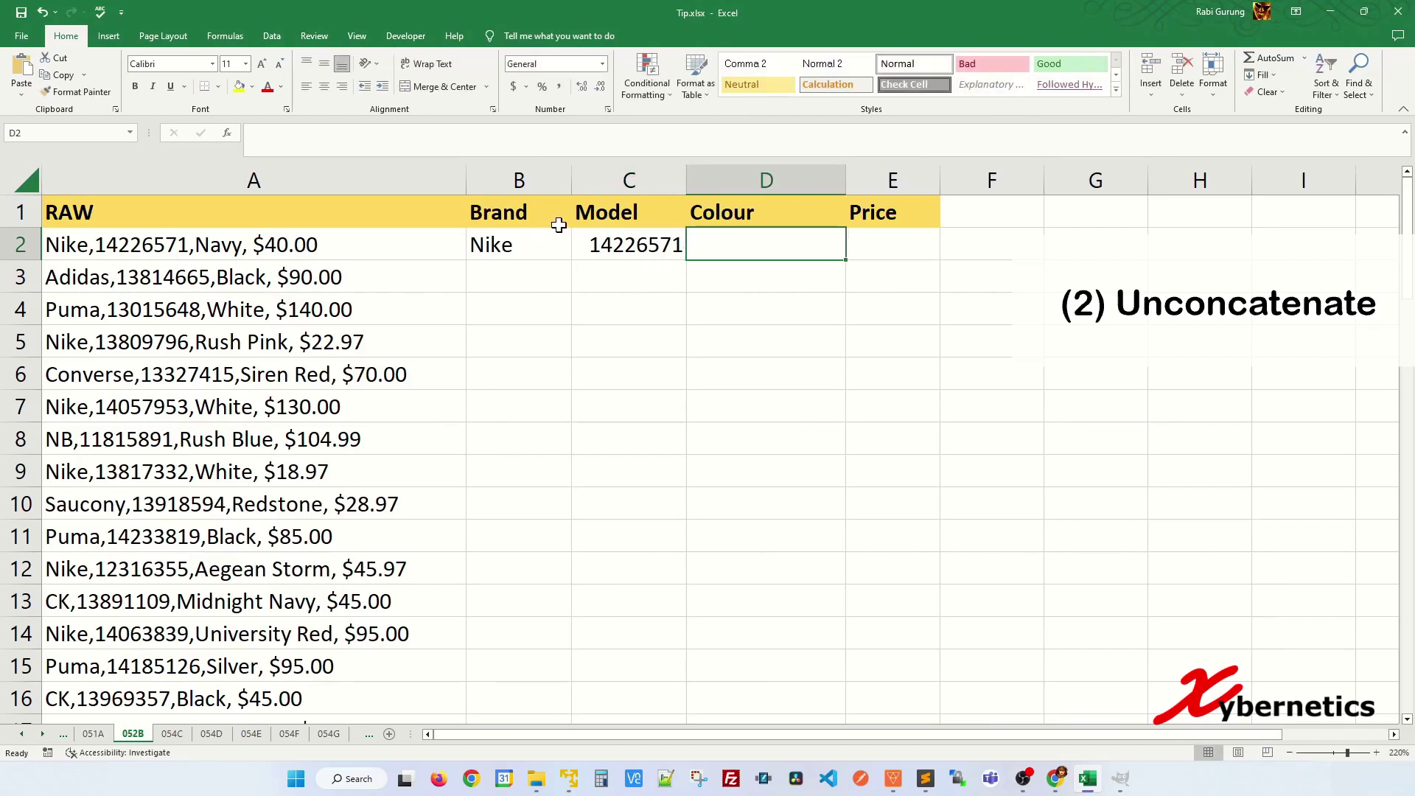
type("Navy")
key("Tab")
type("40\\")
key("Return")
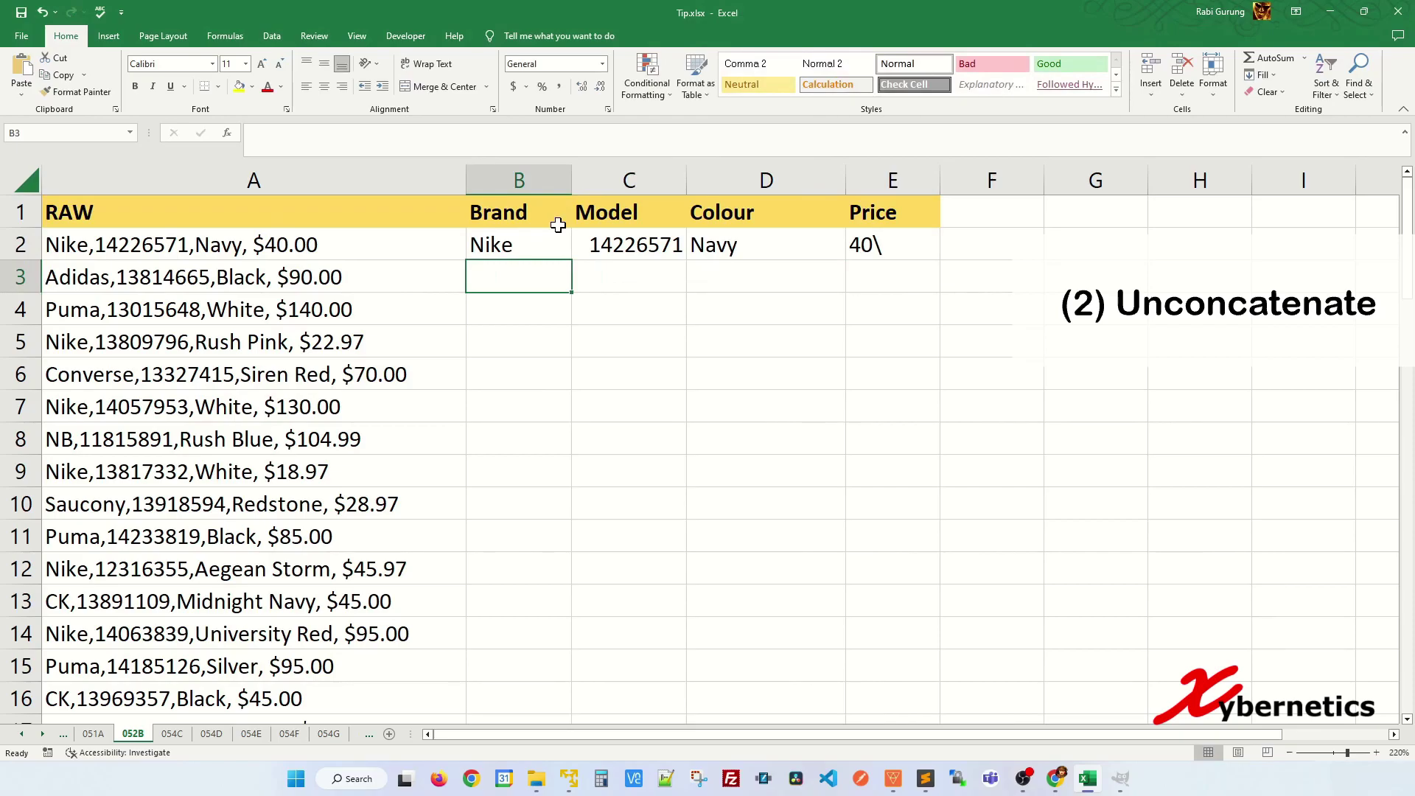
key("Up")
key("Right")
key("Right")
key("Right")
key("Right")
key("Left")
type("4")
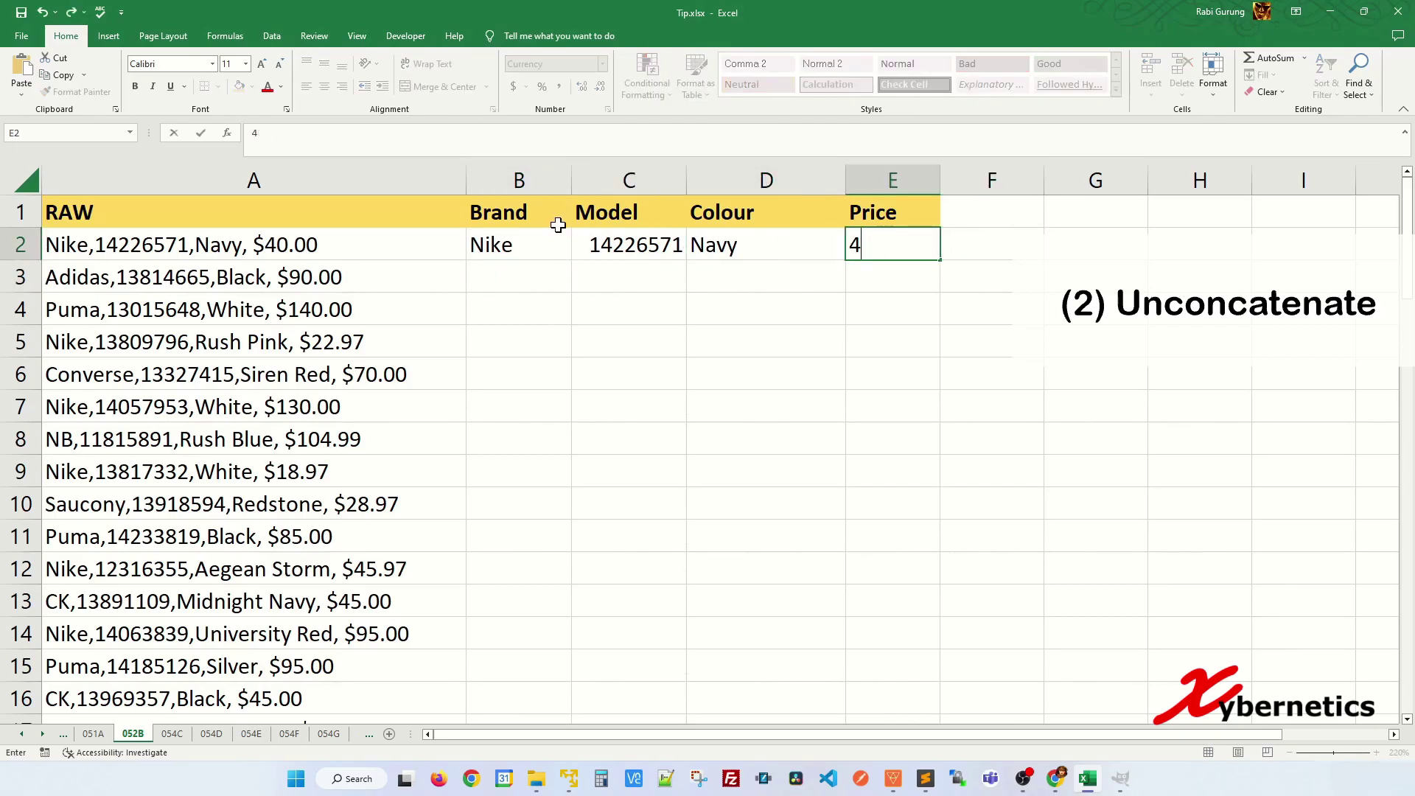
type("0")
key("Return")
- Flash Fill the Brand, Model, Colour and Price columns from that first example row
key("Left")
key("Left")
key("Left")
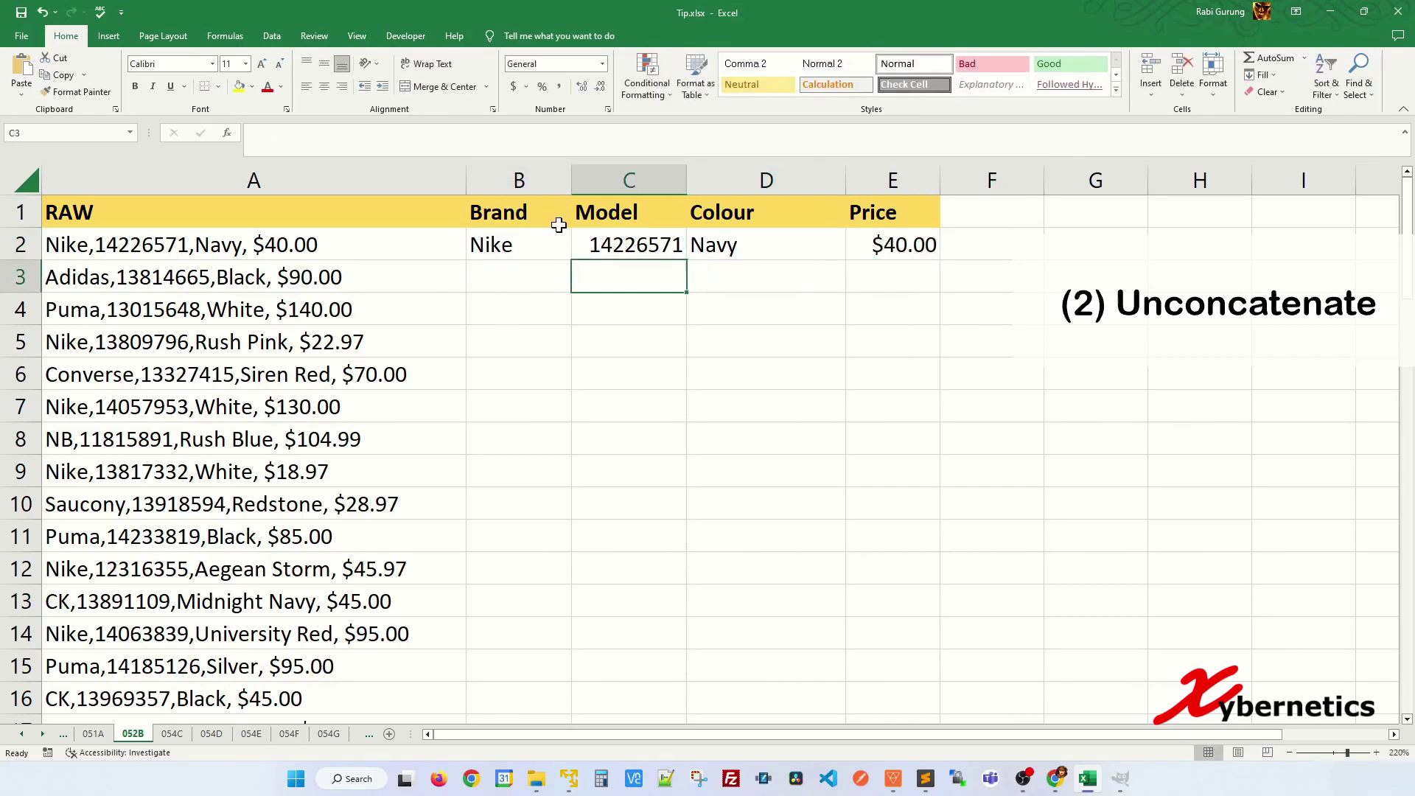
key("ctrl+e")
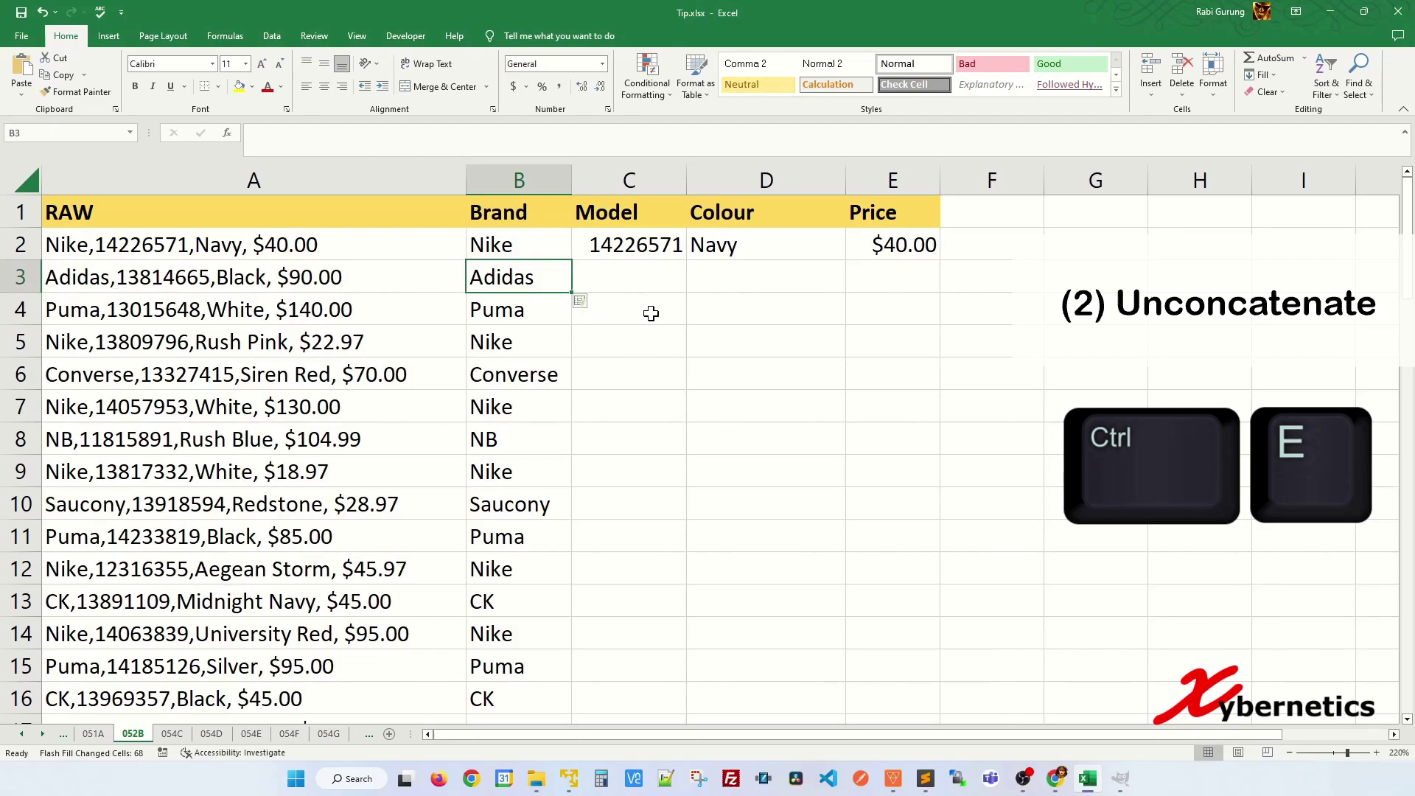
left_click(648, 312)
key("ctrl+e")
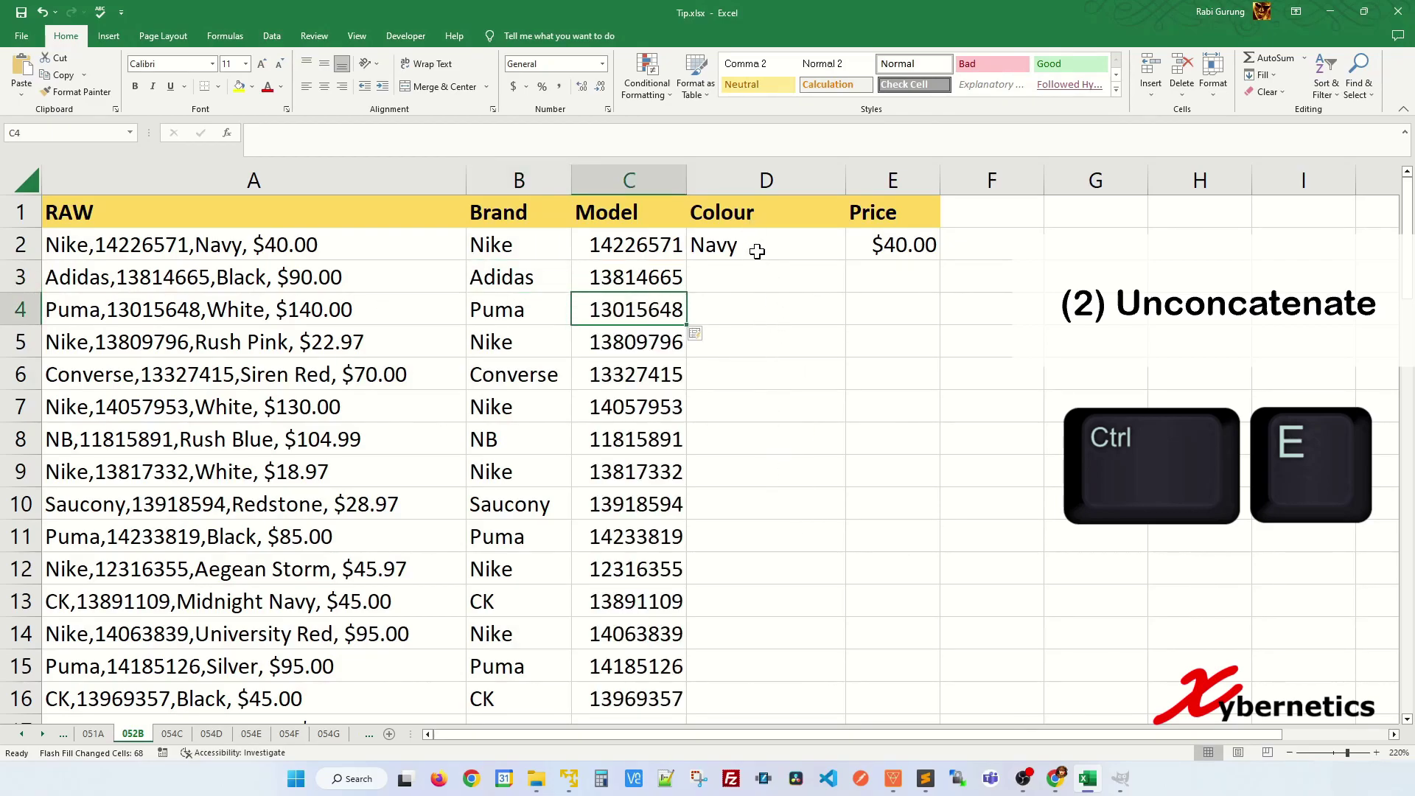
left_click(775, 436)
key("ctrl+e")
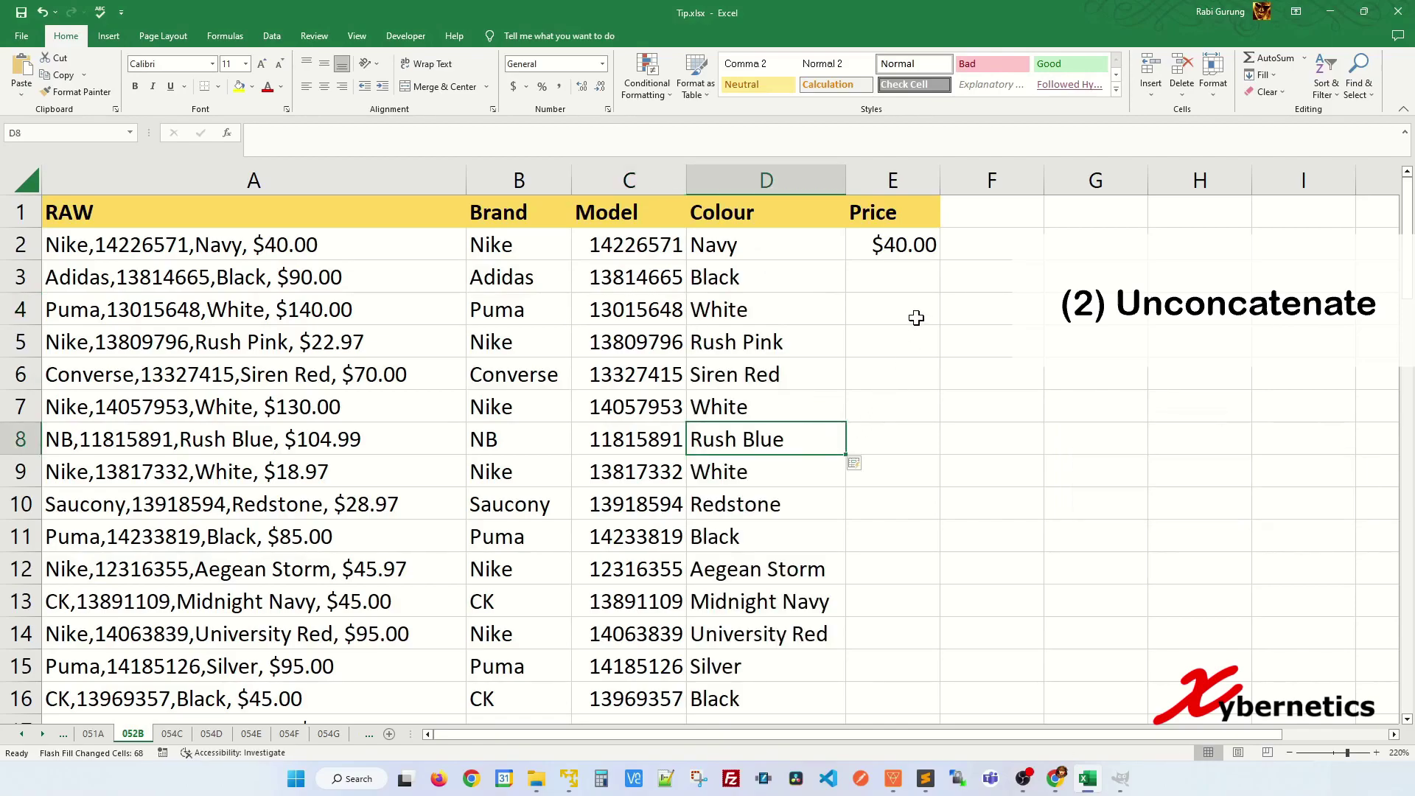
left_click(915, 317)
key("ctrl+e")
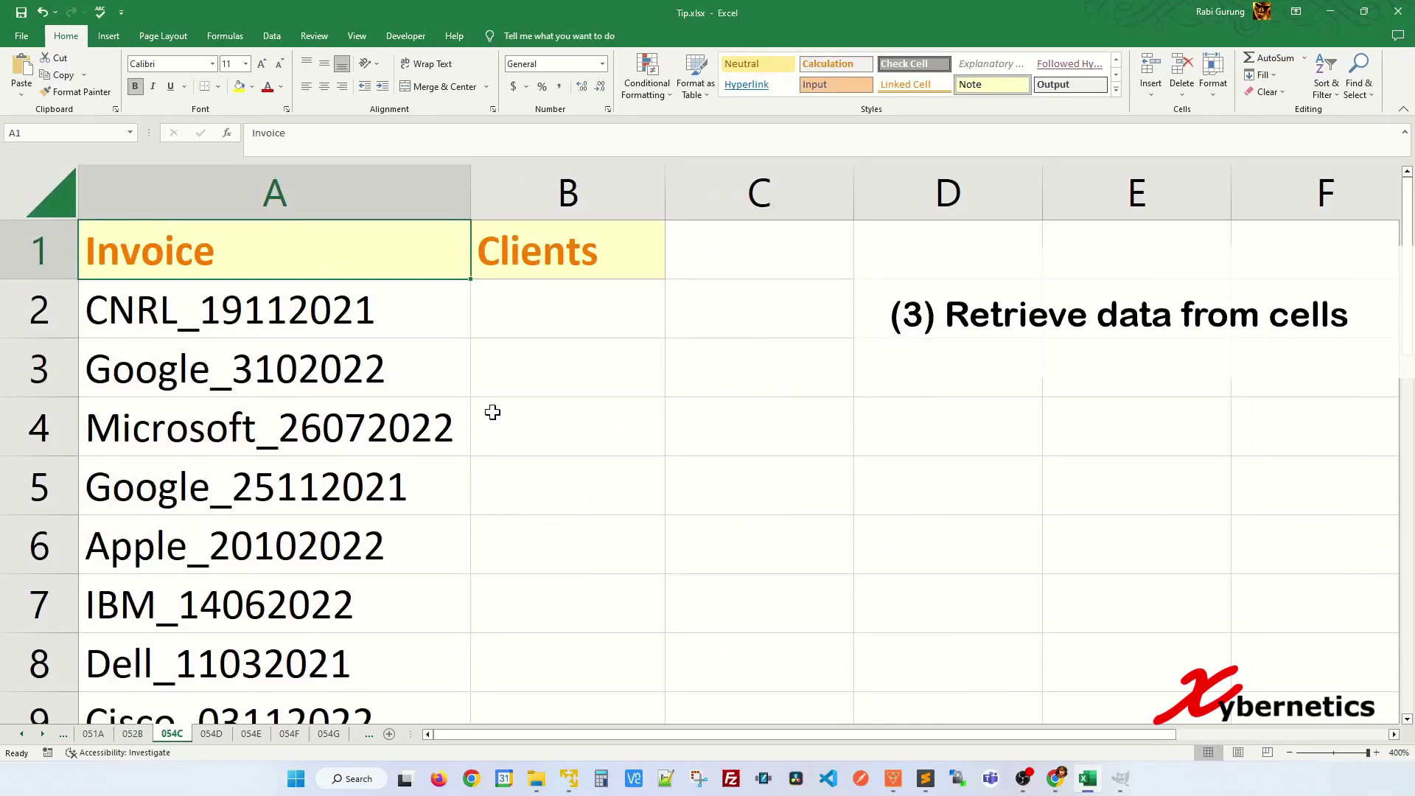
- Enter CNRL as the first client in B2, Flash Fill the Clients column, then go to sheet 054D
left_click(531, 314)
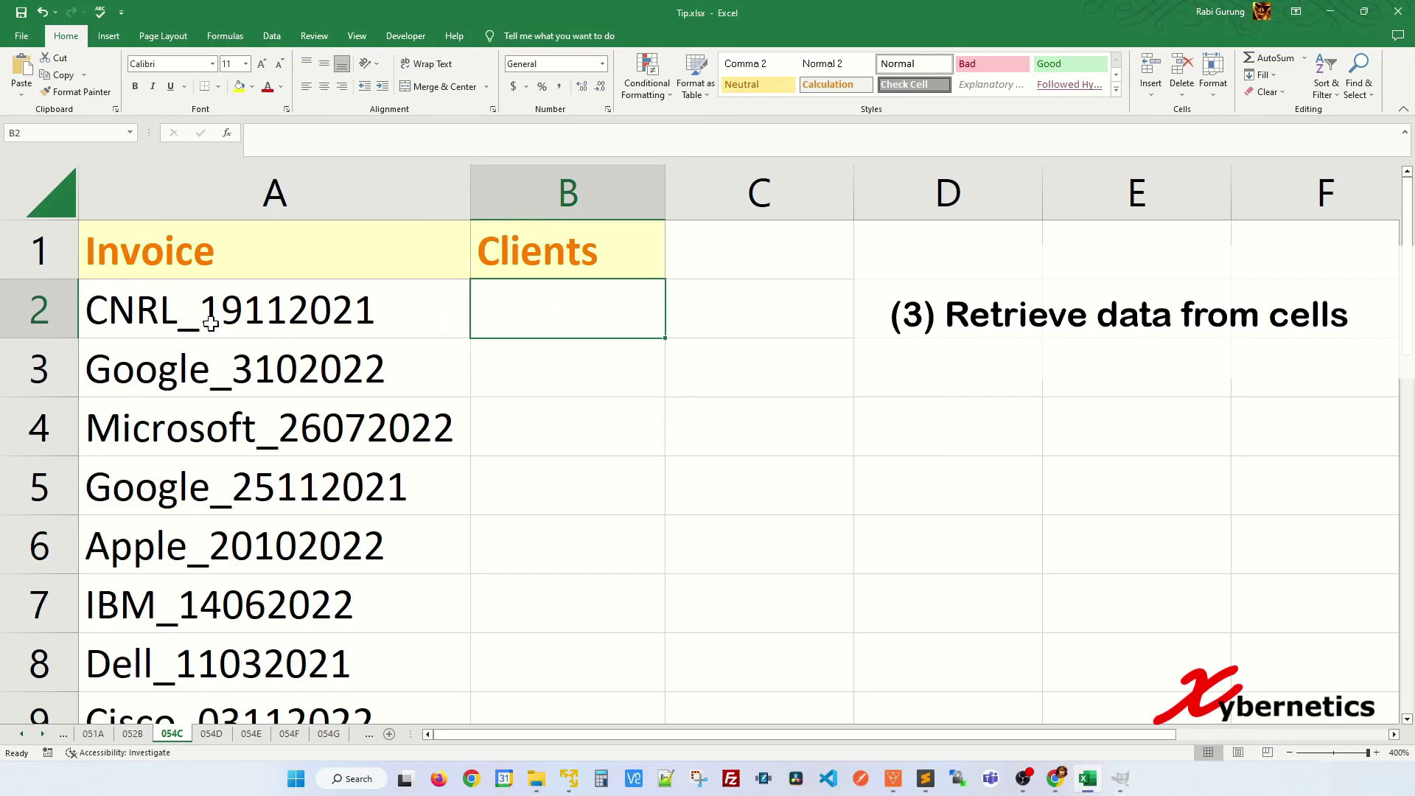
type("CNRL")
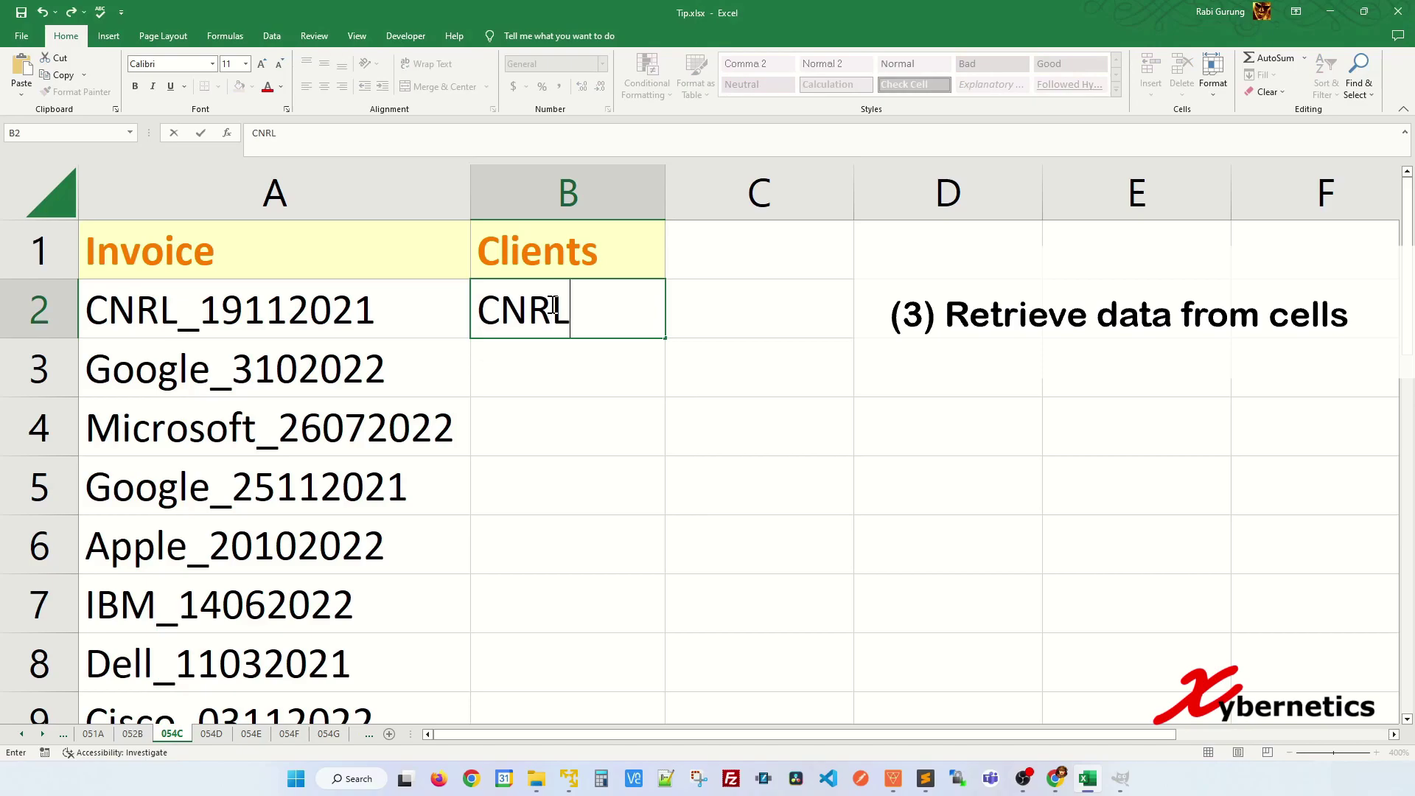
key("Return")
key("Down")
key("Down")
key("Down")
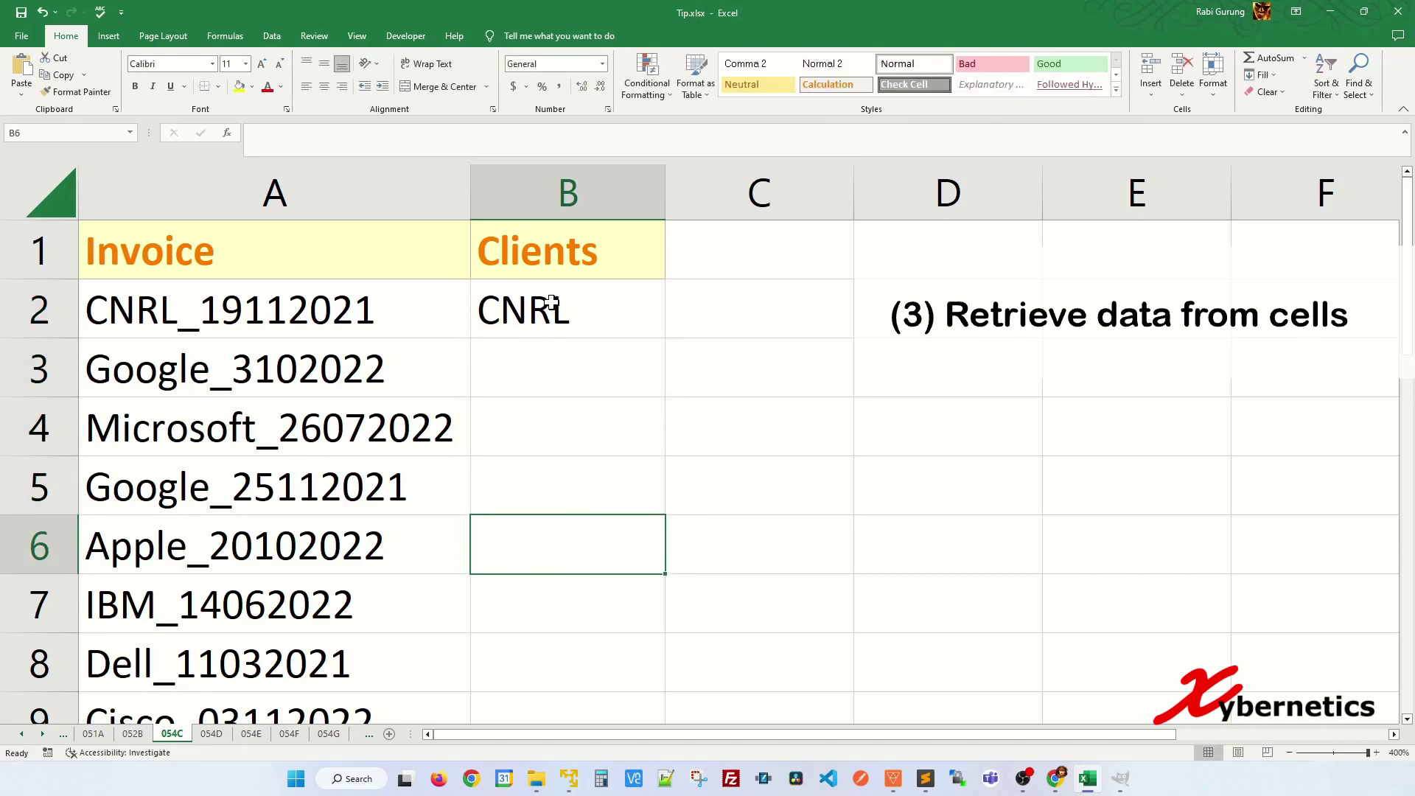
key("ctrl+e")
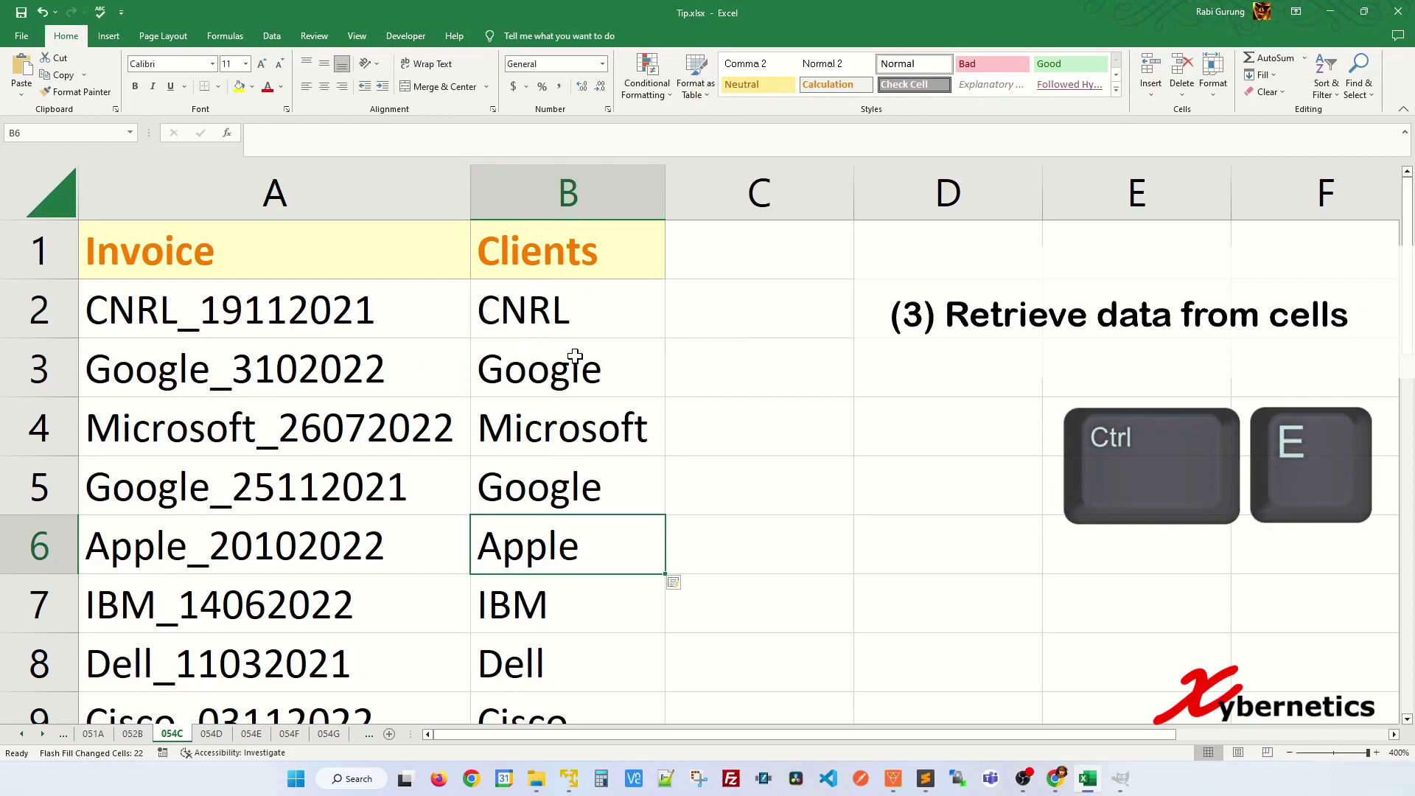
key("ctrl+Page_Down")
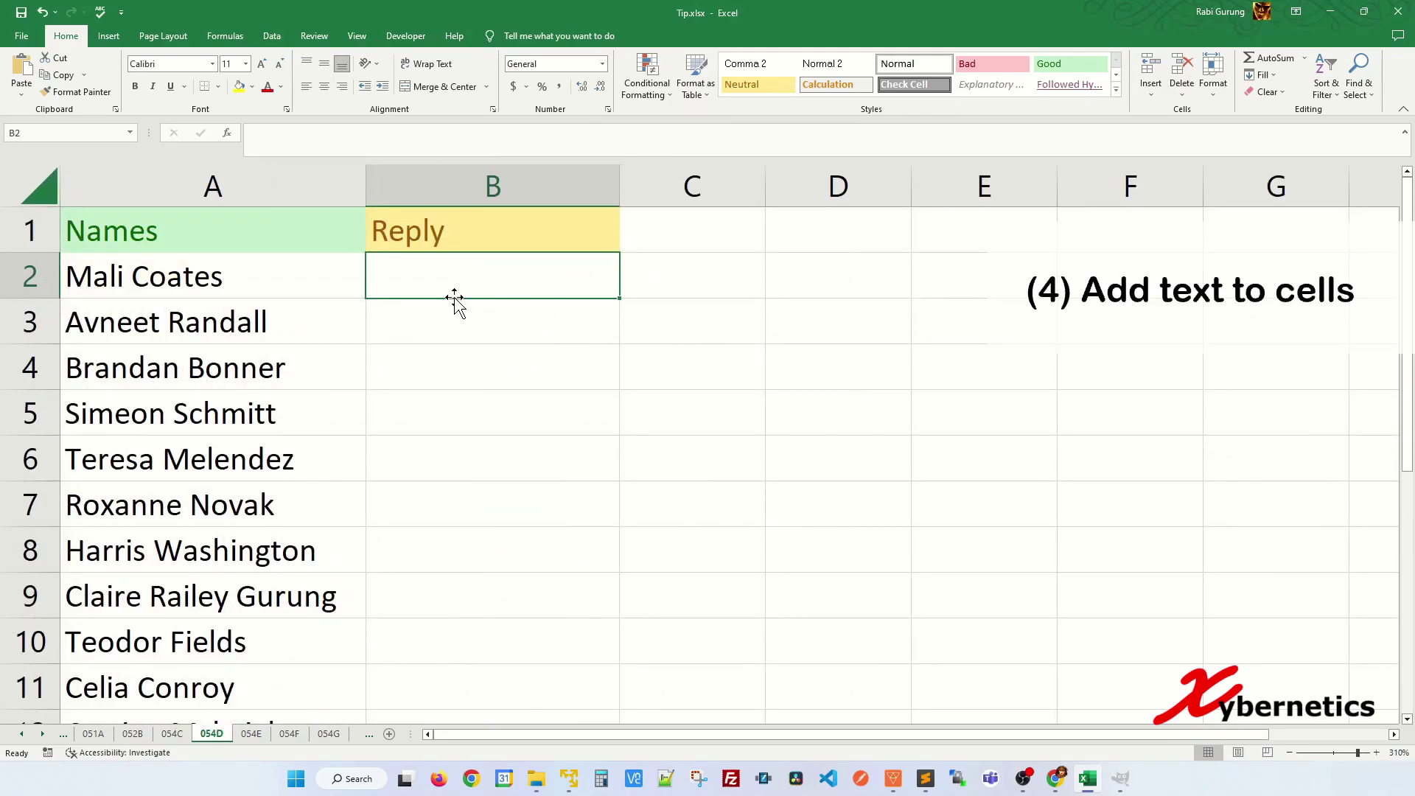
- Type the first person's greeting in B2, Flash Fill every reply, then go to sheet 054E
type("Hi")
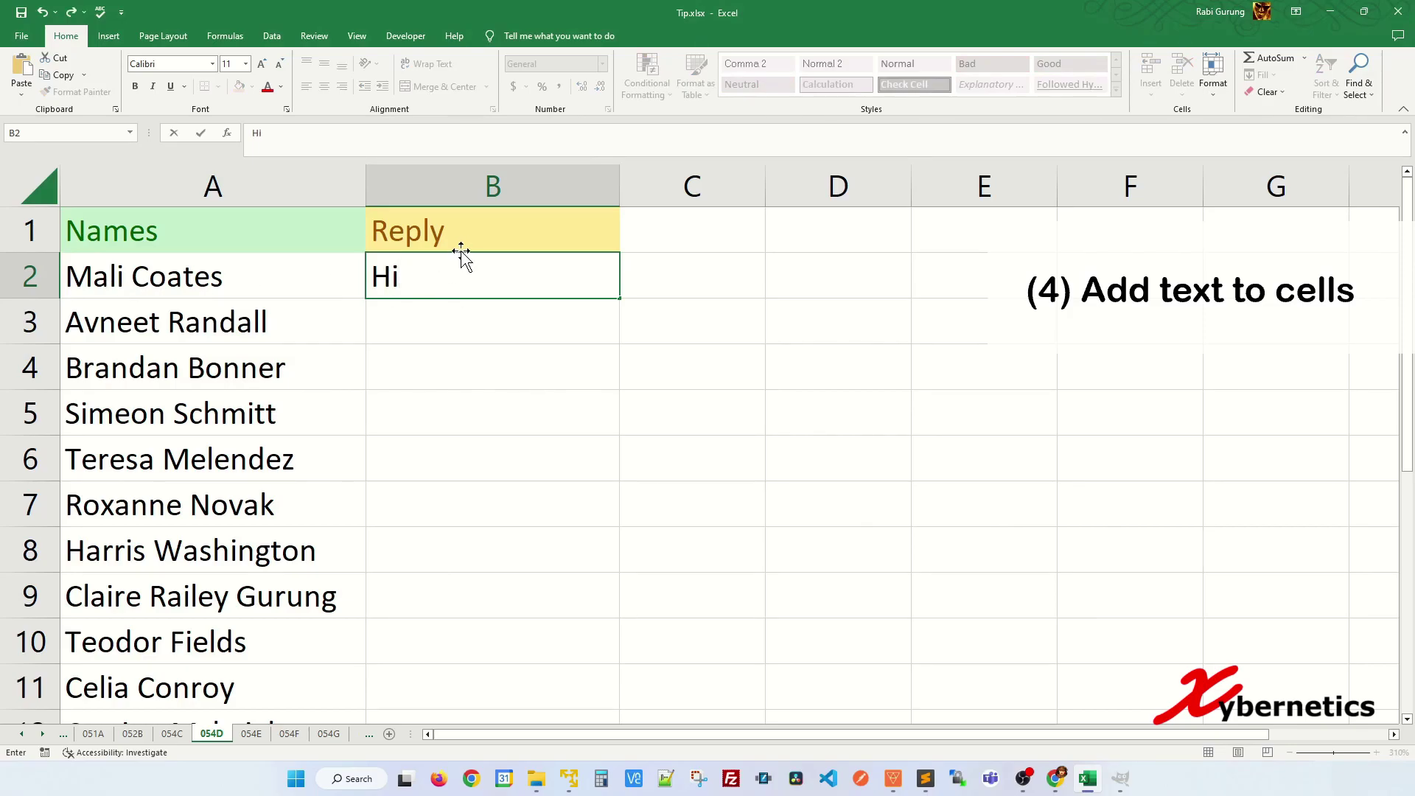
type("mali")
key("BackSpace")
key("BackSpace")
key("BackSpace")
key("BackSpace")
type("Mali")
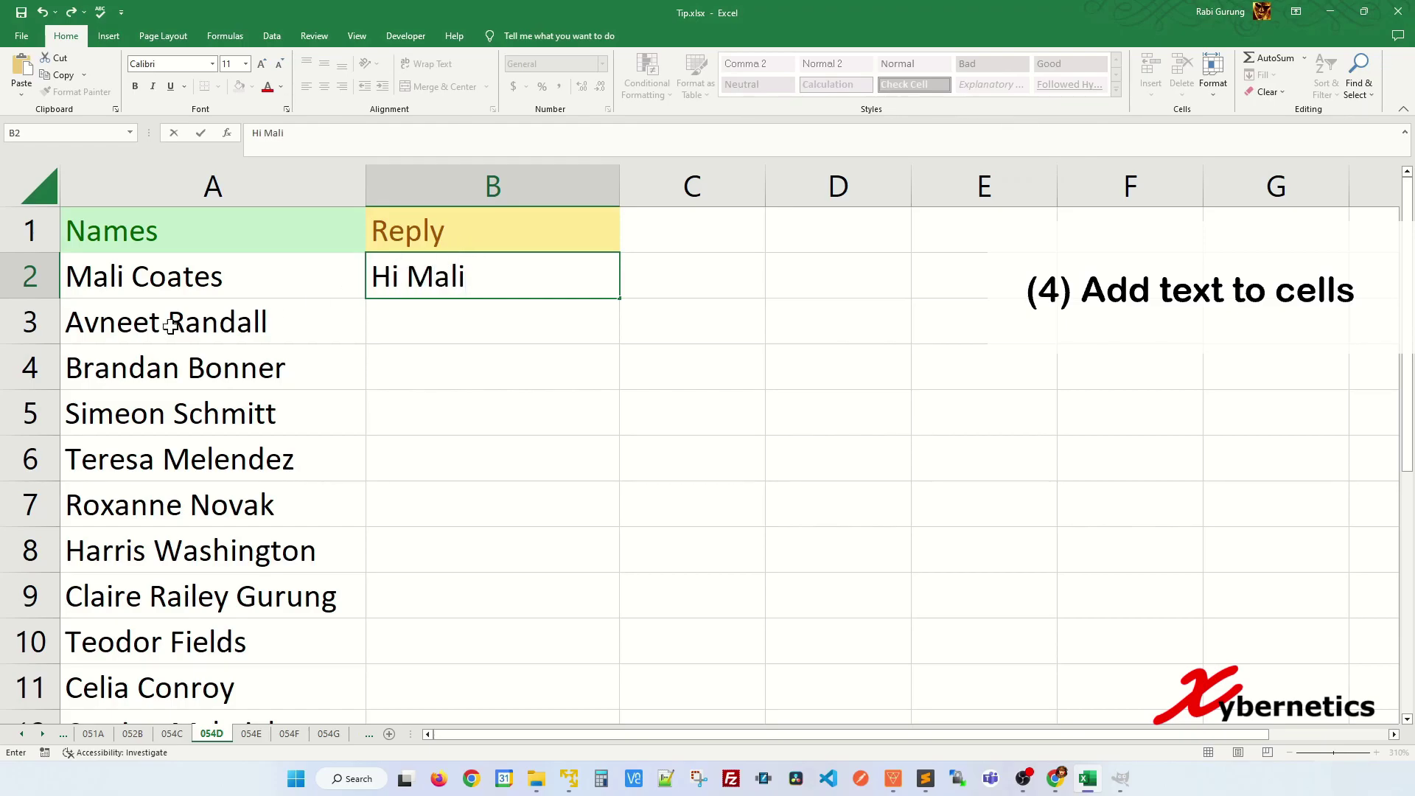
type(". Thanks for yout")
key("BackSpace")
key("BackSpace")
type("r prompt ")
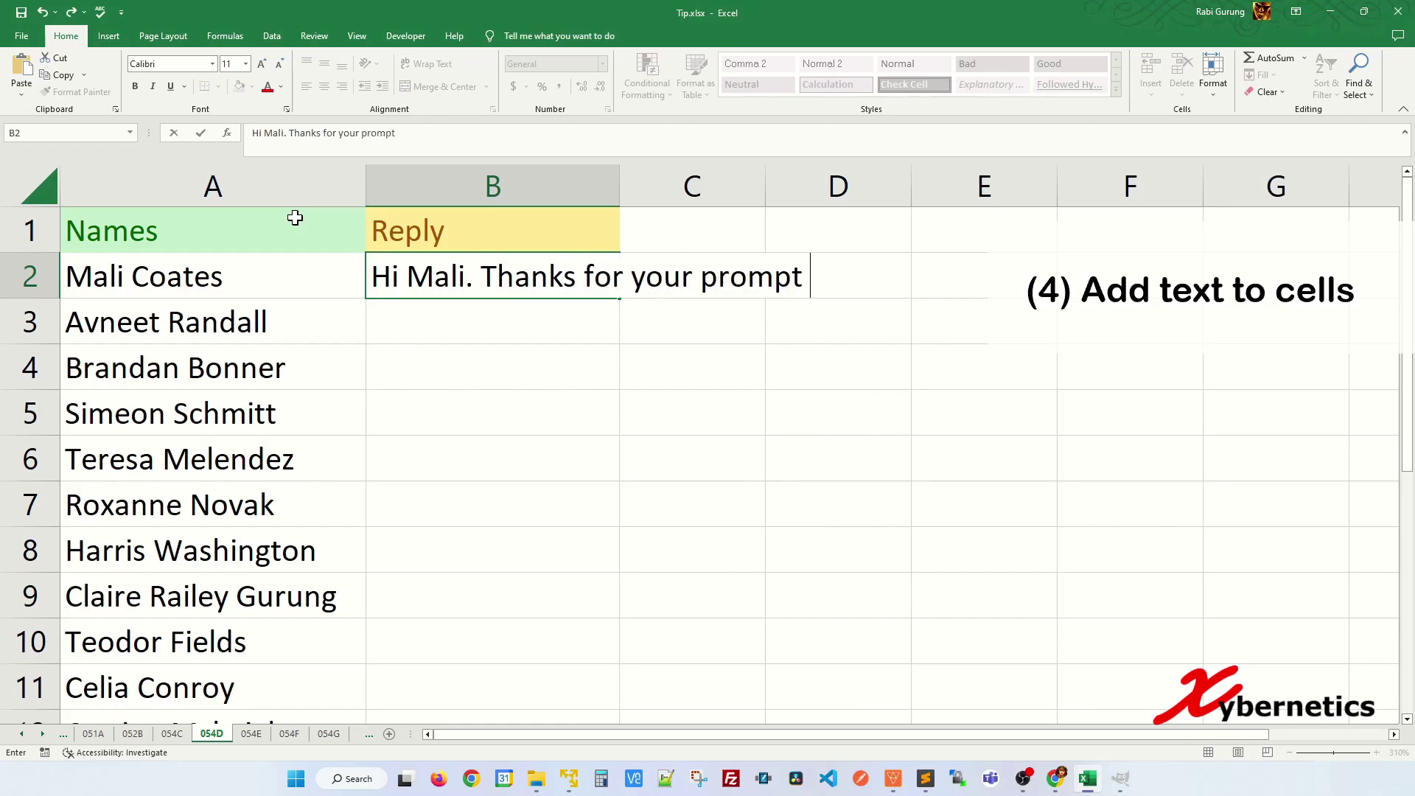
type("reply.")
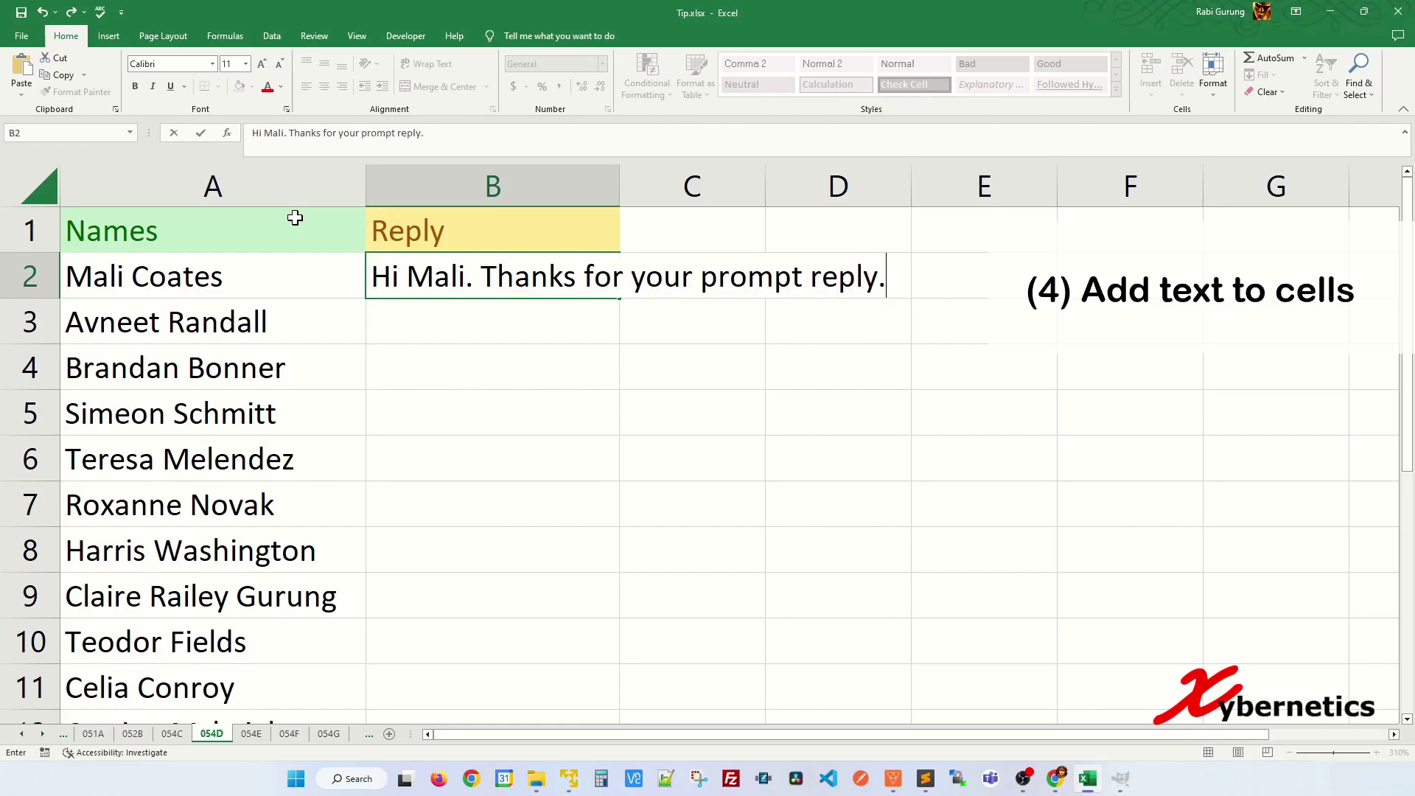
key("Return")
key("Down")
key("Down")
key("Down")
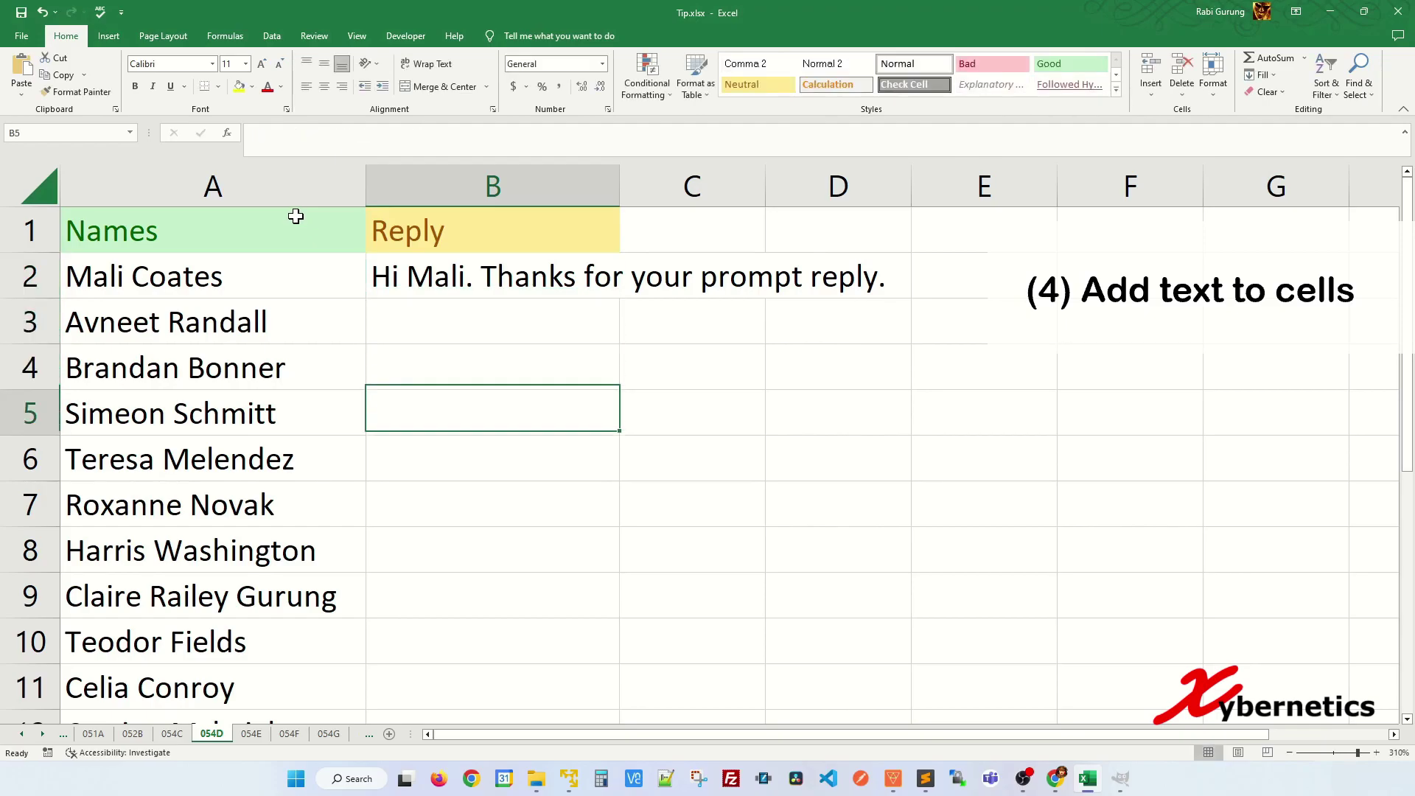
key("ctrl+e")
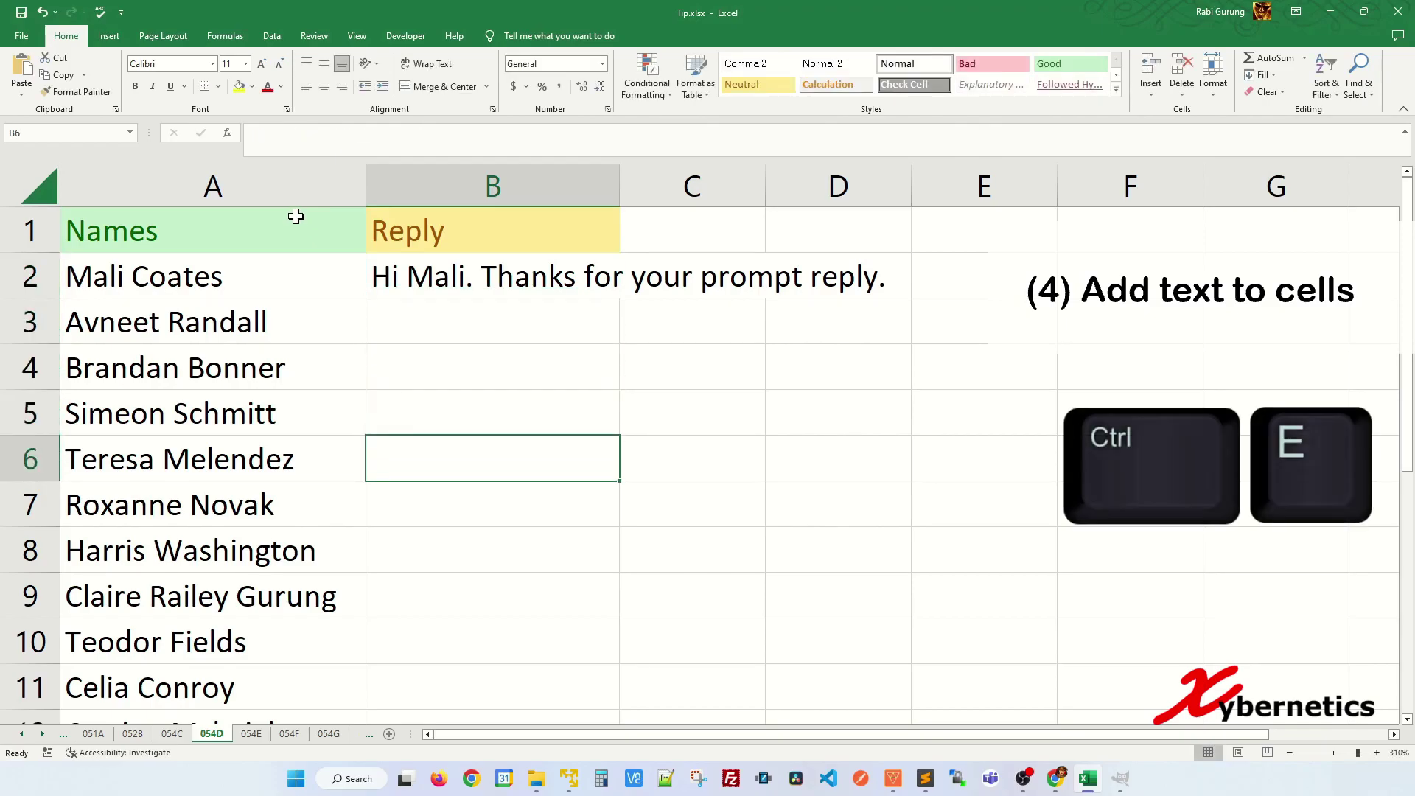
key("ctrl+e")
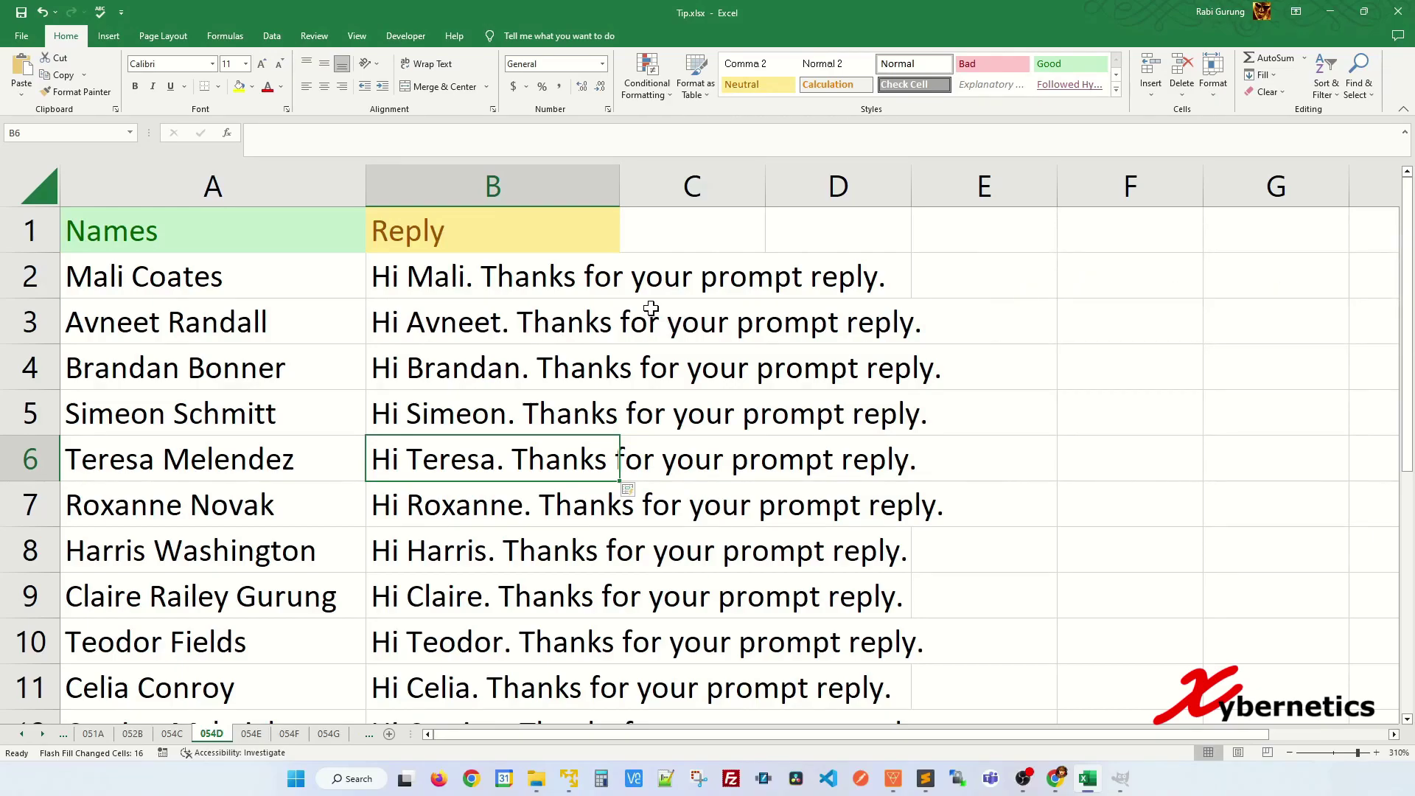
key("ctrl+Page_Down")
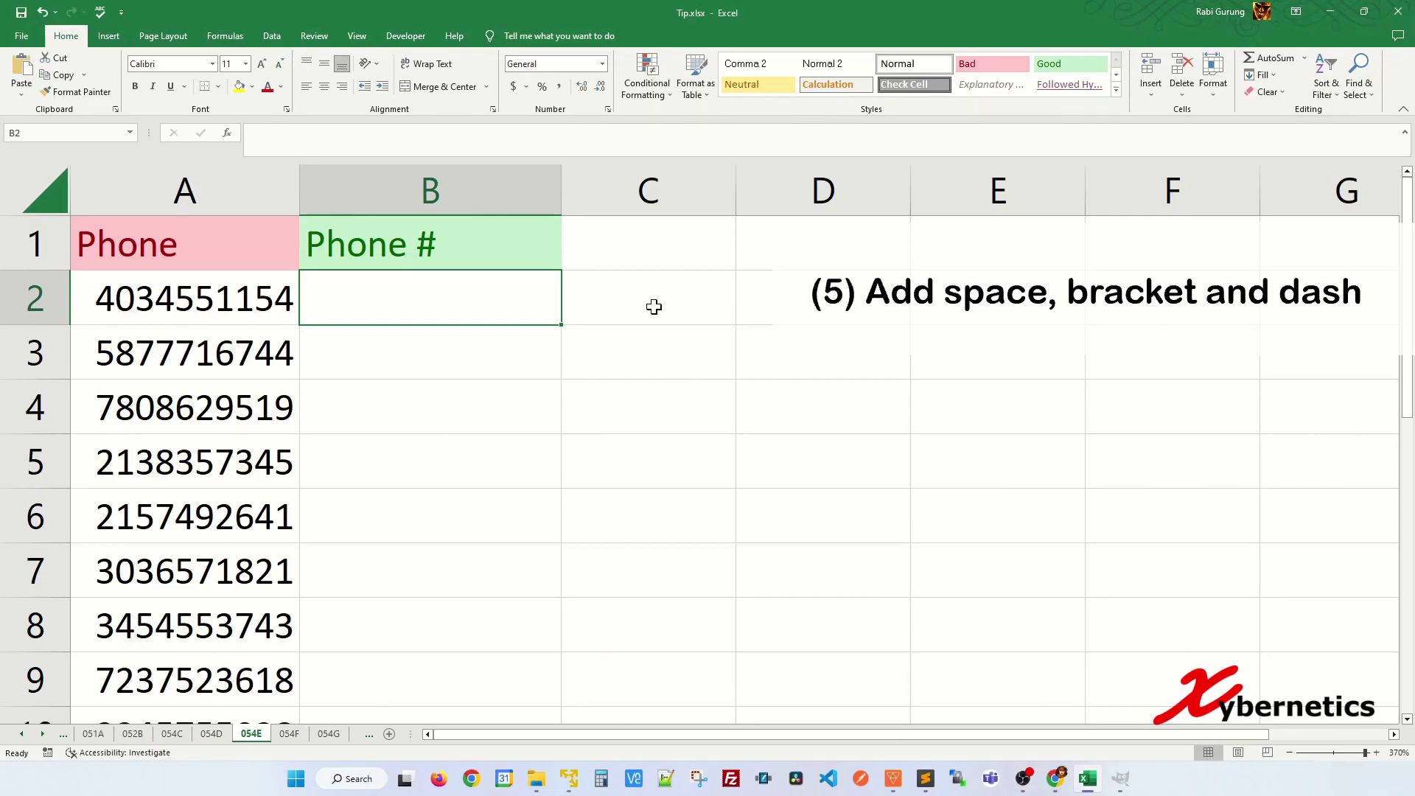
- Retype the first phone number as (area code) 000-0000, Flash Fill the rest, then open 054F
key("Left")
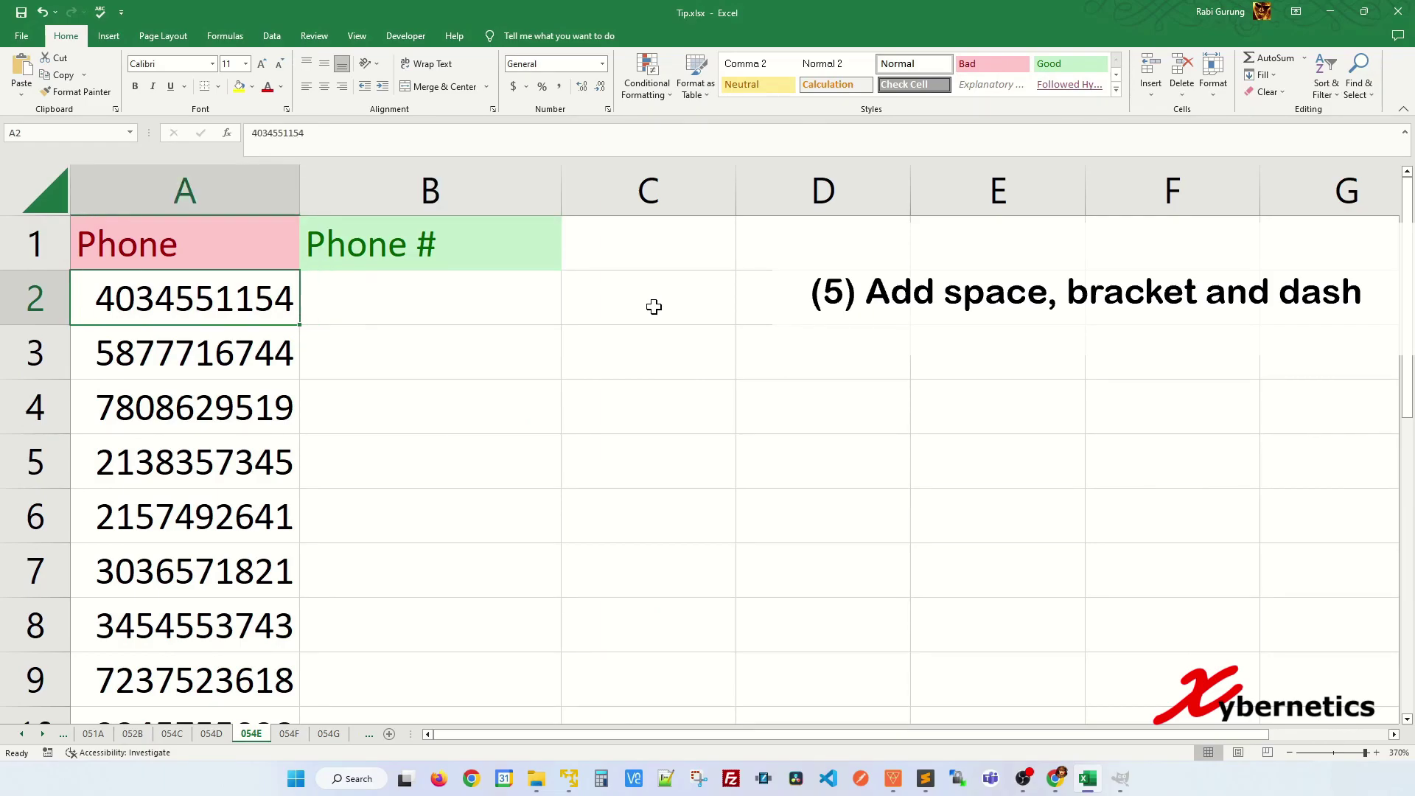
key("Right")
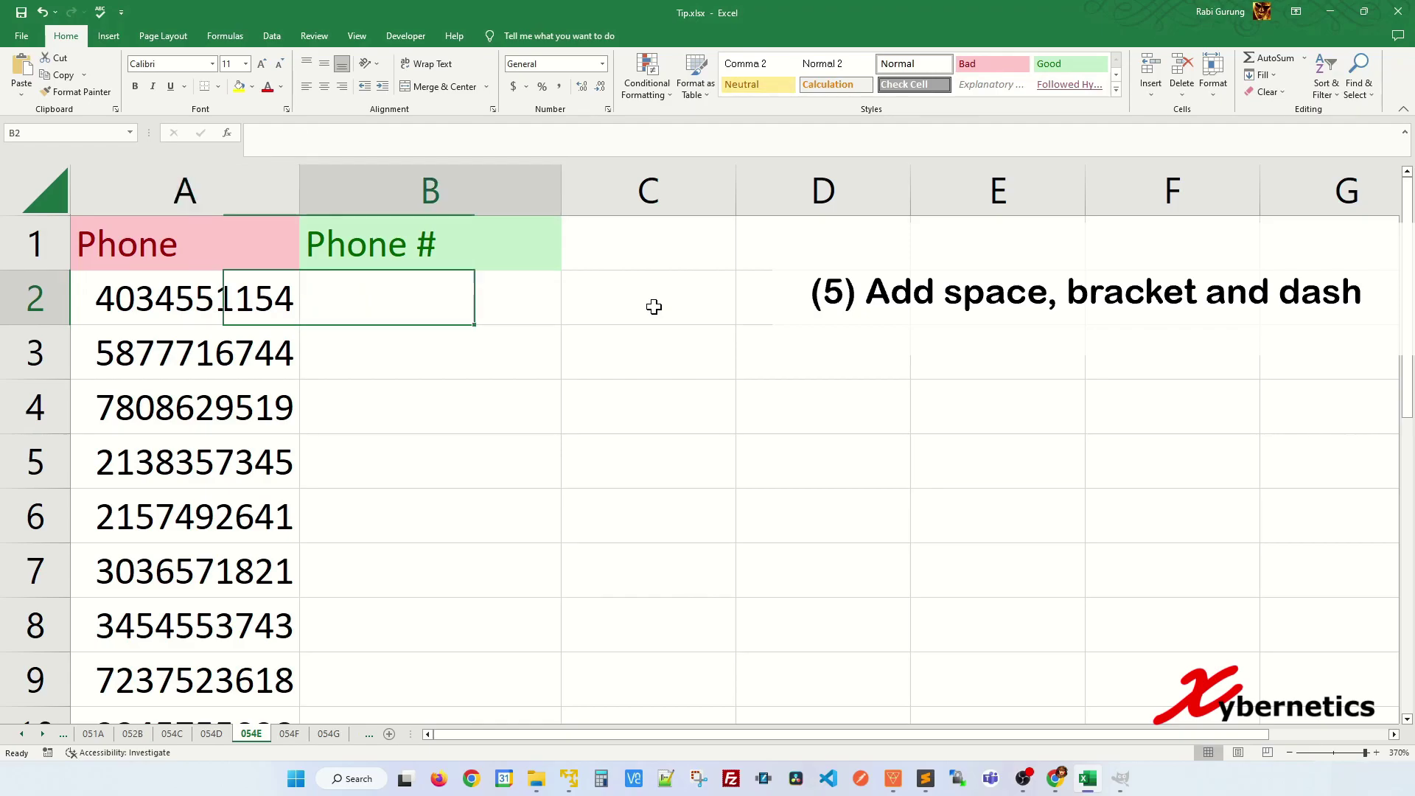
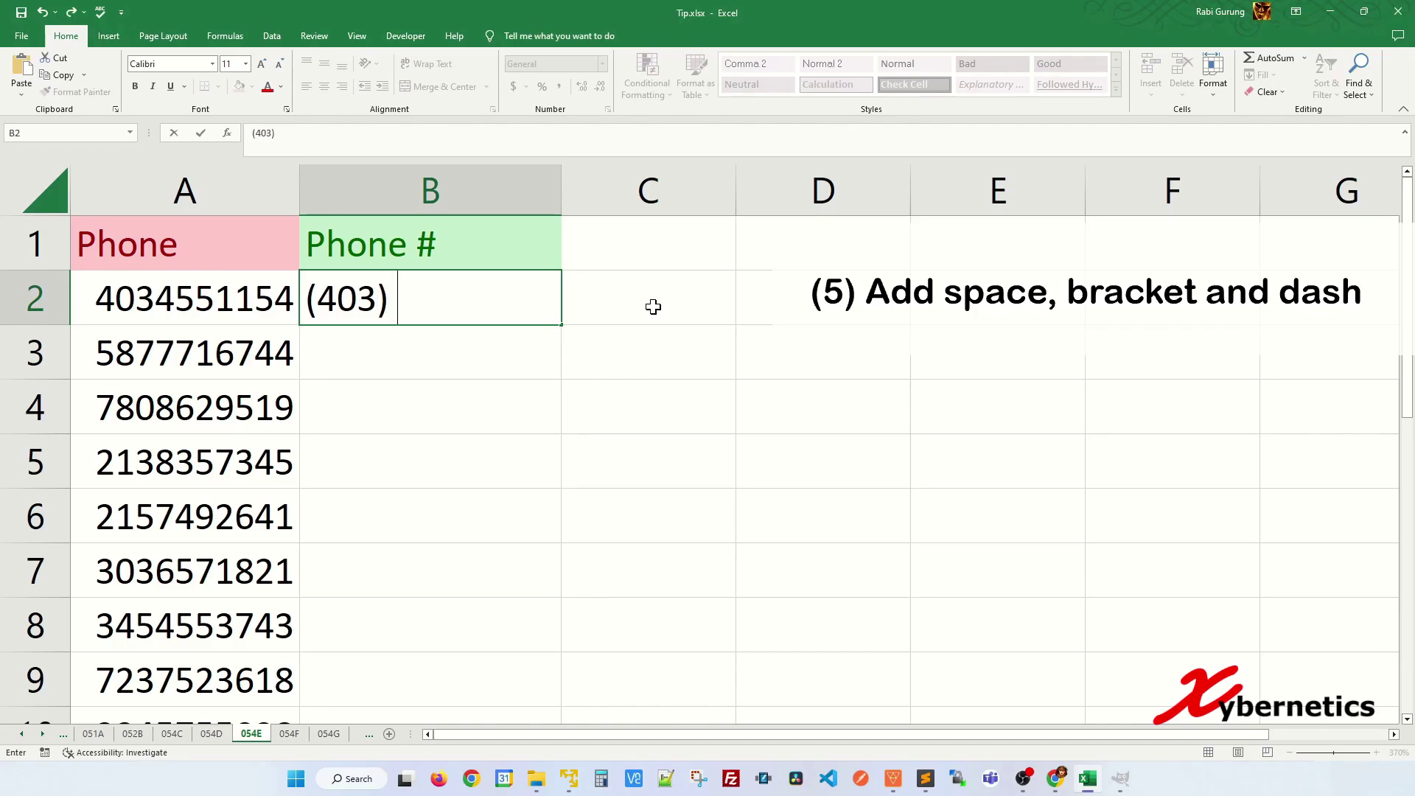
key("Return")
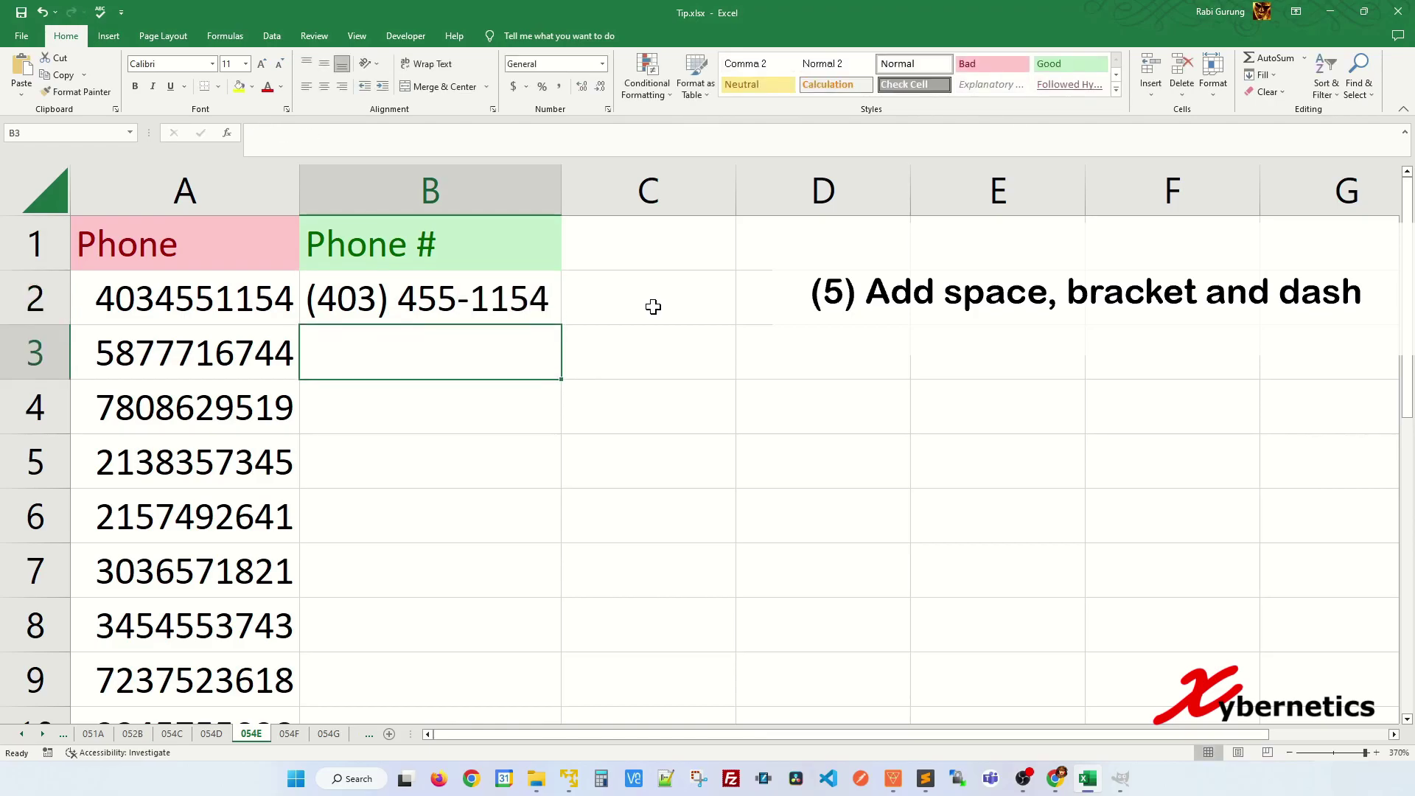
key("Up")
key("Left")
key("Right")
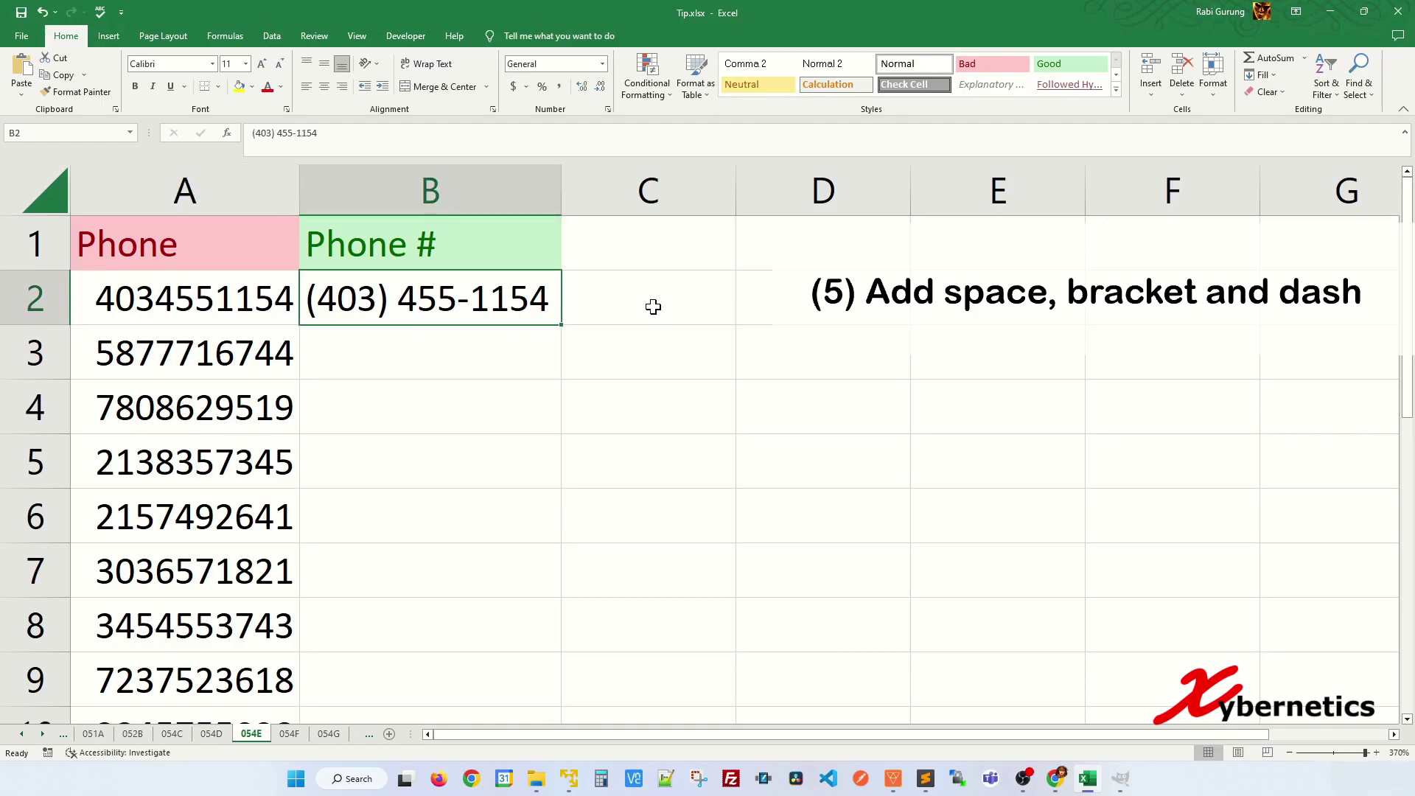
key("Down")
key("Down")
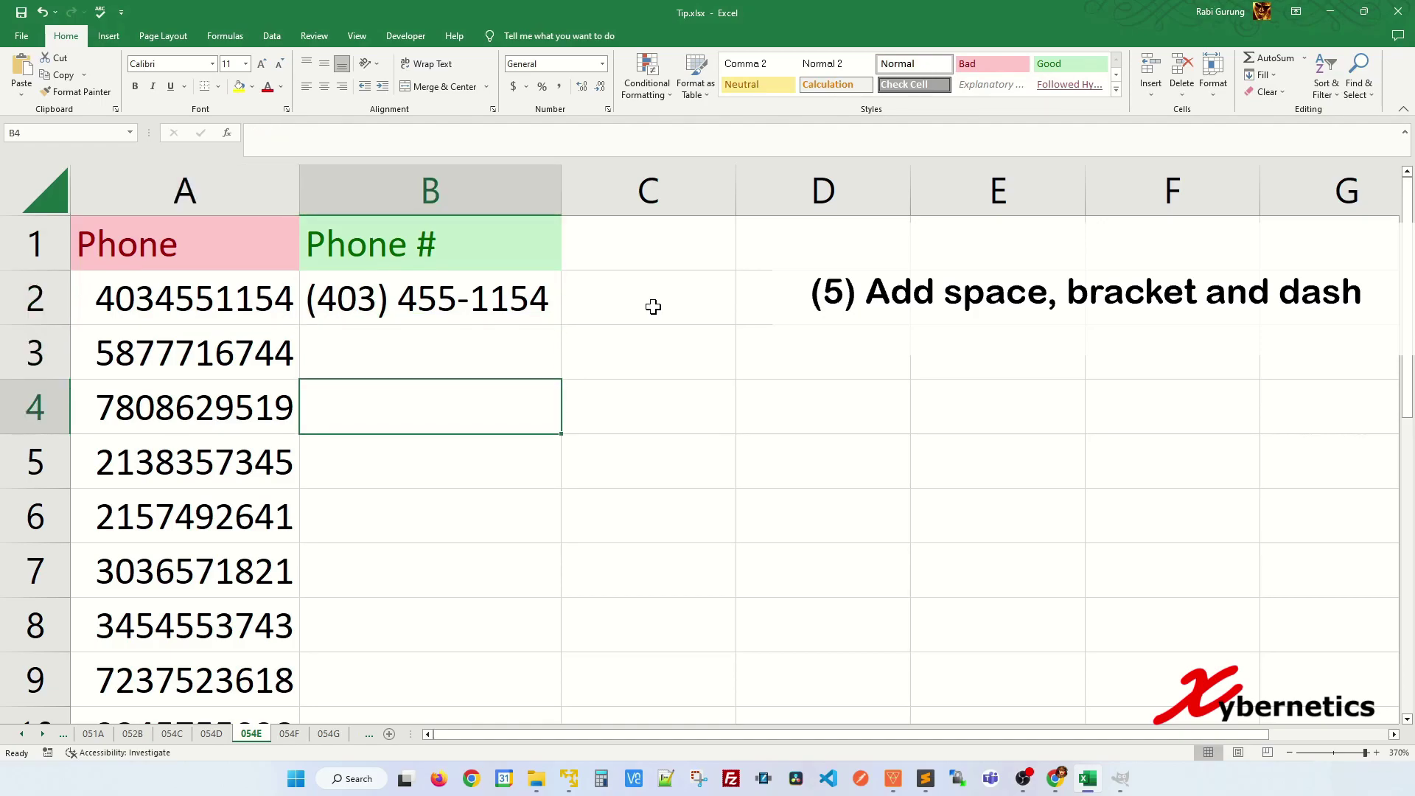
key("ctrl+e")
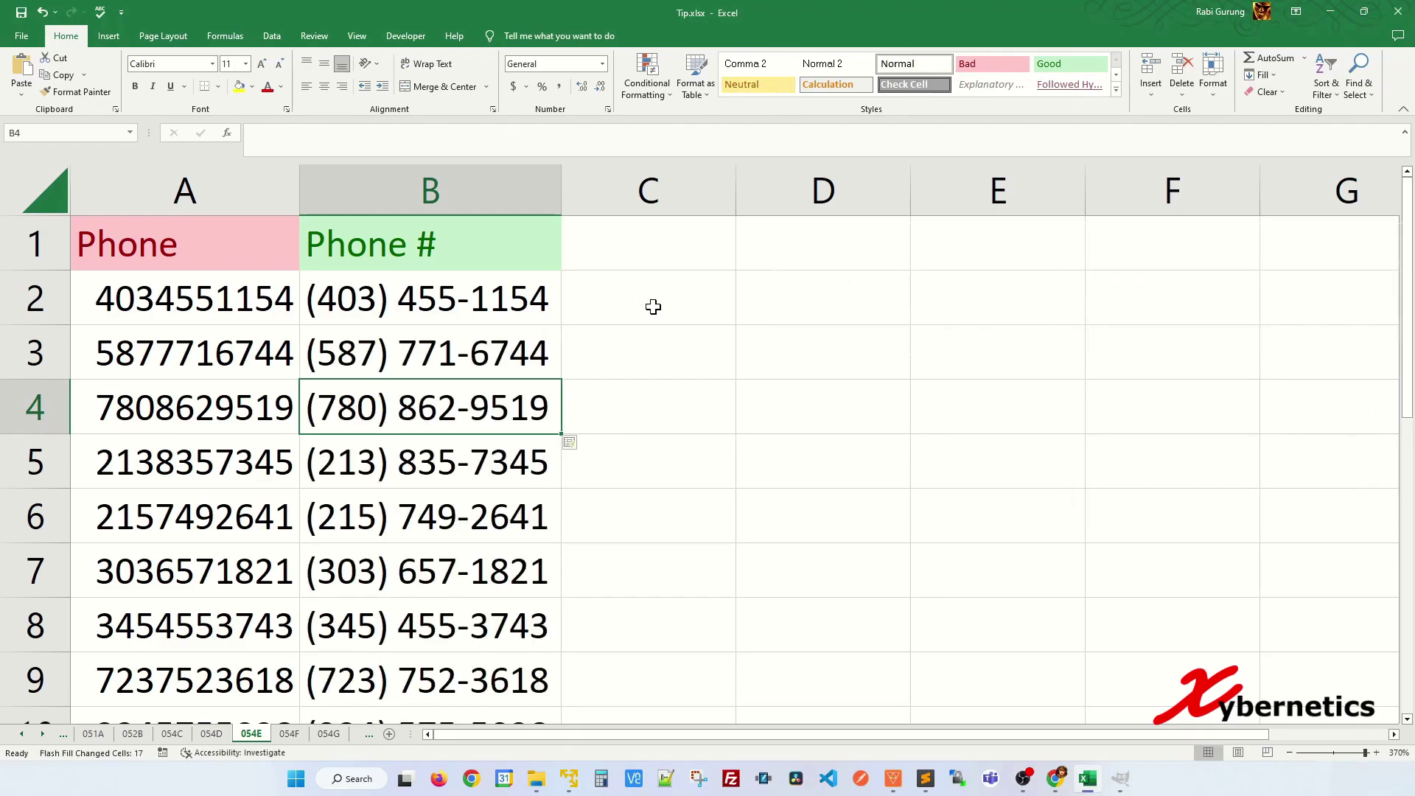
key("ctrl+Page_Down")
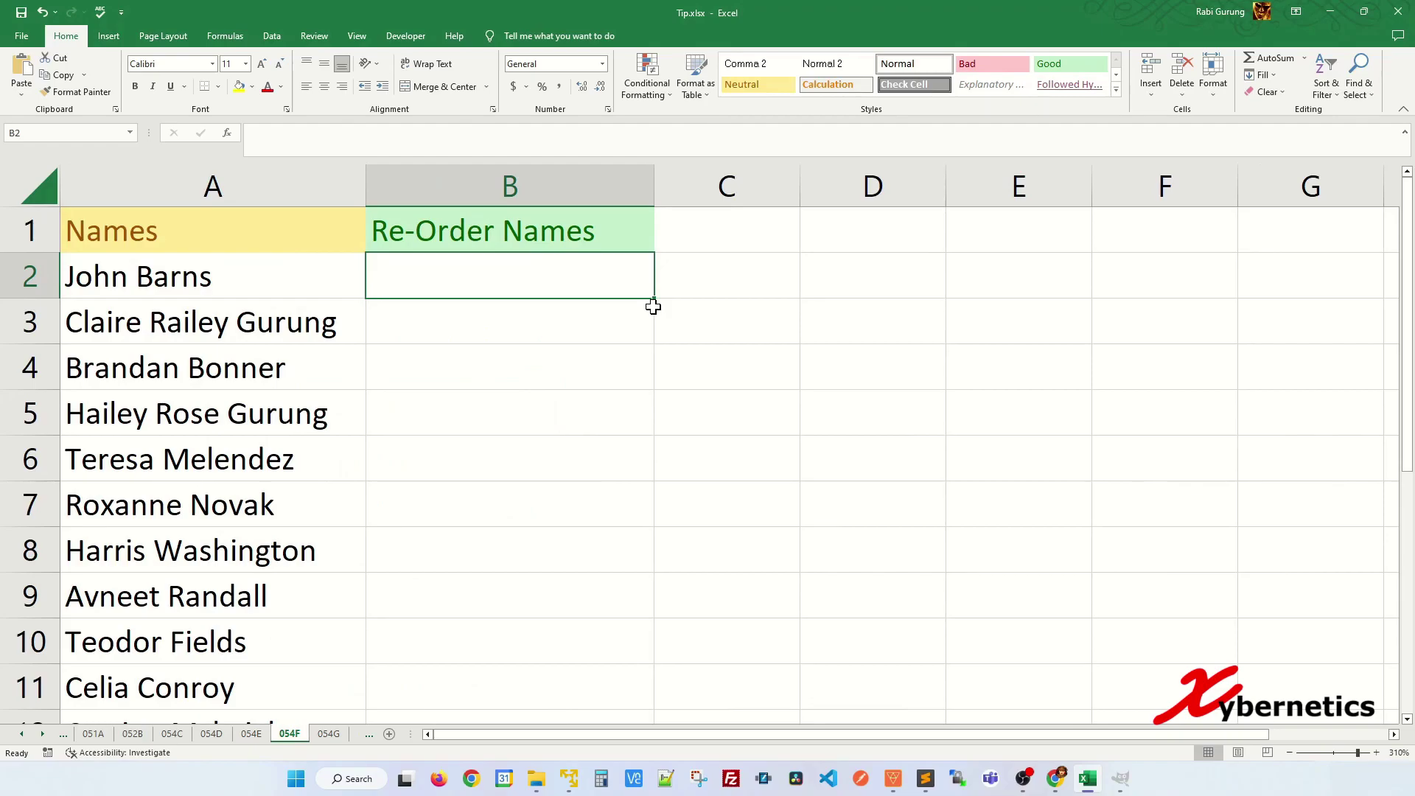
- Enter the first name as 'Surname, First' in B2, Flash Fill the column, then open 054G
key("Left")
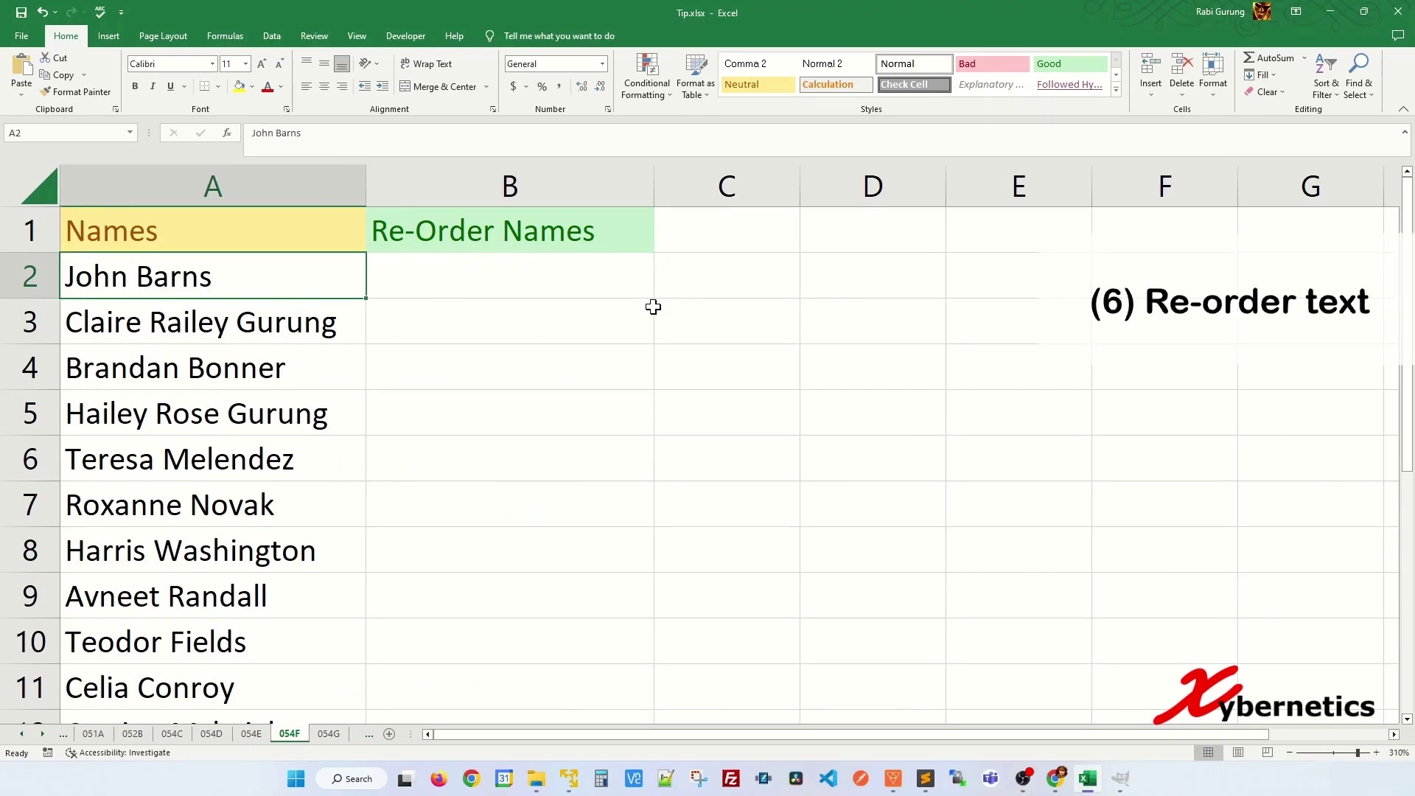
key("Right")
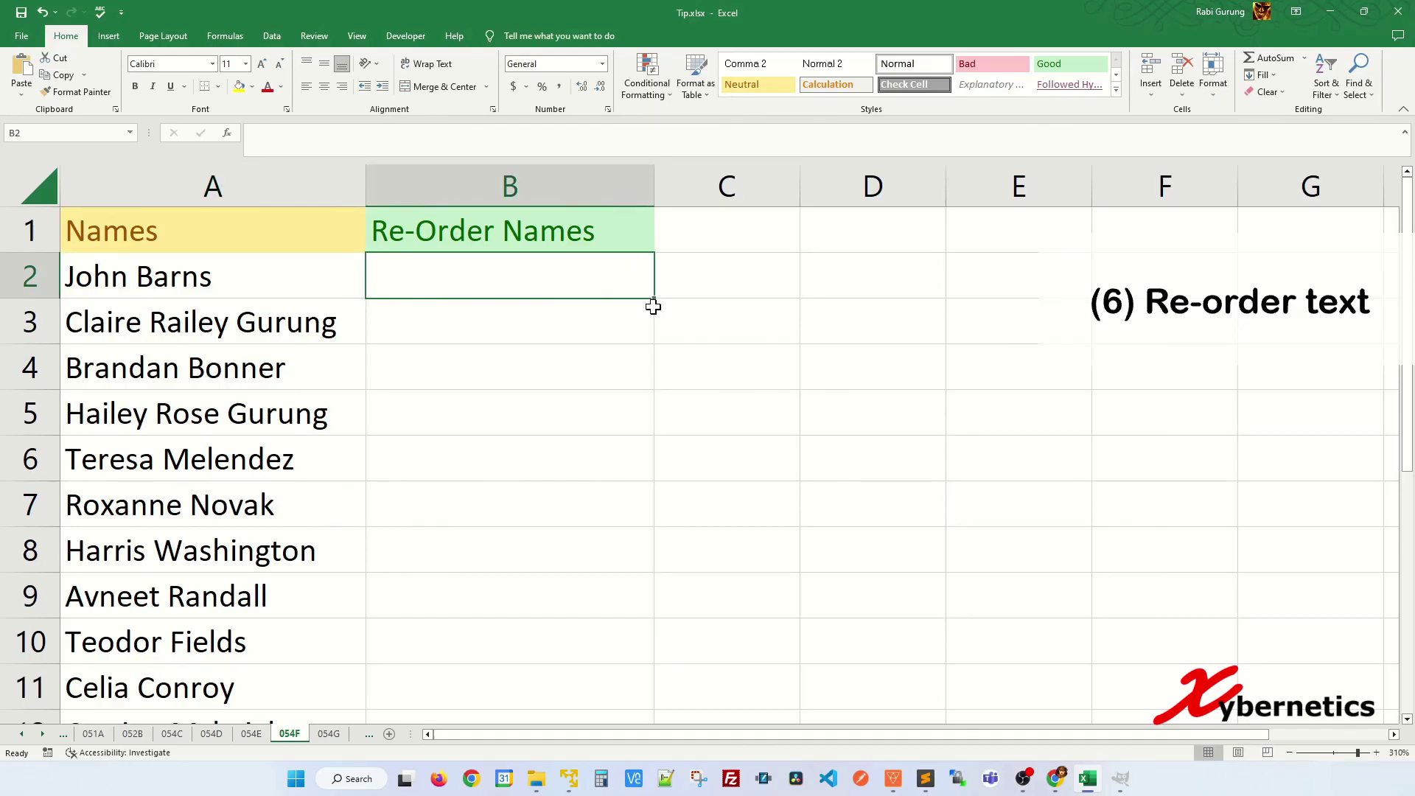
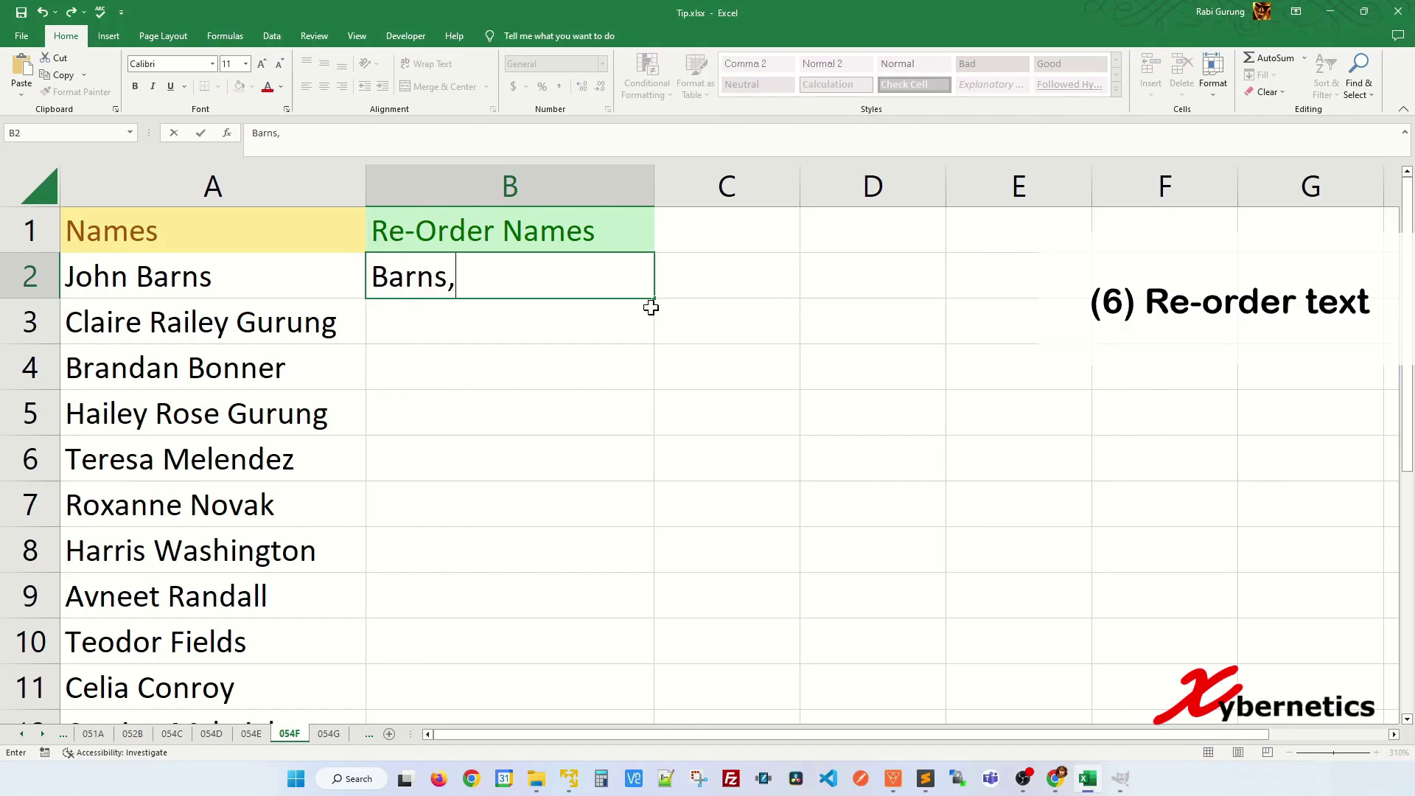
key("Return")
key("Down")
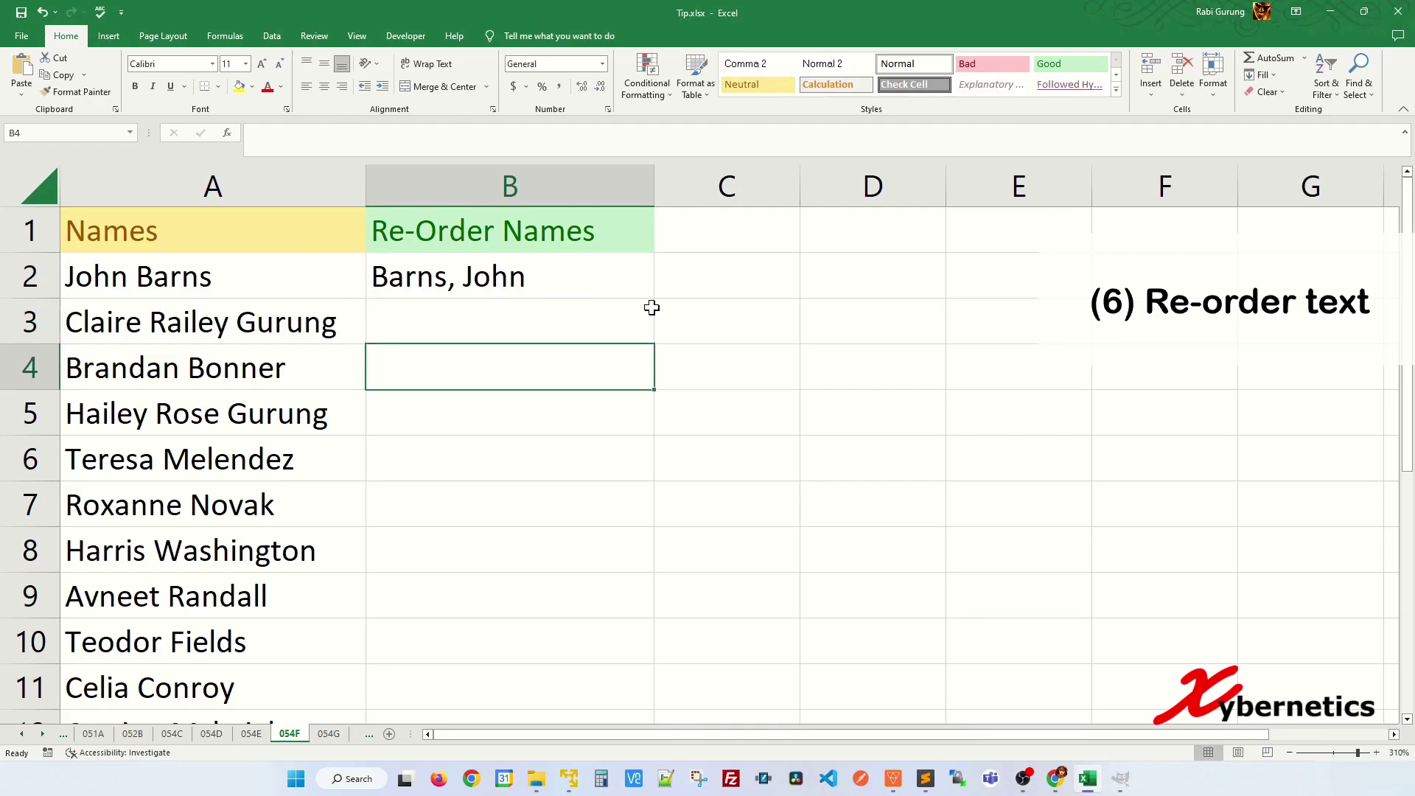
key("ctrl+e")
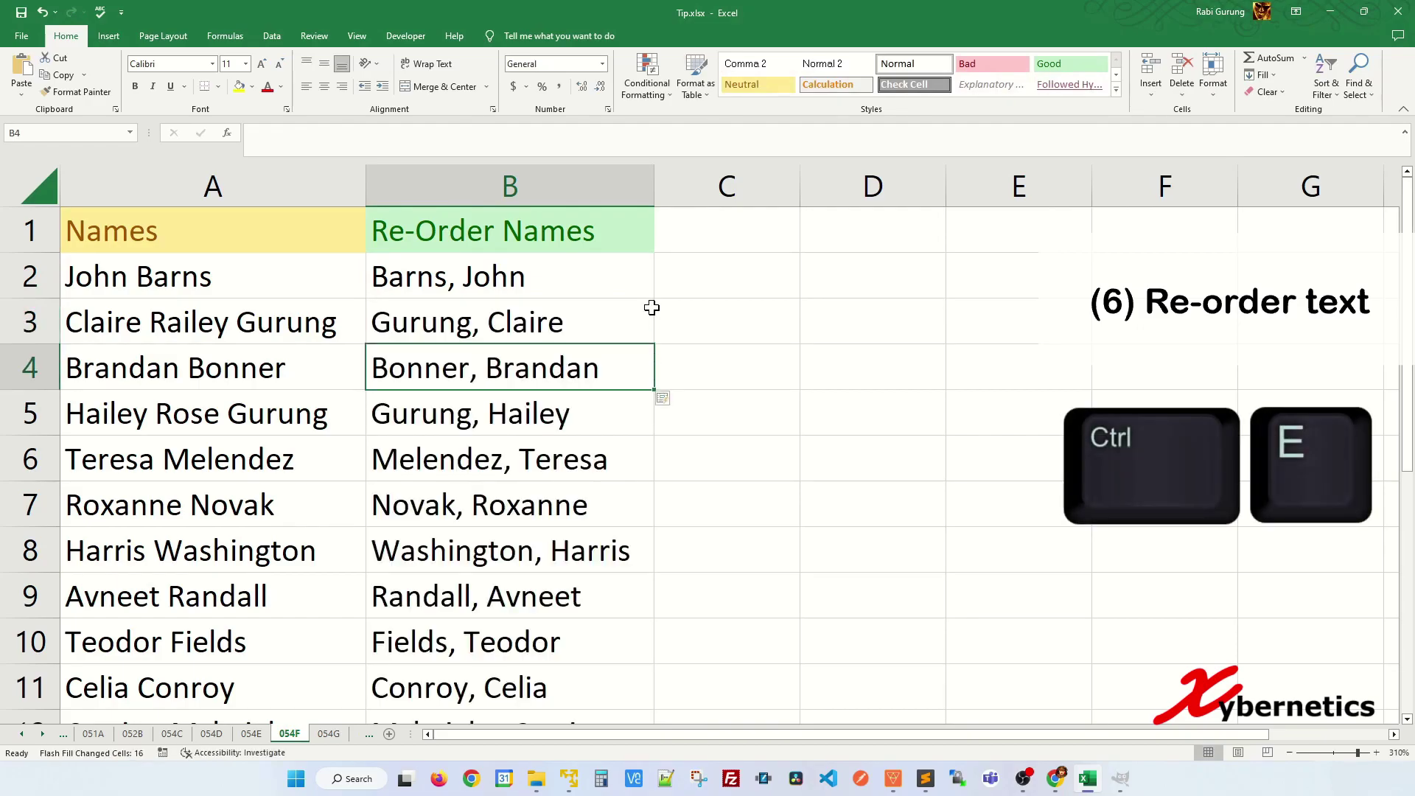
key("Down")
key("Up")
key("Up")
key("Up")
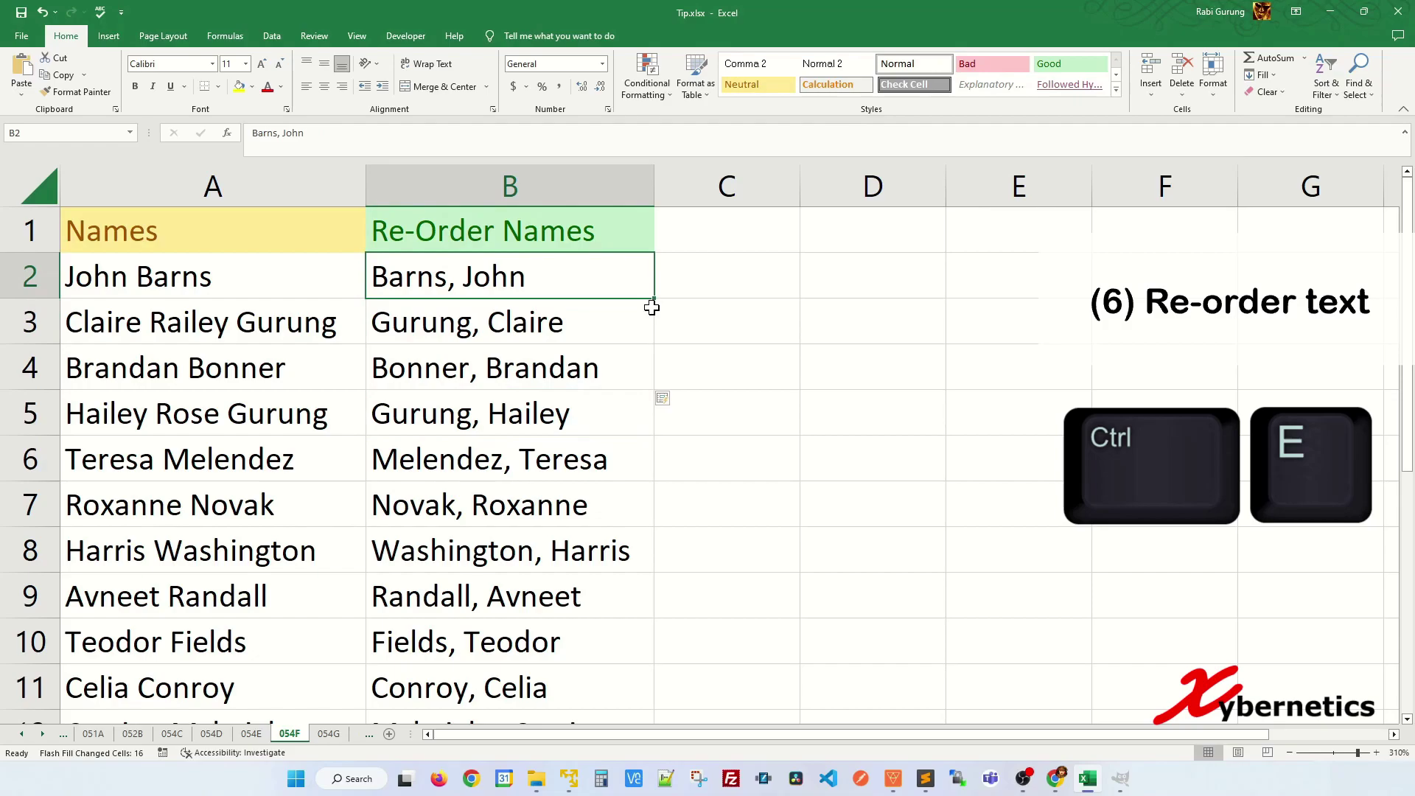
key("Down")
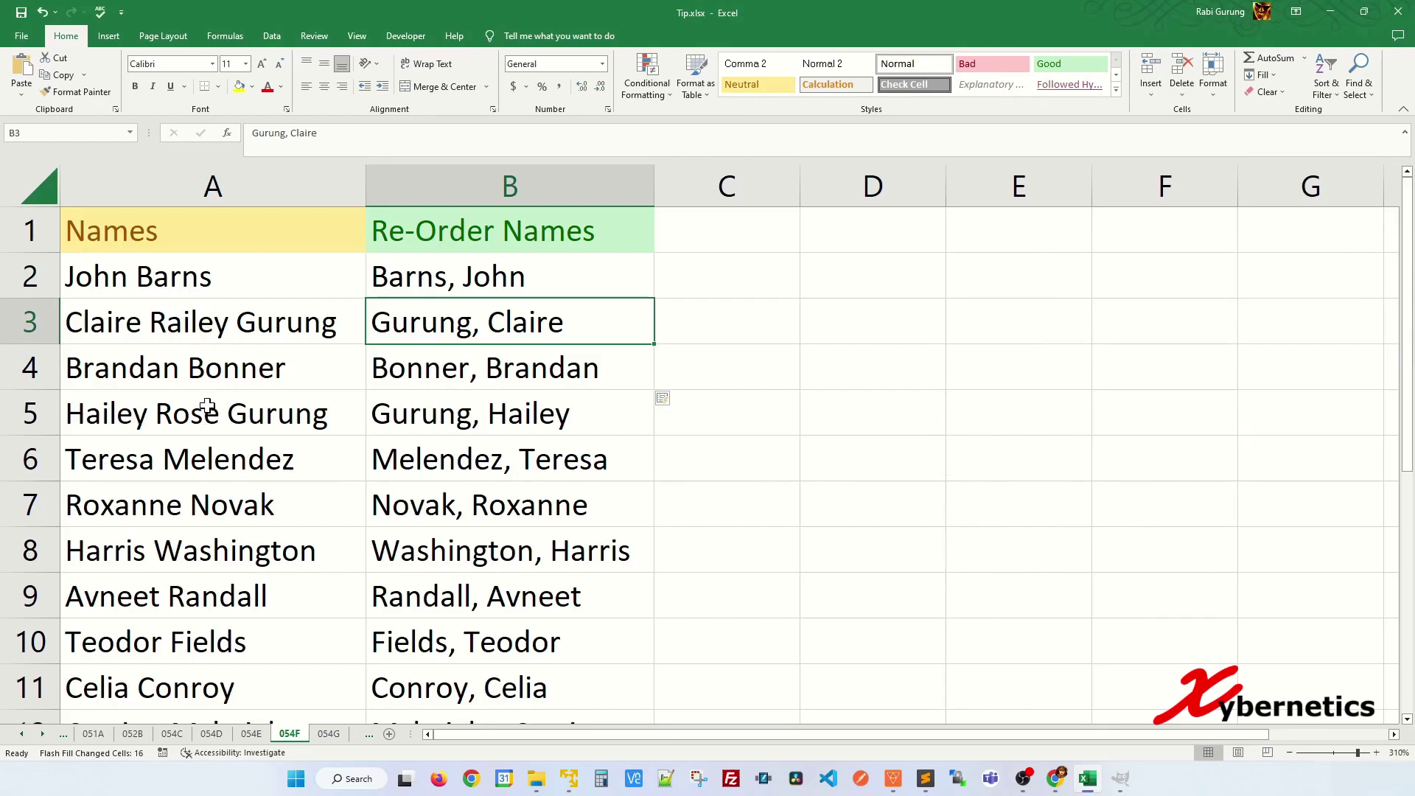
key("ctrl+Page_Down")
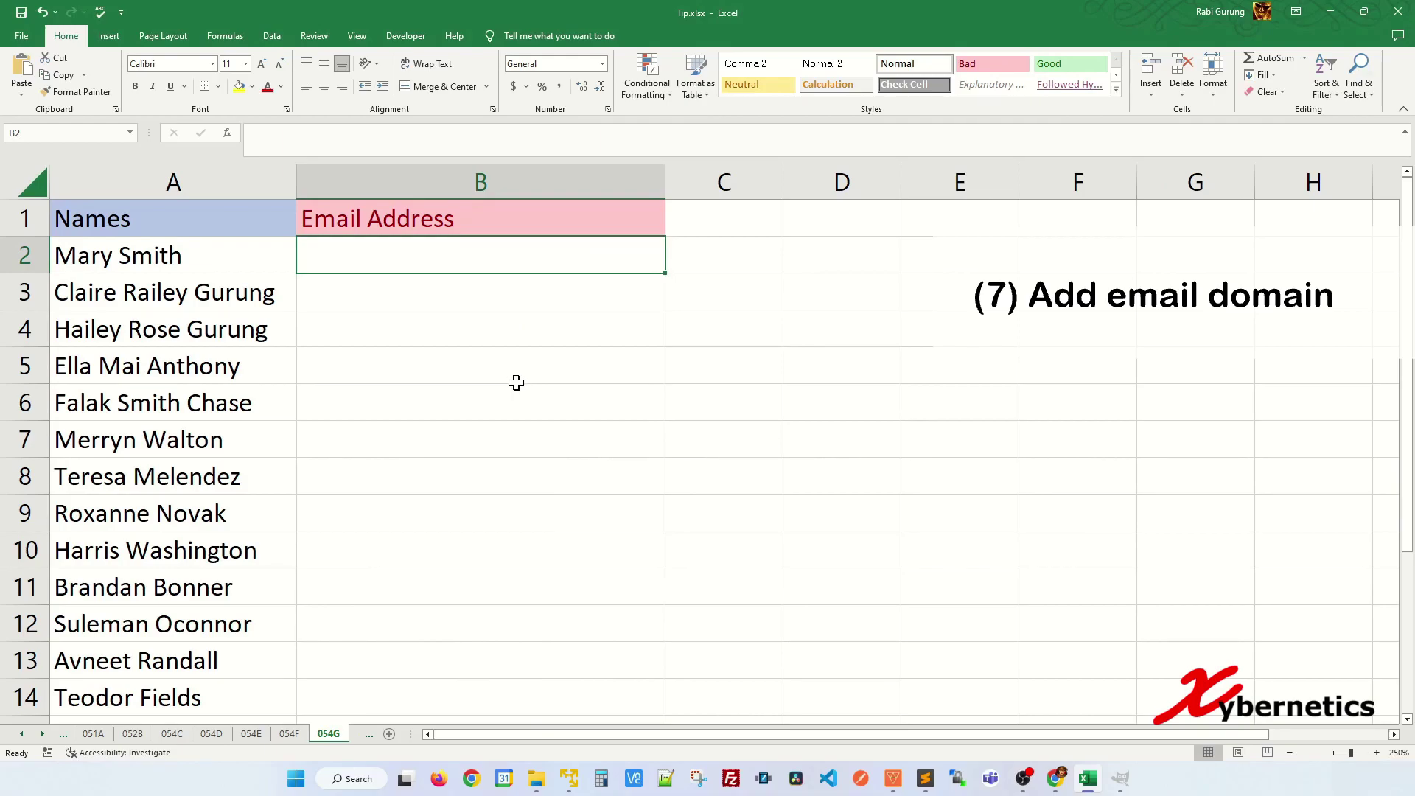
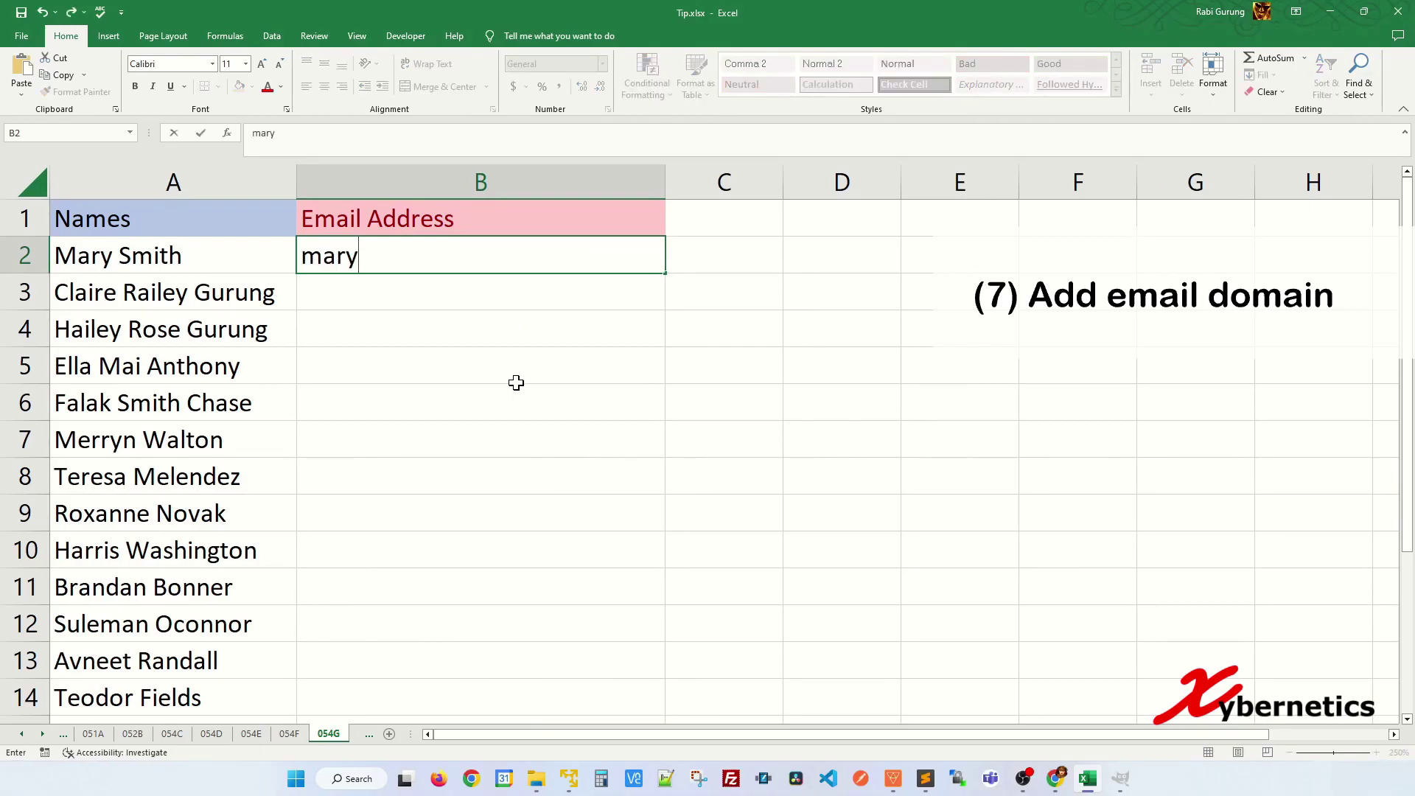
key("Return")
key("Return")
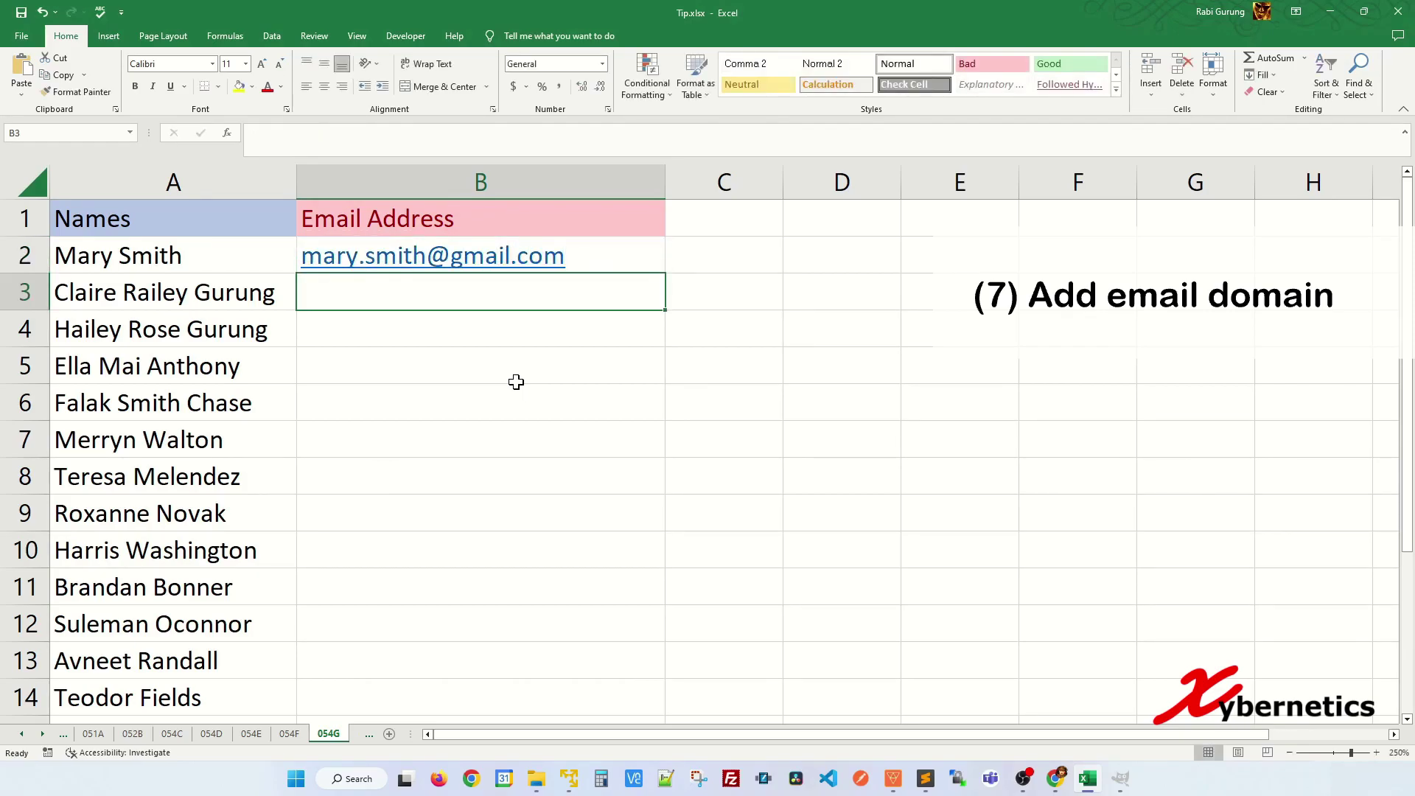
key("Return")
key("Return")
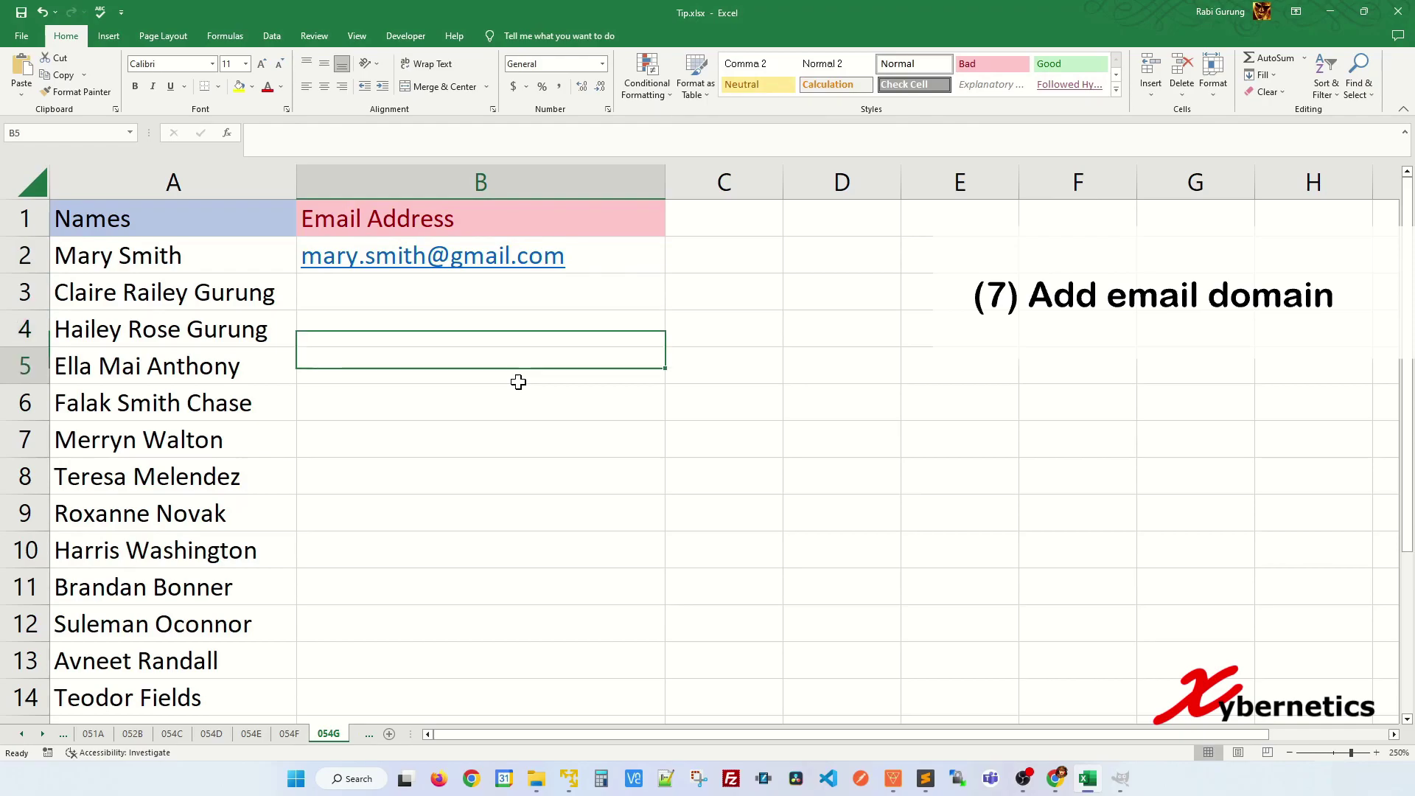
key("ctrl+e")
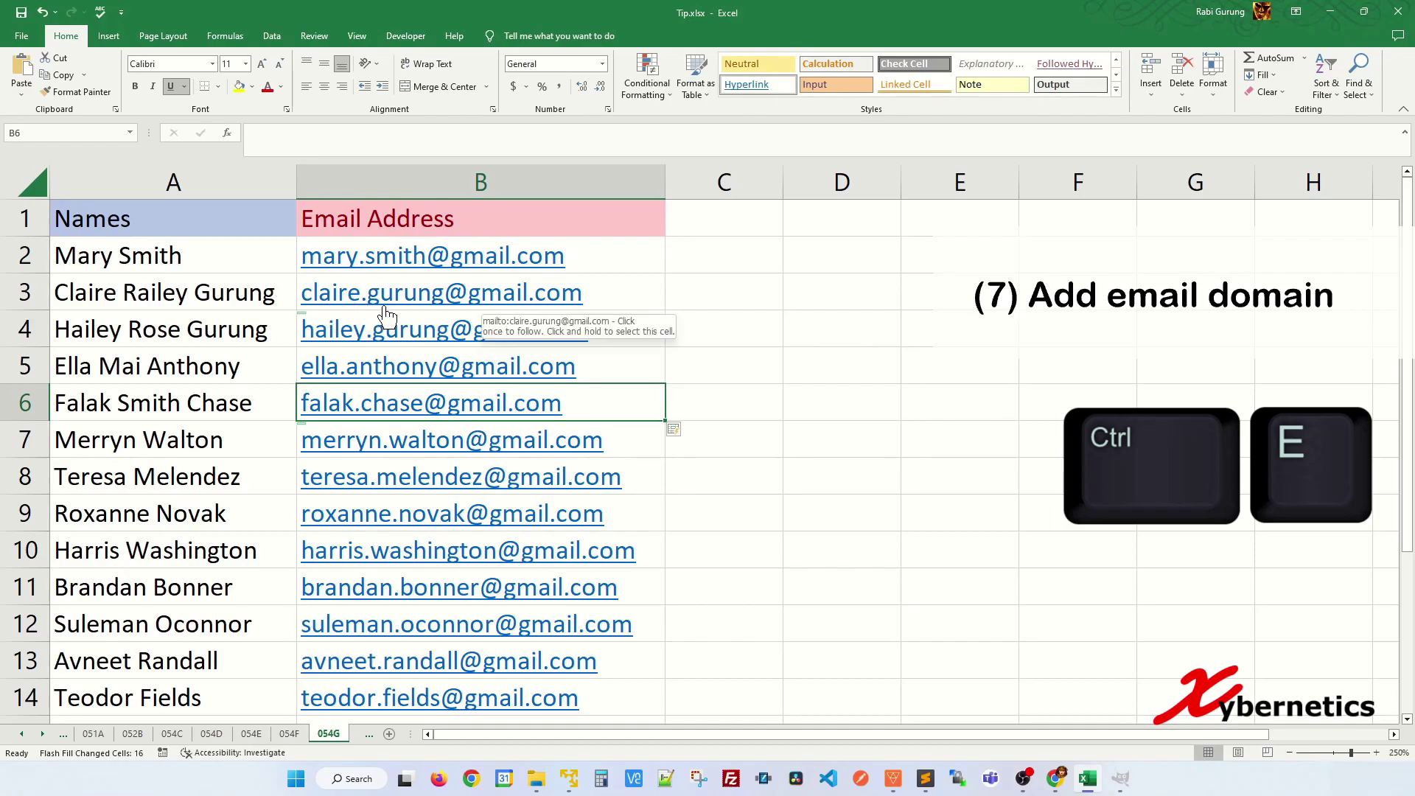
scroll(581, 540, "down", 4)
scroll(588, 525, "up", 4)
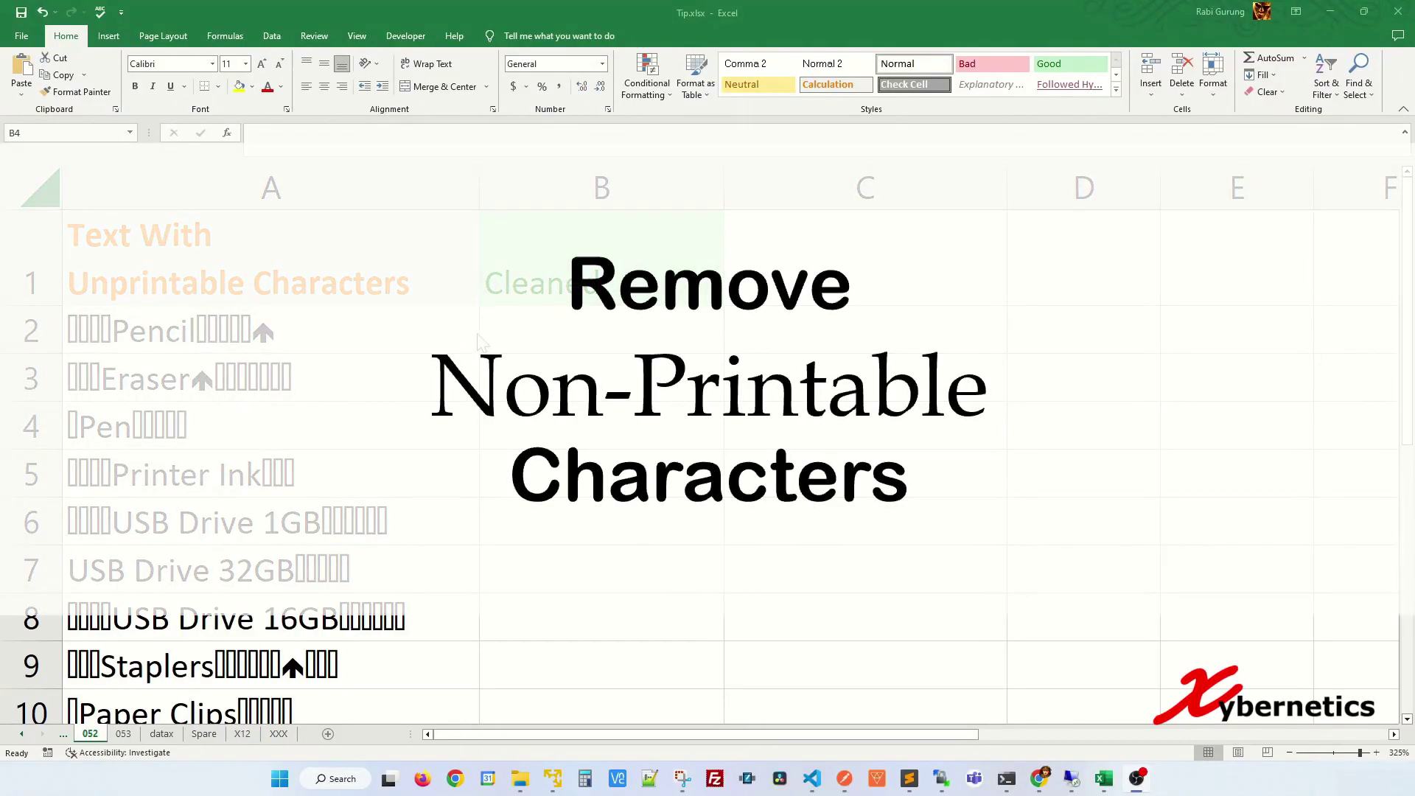
- Enter the formula =CLEAN(A2) in the first Cleaned cell, B2
left_click(545, 324)
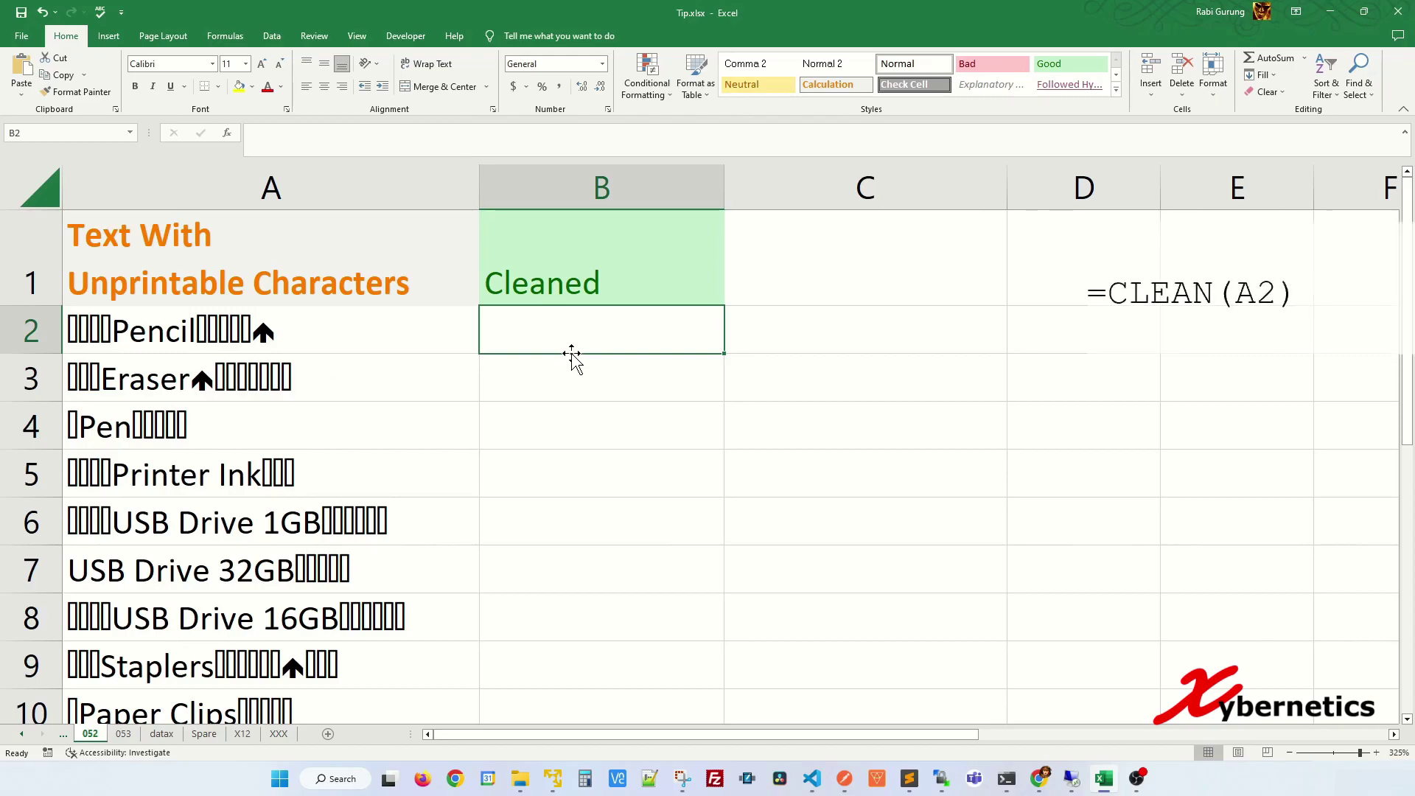
type("=CLEAN")
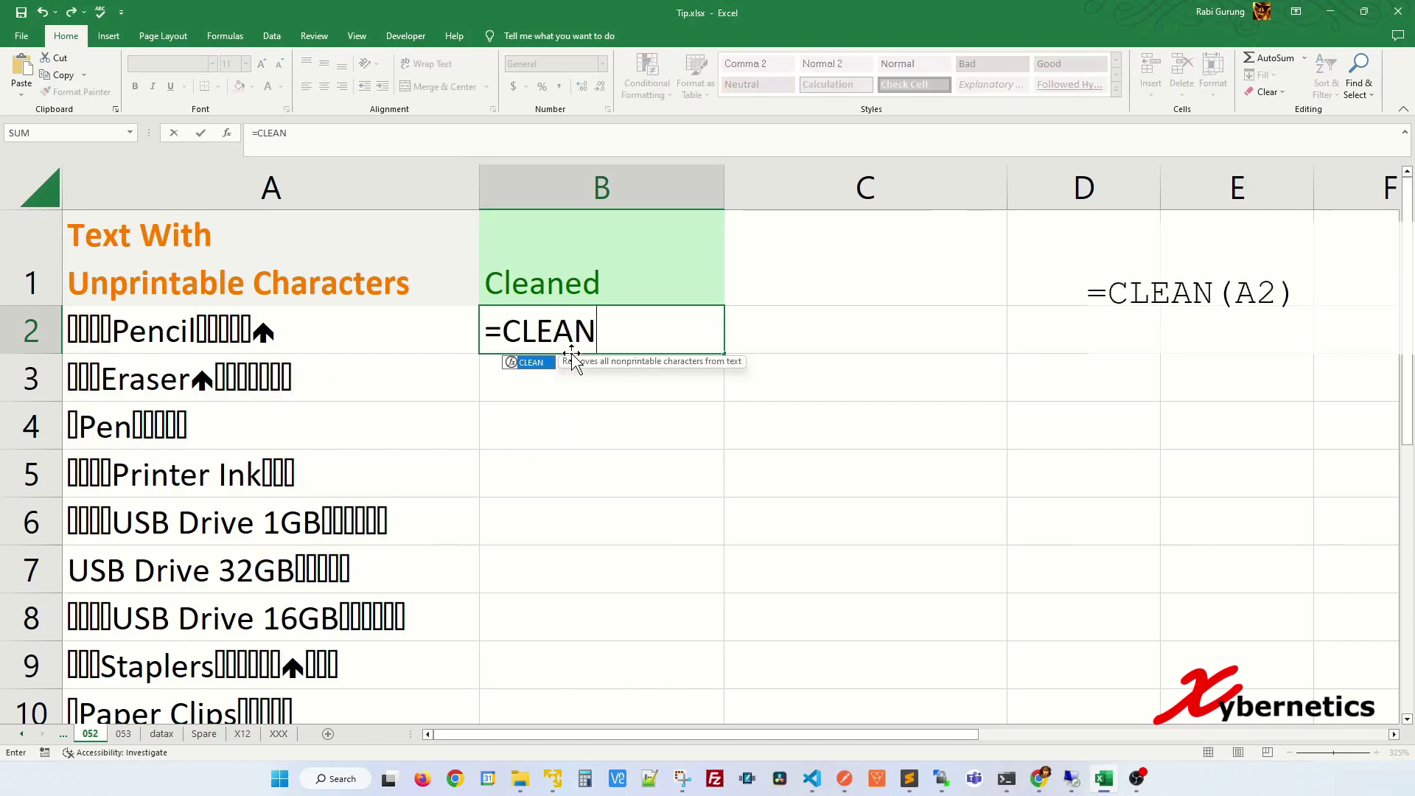
type("(")
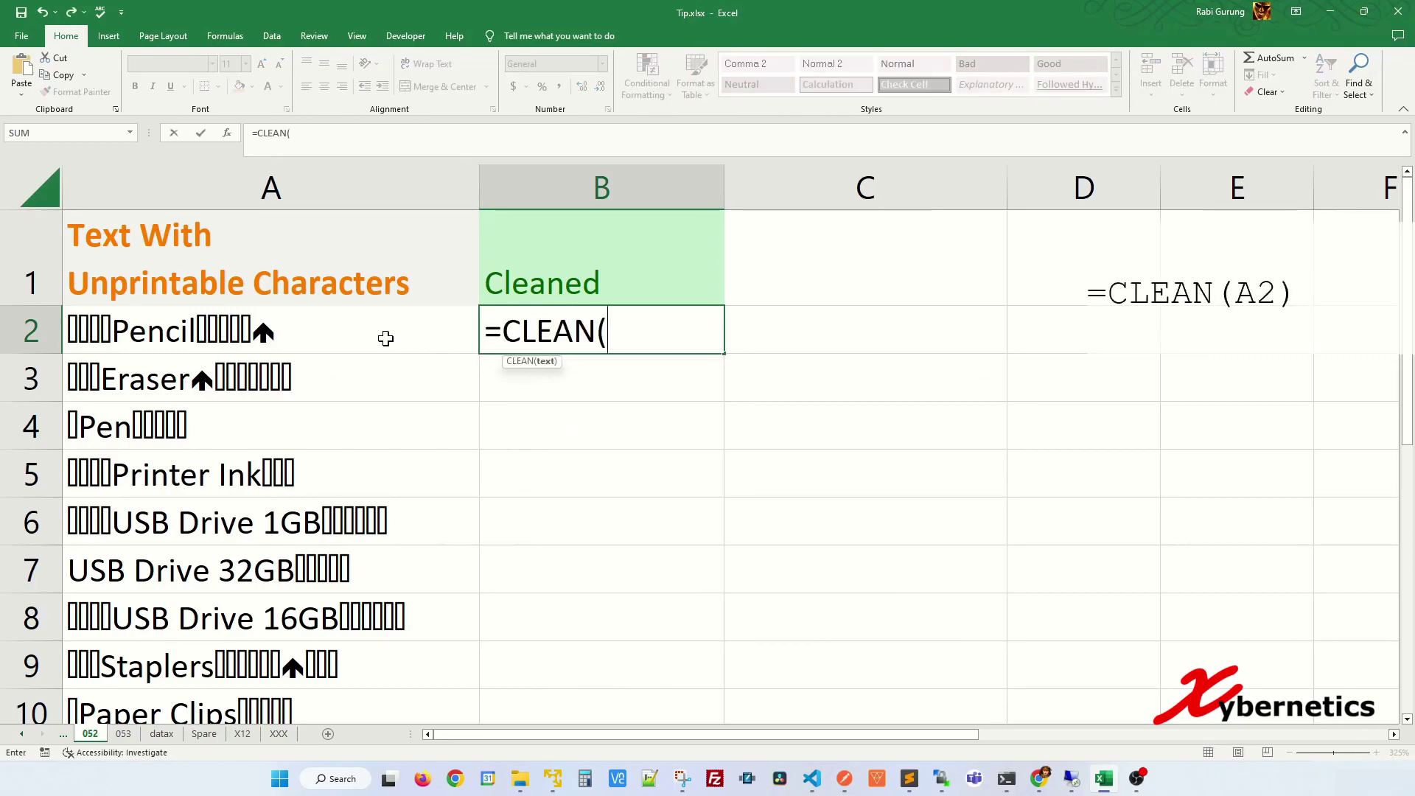
left_click(385, 338)
type(")")
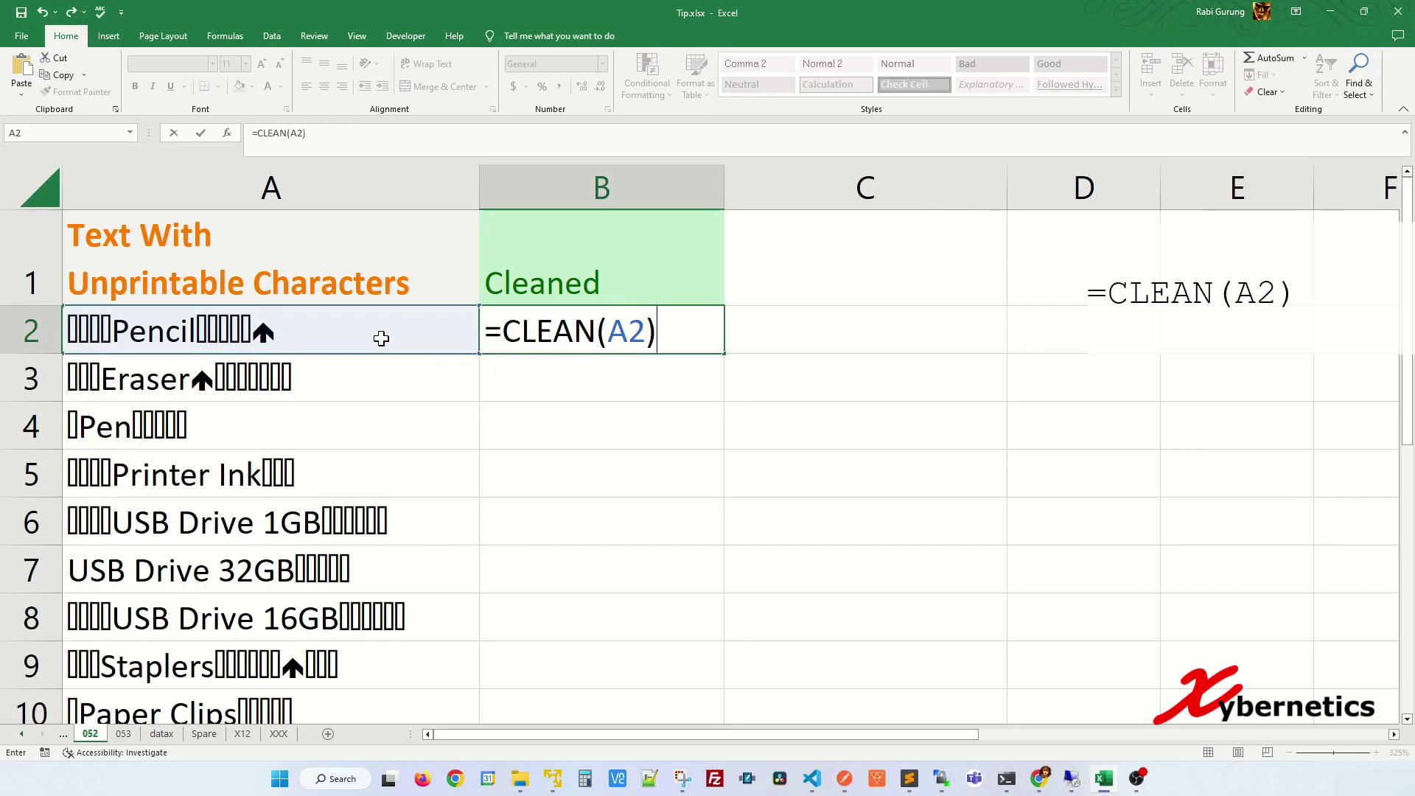
key("Return")
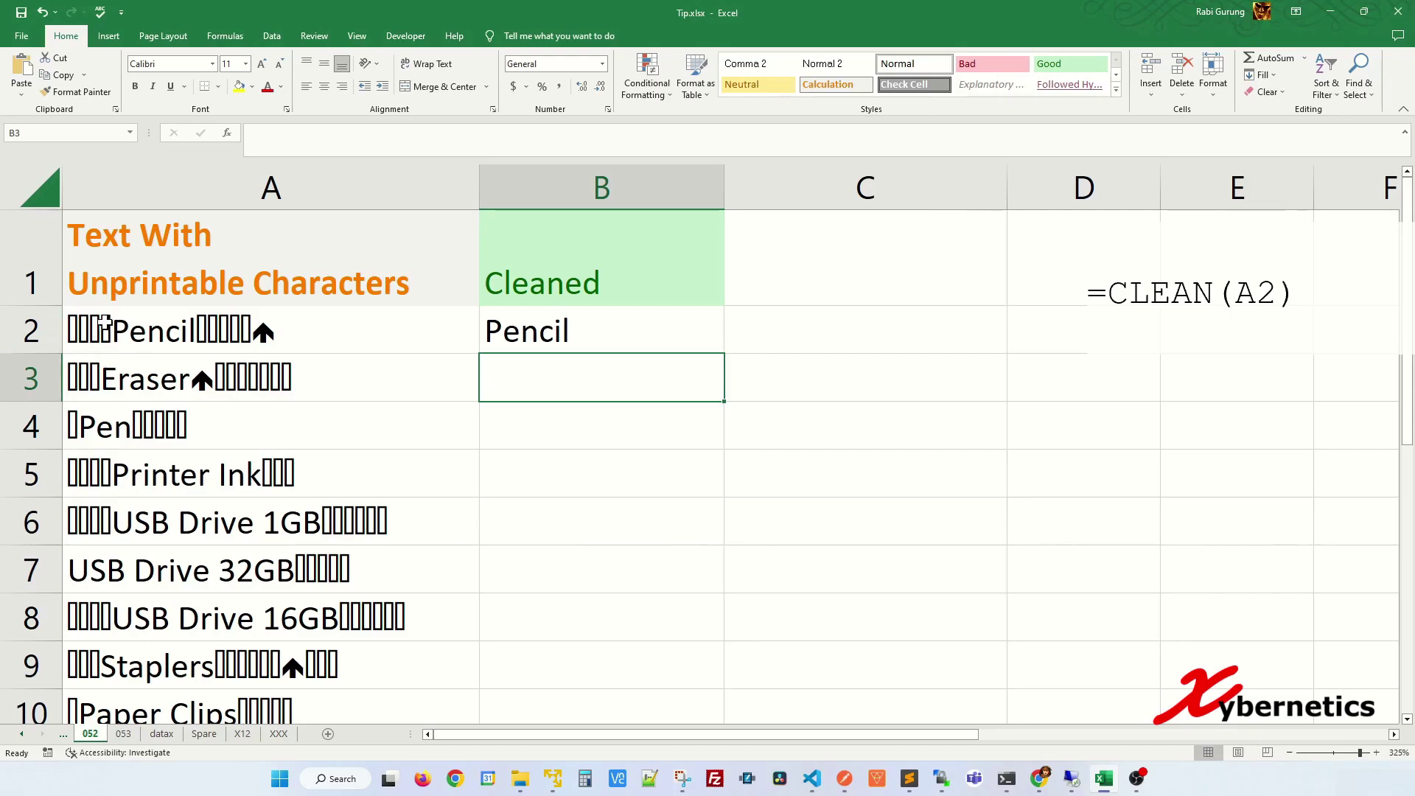
- Copy the CLEAN formula down the whole Cleaned column and check the cleaned results
left_click(566, 337)
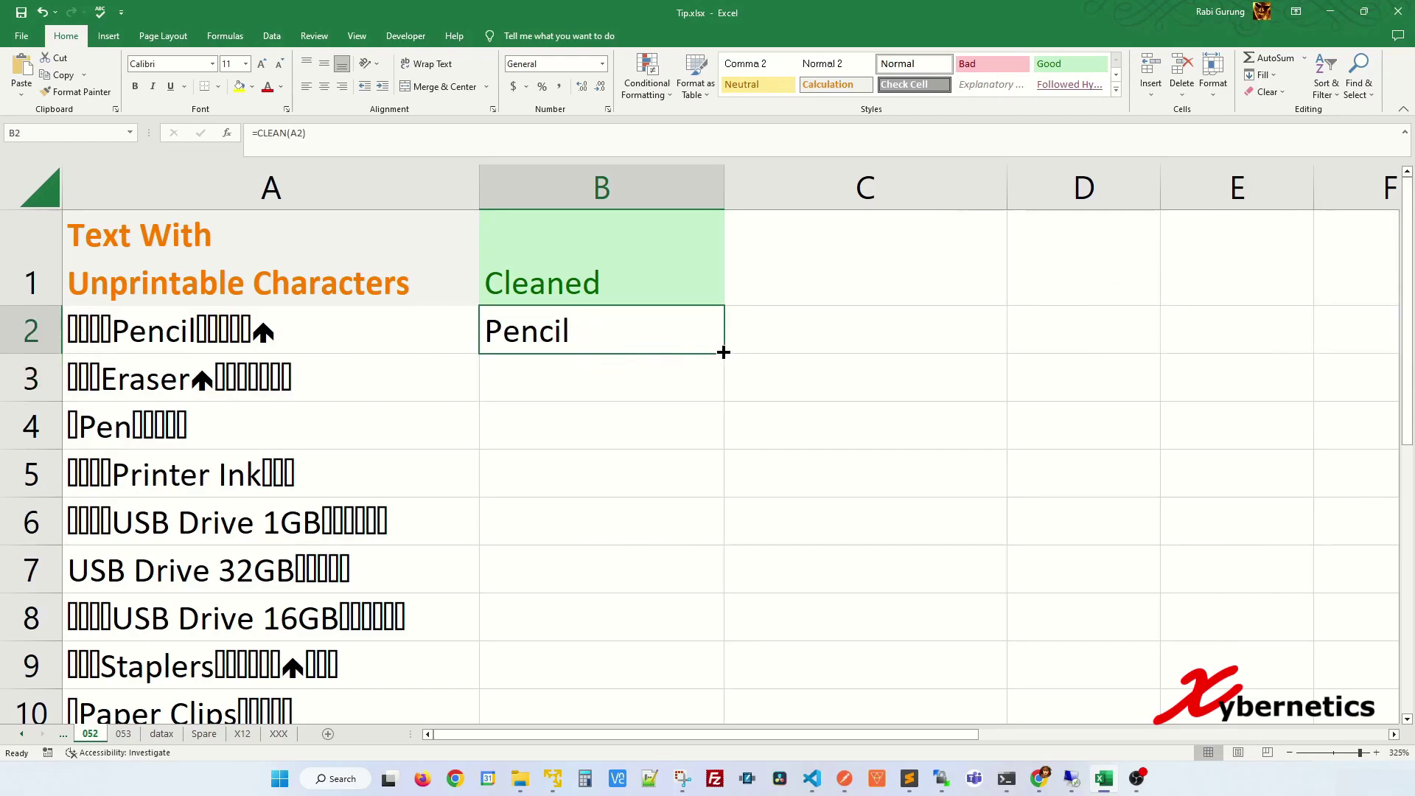
double_click(723, 356)
left_click(632, 417)
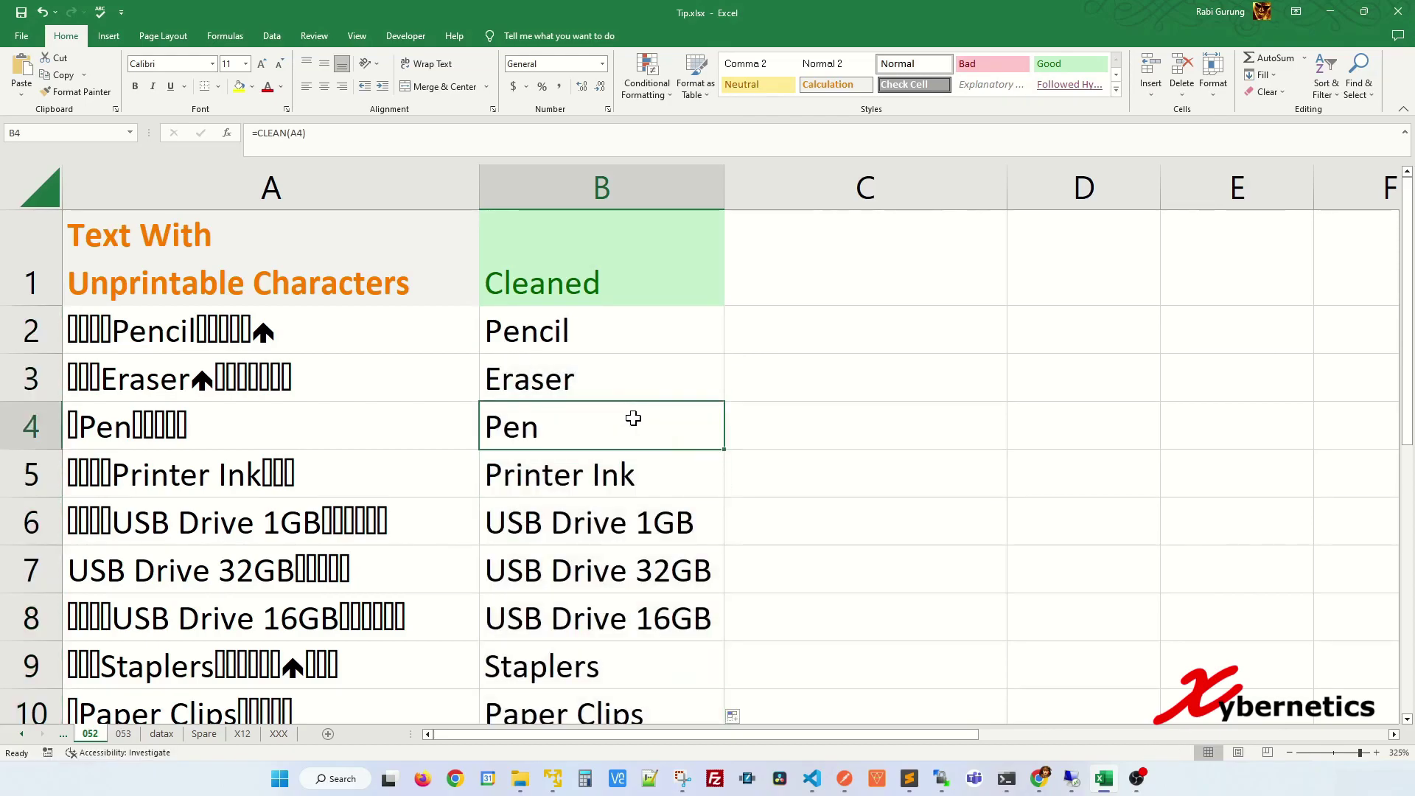
scroll(630, 417, "down", 3)
scroll(632, 406, "up", 3)
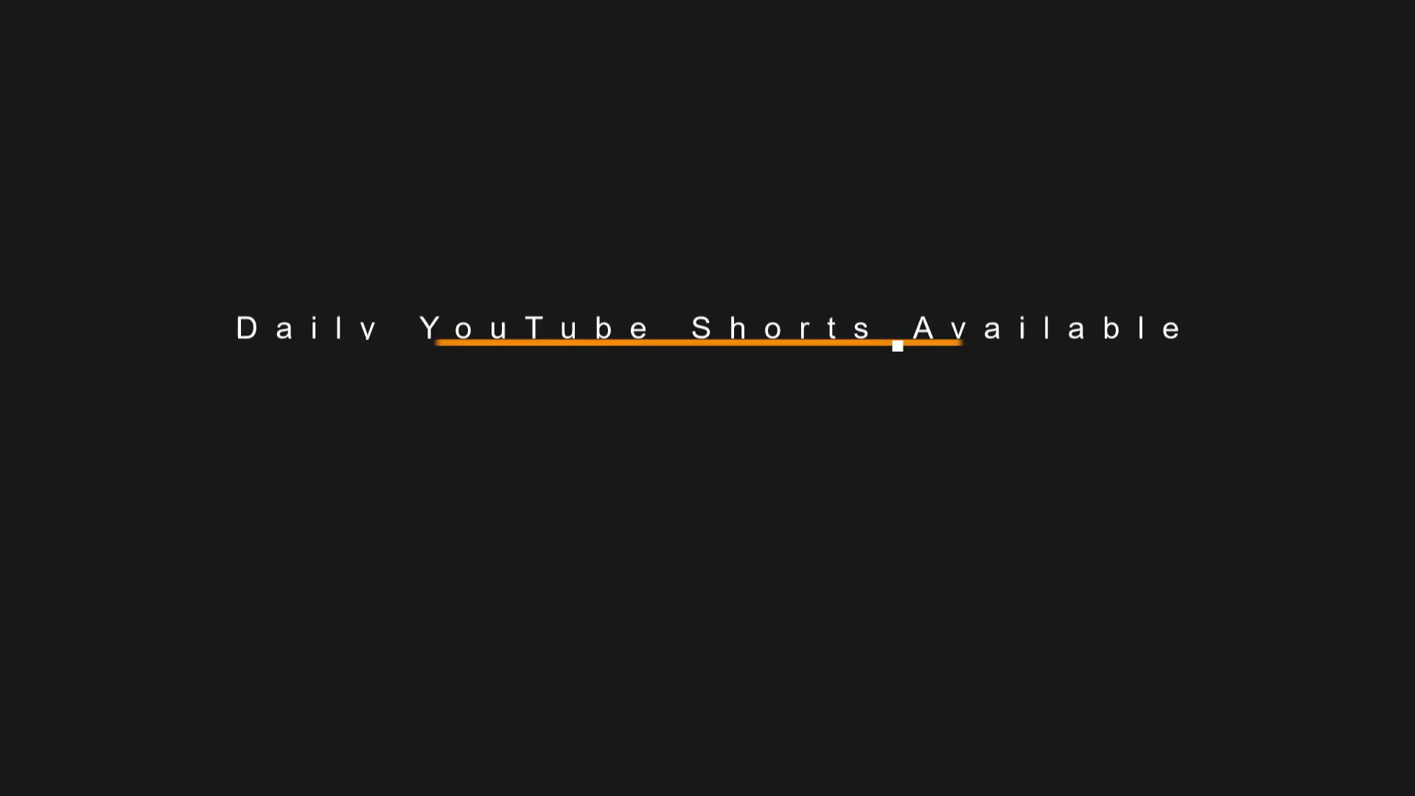